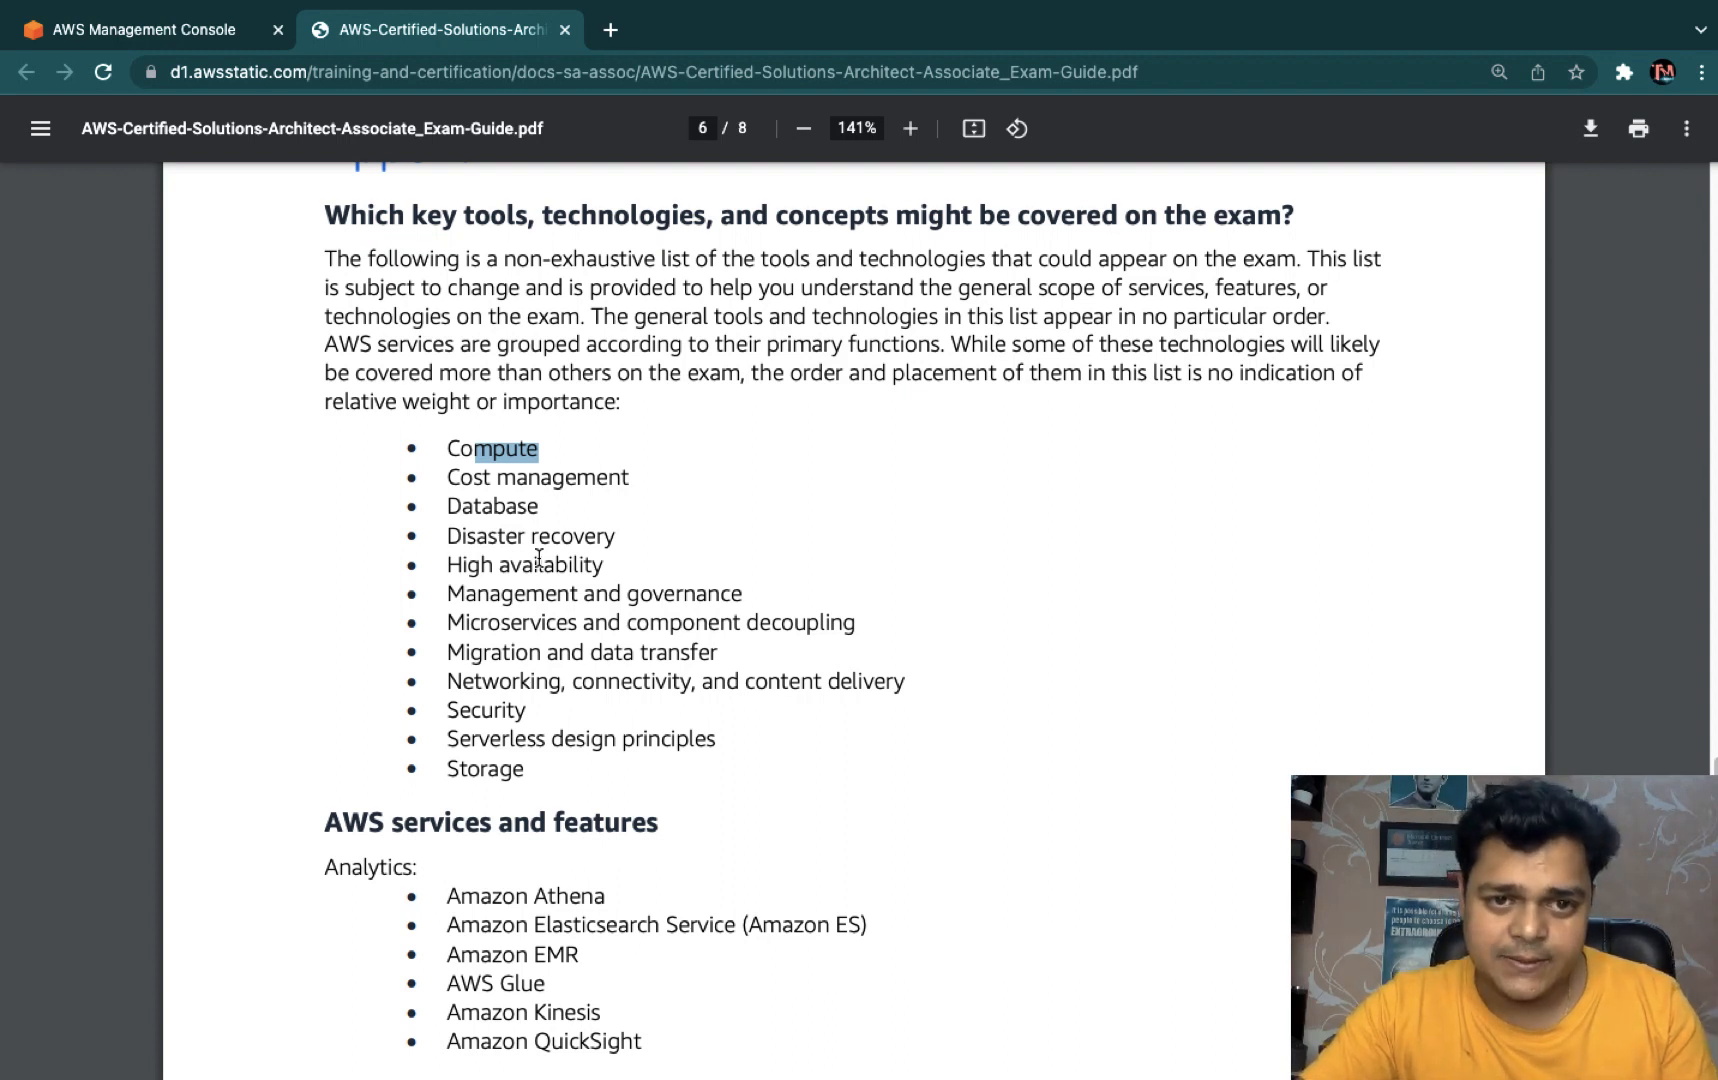
- Review the seven Compute services on page 7 of the exam guide, then return to the AWS Management Console
scroll(698, 747, "down", 6)
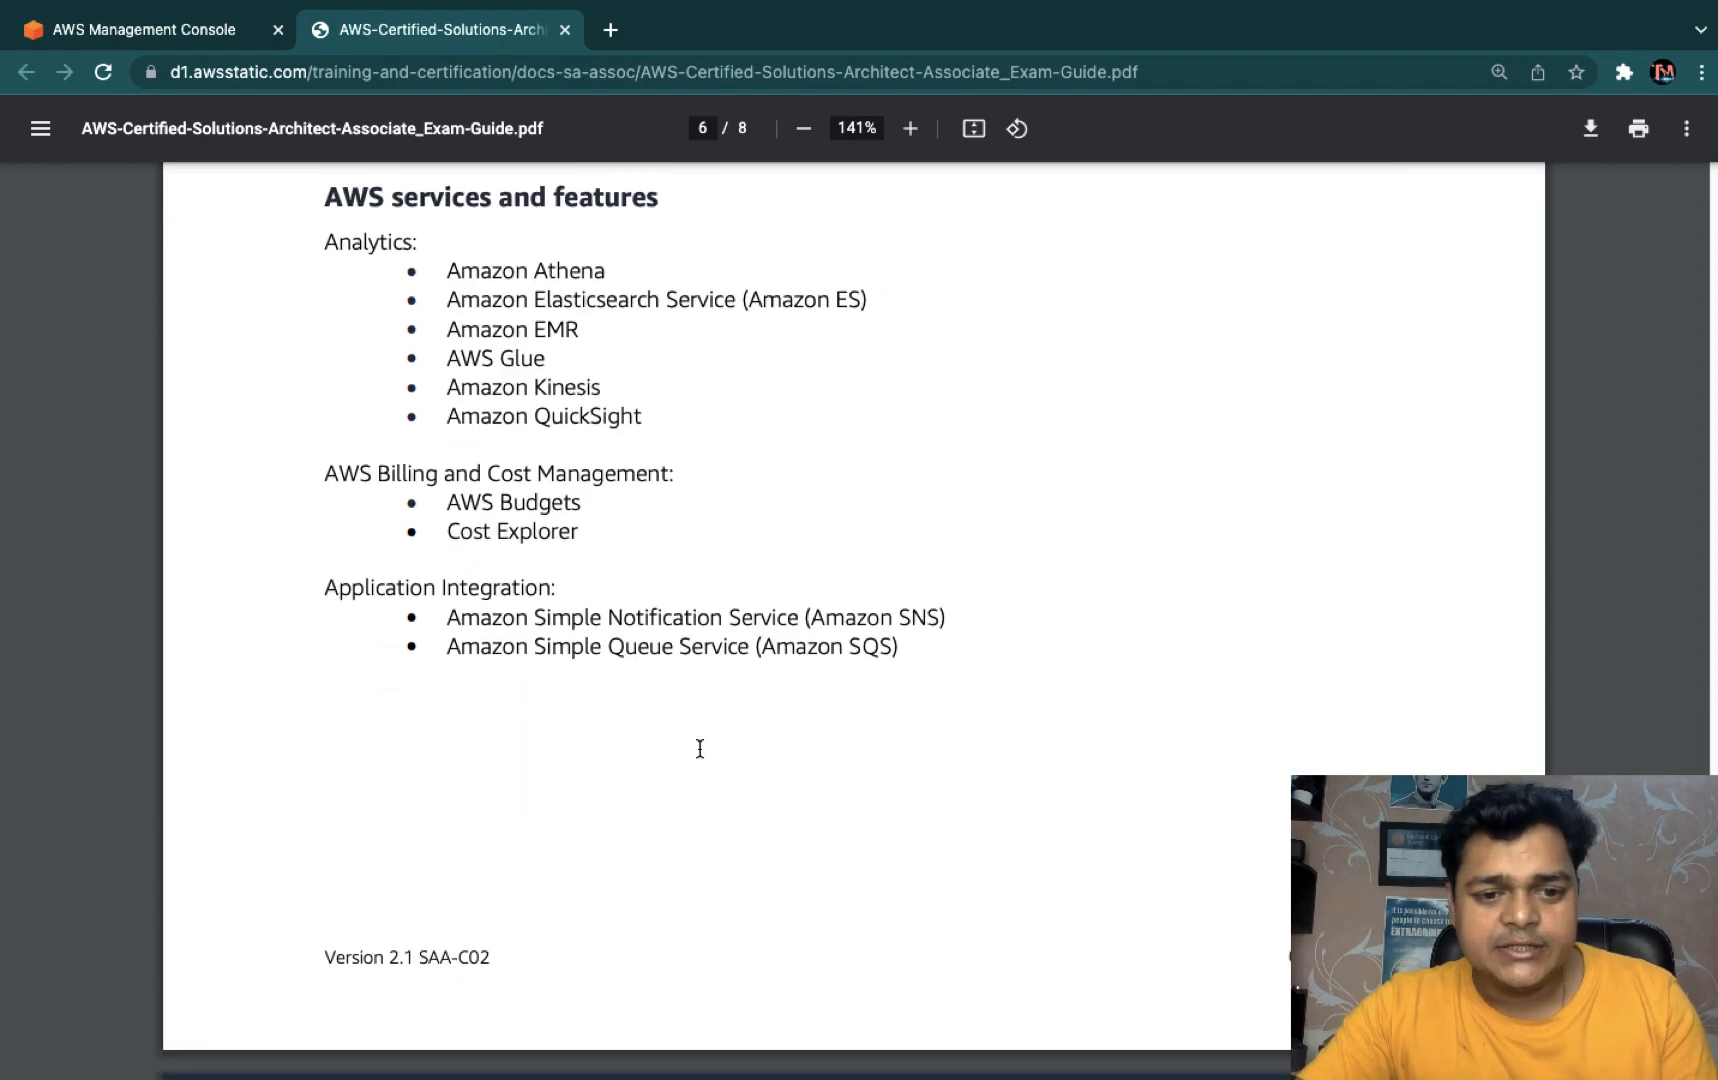
scroll(700, 748, "down", 7)
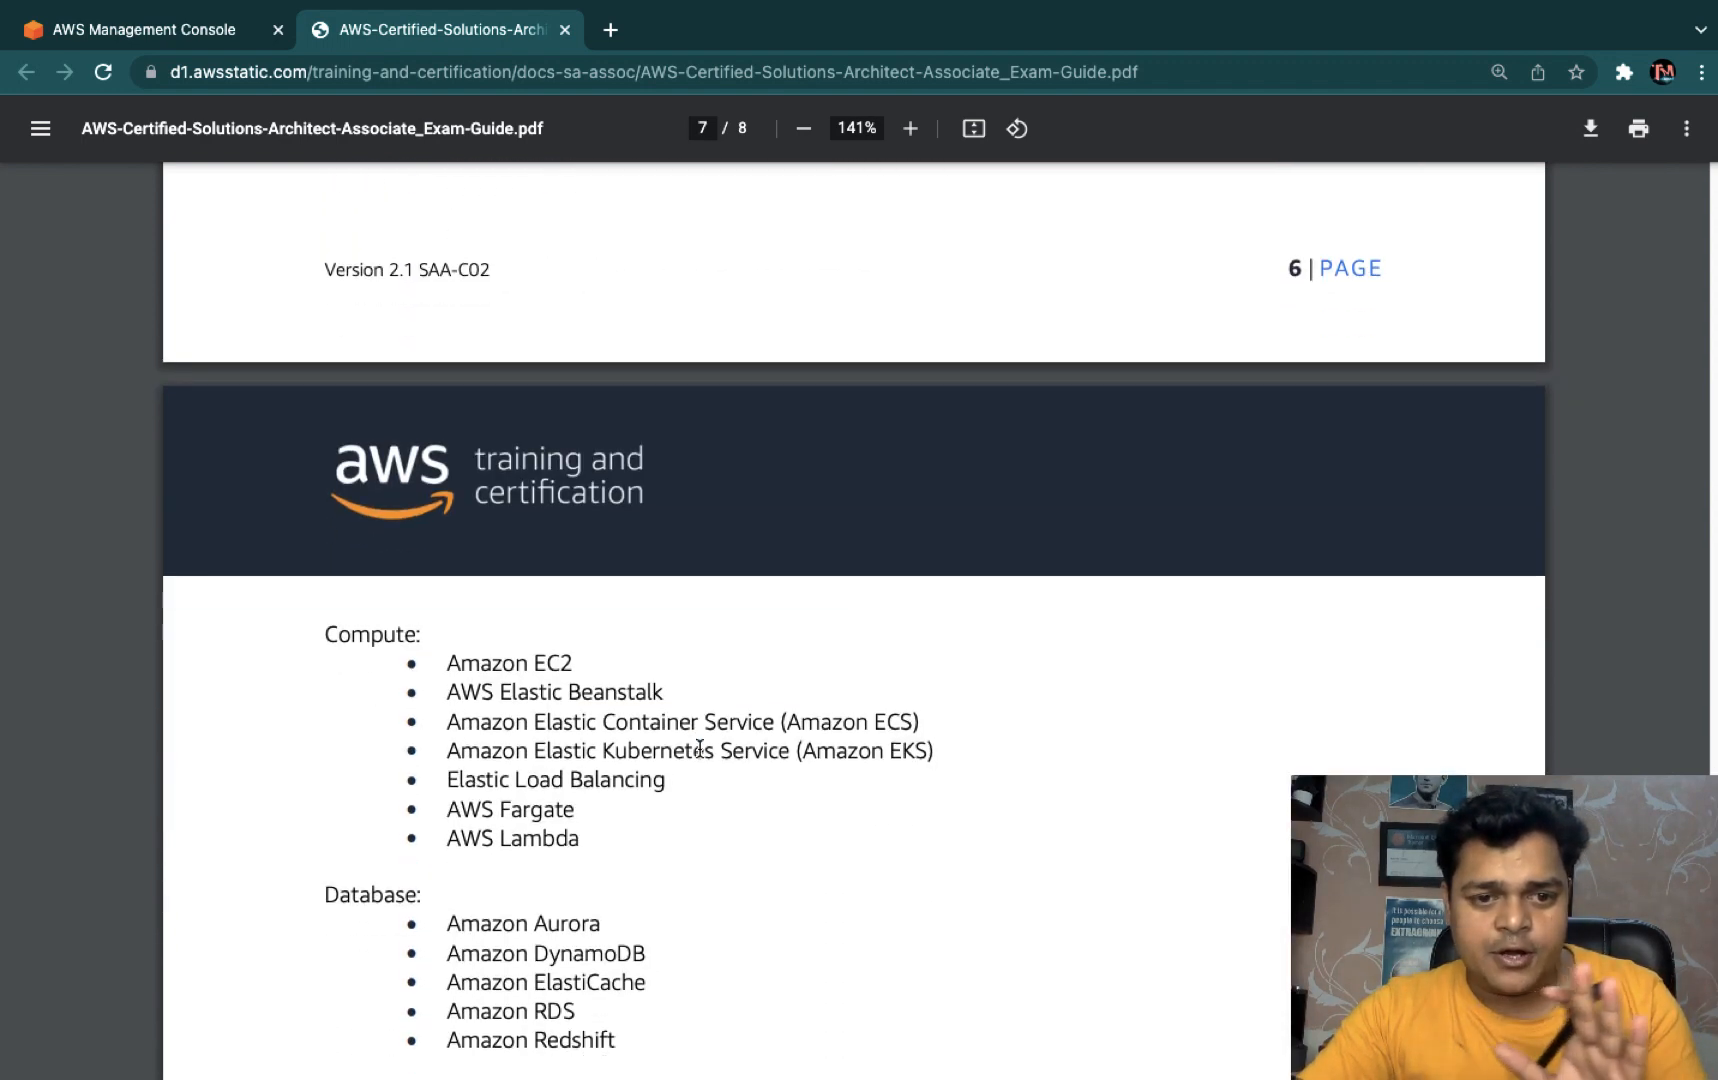
scroll(700, 748, "down", 2)
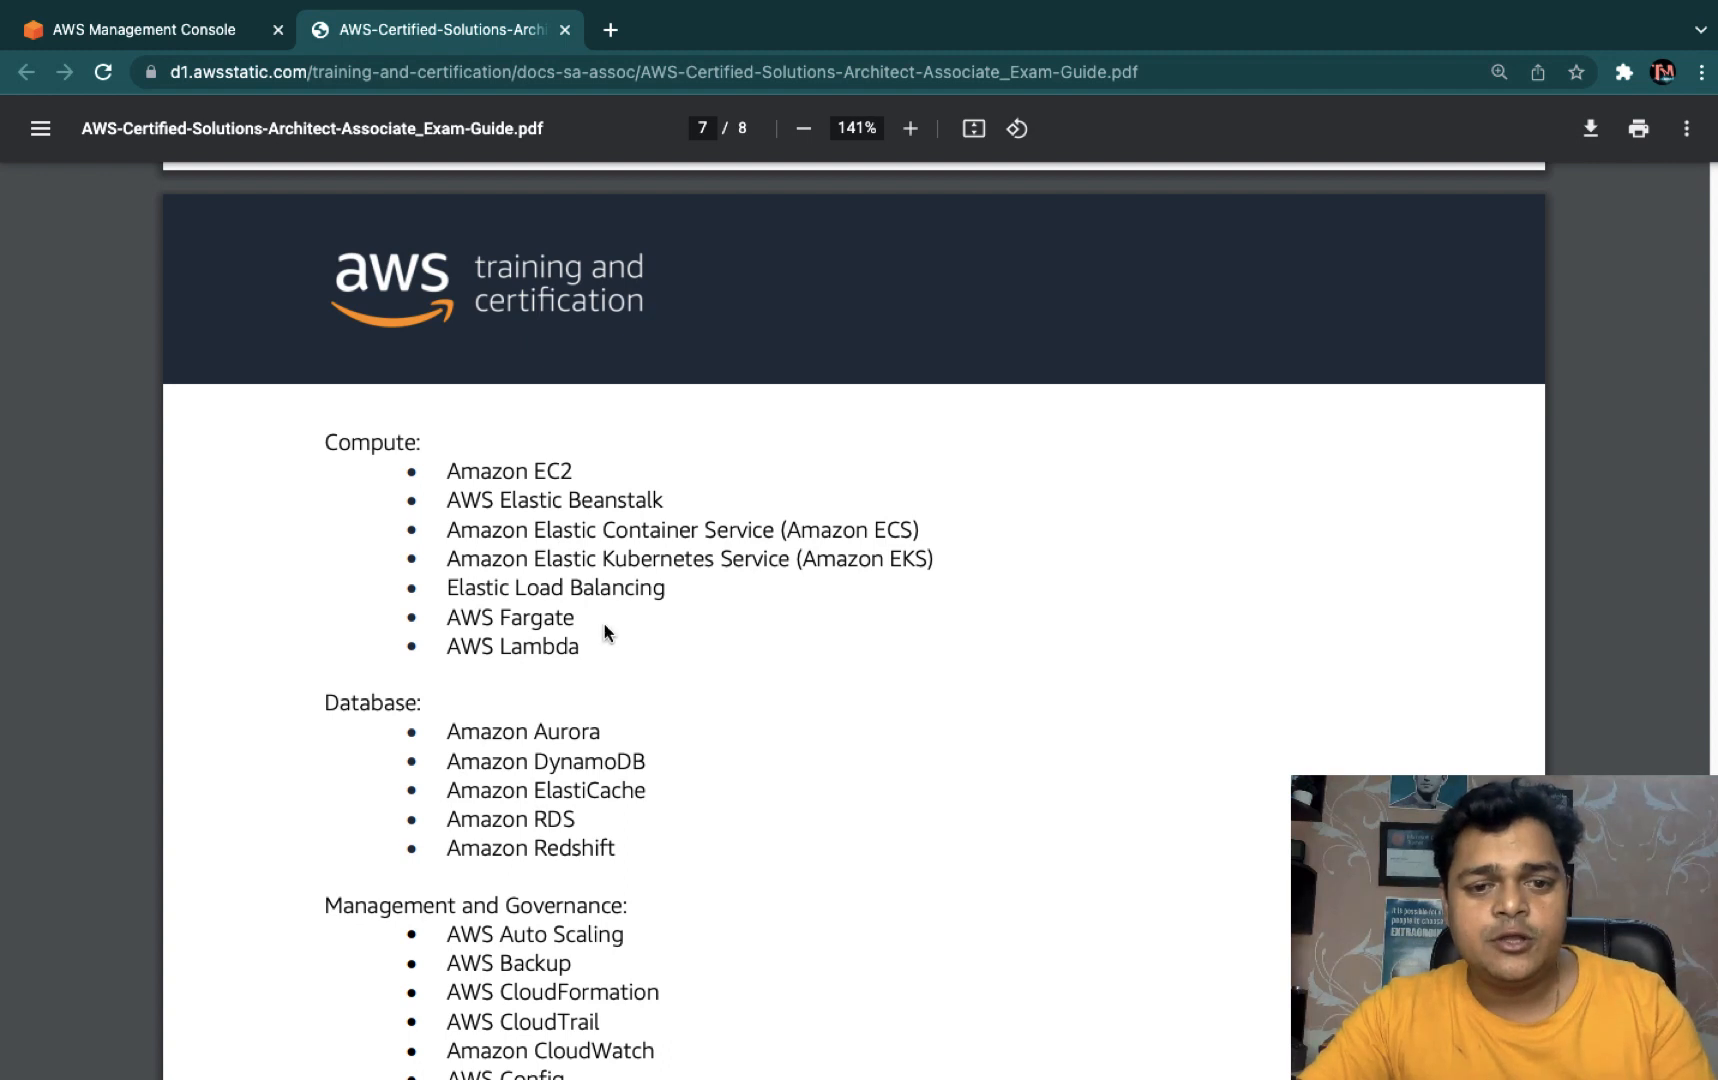
left_click_drag(594, 645, 433, 468)
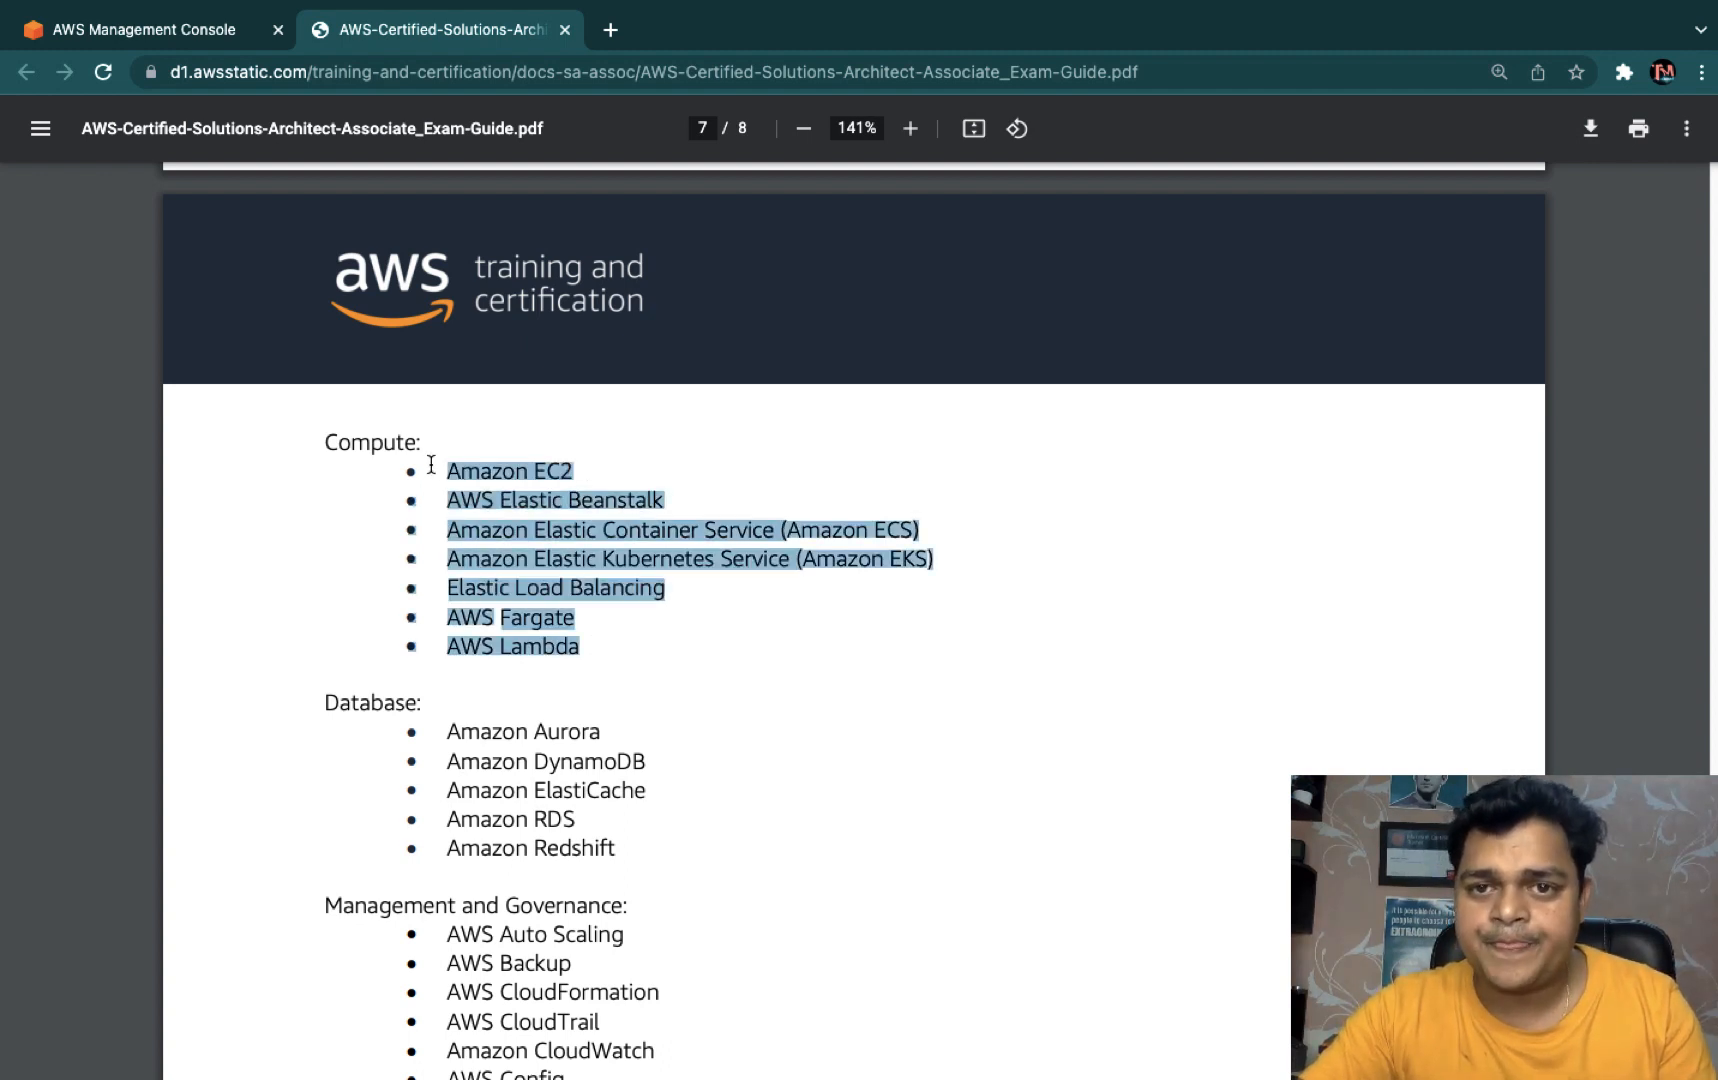
left_click(580, 474)
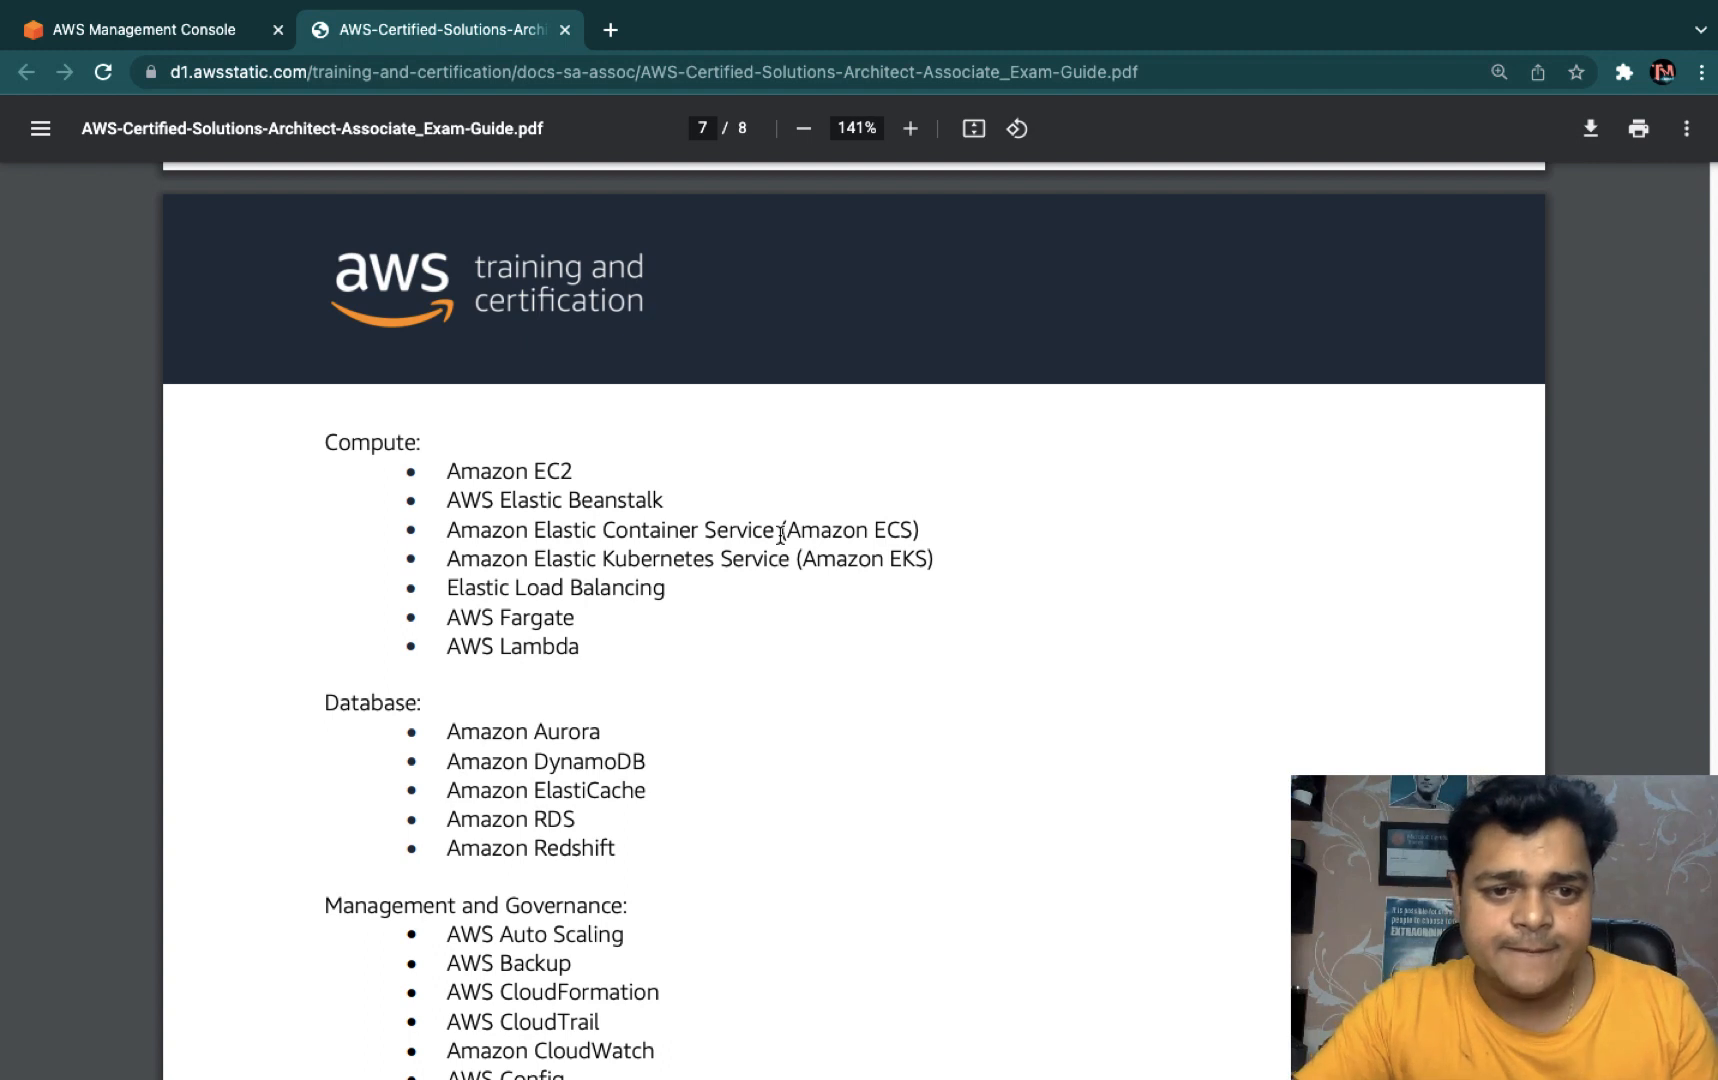
left_click(180, 38)
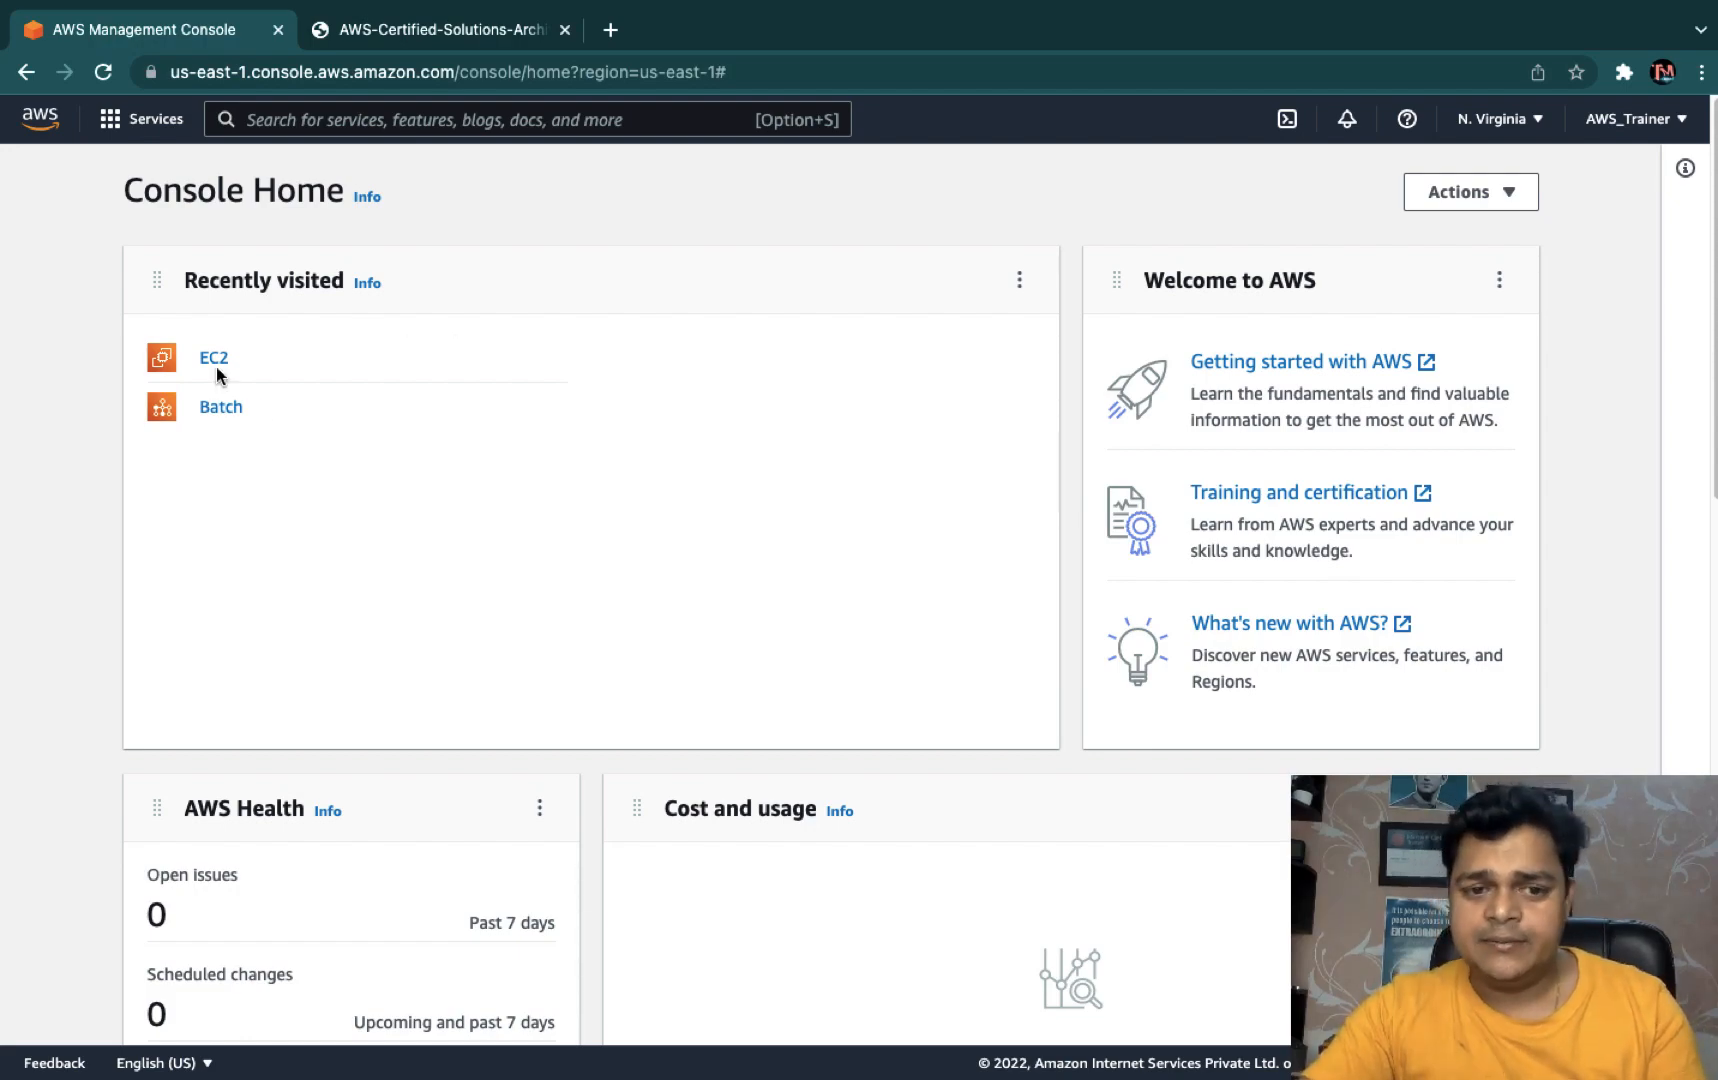
- Open the EC2 Dashboard via All services > Compute > EC2
scroll(310, 557, "down", 15)
scroll(310, 558, "up", 15)
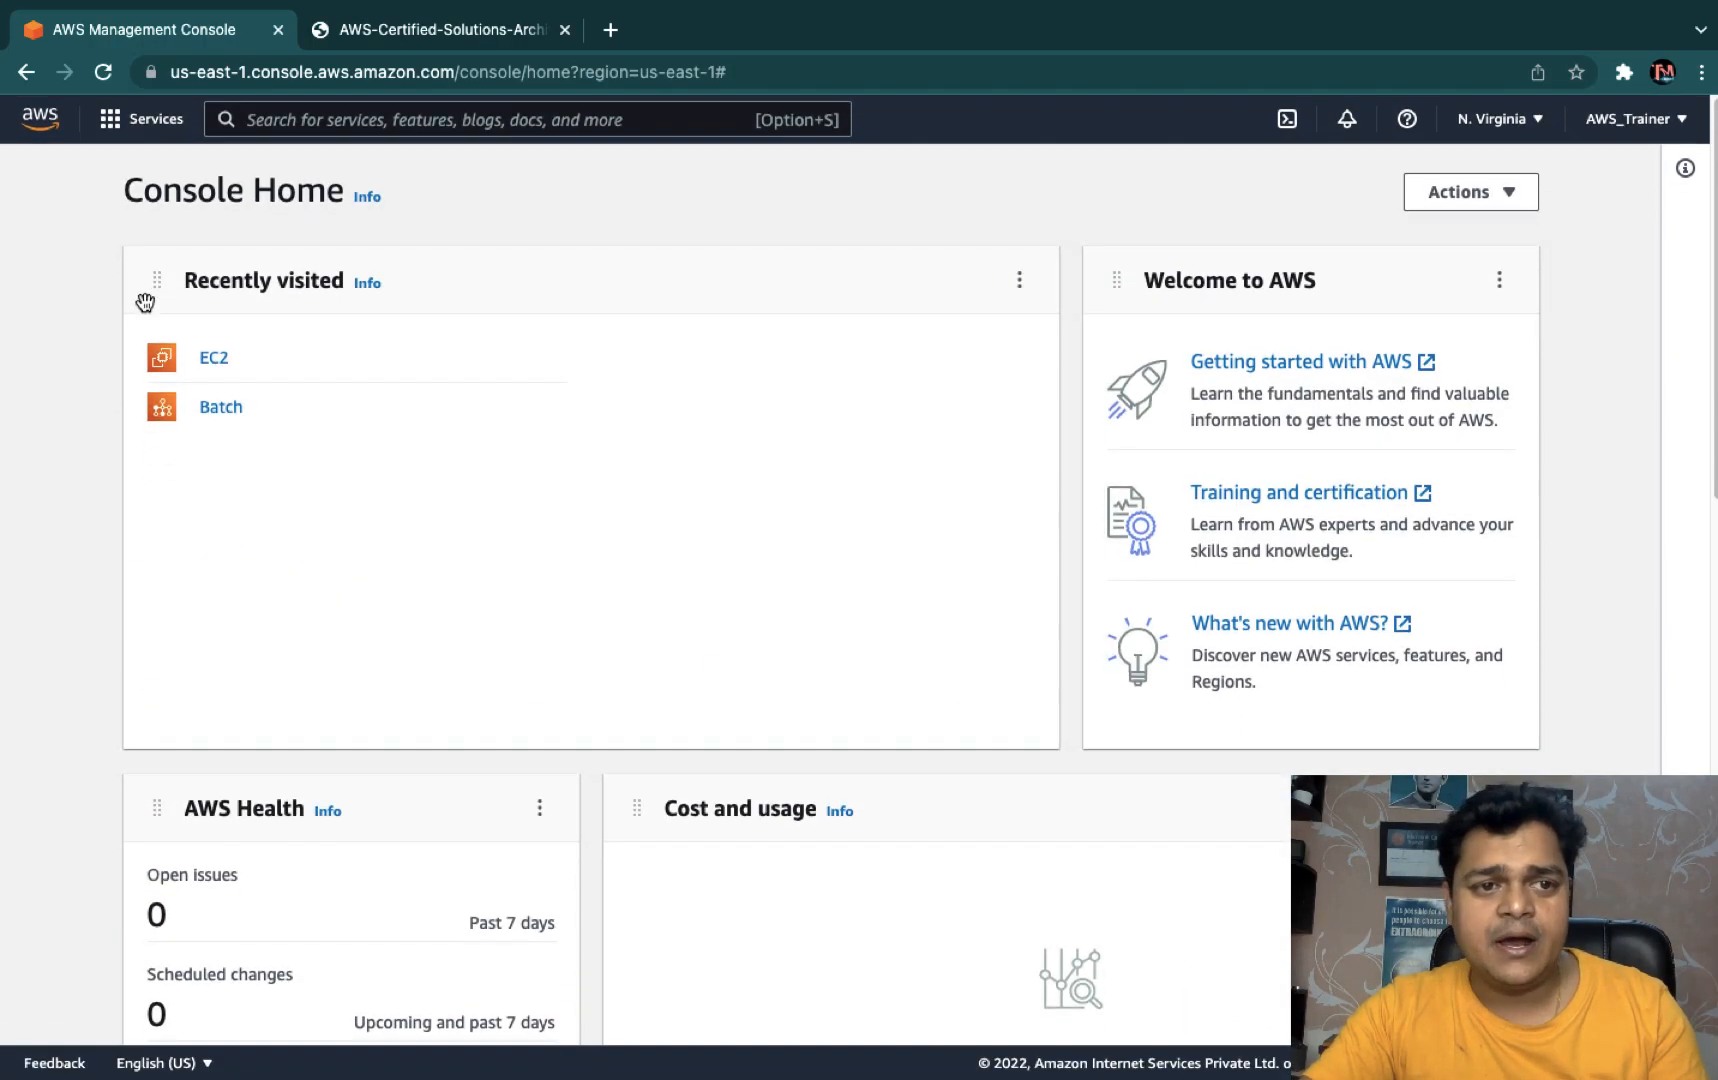
left_click(155, 119)
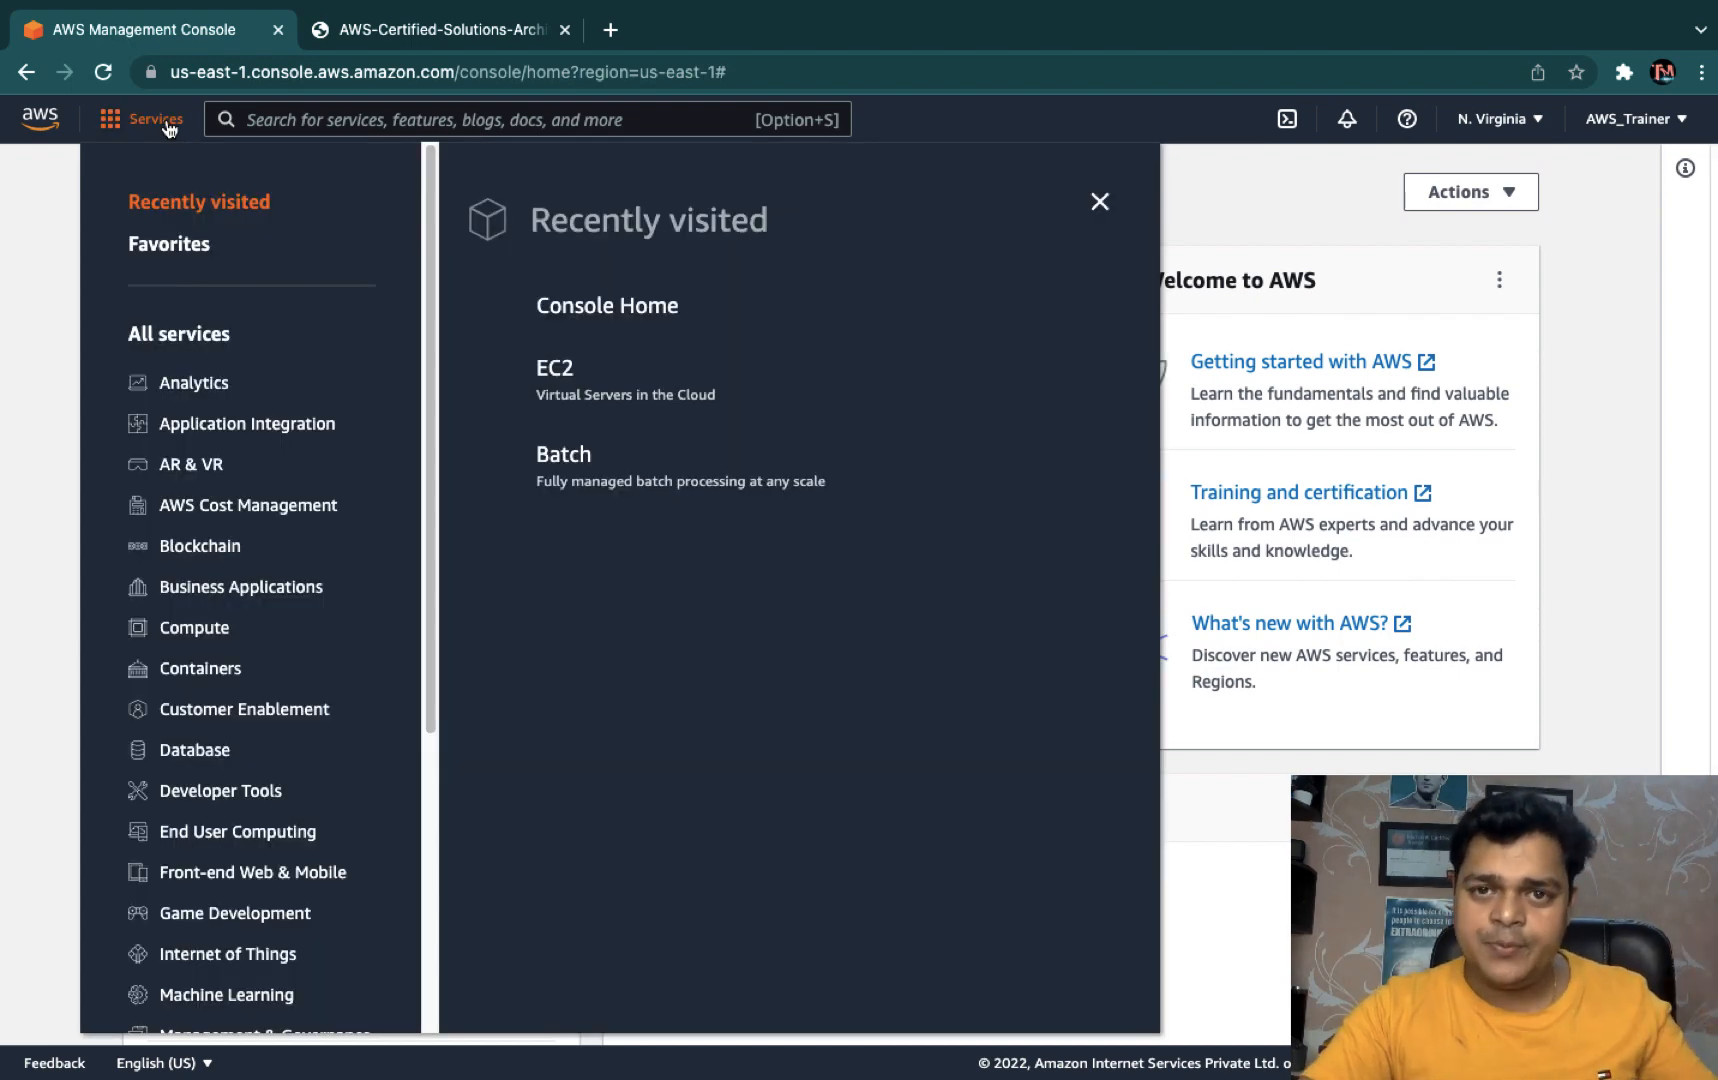
scroll(195, 545, "down", 2)
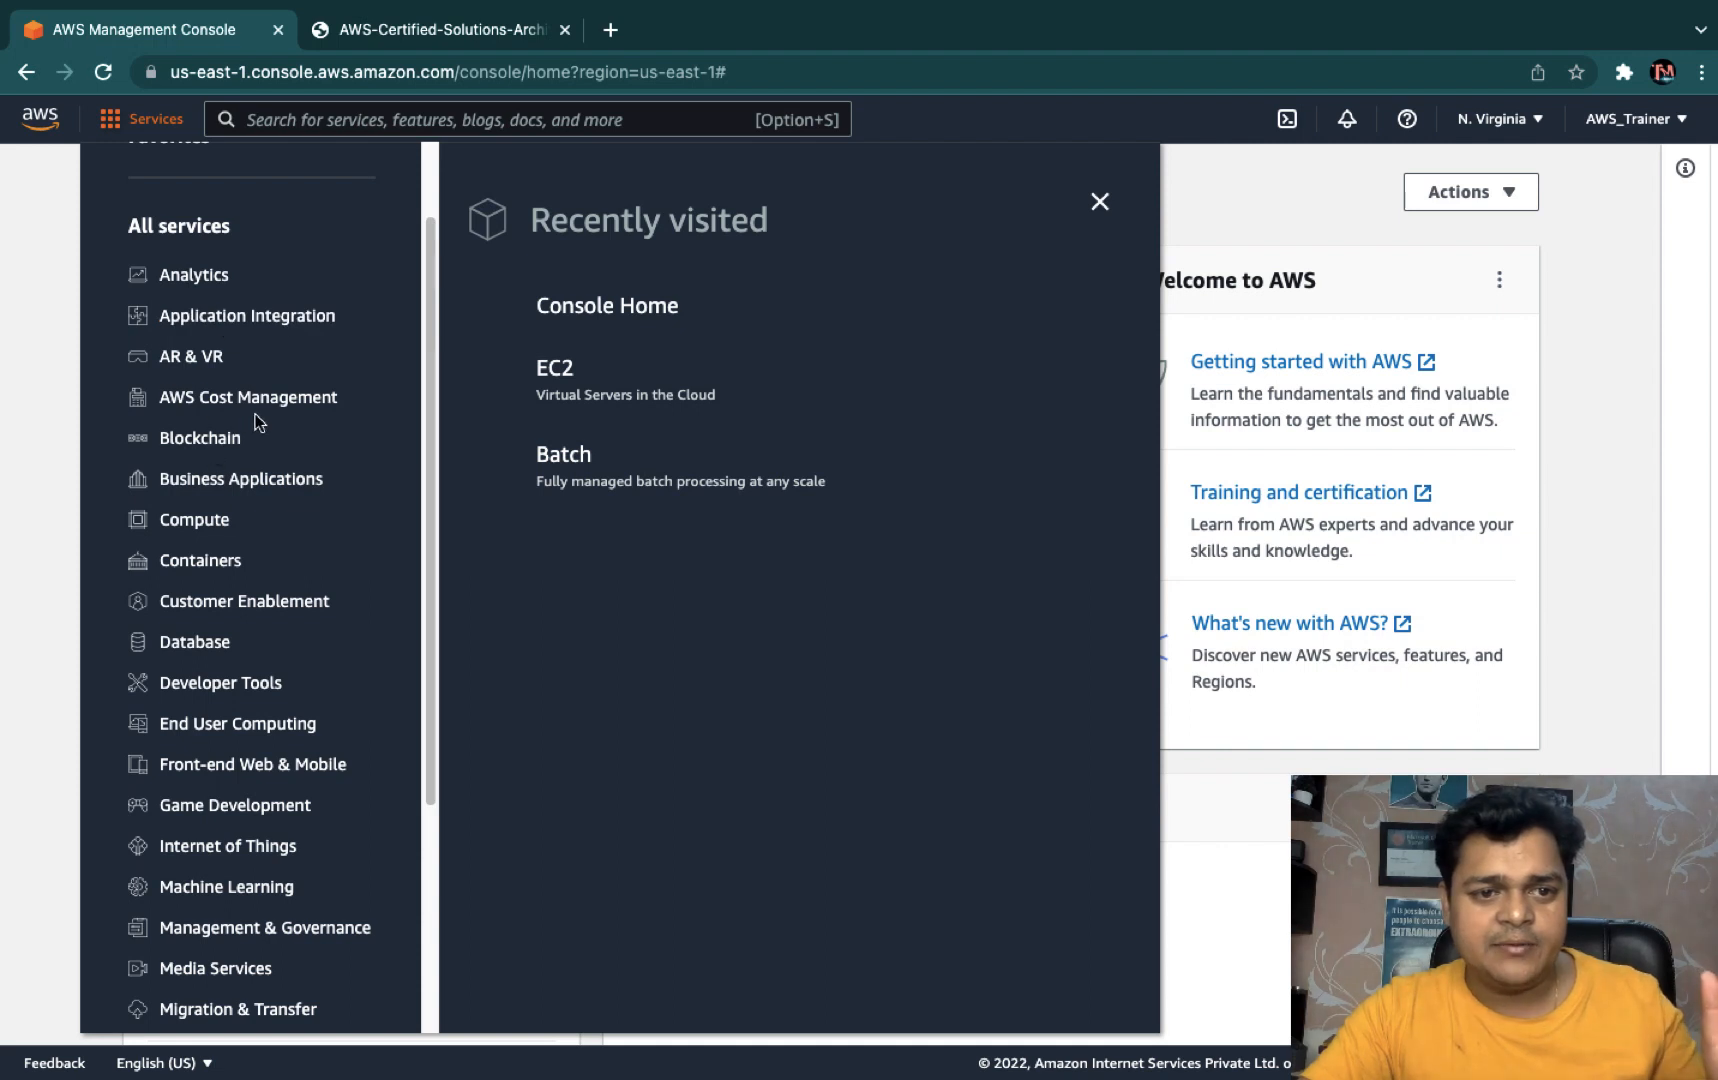
scroll(257, 422, "down", 2)
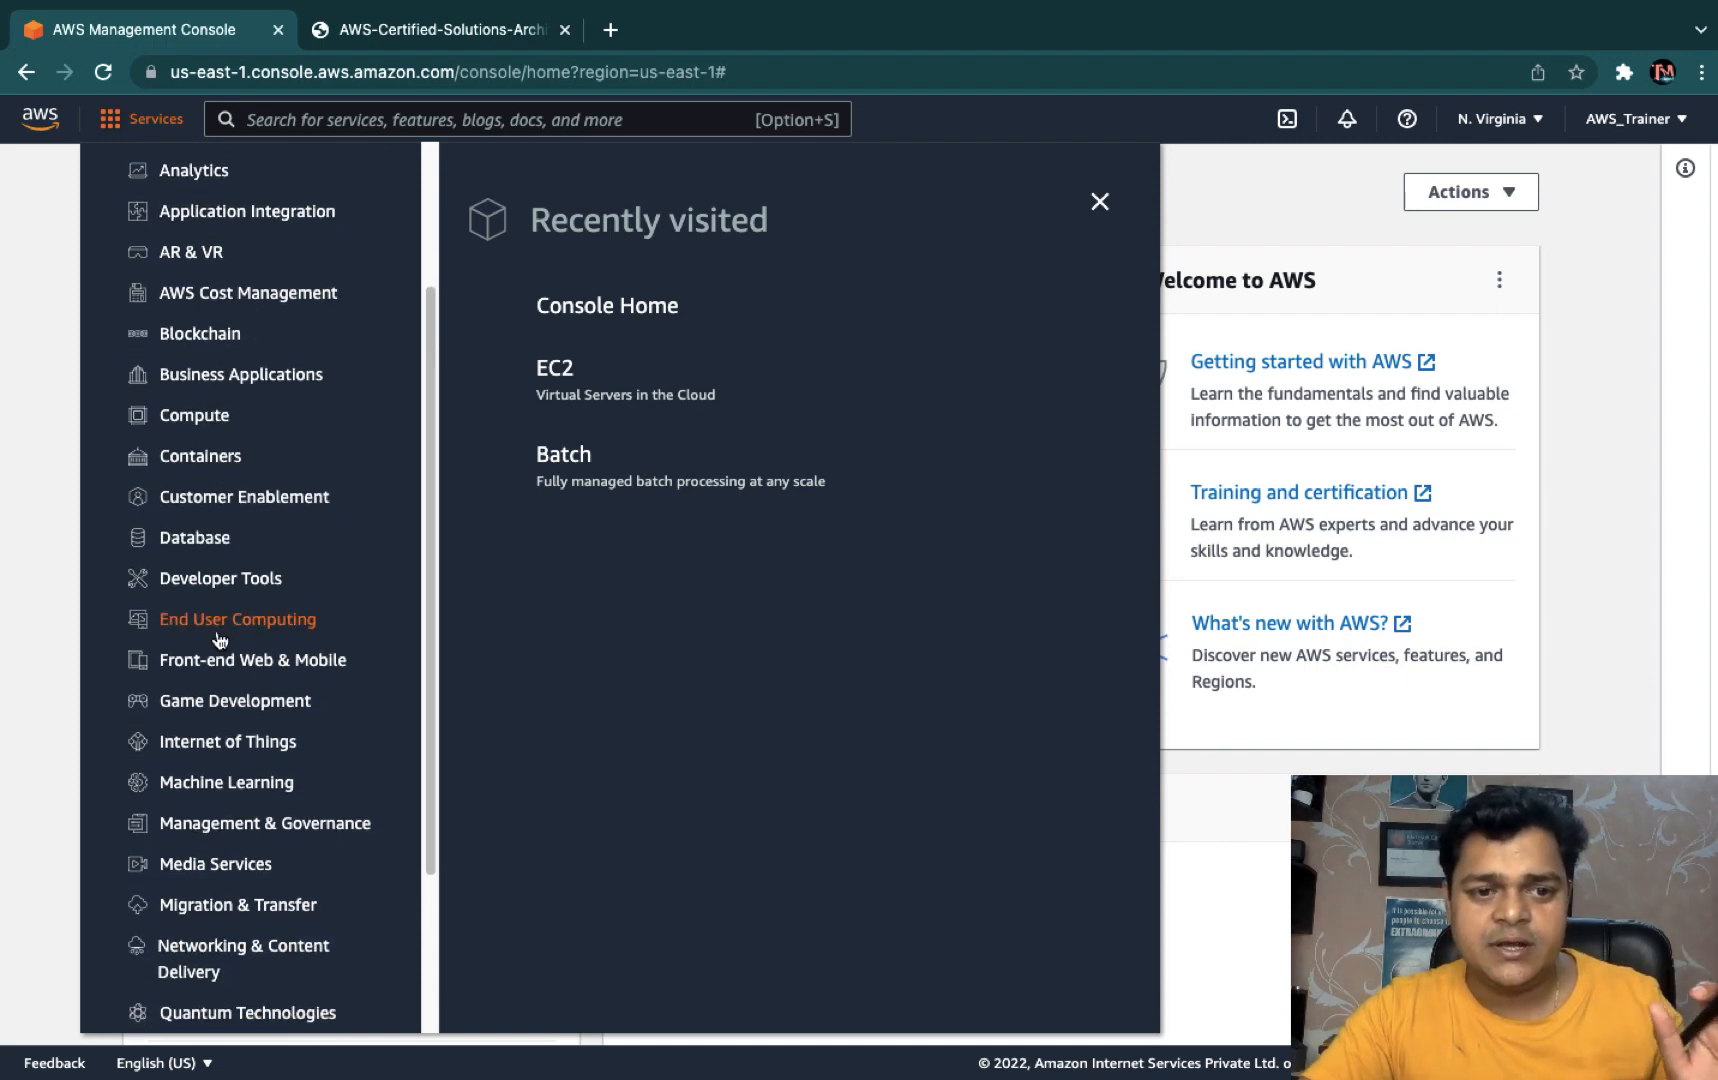
scroll(220, 640, "down", 4)
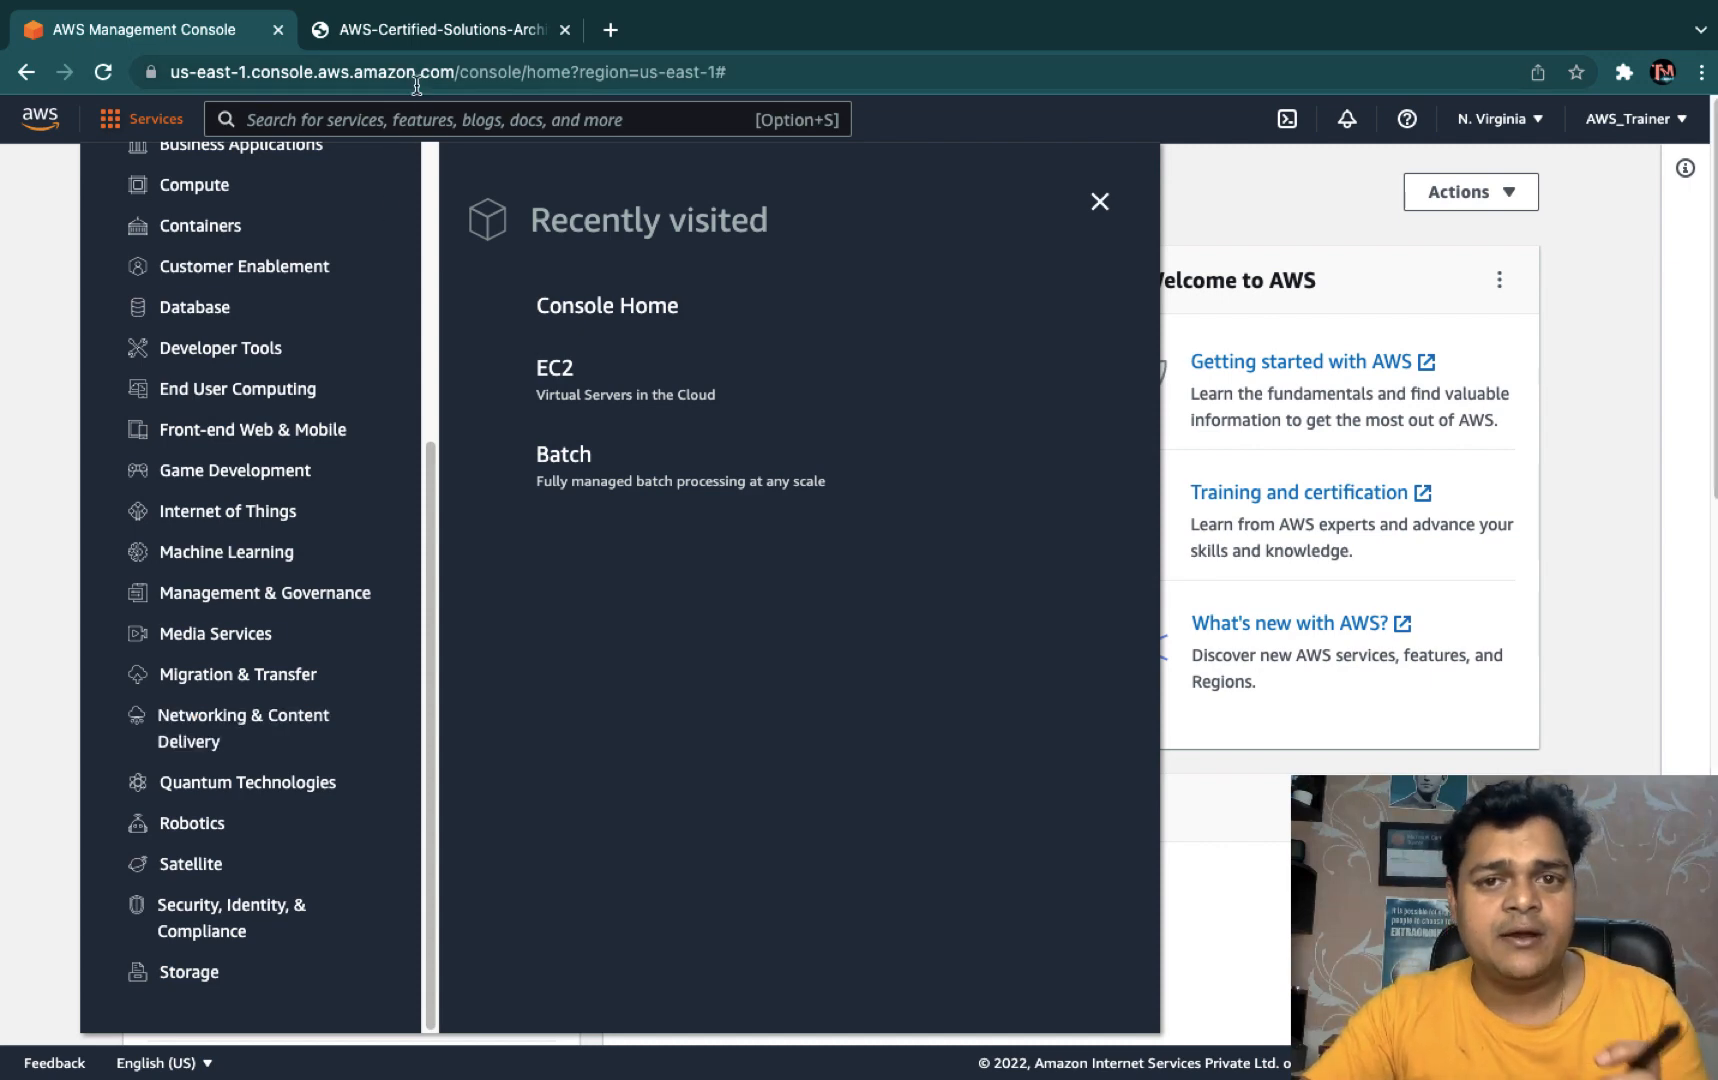
scroll(345, 284, "up", 5)
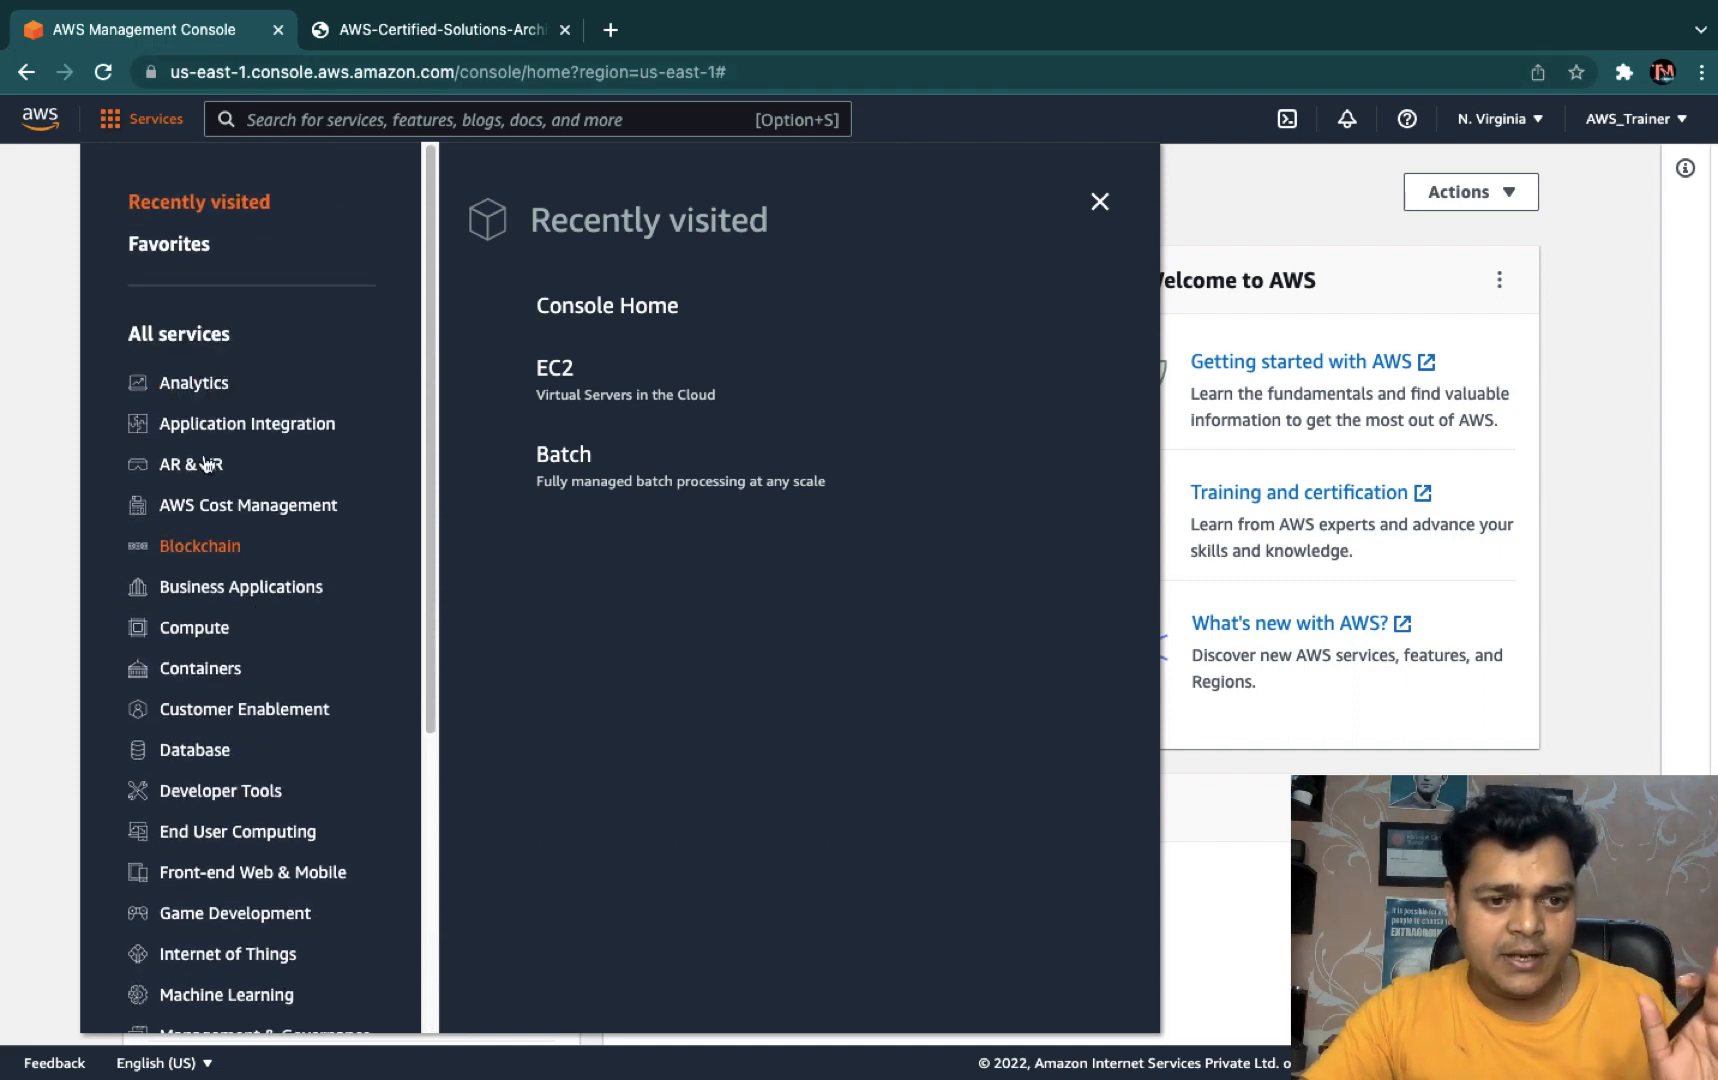
left_click(192, 641)
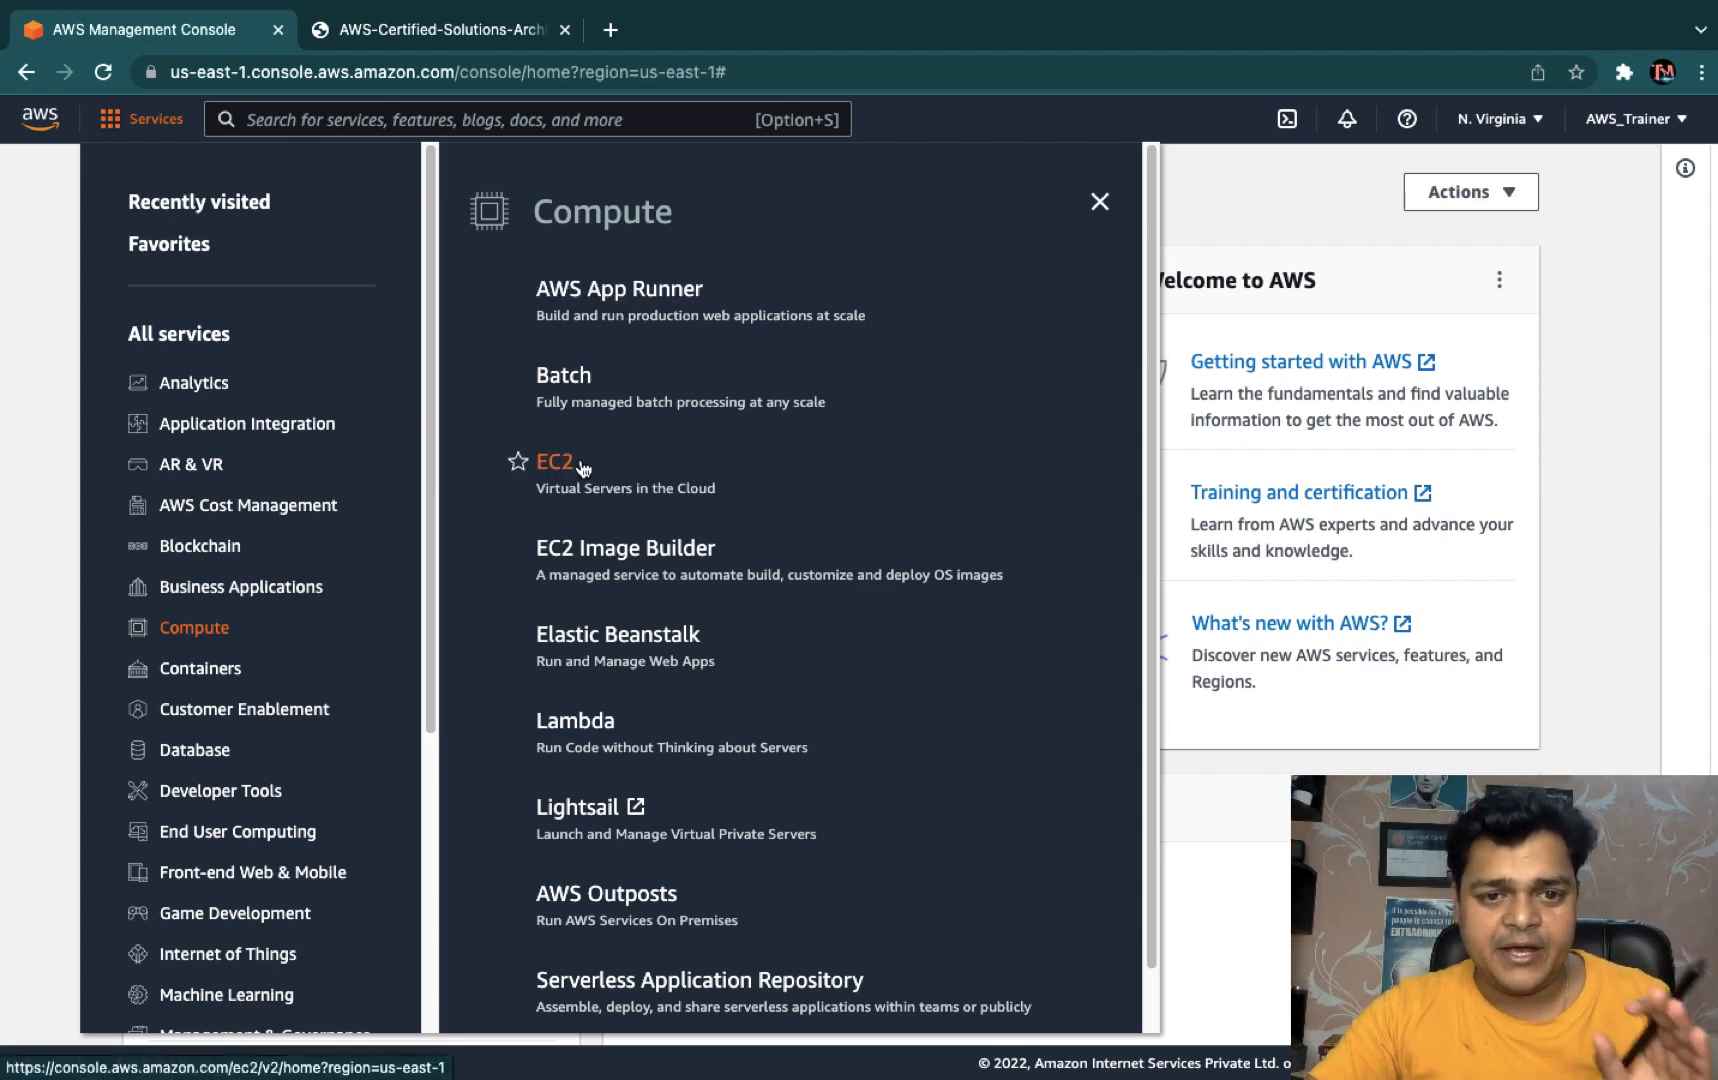
scroll(611, 483, "down", 1)
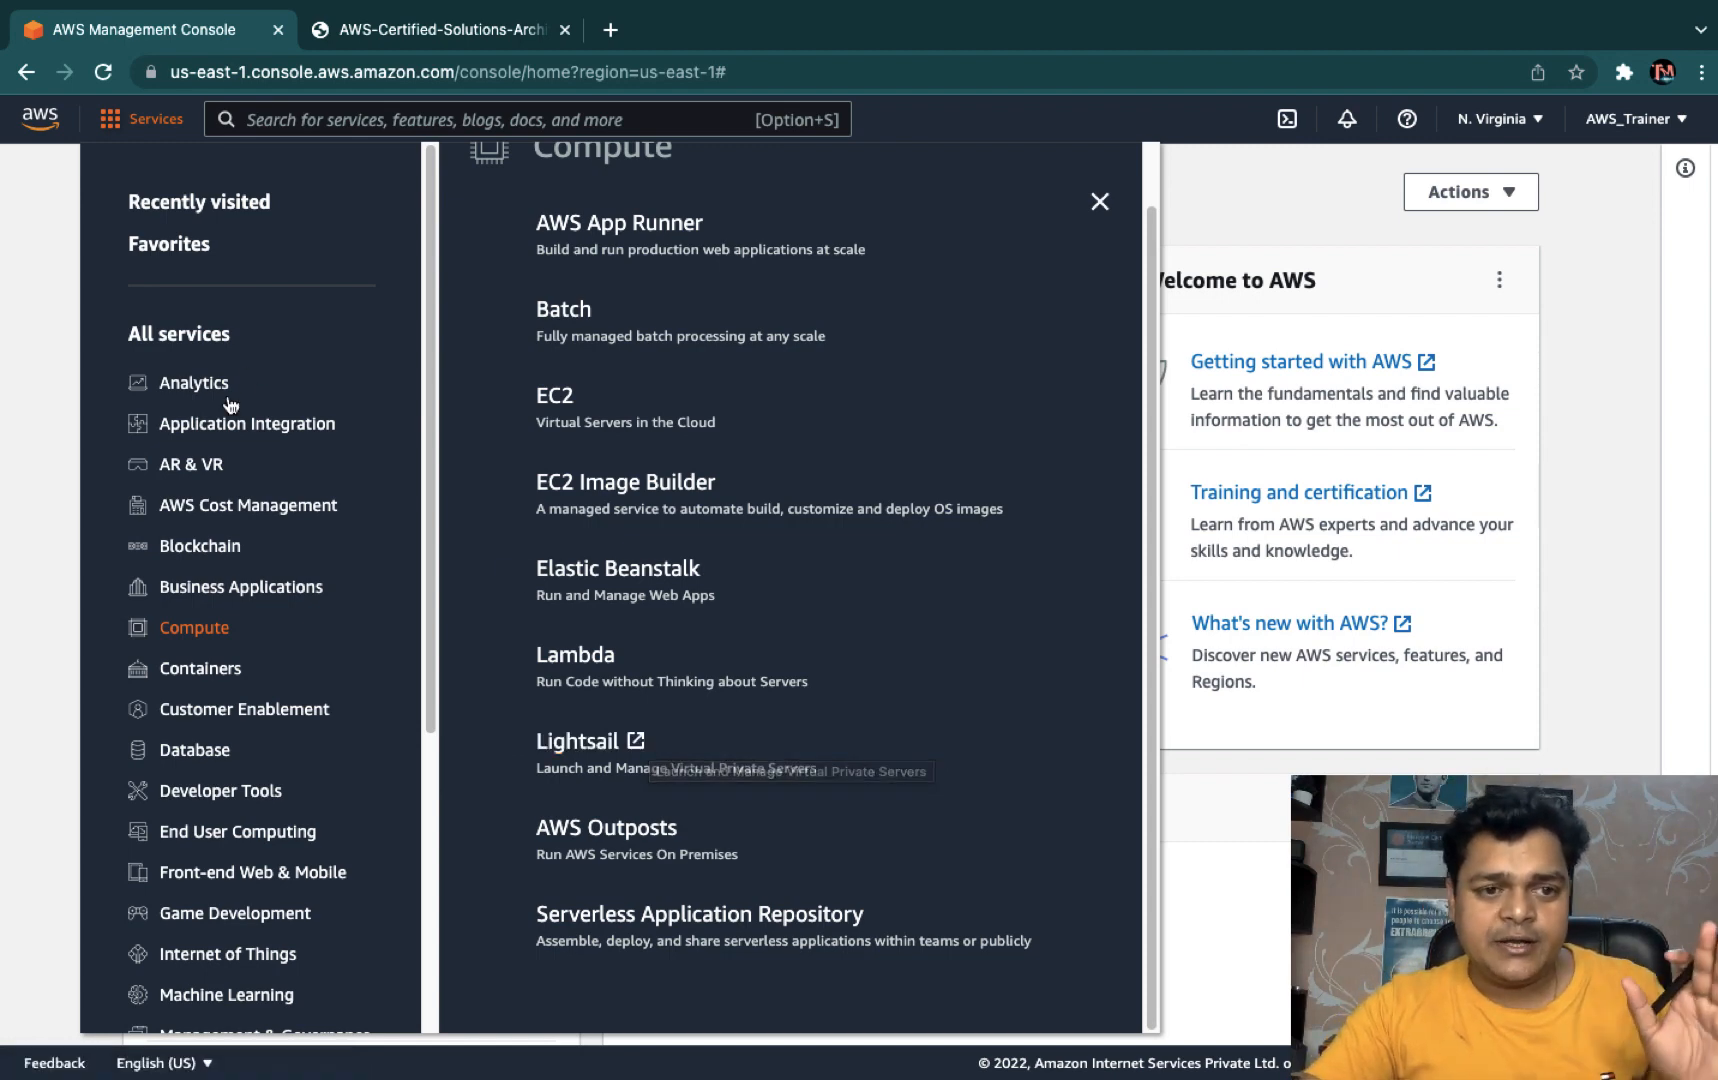
left_click(560, 402)
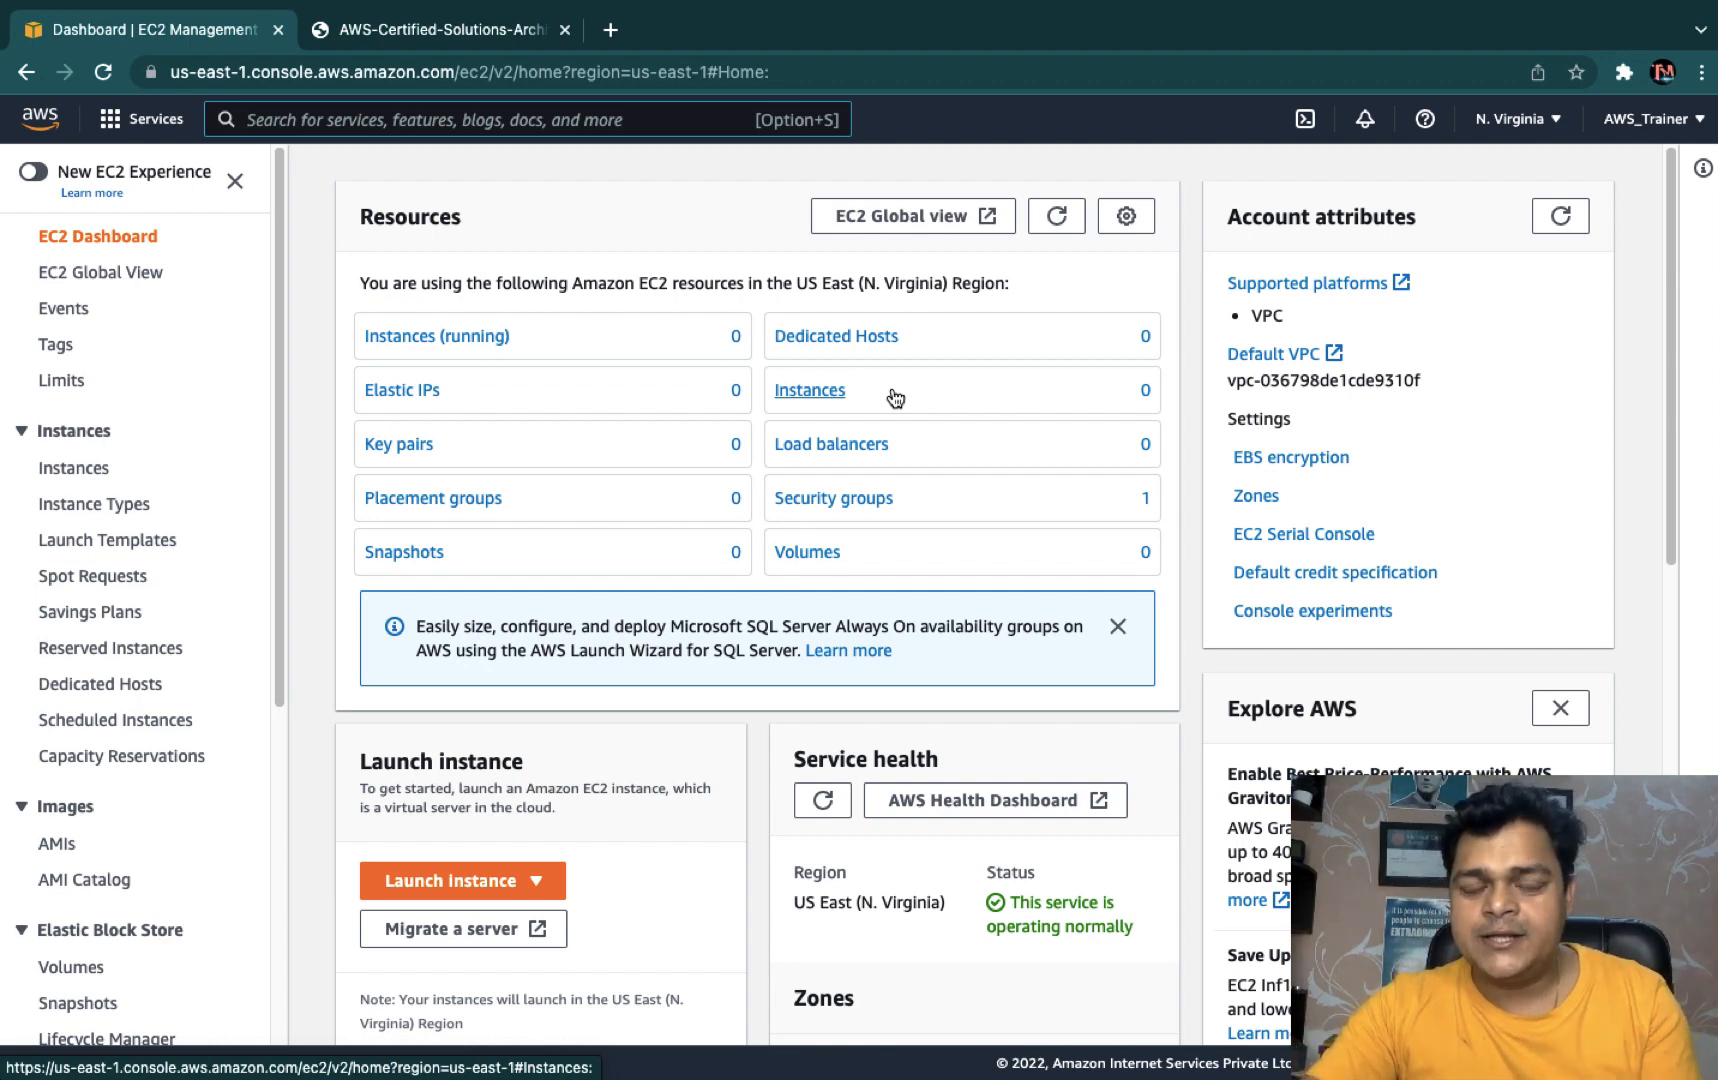
- Switch to OneNote and add a new notebook section named AWS-SAA-C02
key("ctrl+Right")
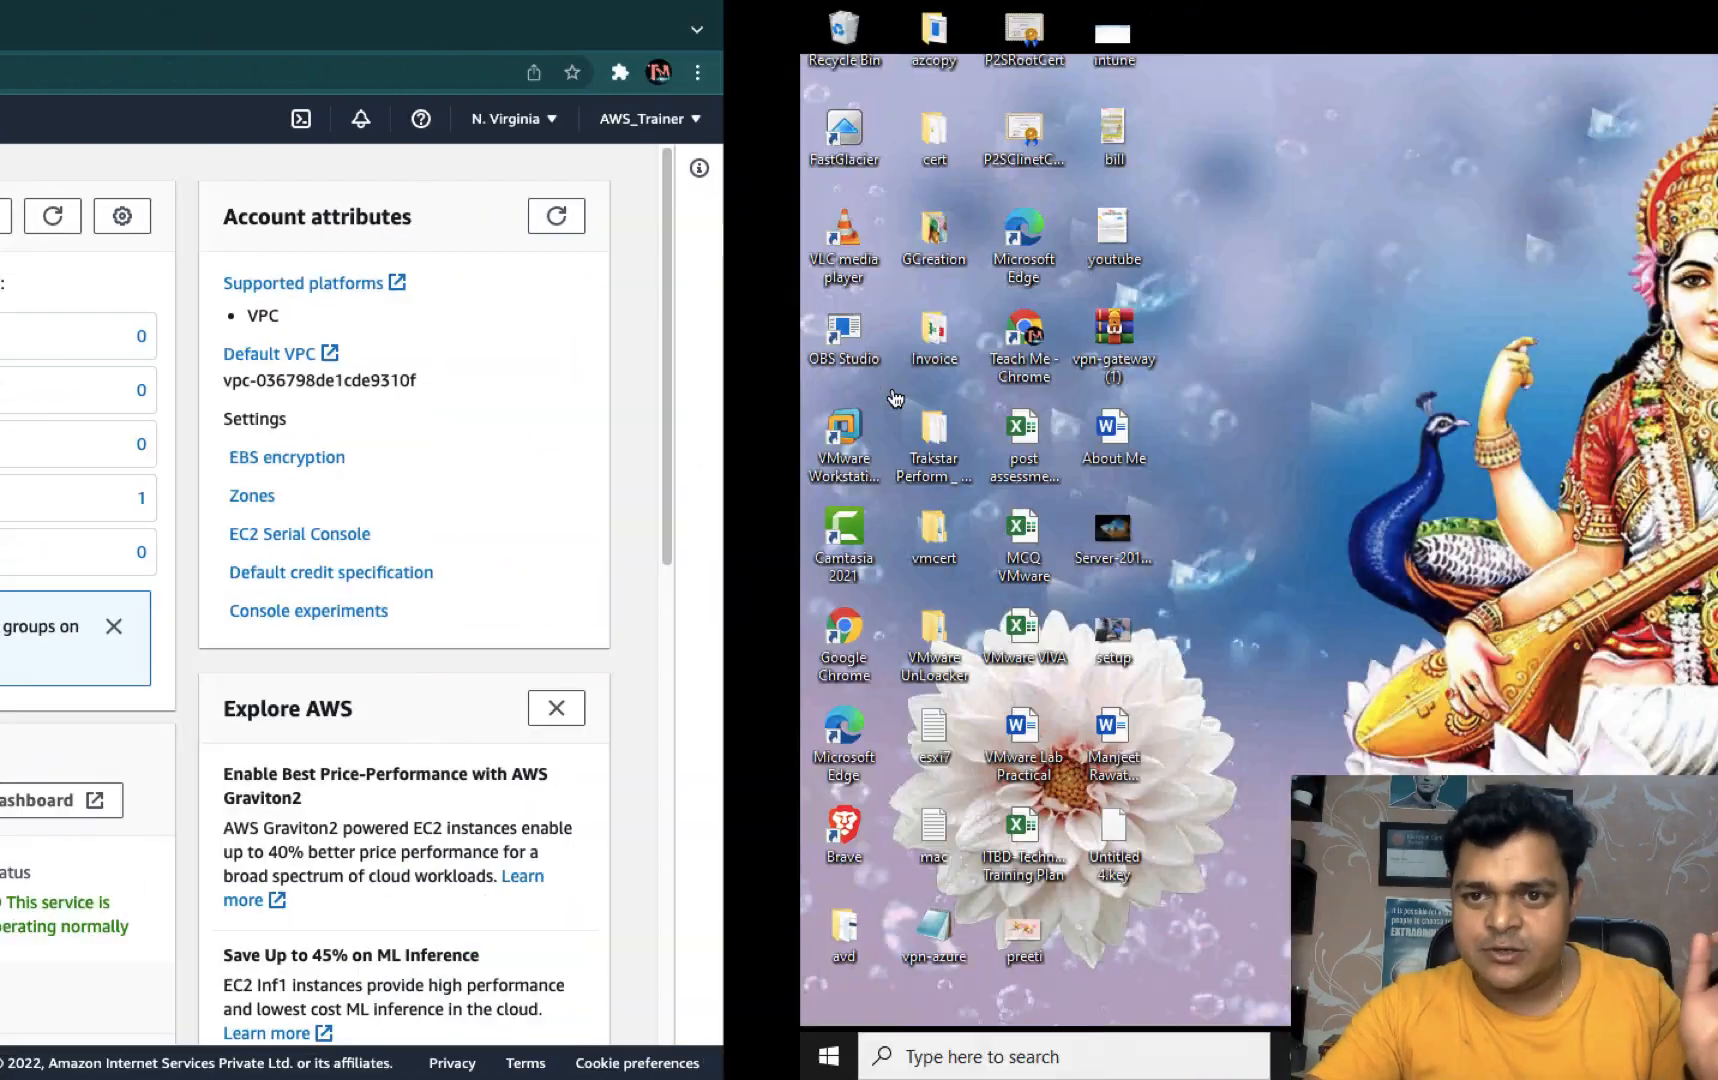
key("ctrl+Left")
key("ctrl+Left")
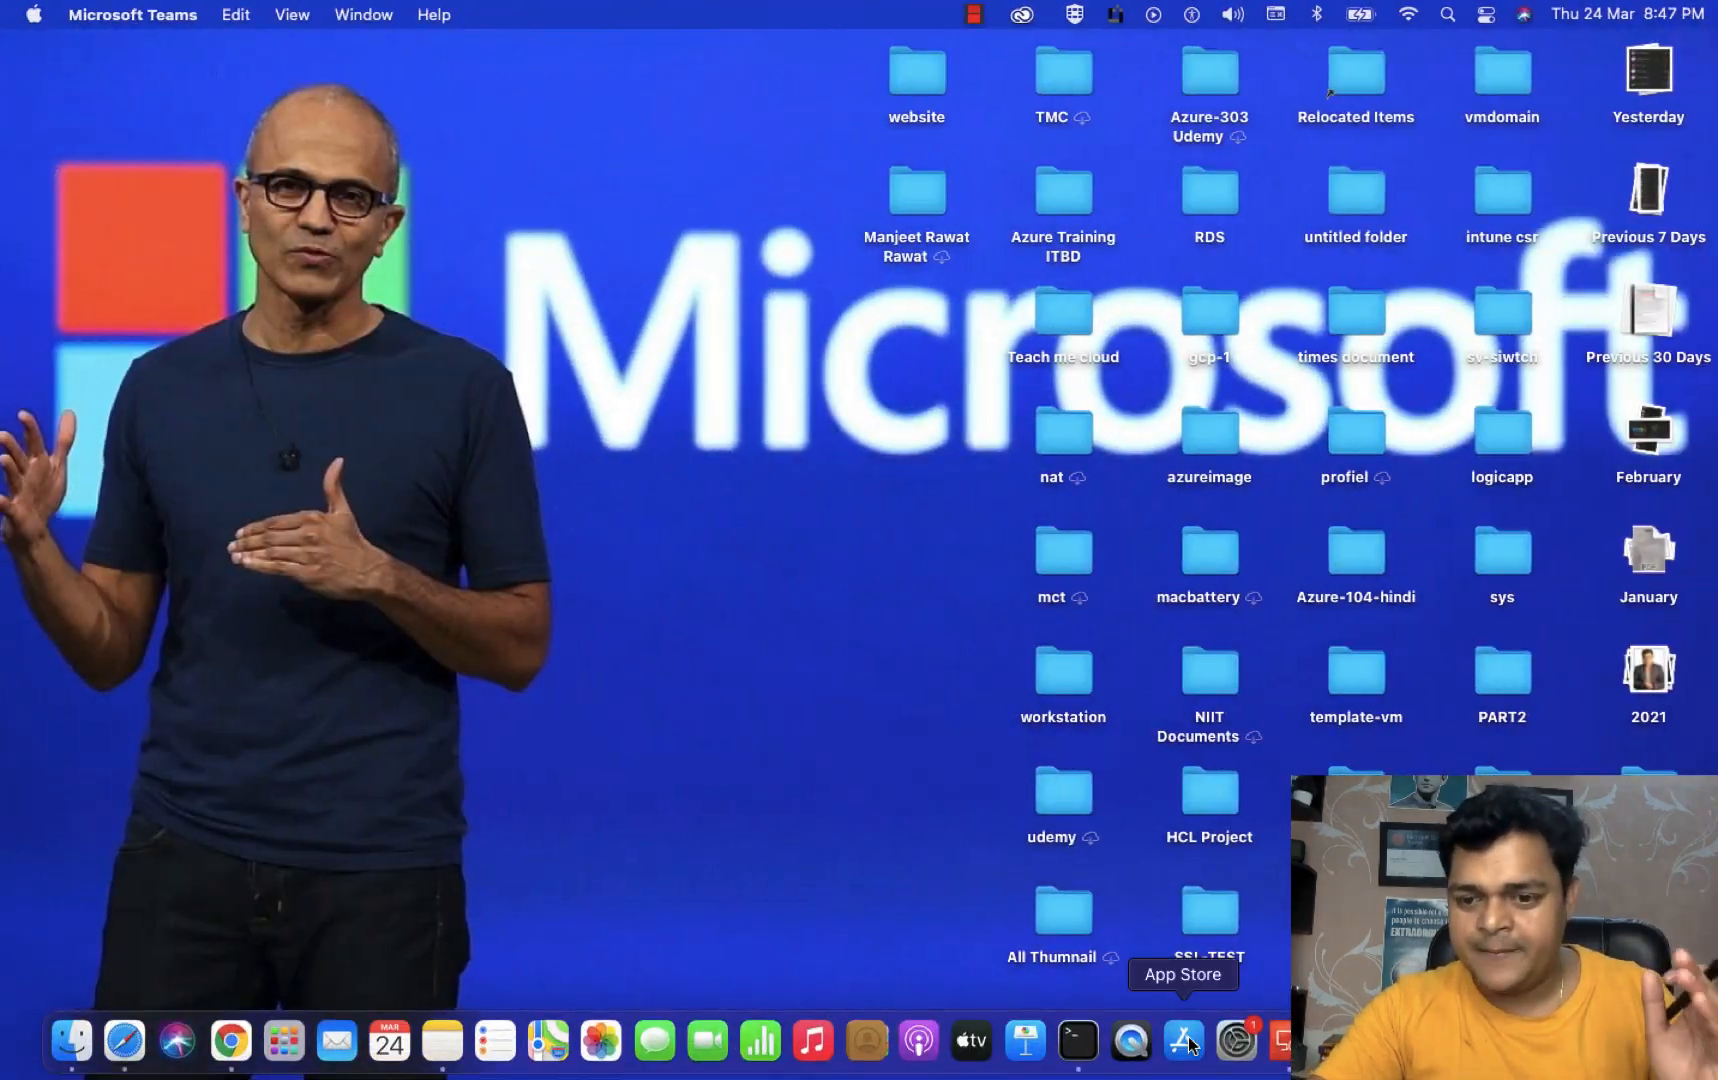
key("ctrl+Right")
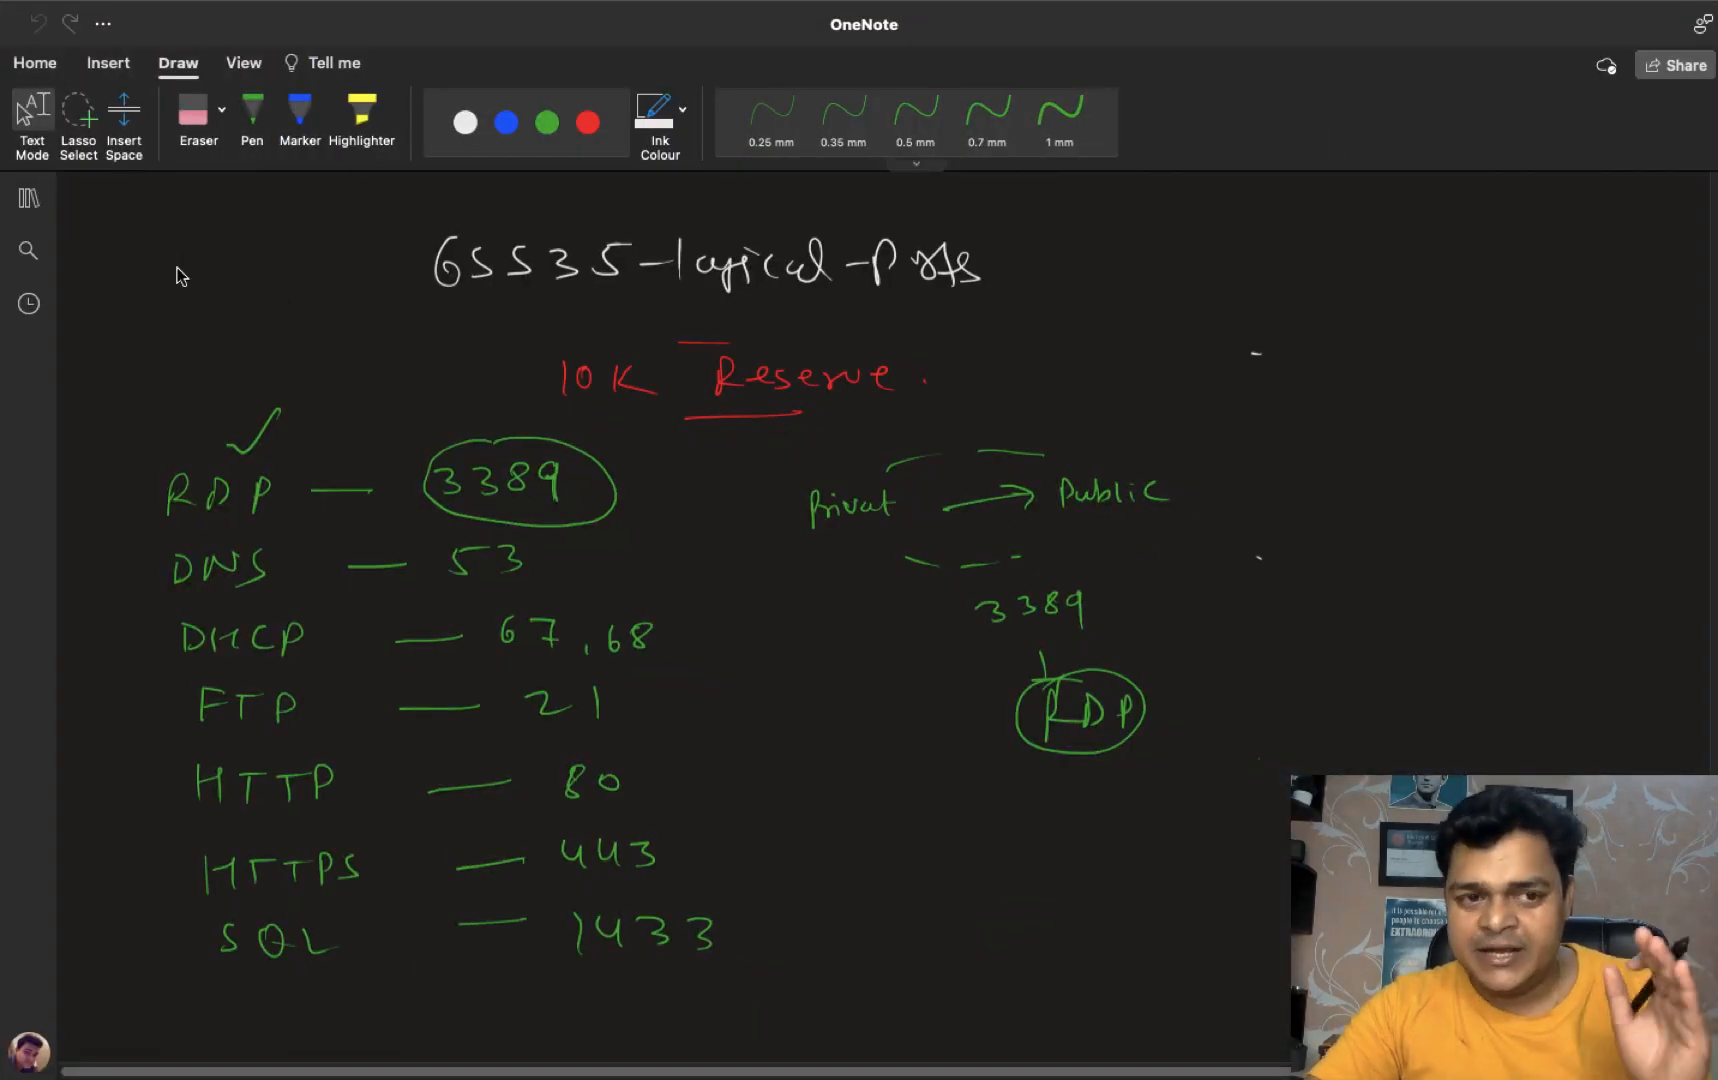
left_click(16, 206)
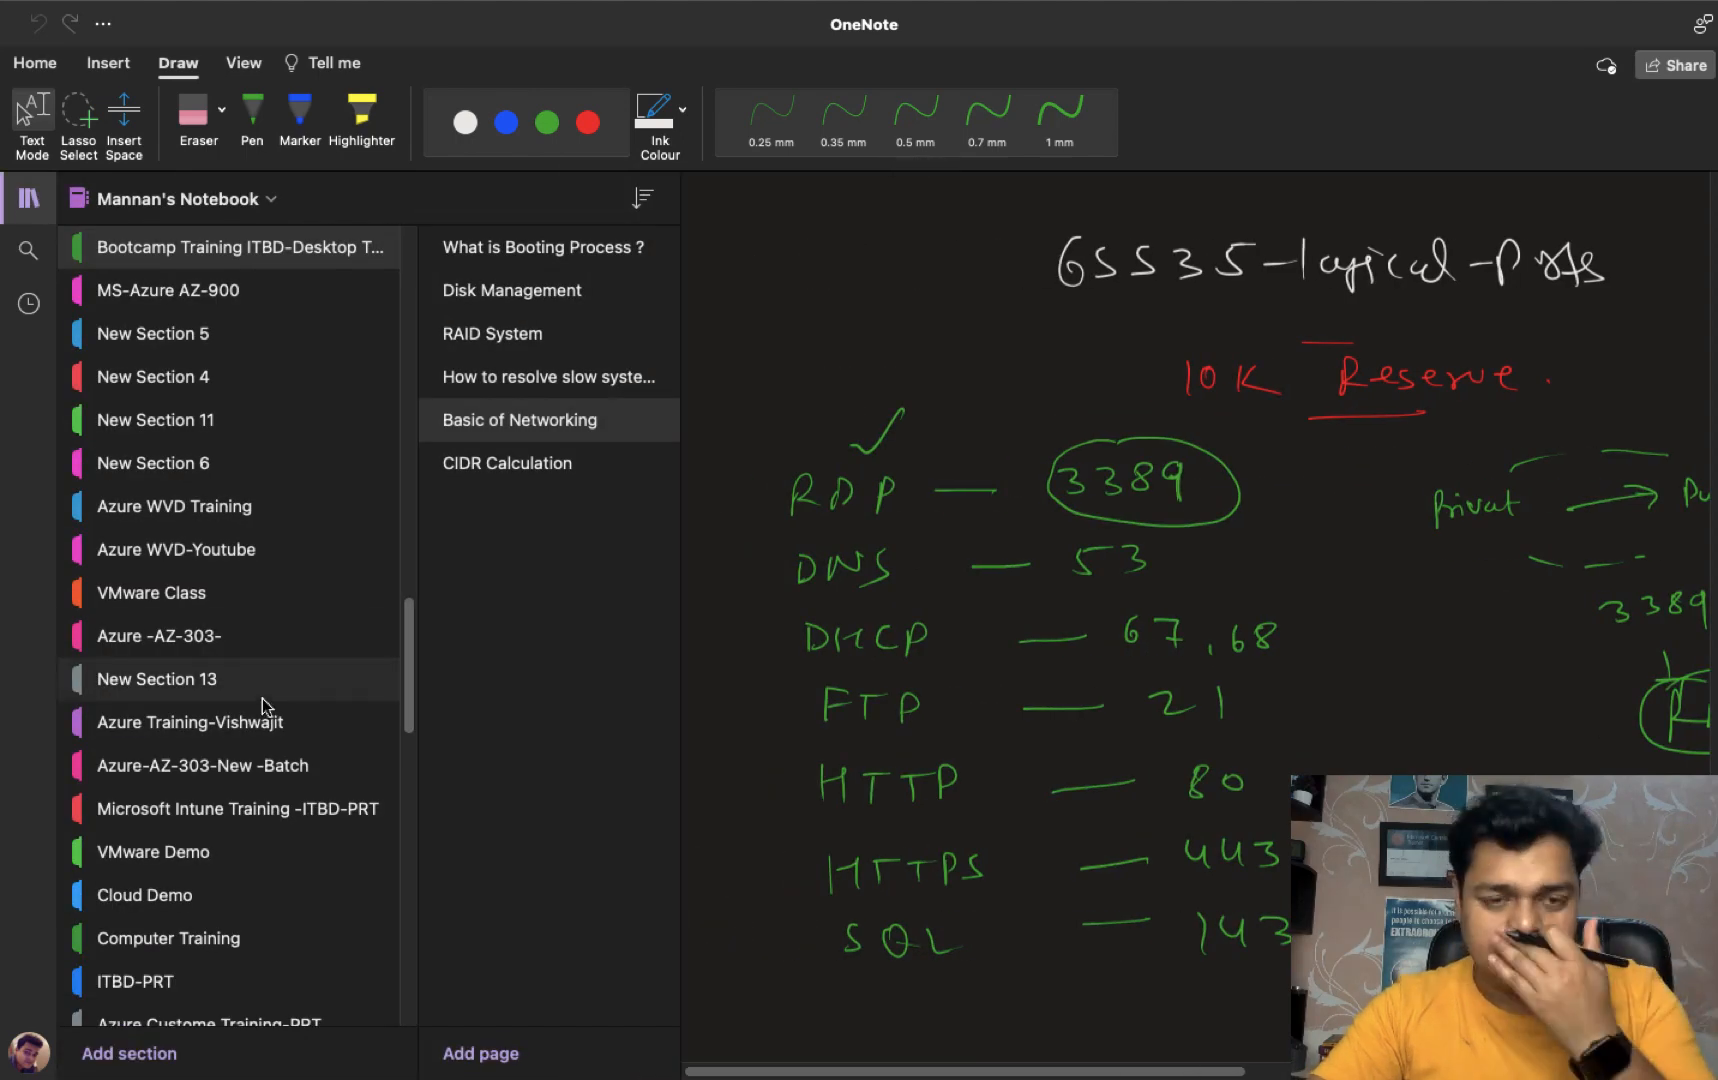
left_click(130, 1053)
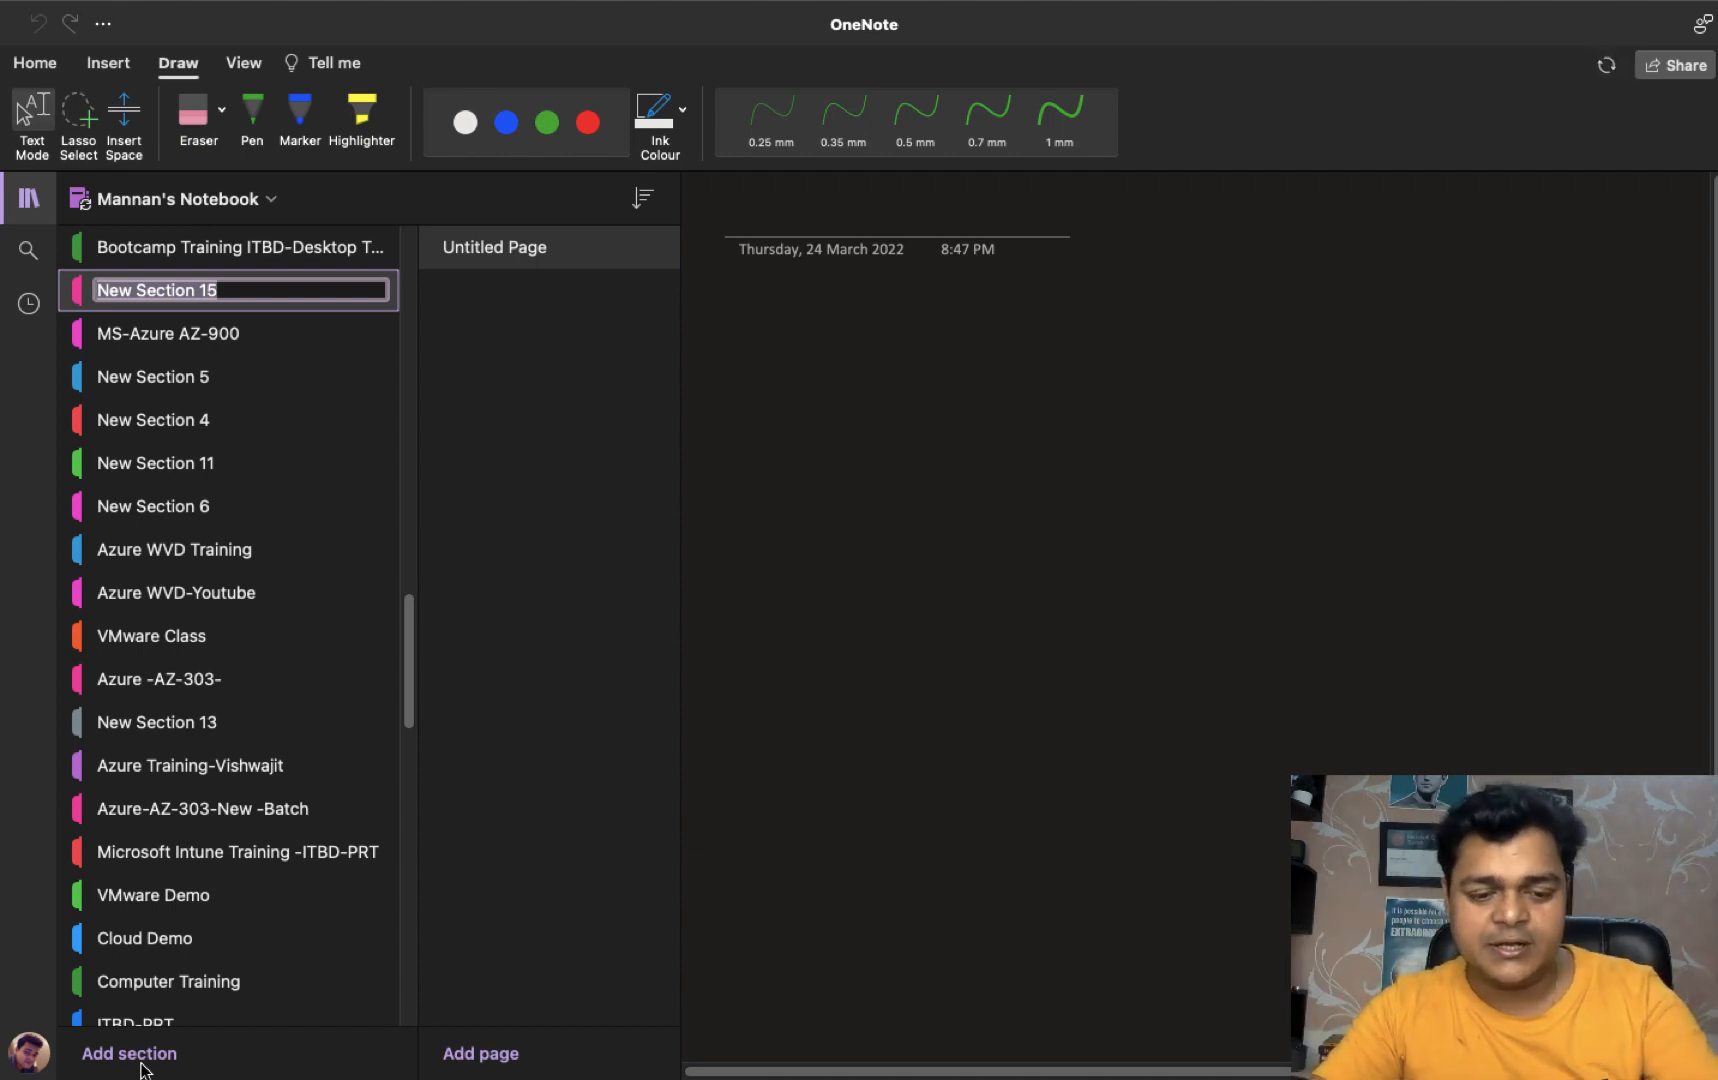
type("AWS-")
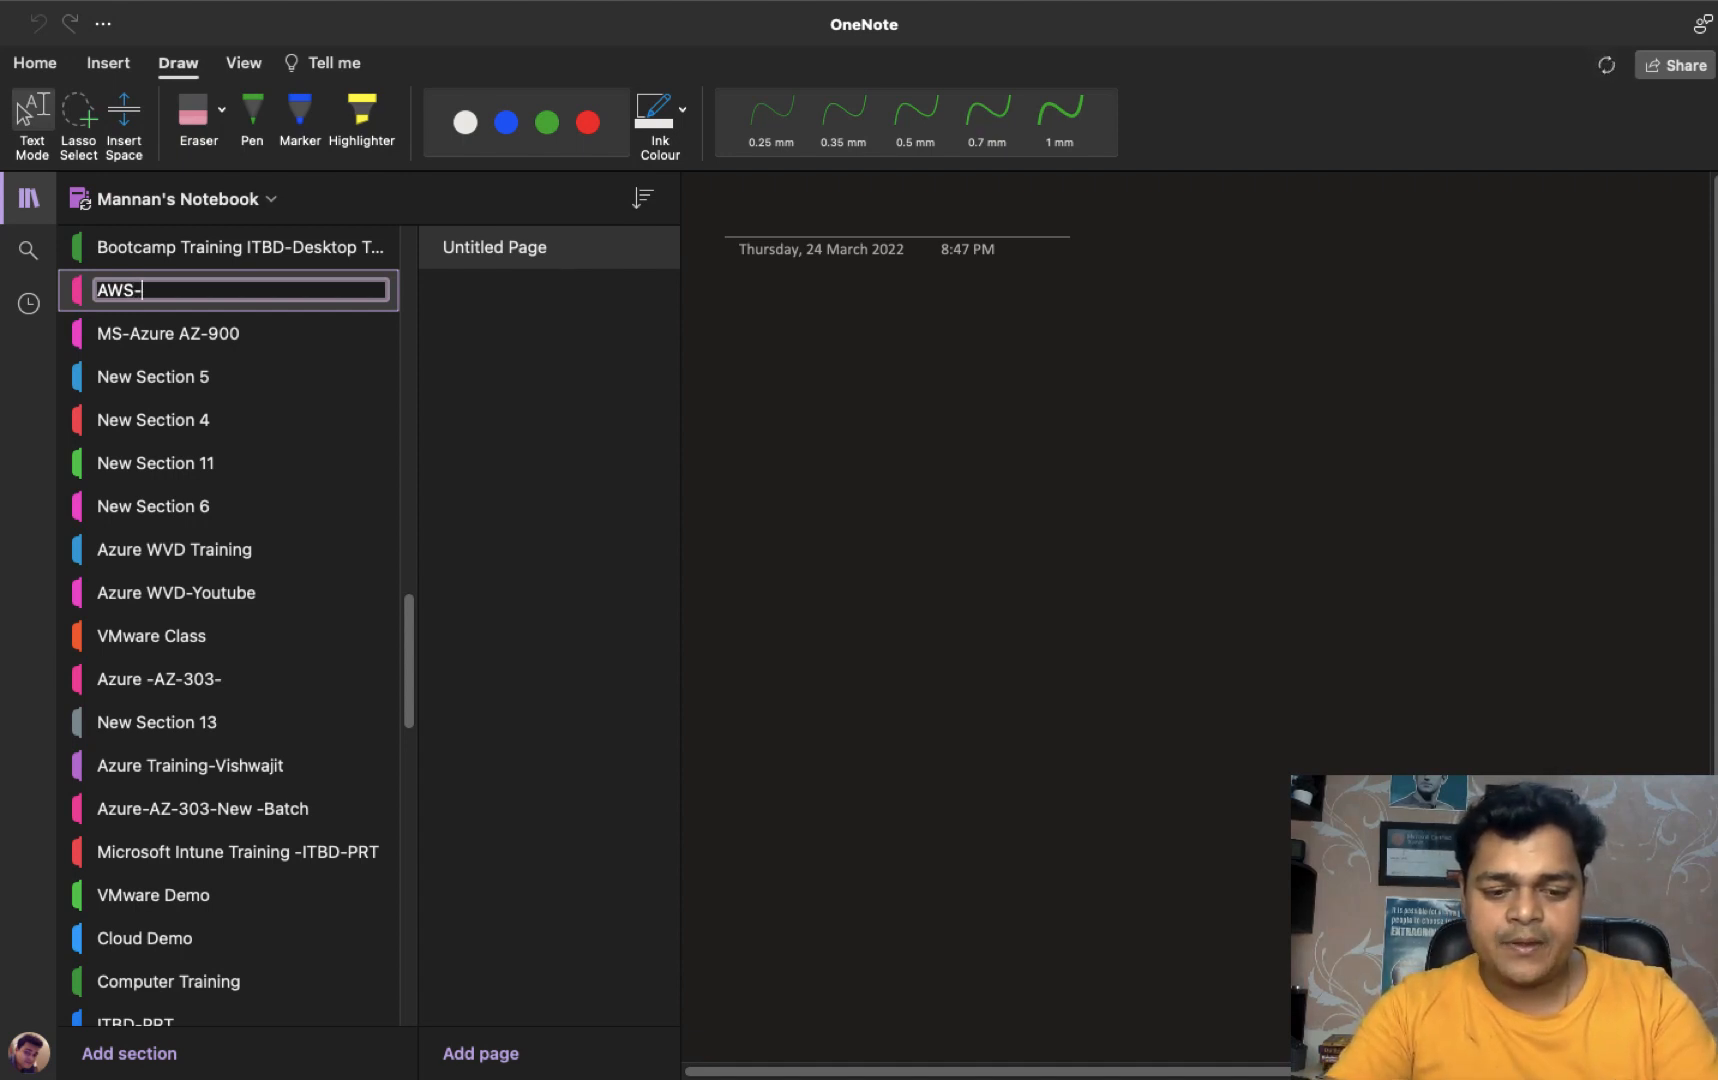
type("SAA")
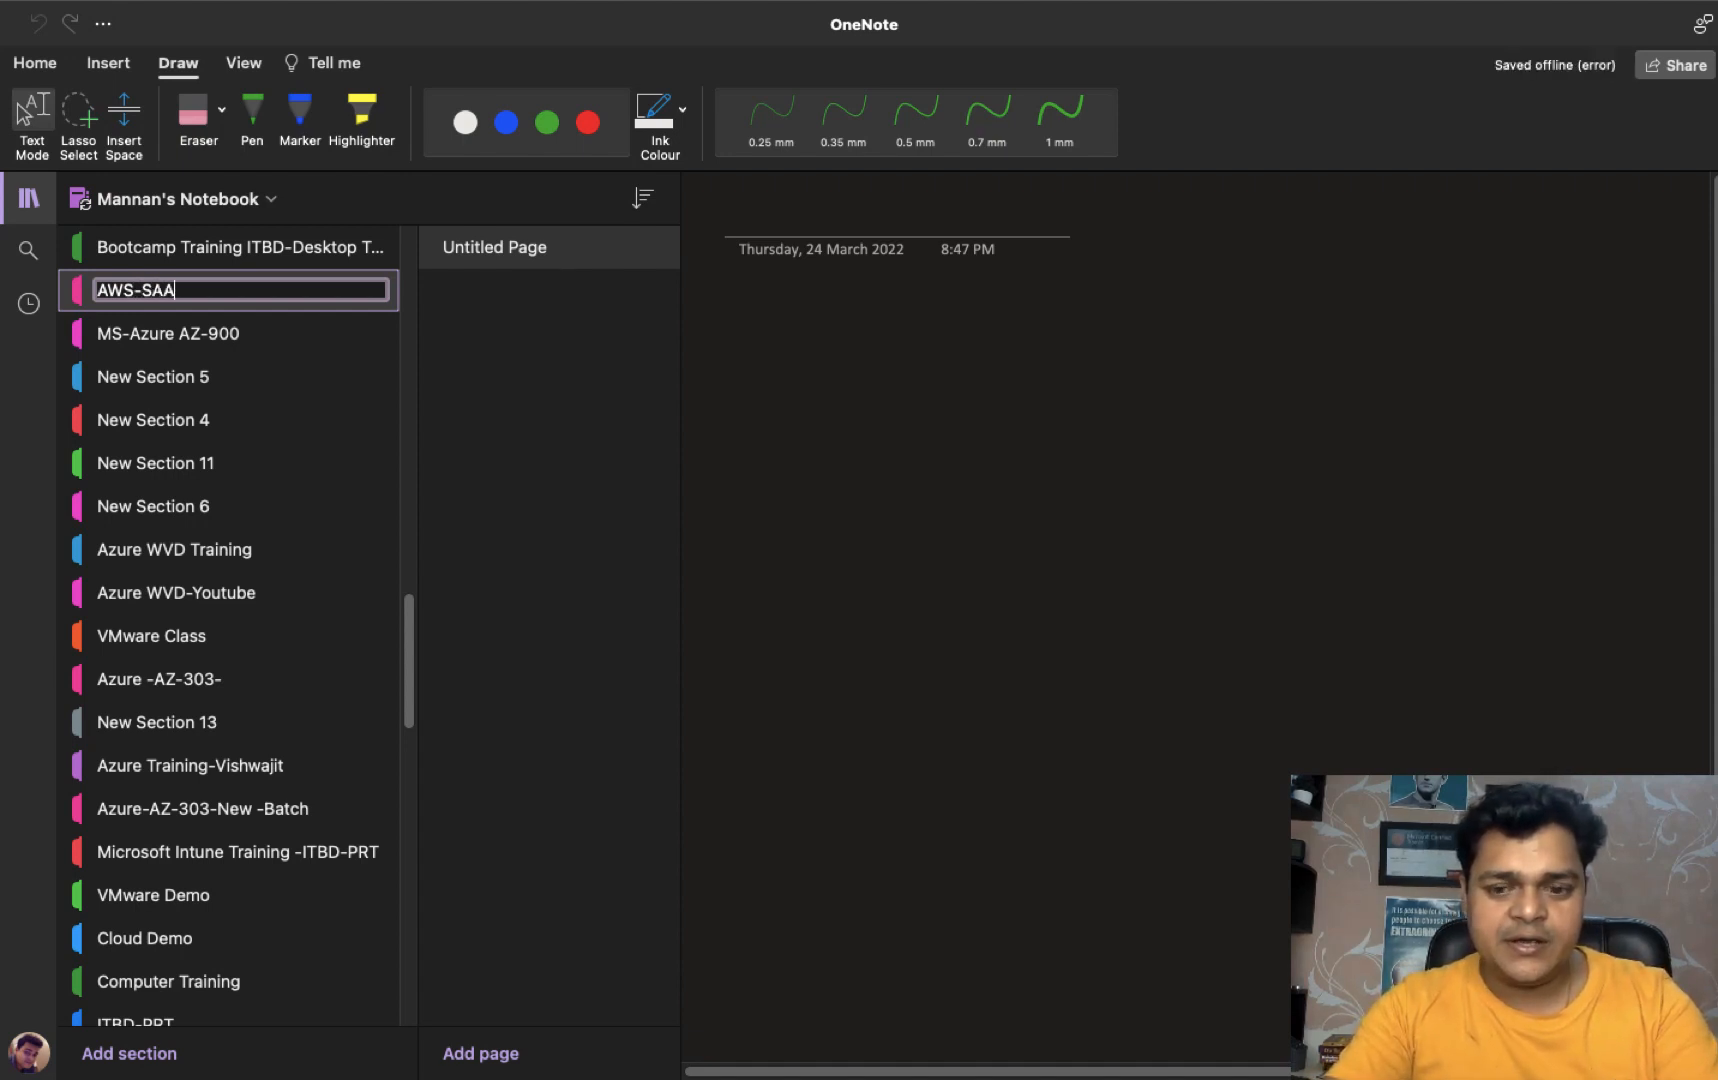
type("-C02")
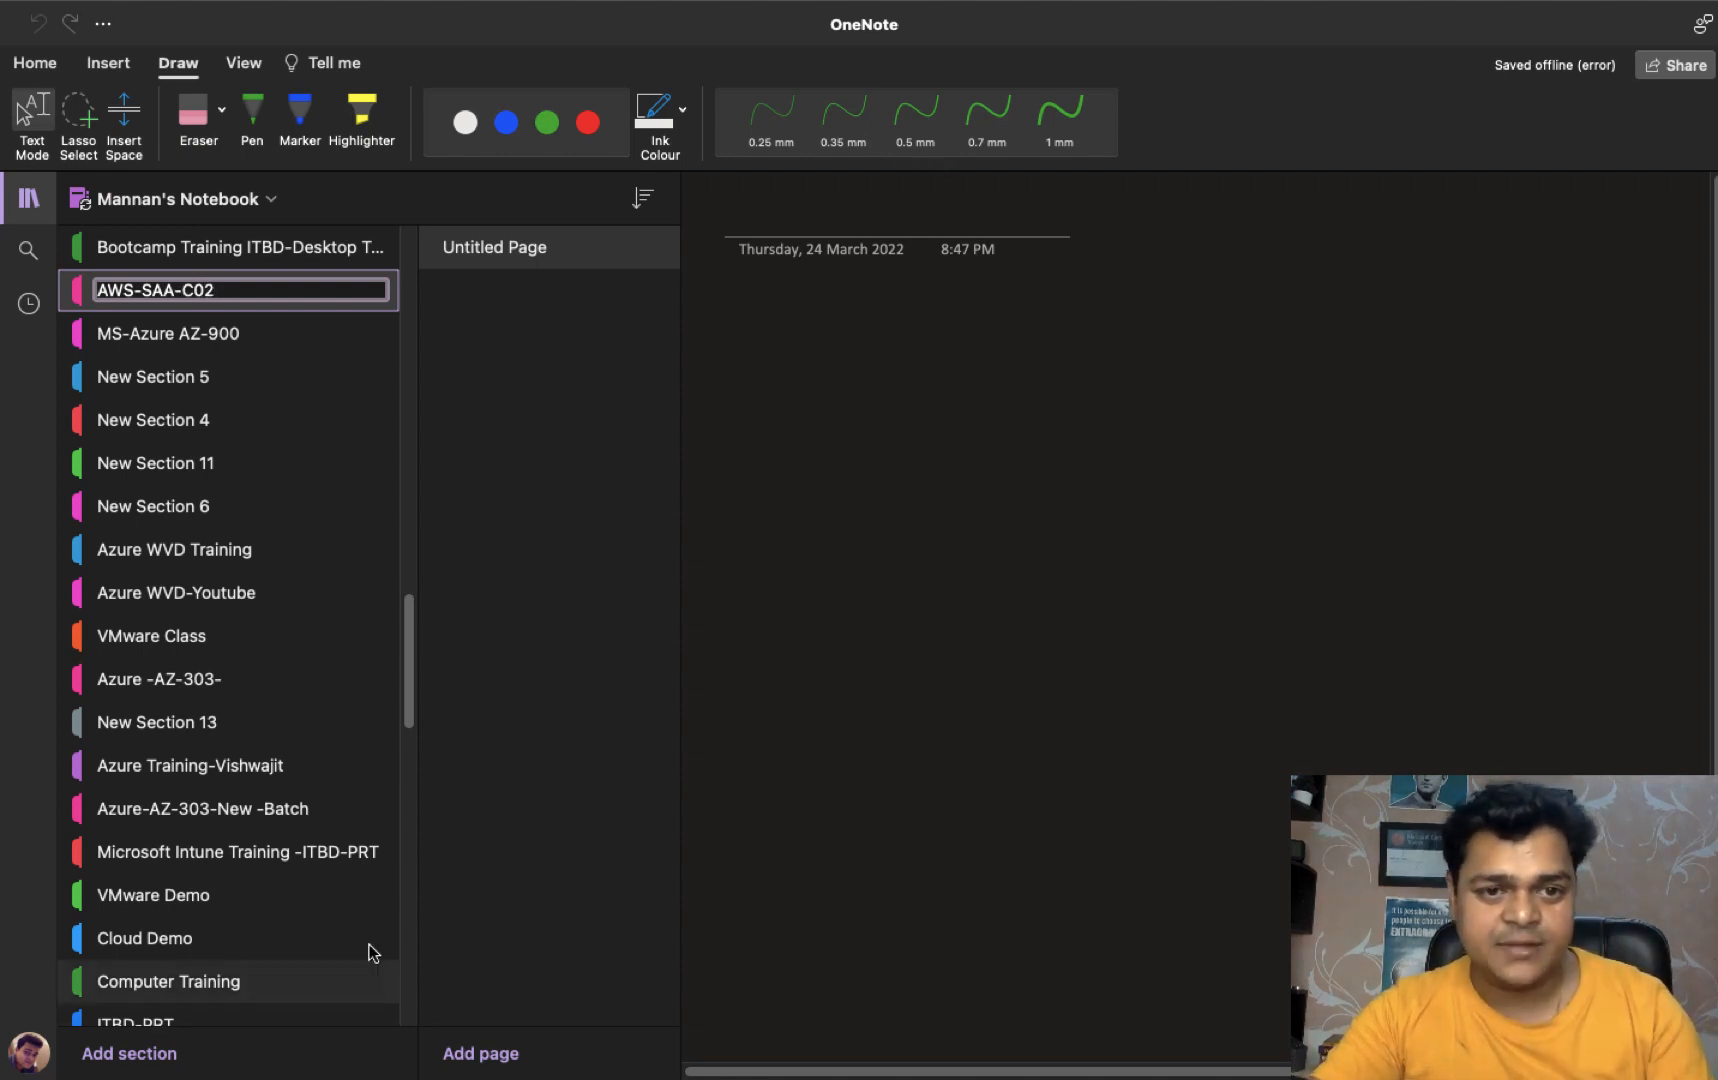
left_click(514, 690)
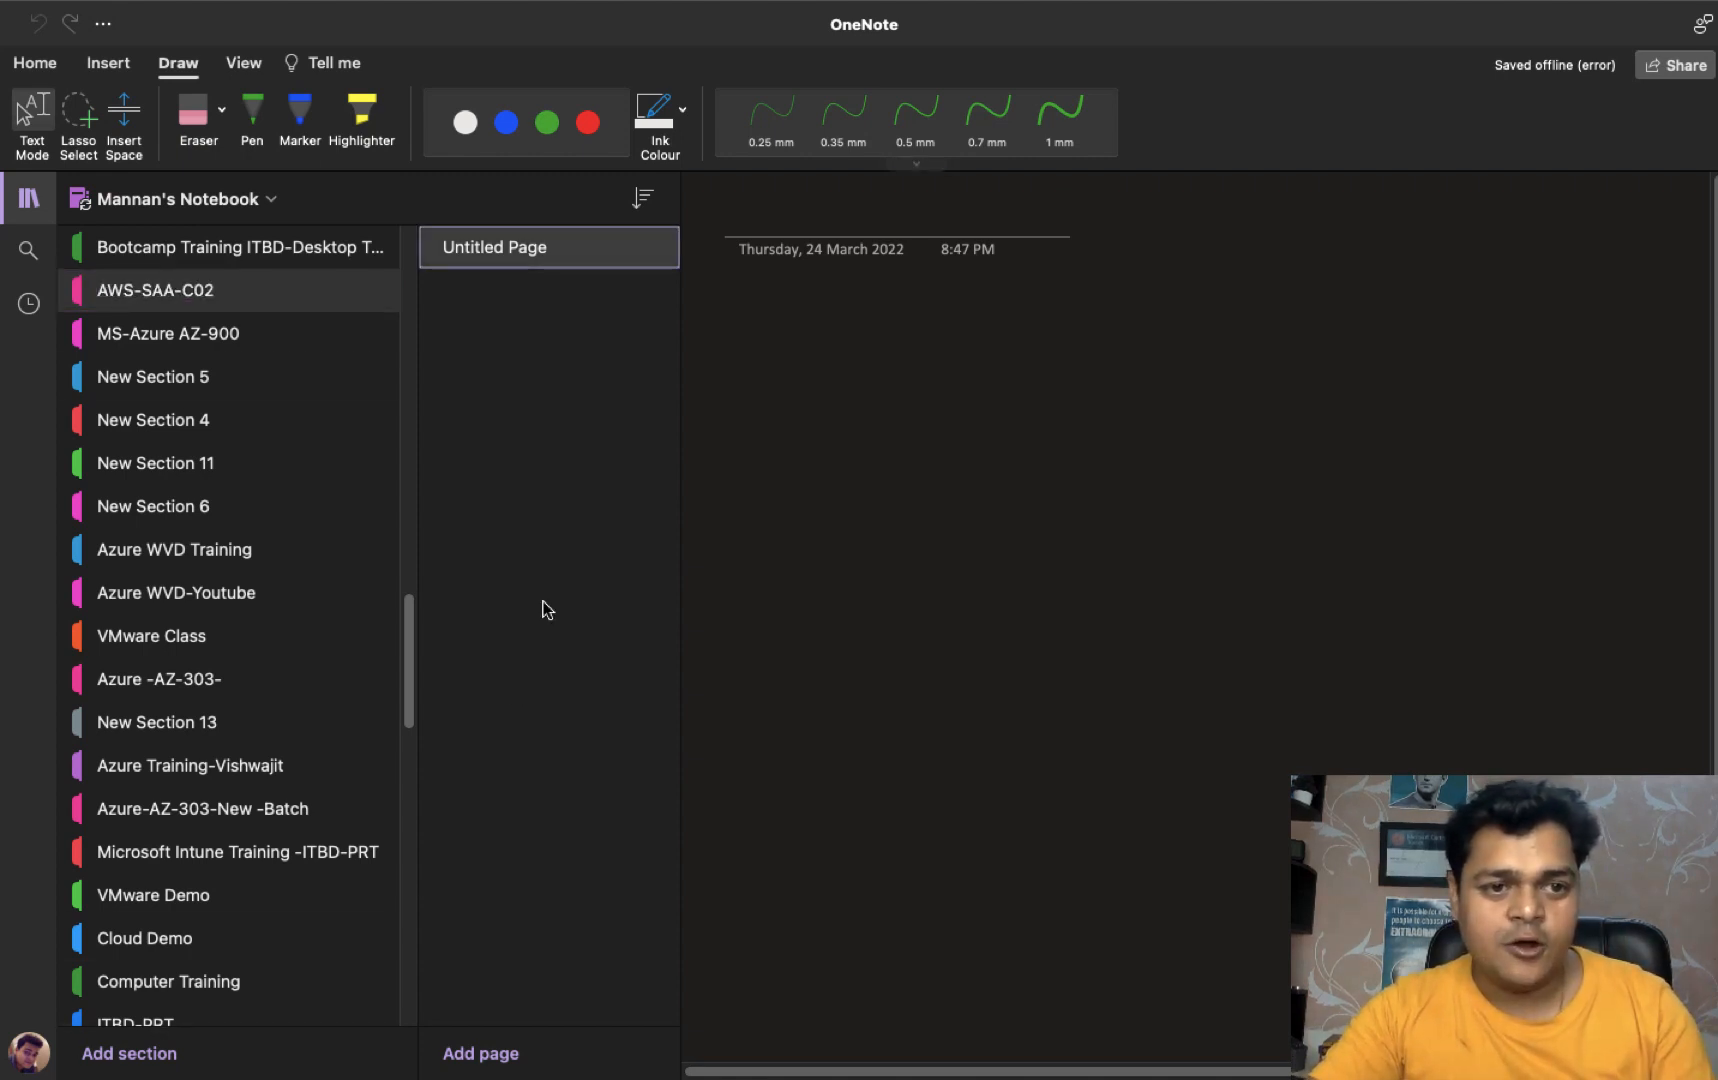
- Rename the untitled page to AWS-Compute and collapse the section and page lists
right_click(512, 253)
left_click(569, 271)
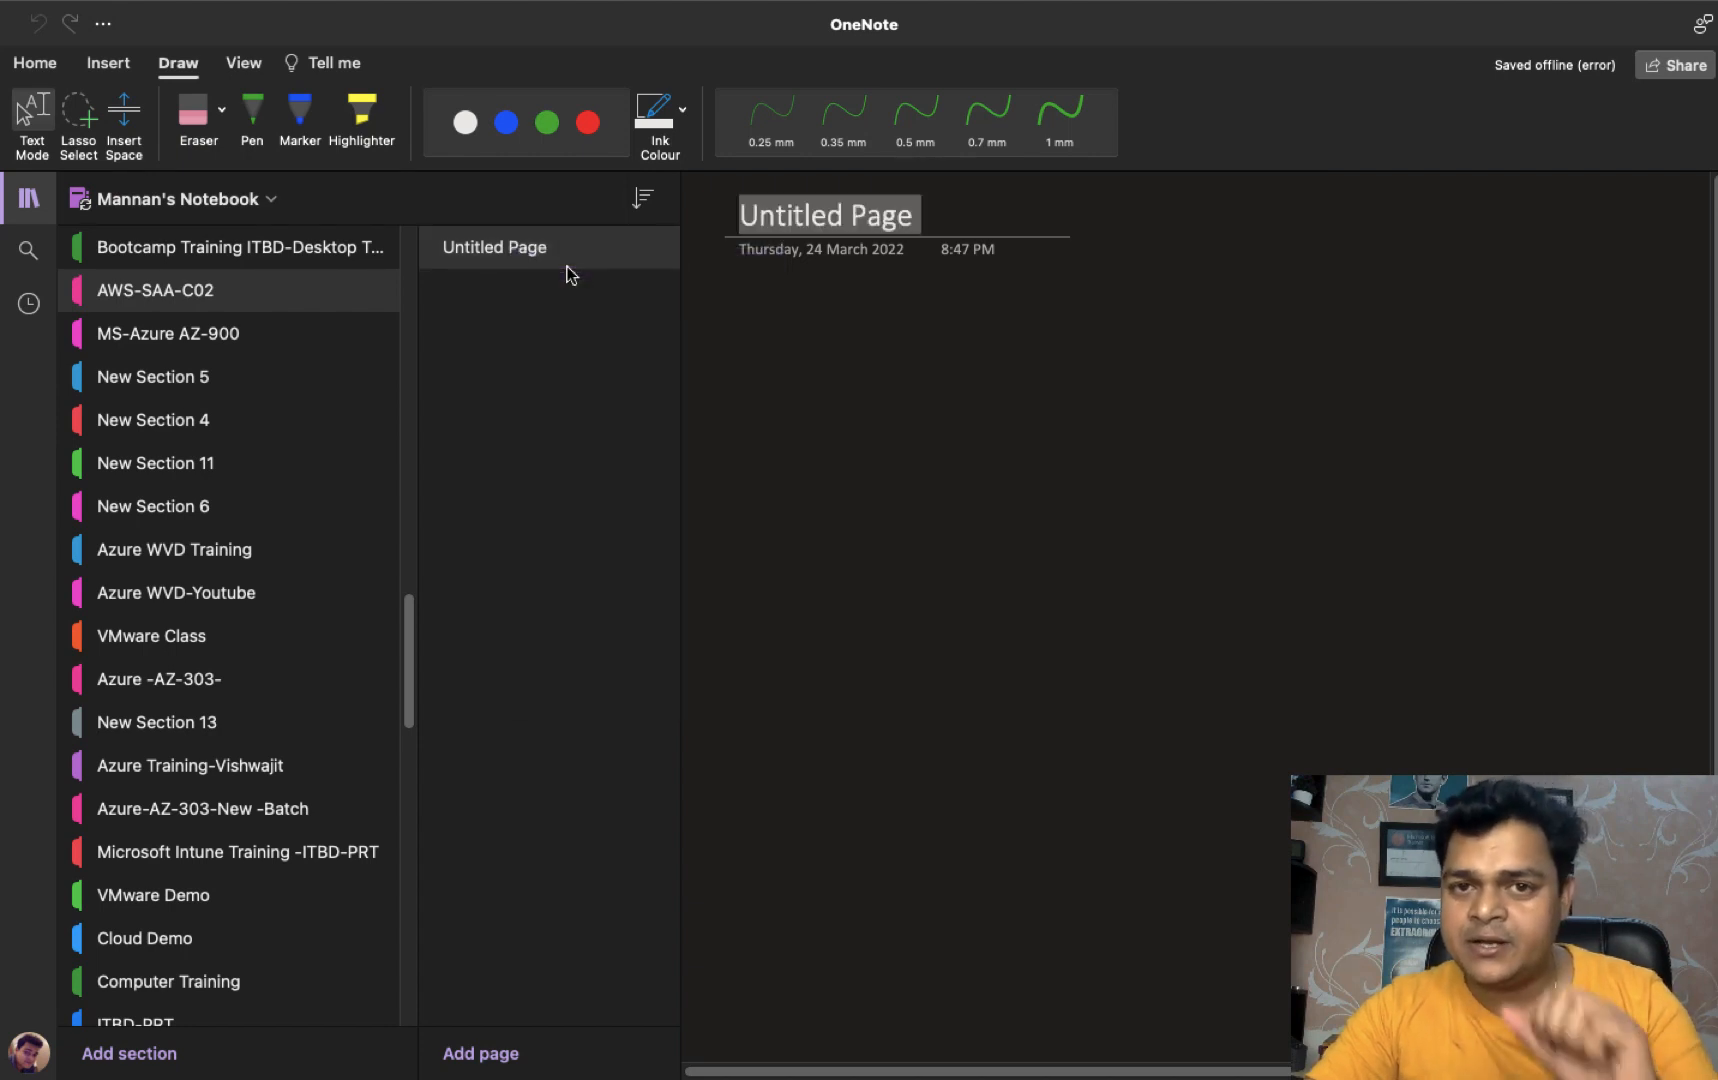
type("C")
key("BackSpace")
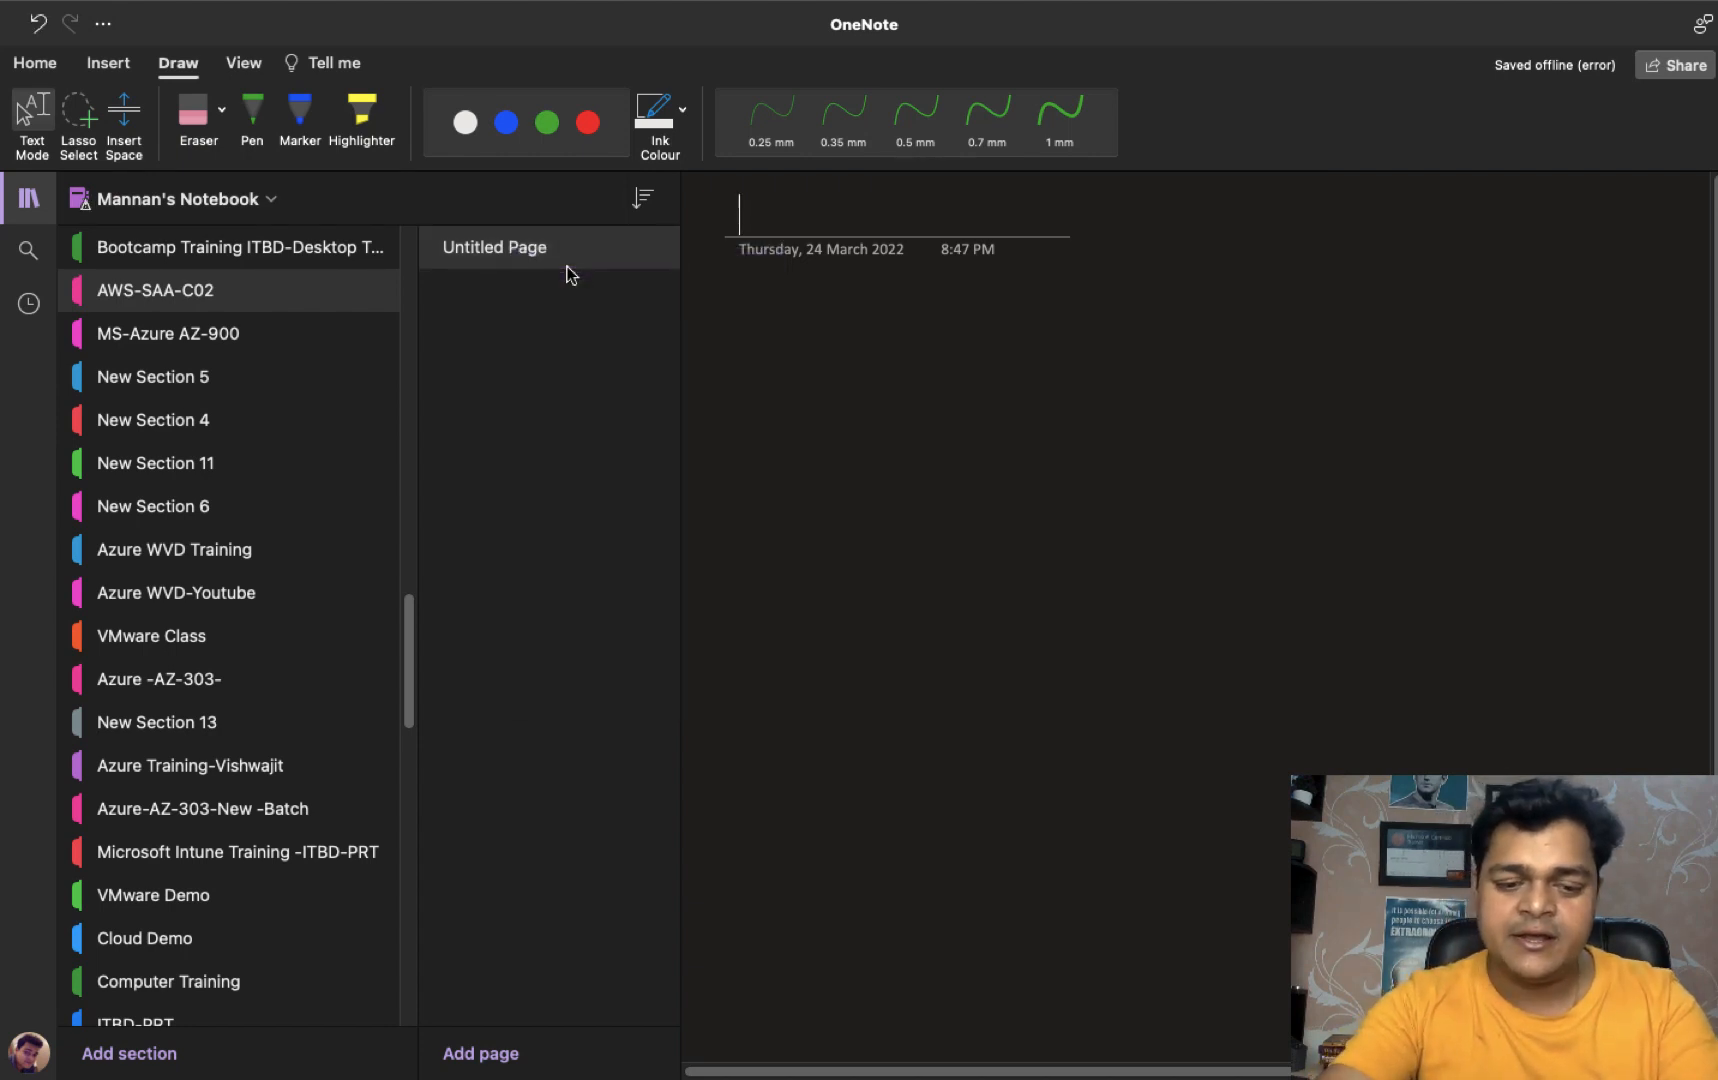
type("AWS-Co")
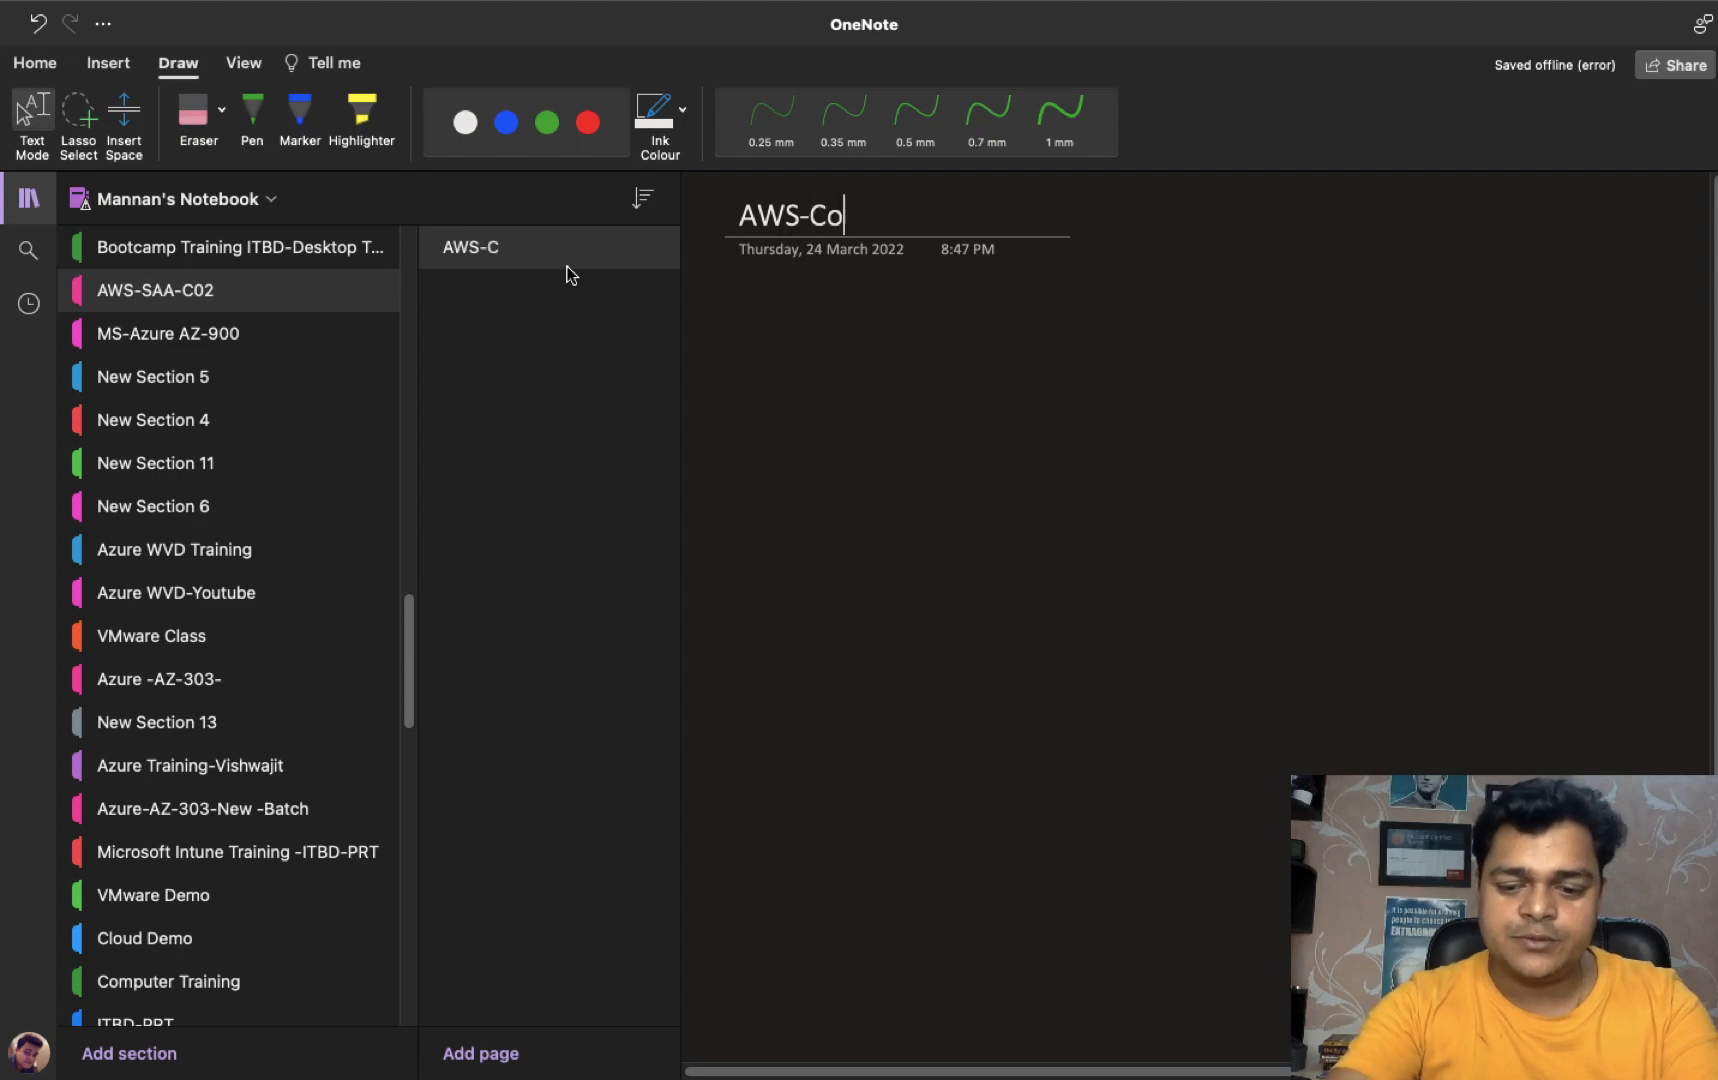
type("mpute")
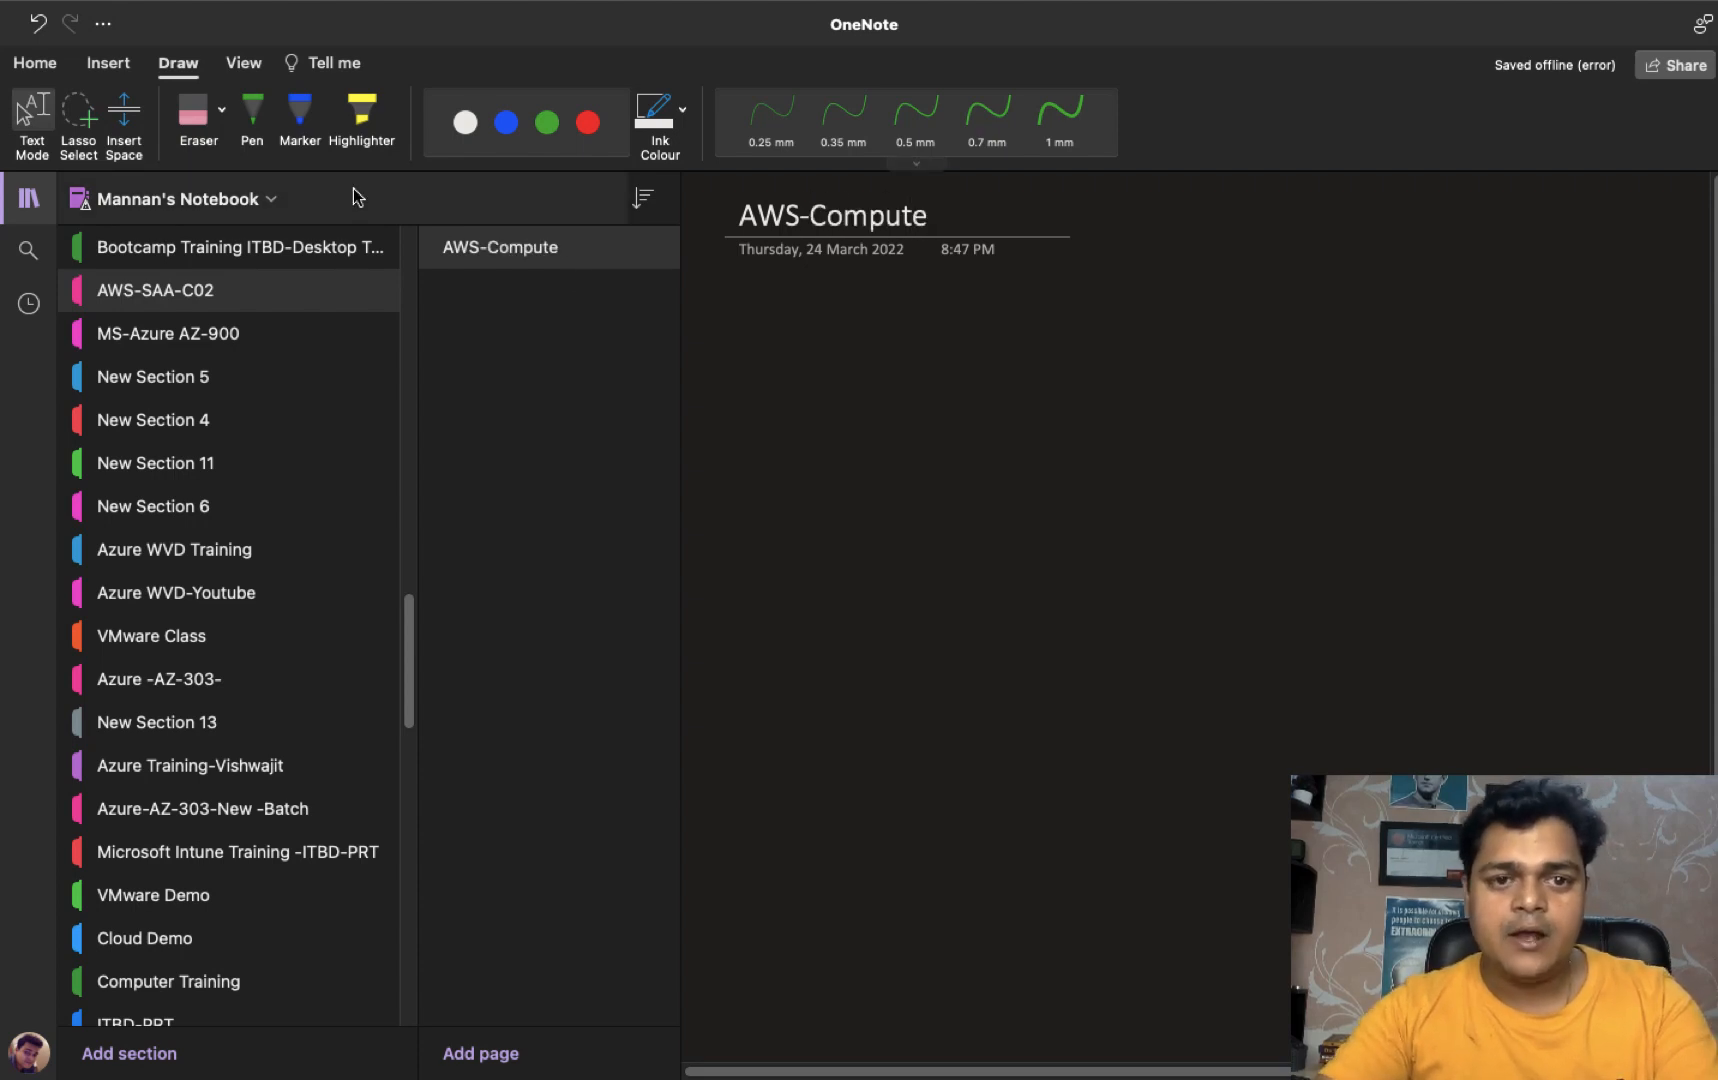
left_click(27, 203)
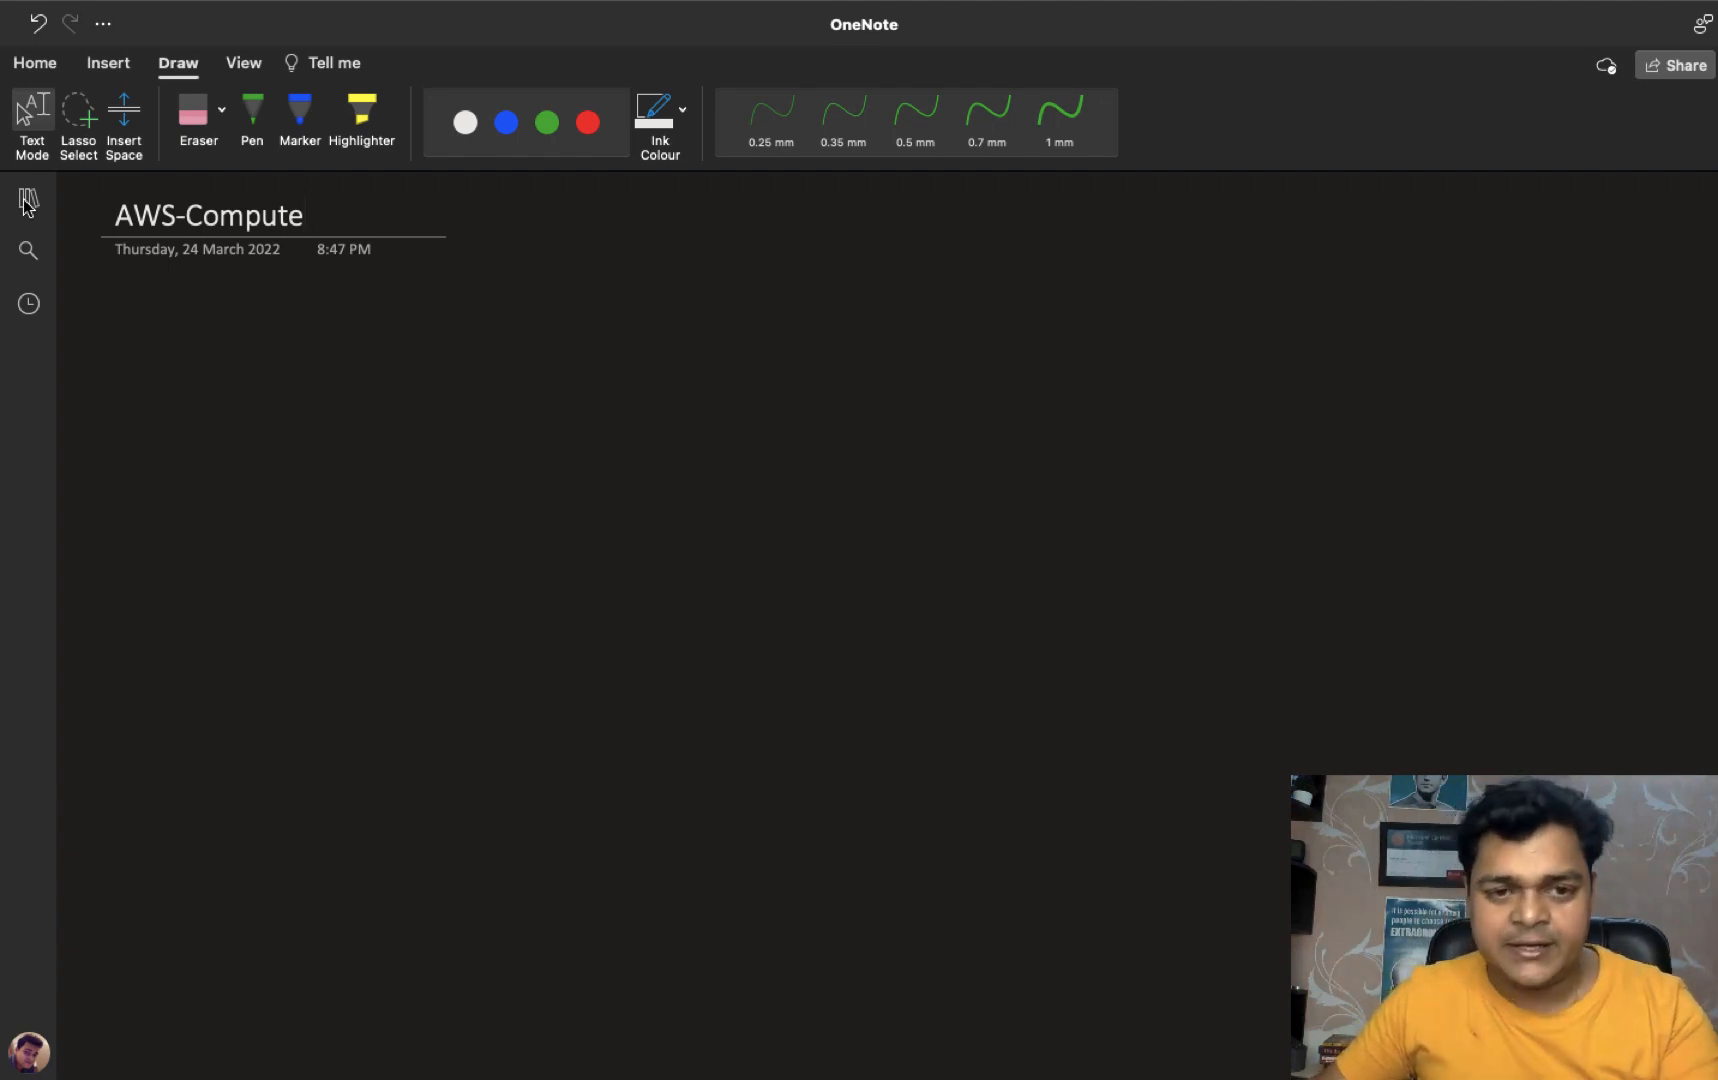
- Handwrite EC2 in green ink and draw a box around it
left_click(252, 115)
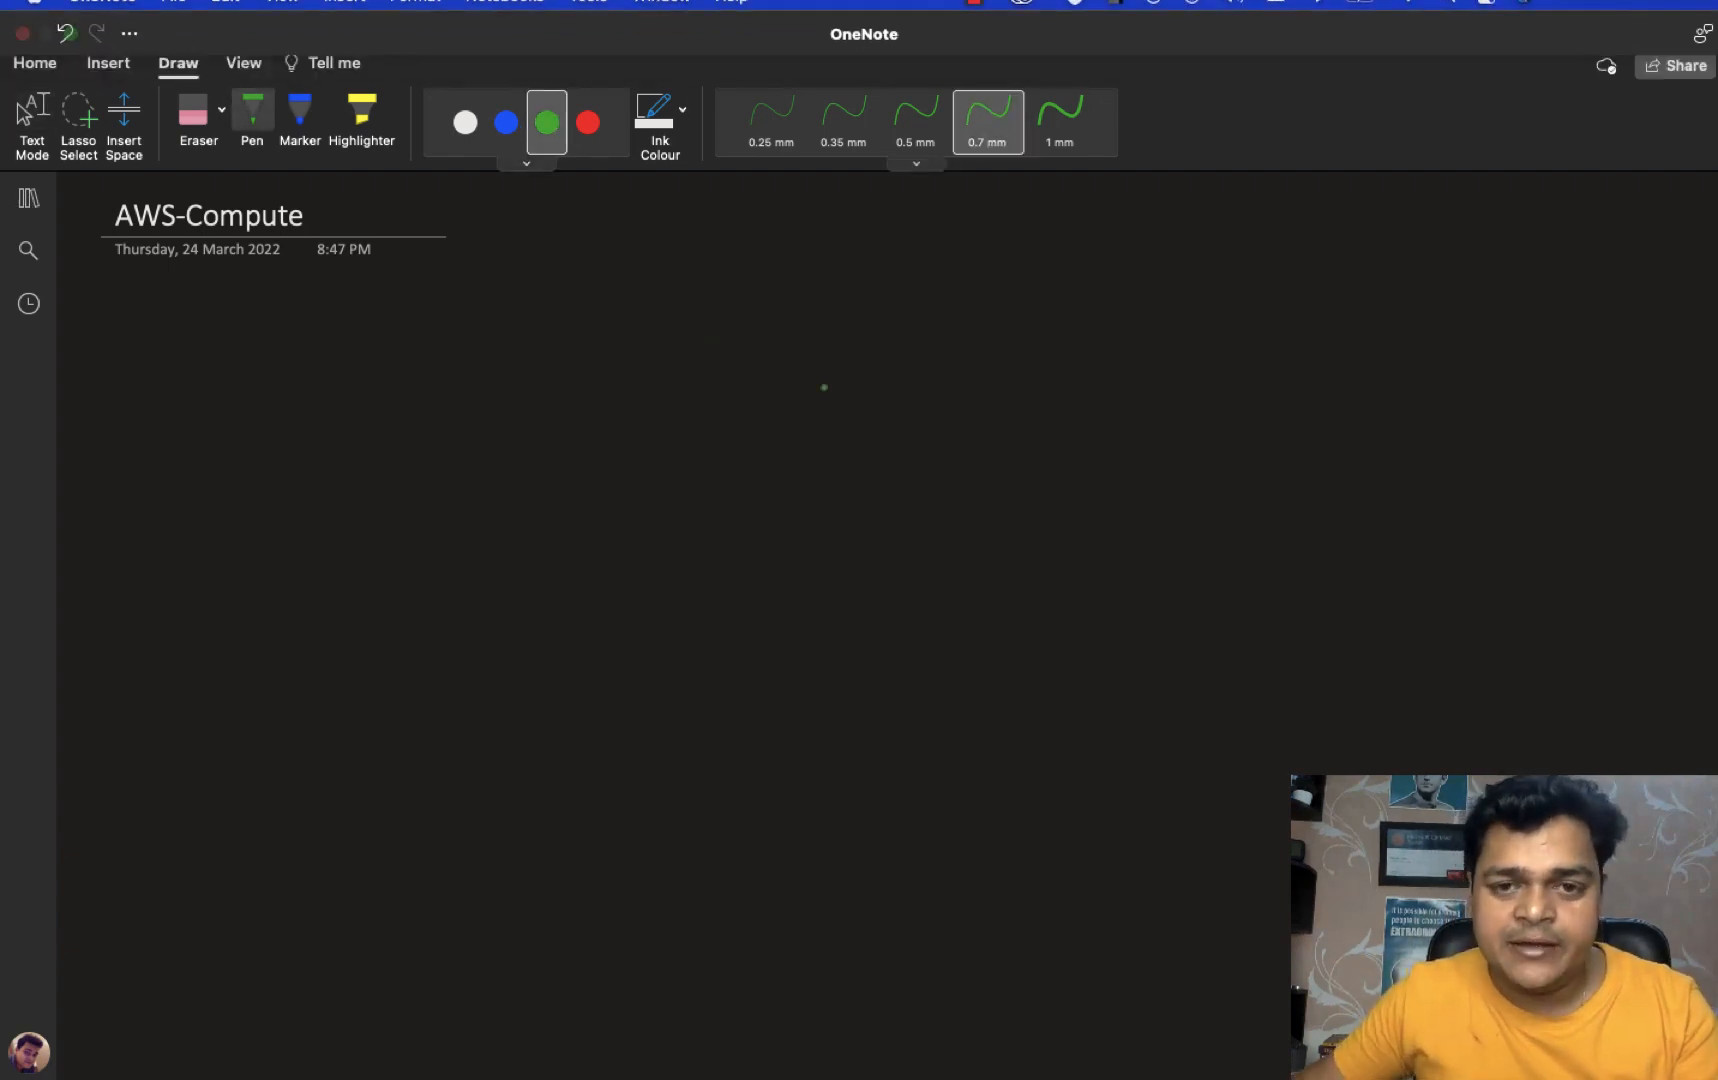
left_click_drag(733, 309, 766, 357)
mouse_move(737, 337)
left_mouse_down()
mouse_move(764, 333)
mouse_move(765, 305)
mouse_move(838, 350)
mouse_move(898, 347)
left_mouse_up()
key("super+z")
mouse_move(698, 378)
left_mouse_down()
mouse_move(700, 288)
mouse_move(940, 277)
mouse_move(942, 379)
mouse_move(698, 389)
left_mouse_up()
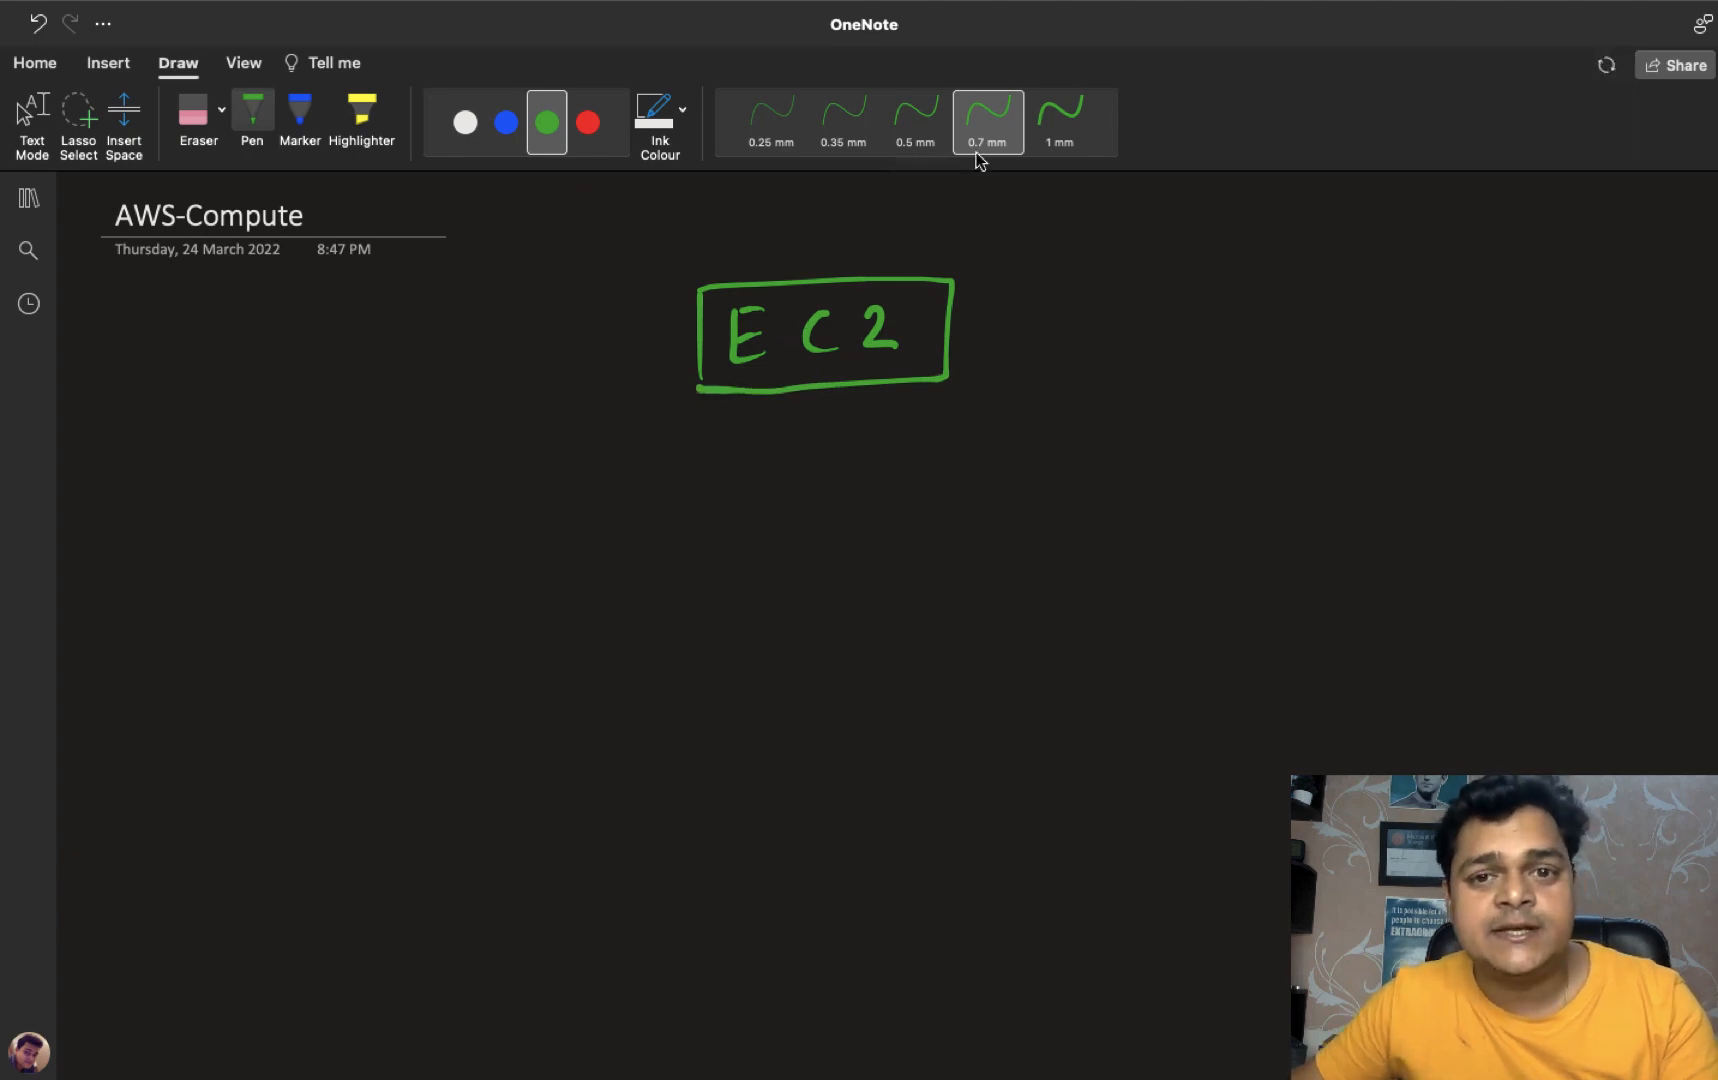
- Switch to a 0.5 mm red pen and begin writing Elastic Cloud below EC2
left_click(918, 125)
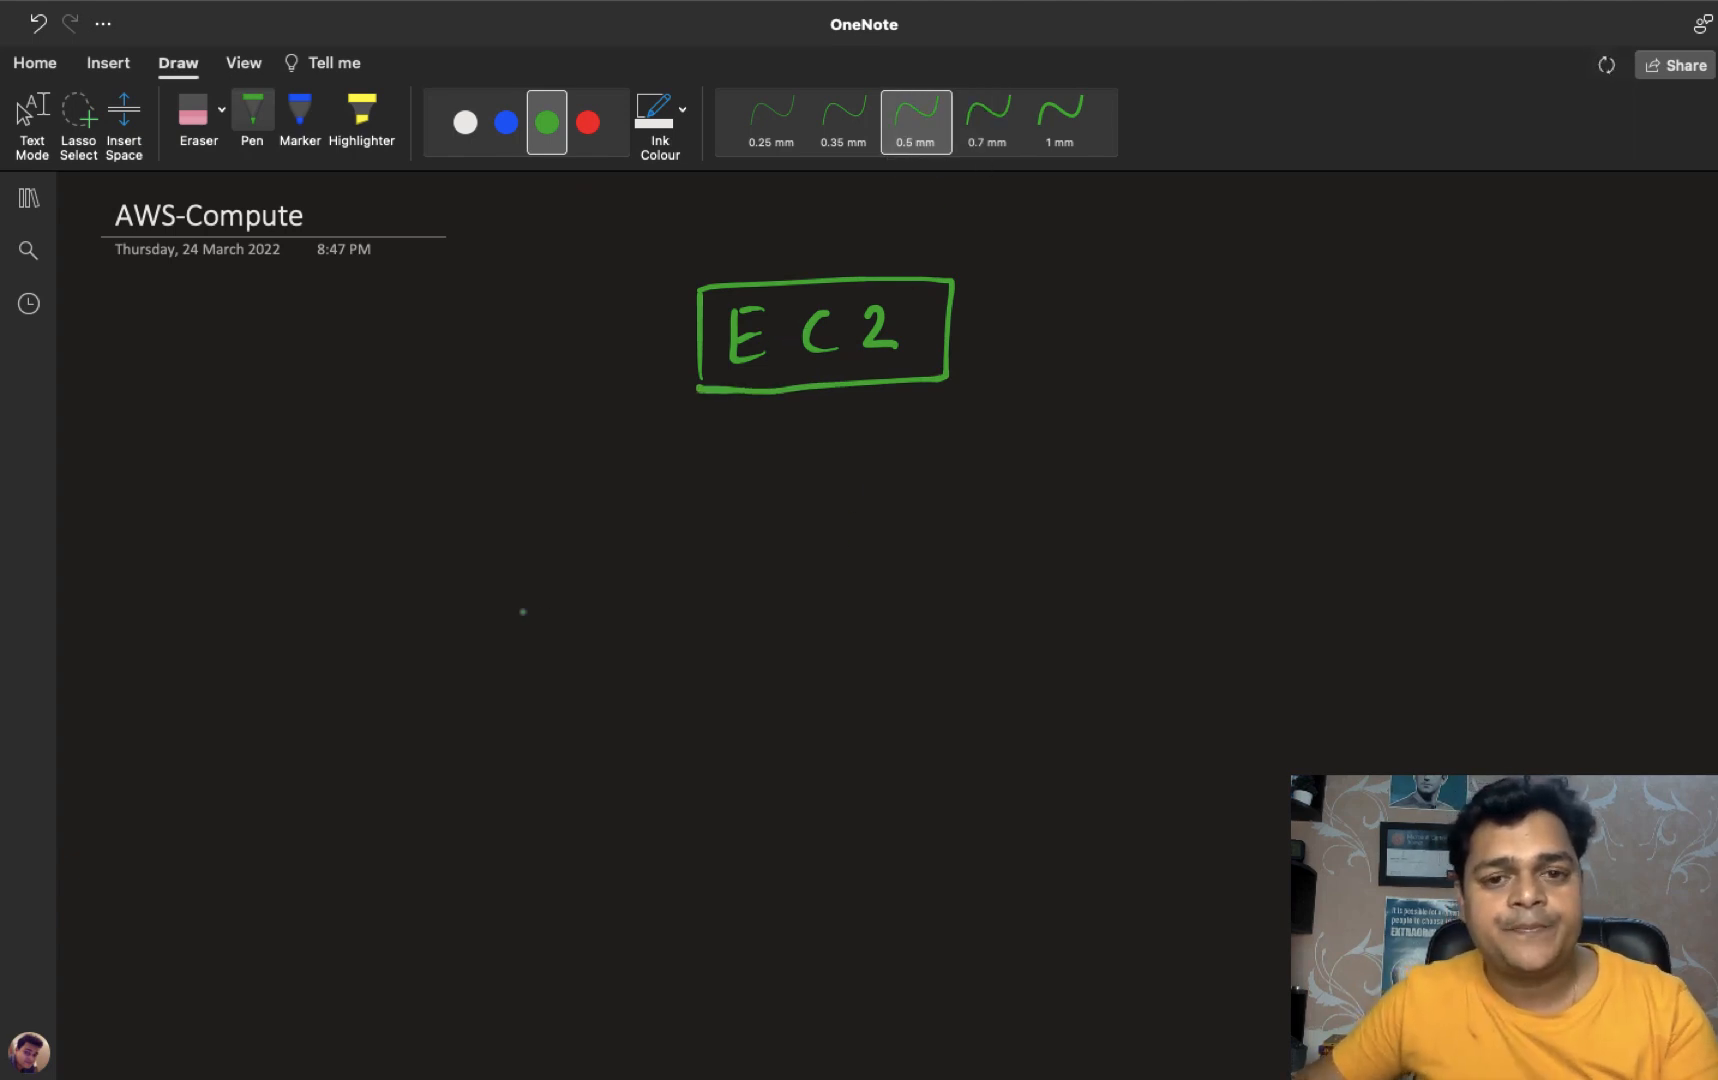
left_click(588, 122)
mouse_move(401, 523)
left_mouse_down()
mouse_move(411, 563)
mouse_move(499, 540)
mouse_move(593, 552)
left_mouse_up()
left_click_drag(704, 510, 712, 547)
mouse_move(740, 524)
left_mouse_down()
mouse_move(733, 541)
mouse_move(791, 521)
mouse_move(801, 540)
mouse_move(870, 536)
left_mouse_up()
- Finish the red line with Cloud Compute, a dash, and virtual machine
mouse_move(893, 518)
left_mouse_down()
mouse_move(956, 520)
mouse_move(994, 544)
mouse_move(1008, 506)
mouse_move(1048, 540)
mouse_move(1070, 521)
mouse_move(1086, 537)
left_mouse_up()
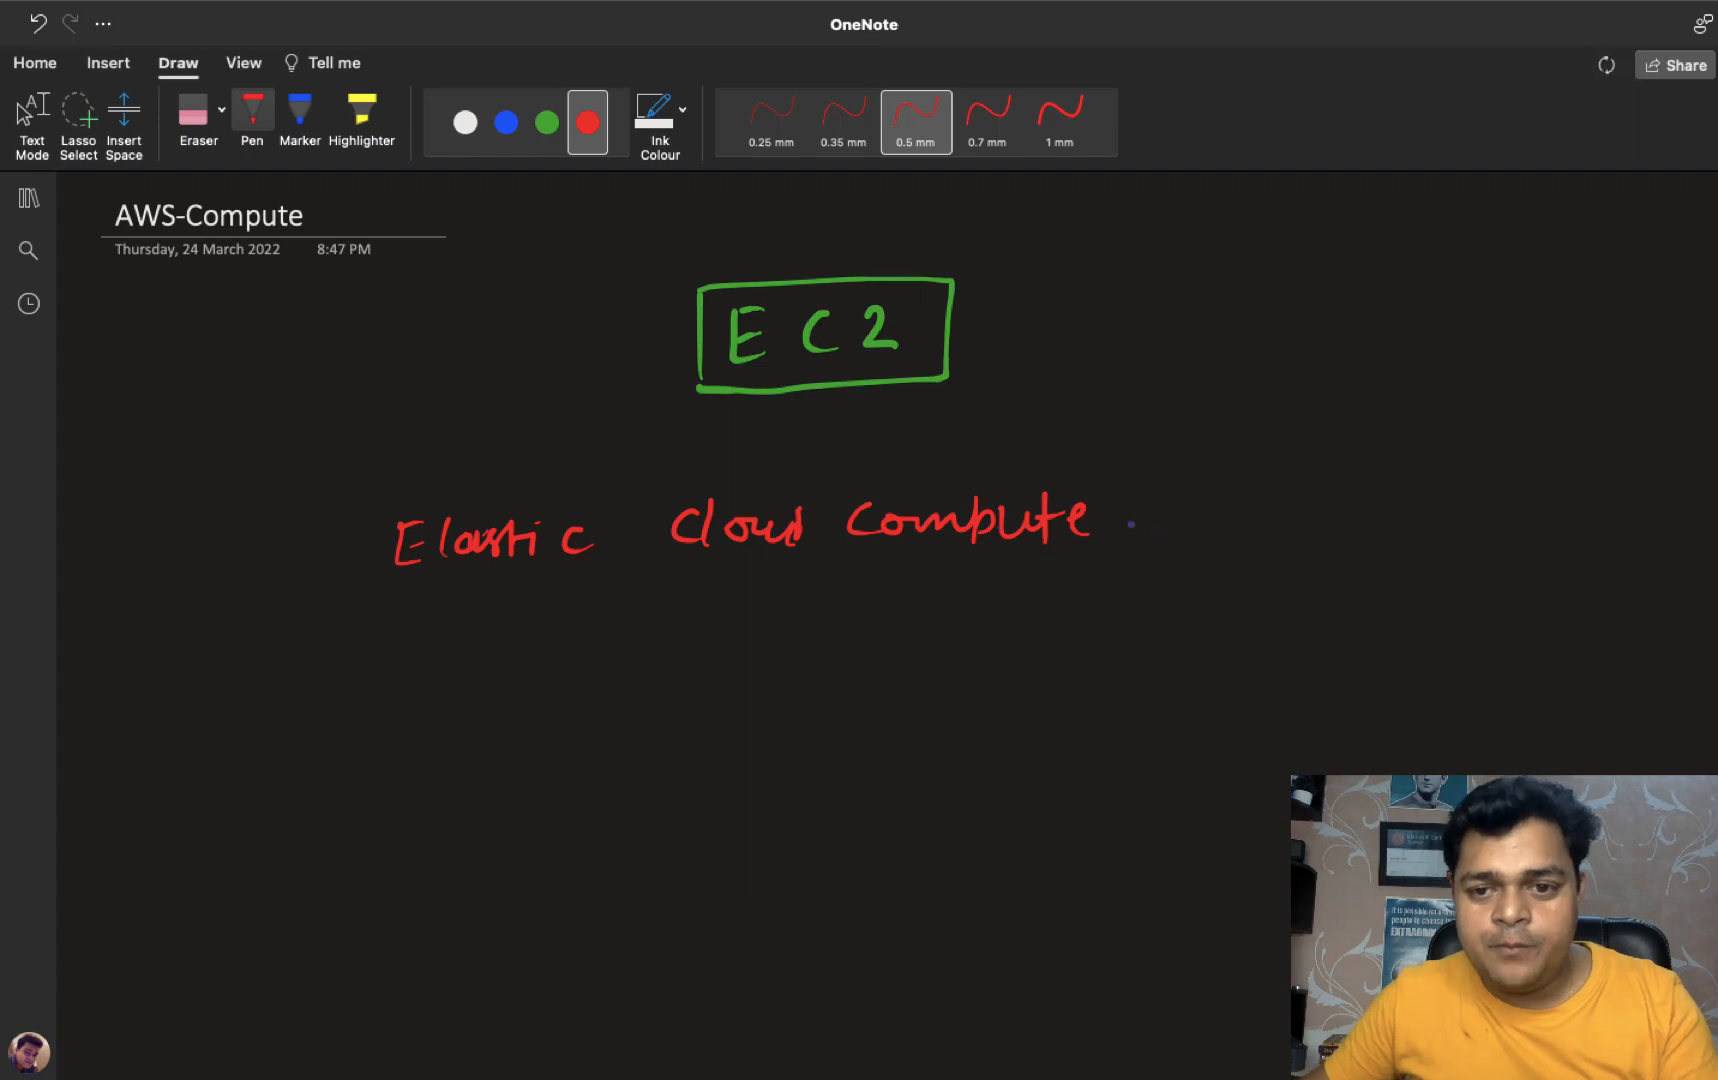
left_click_drag(1130, 522, 1250, 495)
mouse_move(1262, 505)
left_mouse_down()
mouse_move(1264, 522)
mouse_move(1294, 493)
mouse_move(1318, 521)
mouse_move(1332, 493)
left_mouse_up()
mouse_move(1338, 495)
left_mouse_down()
mouse_move(1374, 494)
mouse_move(1380, 519)
mouse_move(1476, 515)
mouse_move(1512, 488)
left_mouse_up()
mouse_move(1514, 468)
left_mouse_down()
mouse_move(1510, 514)
mouse_move(1540, 494)
mouse_move(1502, 514)
mouse_move(1544, 492)
mouse_move(1556, 519)
left_mouse_up()
left_click_drag(1562, 521, 1584, 528)
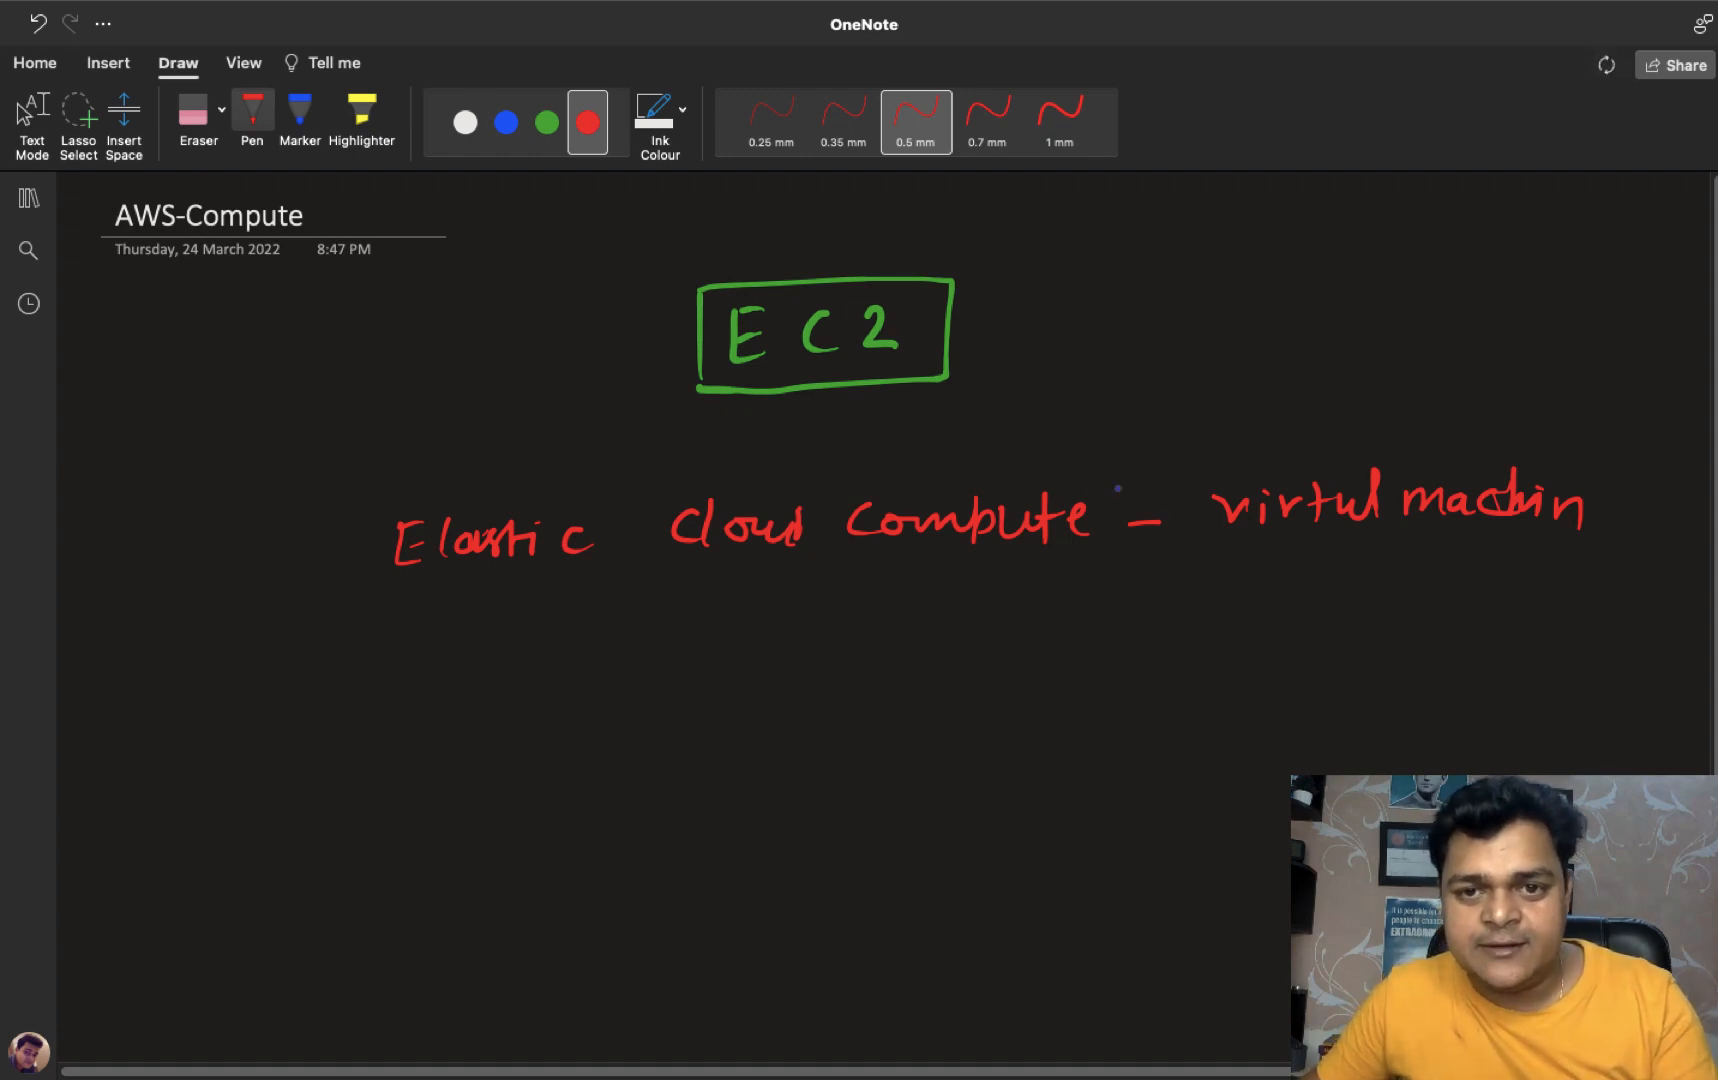
- Underline virtual, wrap virtual machine in parentheses, and return to Text Mode
left_click_drag(1278, 537, 1356, 533)
left_click_drag(1192, 480, 1203, 540)
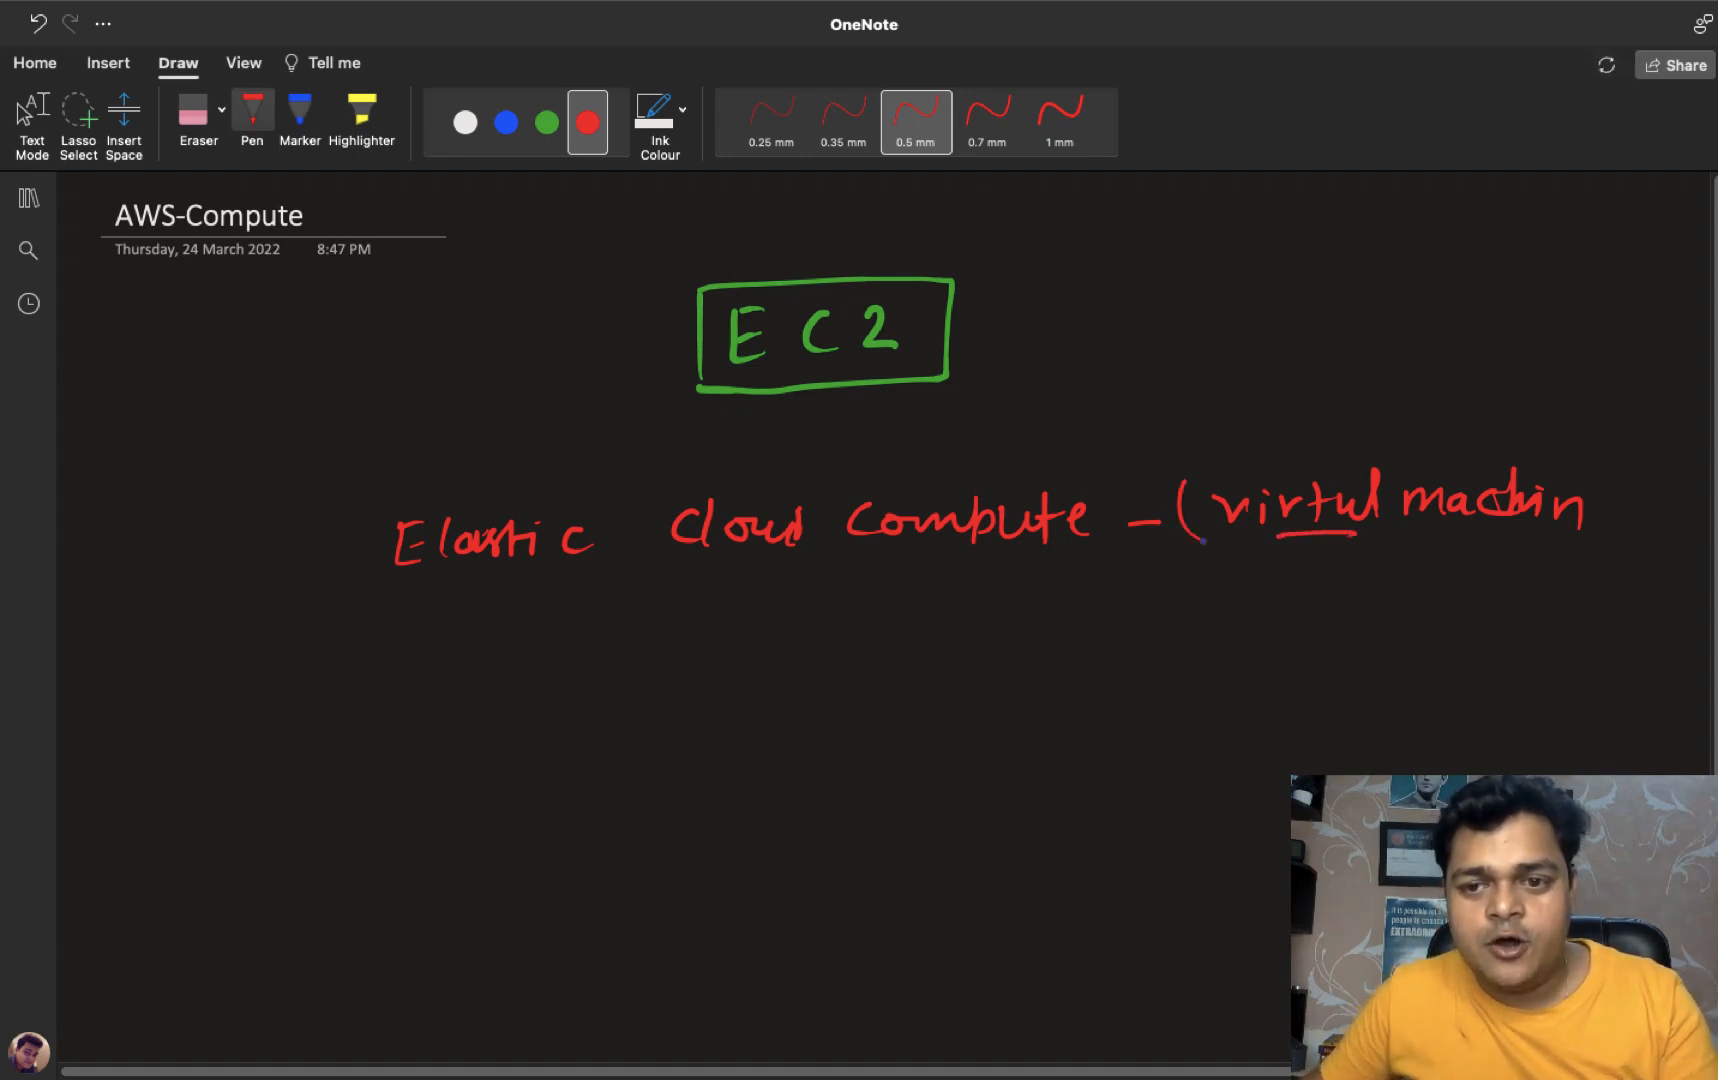
left_click_drag(1605, 474, 1612, 544)
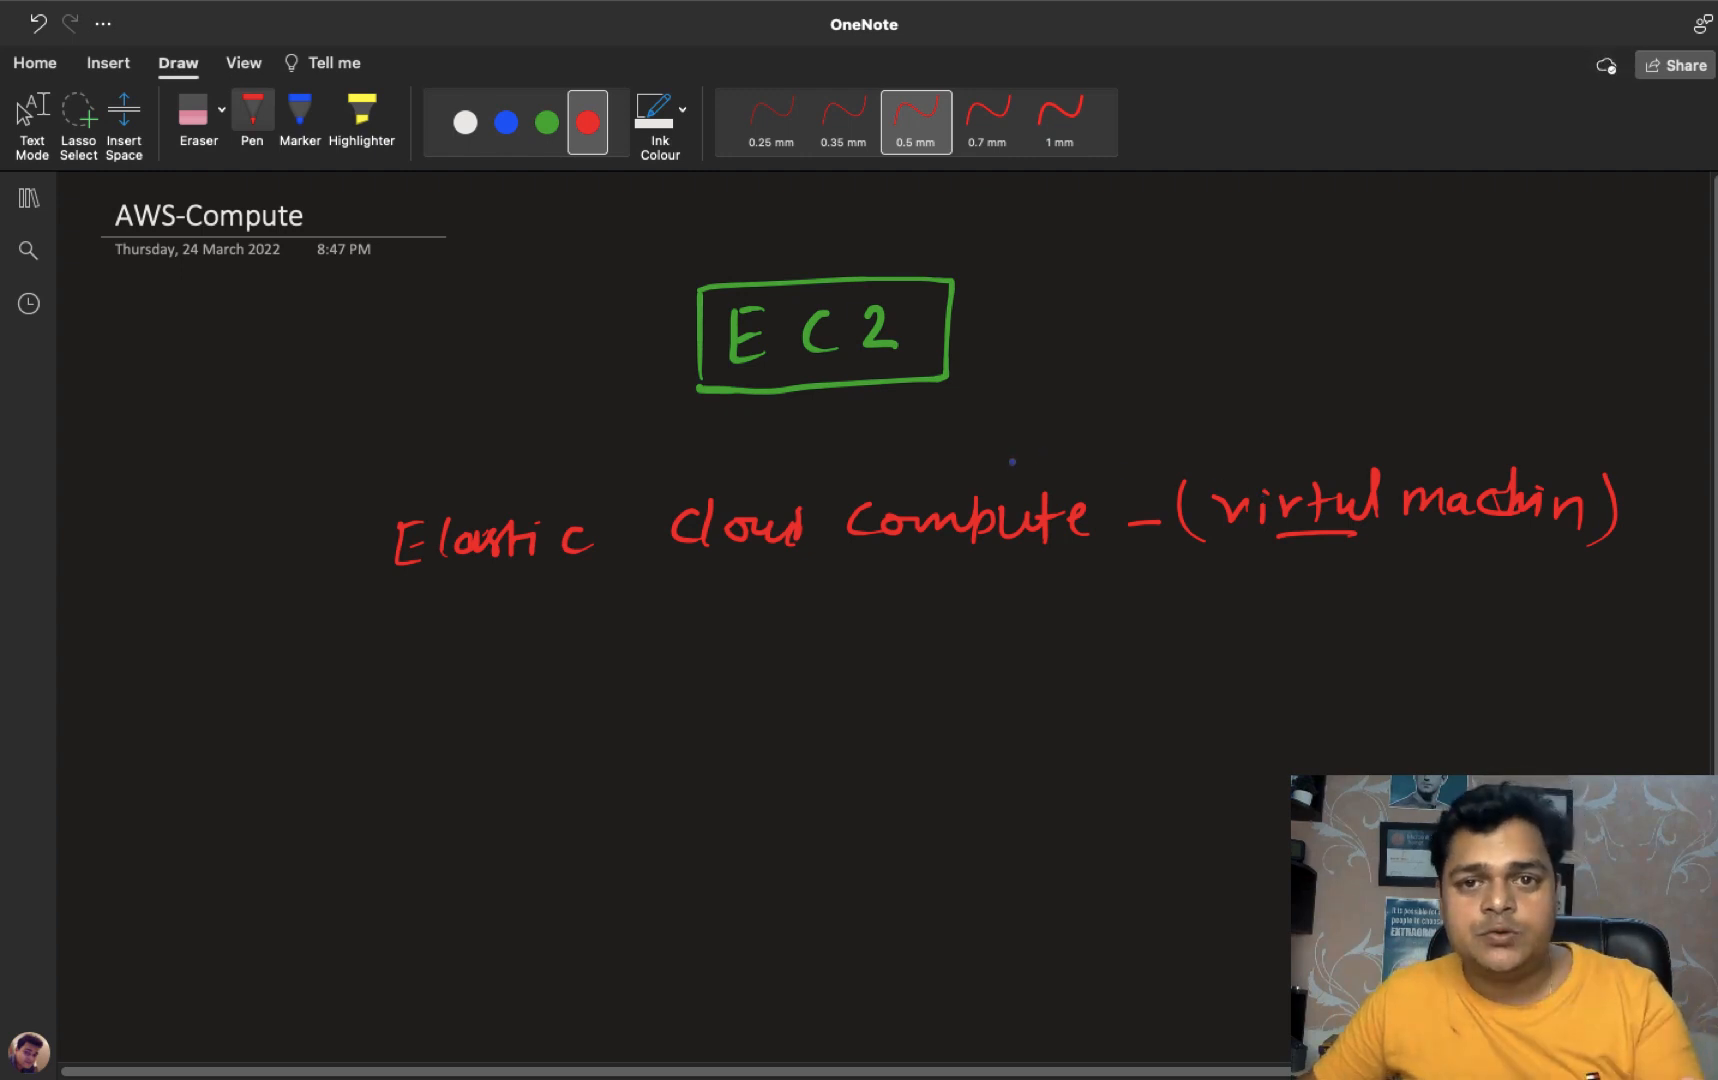
key("Escape")
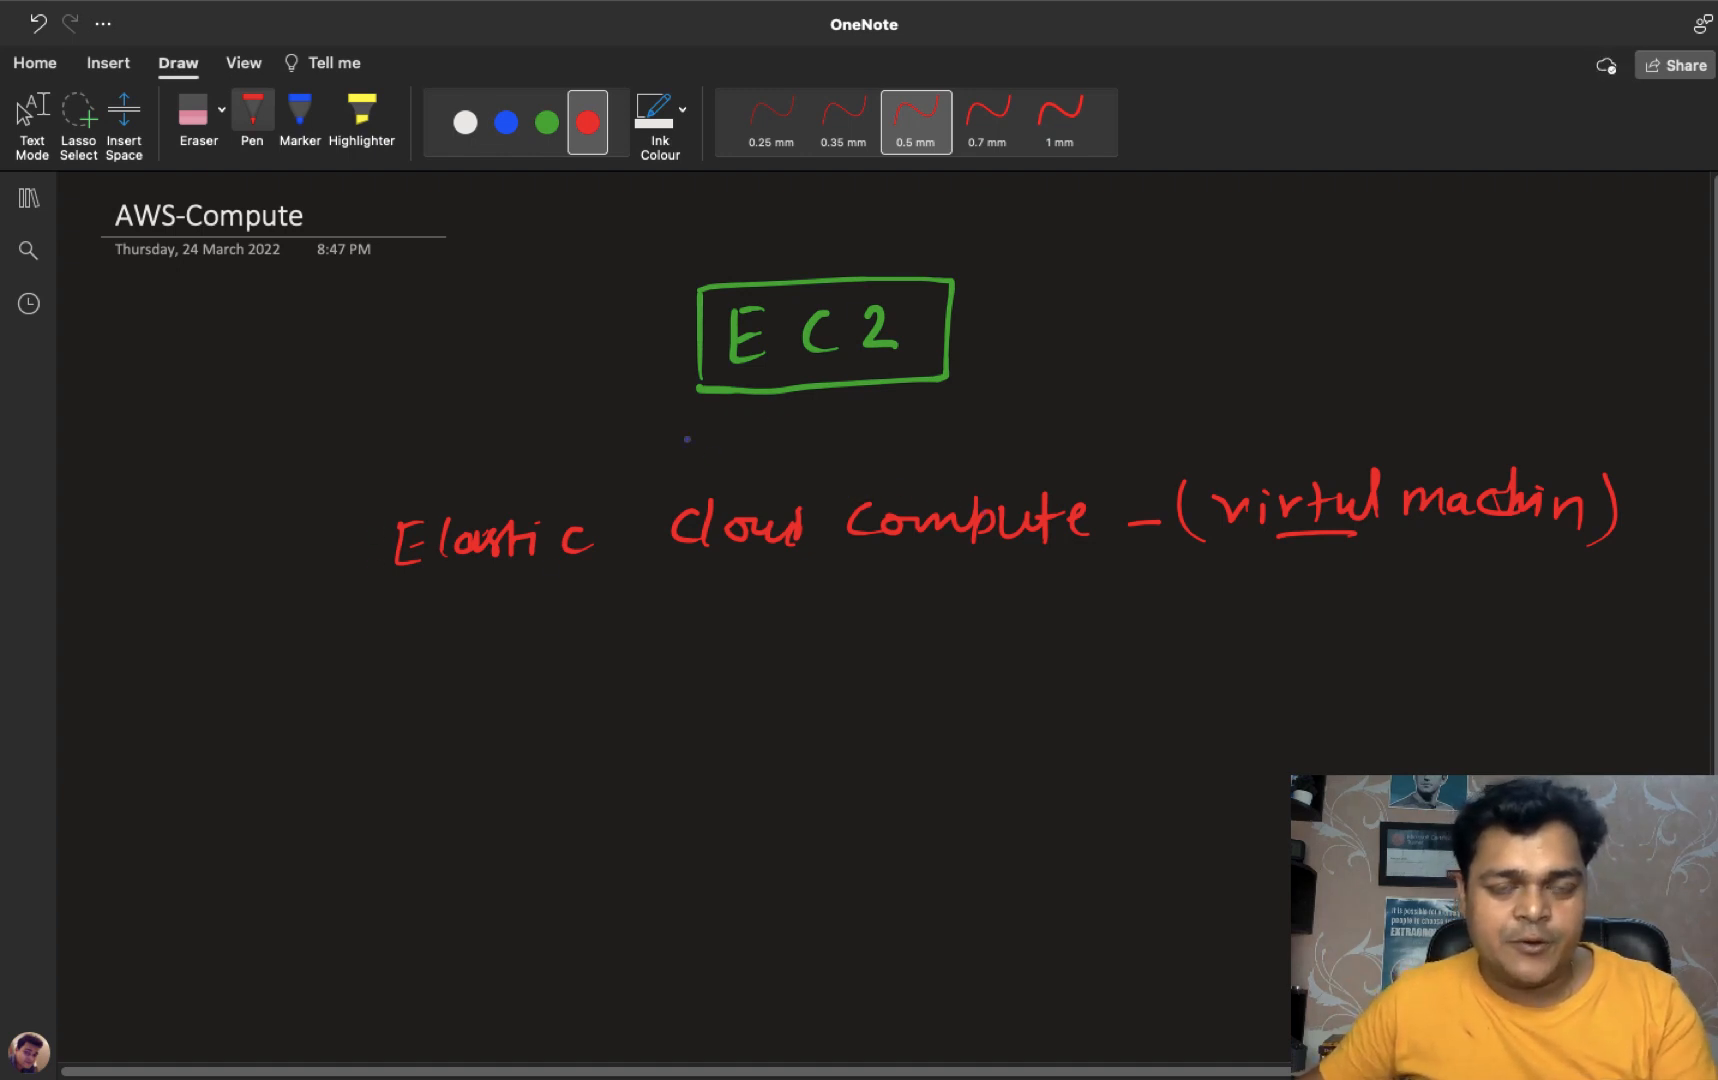
- Handwrite a green boxed Instances label below the EC2 definition, then leave OneNote for the desktop
left_click(547, 122)
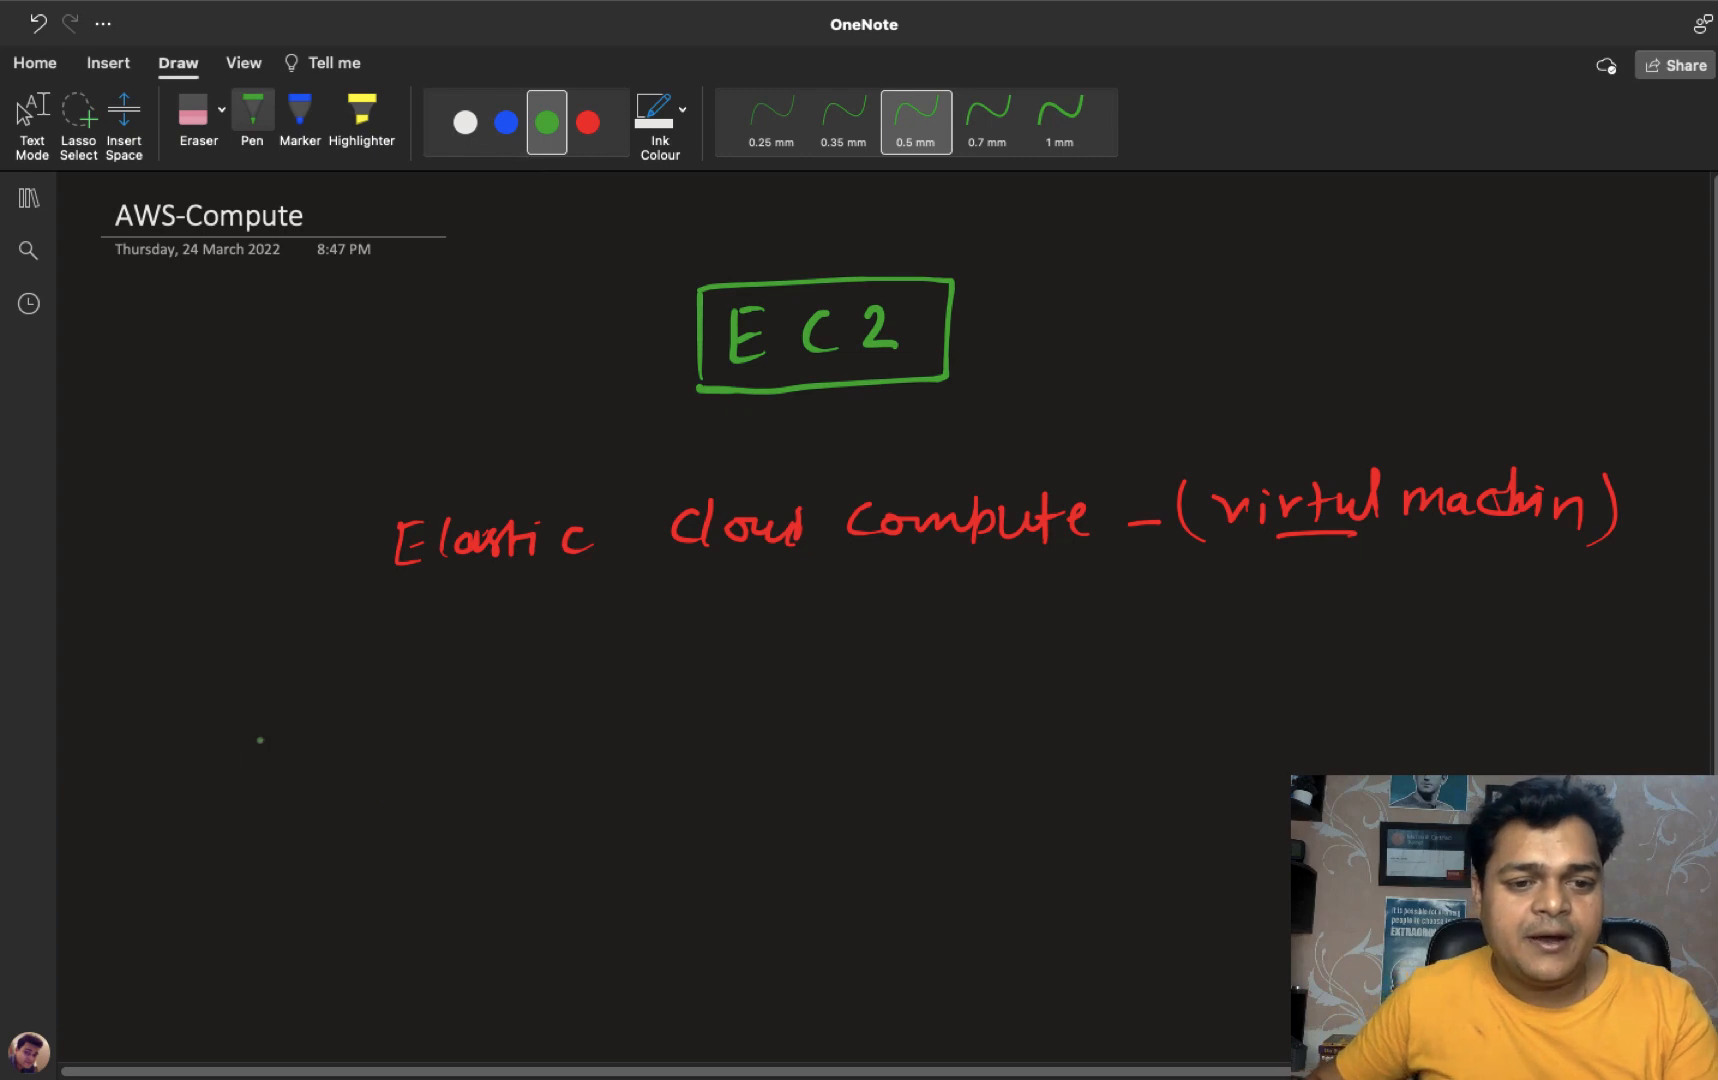
left_click_drag(286, 694, 265, 745)
mouse_move(298, 738)
left_mouse_down()
mouse_move(301, 722)
mouse_move(327, 745)
left_mouse_up()
left_click_drag(348, 720, 327, 749)
mouse_move(356, 706)
left_mouse_down()
mouse_move(364, 750)
mouse_move(528, 742)
mouse_move(522, 756)
left_mouse_up()
mouse_move(260, 781)
left_mouse_down()
mouse_move(248, 686)
mouse_move(570, 677)
mouse_move(507, 782)
mouse_move(260, 780)
left_mouse_up()
key("Escape")
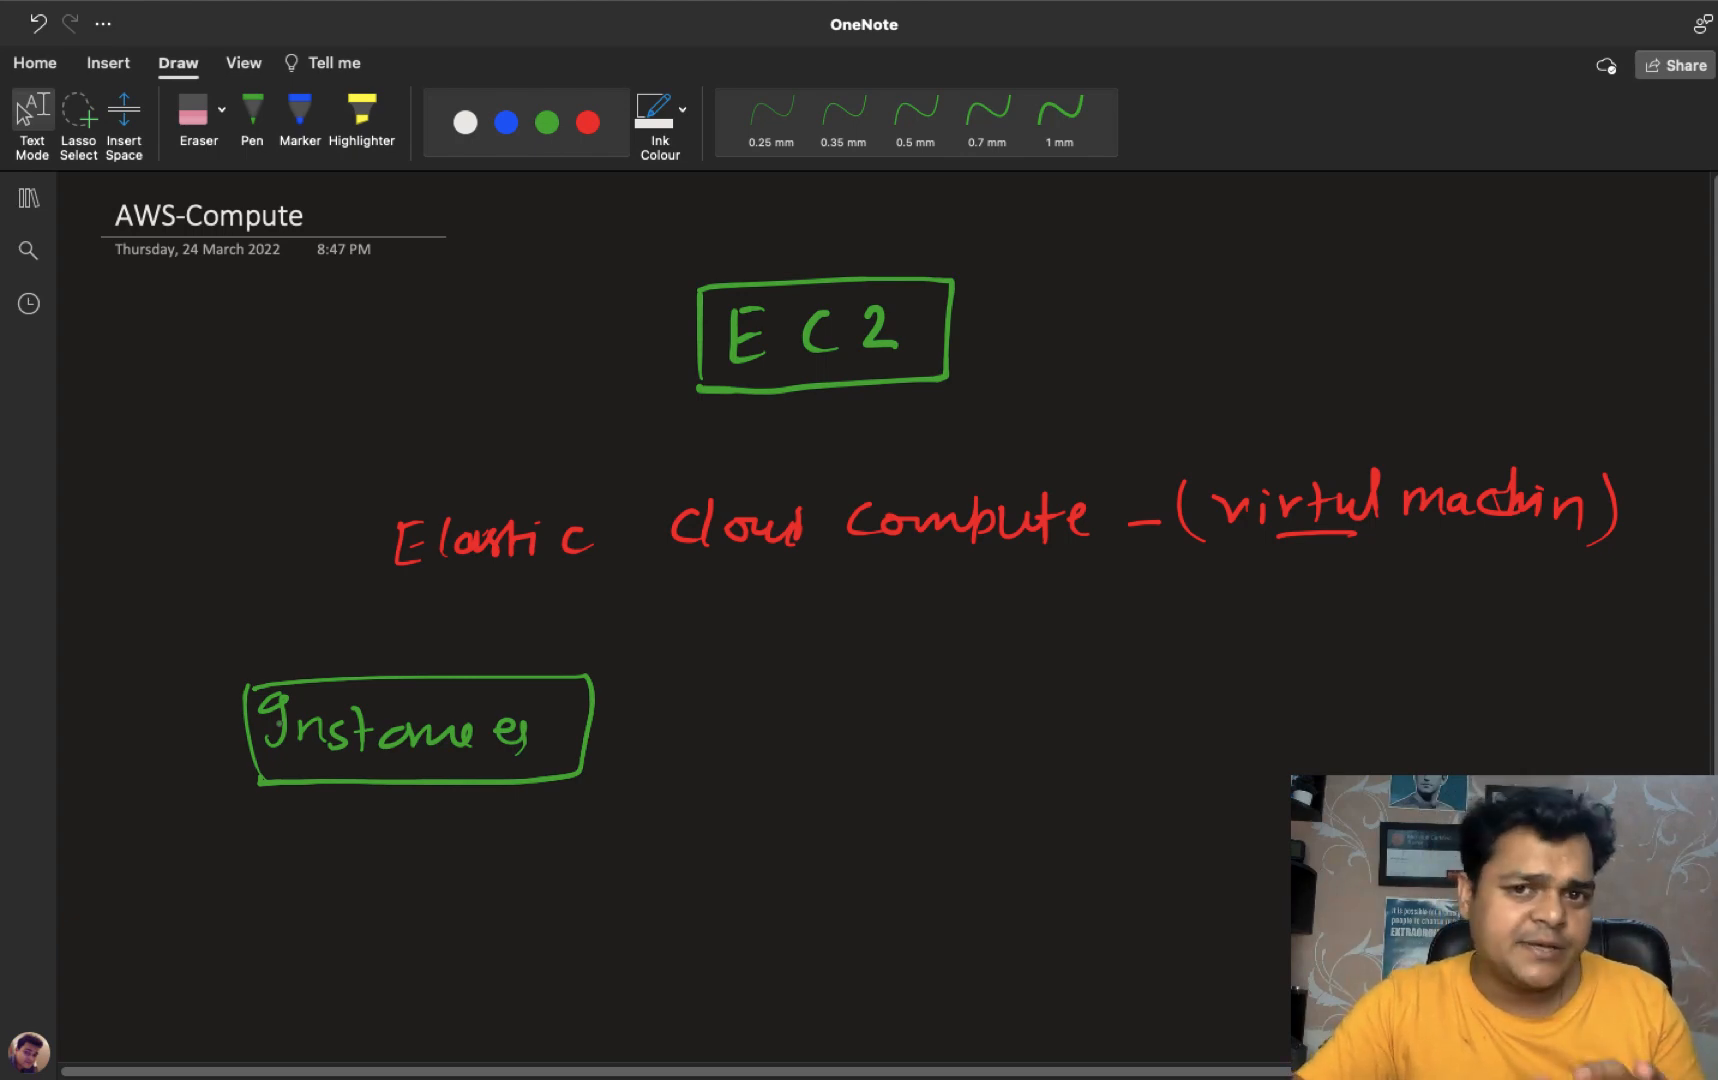
key("ctrl+Left")
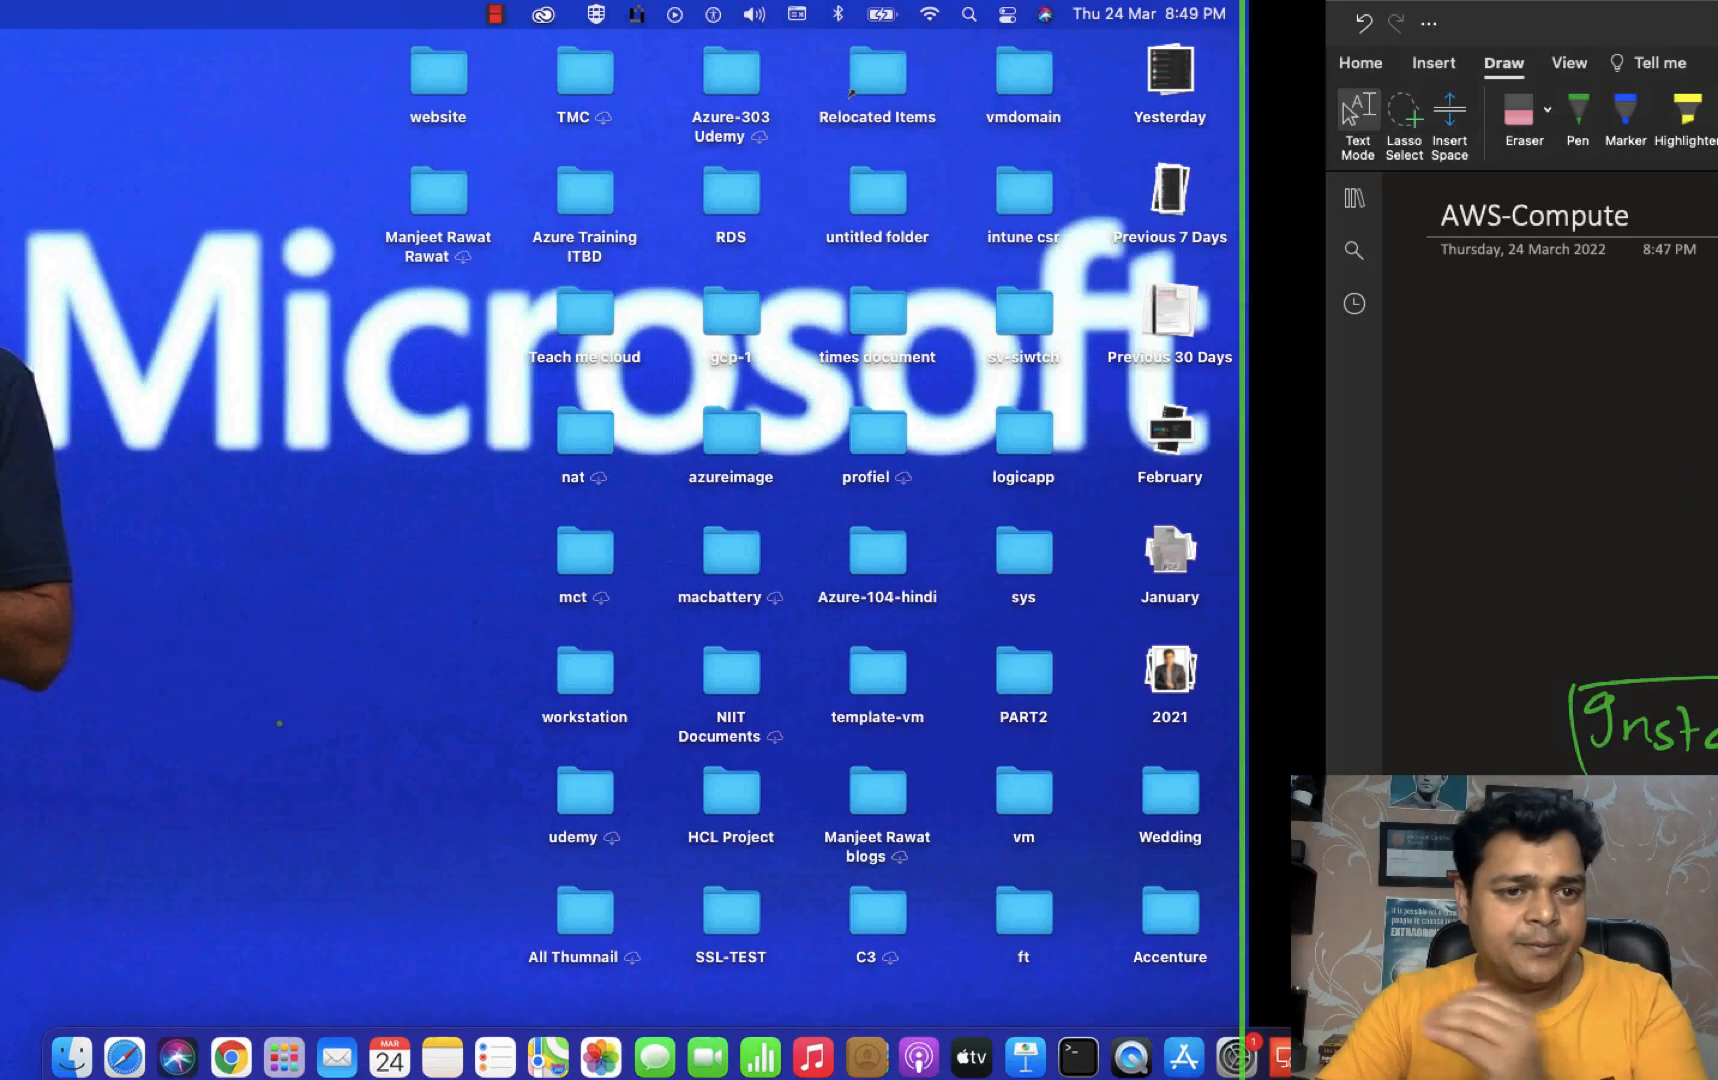
- Return to Chrome, open the EC2 Instances page, and dismiss the Notifications popup
left_click(241, 1060)
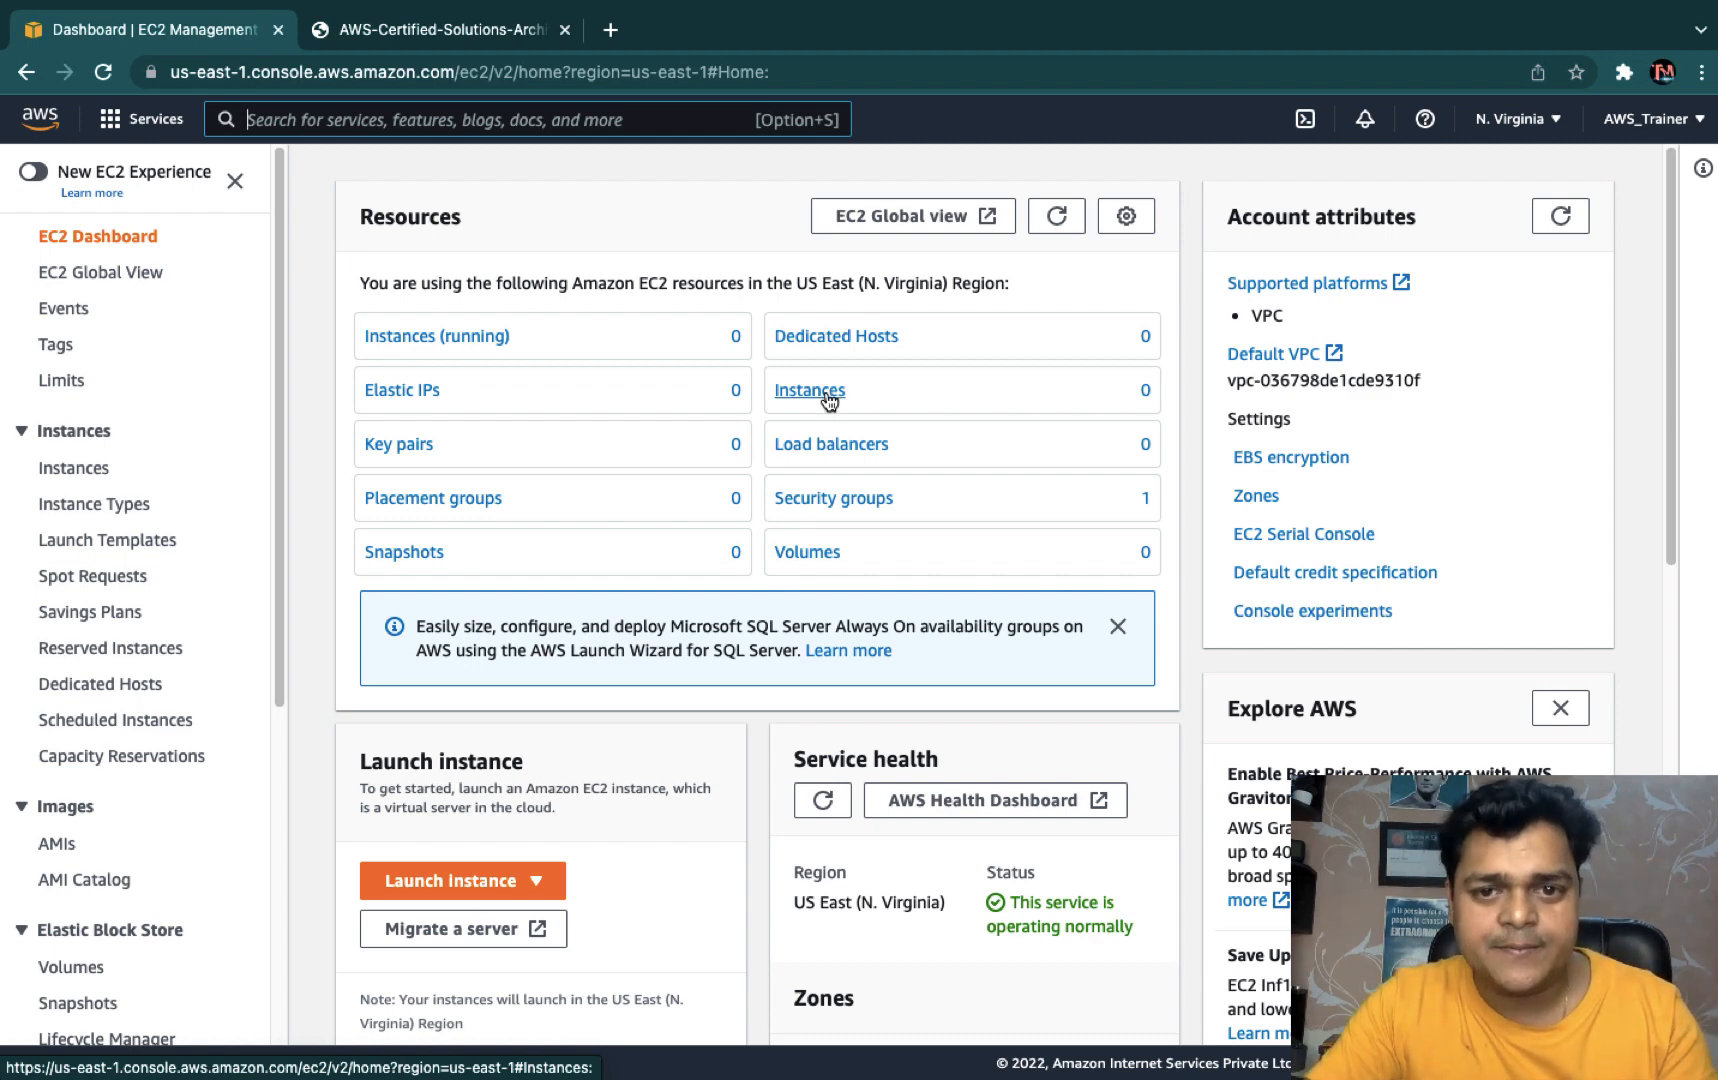
left_click(826, 393)
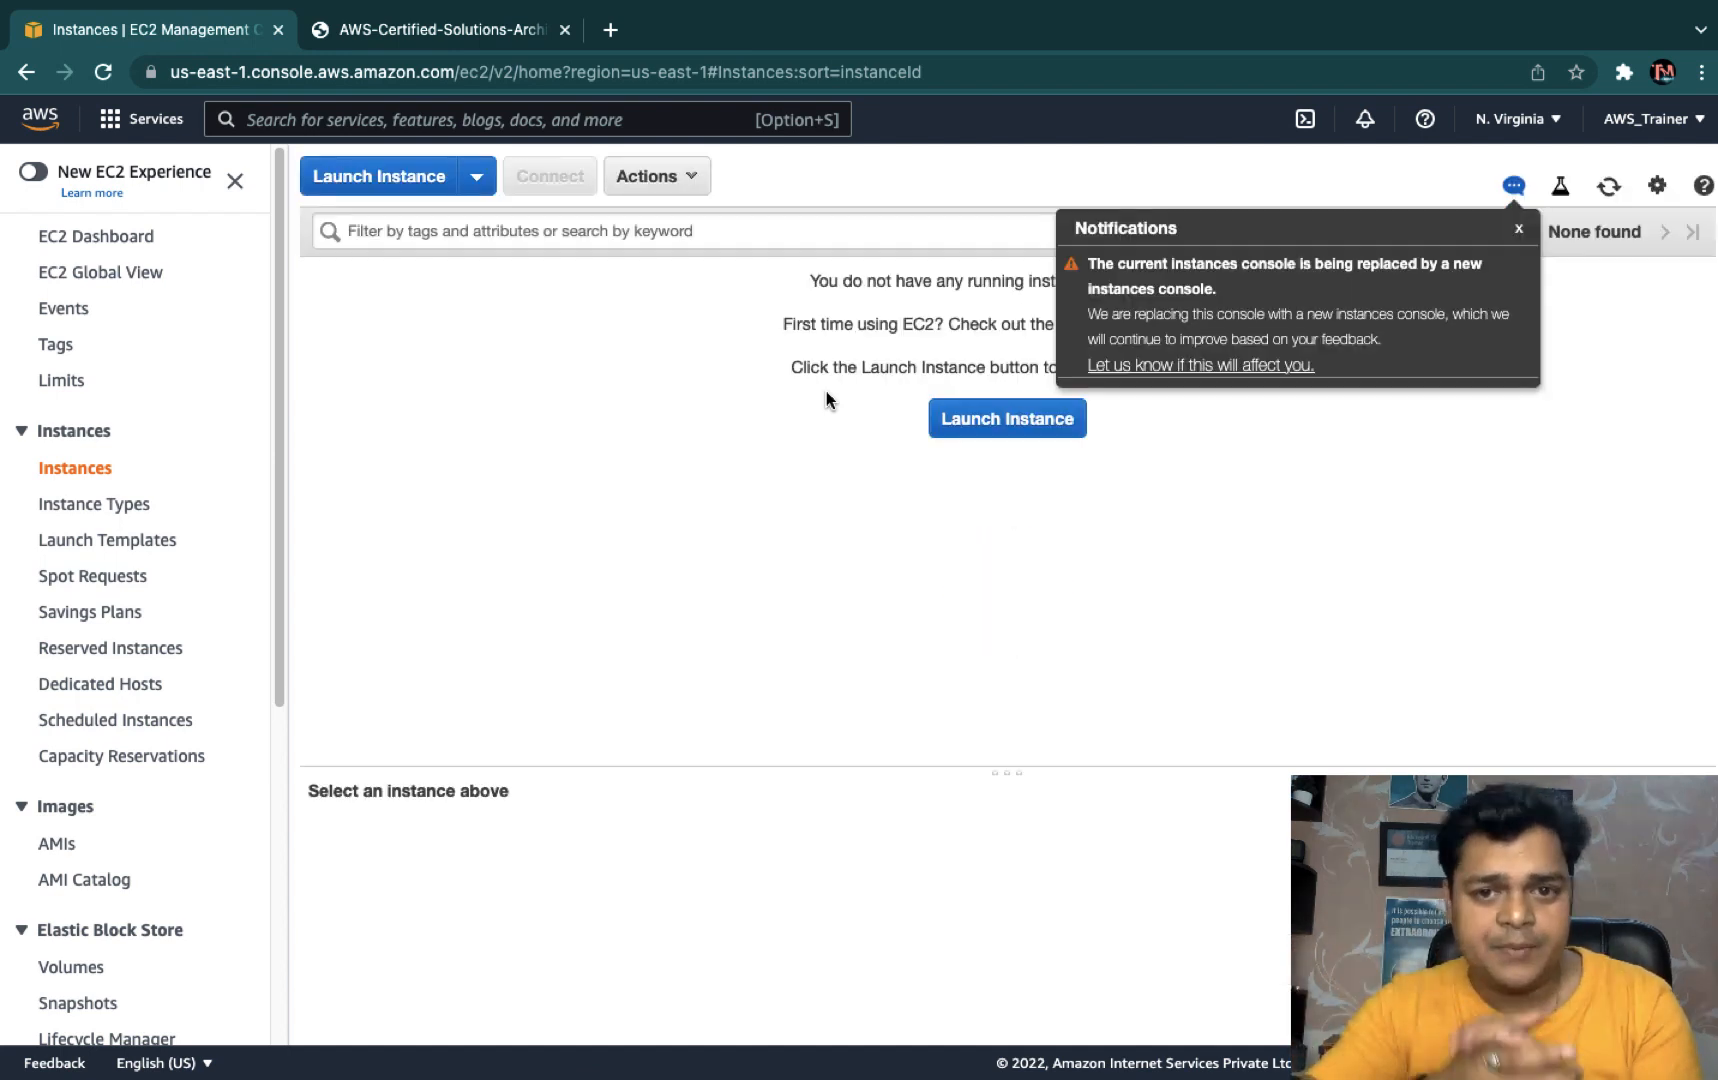
left_click(1519, 229)
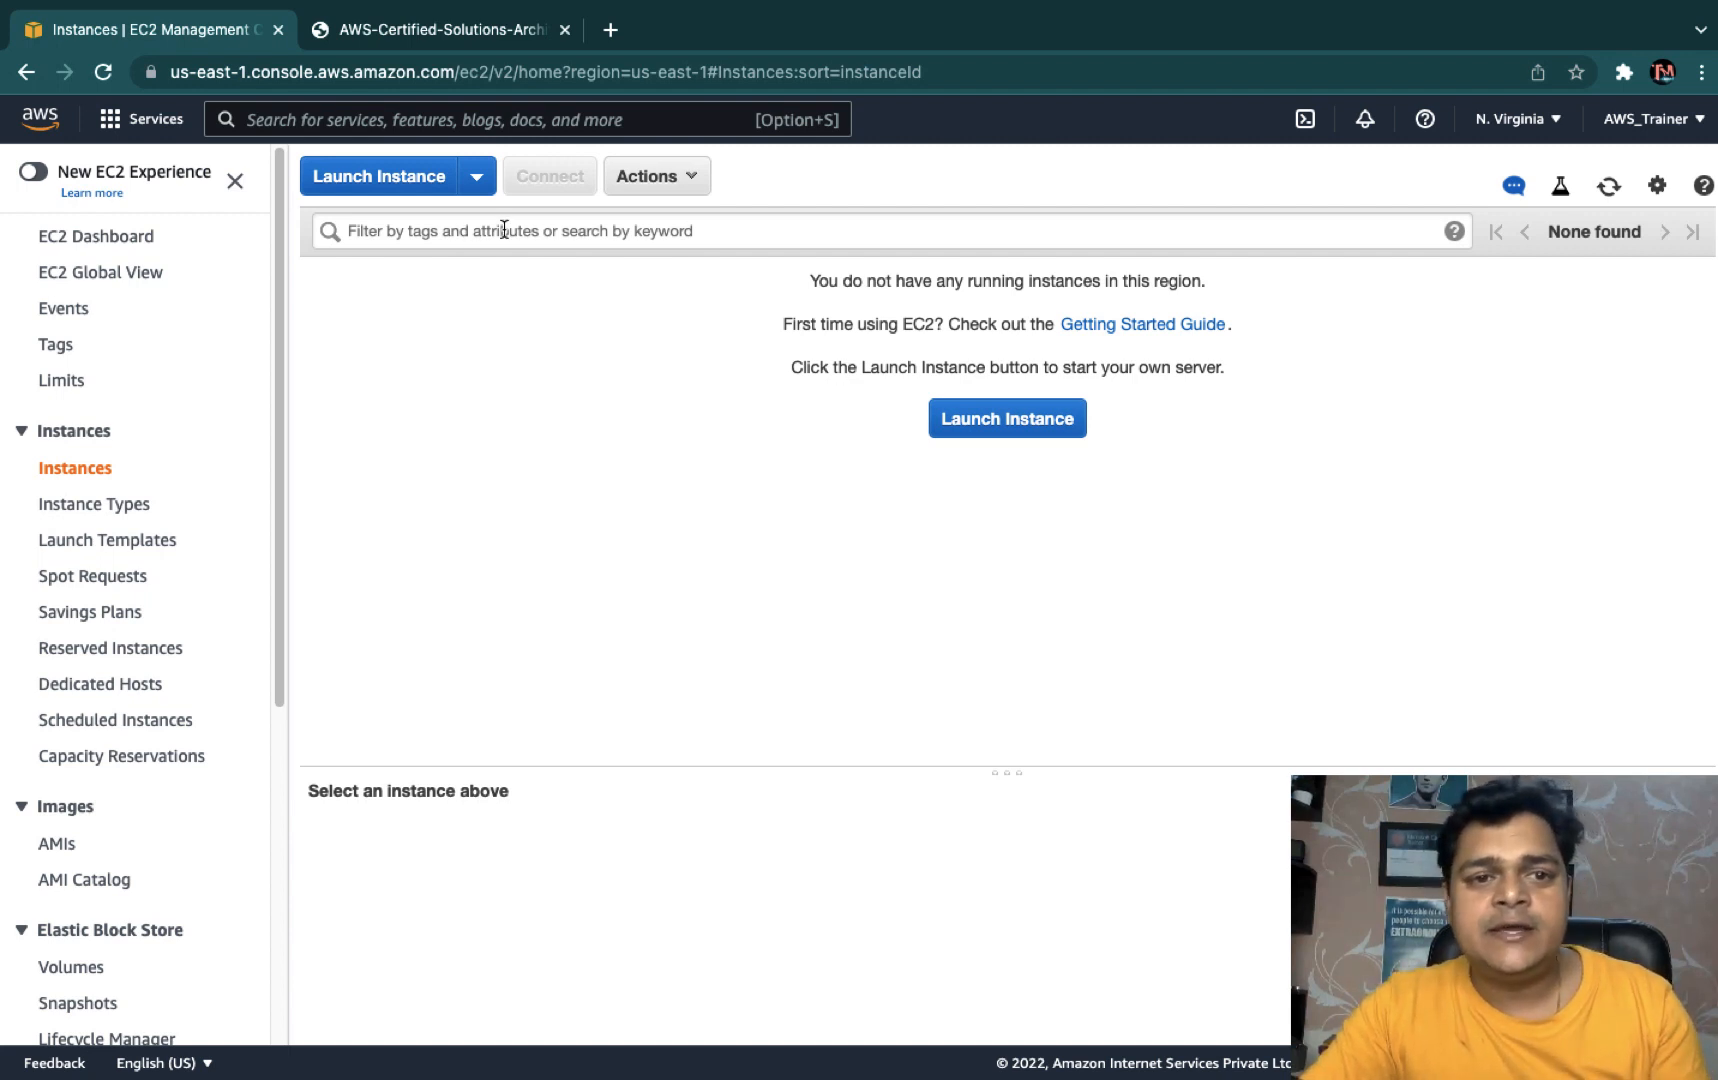
- Launch a new instance to reach Step 1, Choose an AMI, with 45 Quick Start AMIs
left_click(370, 180)
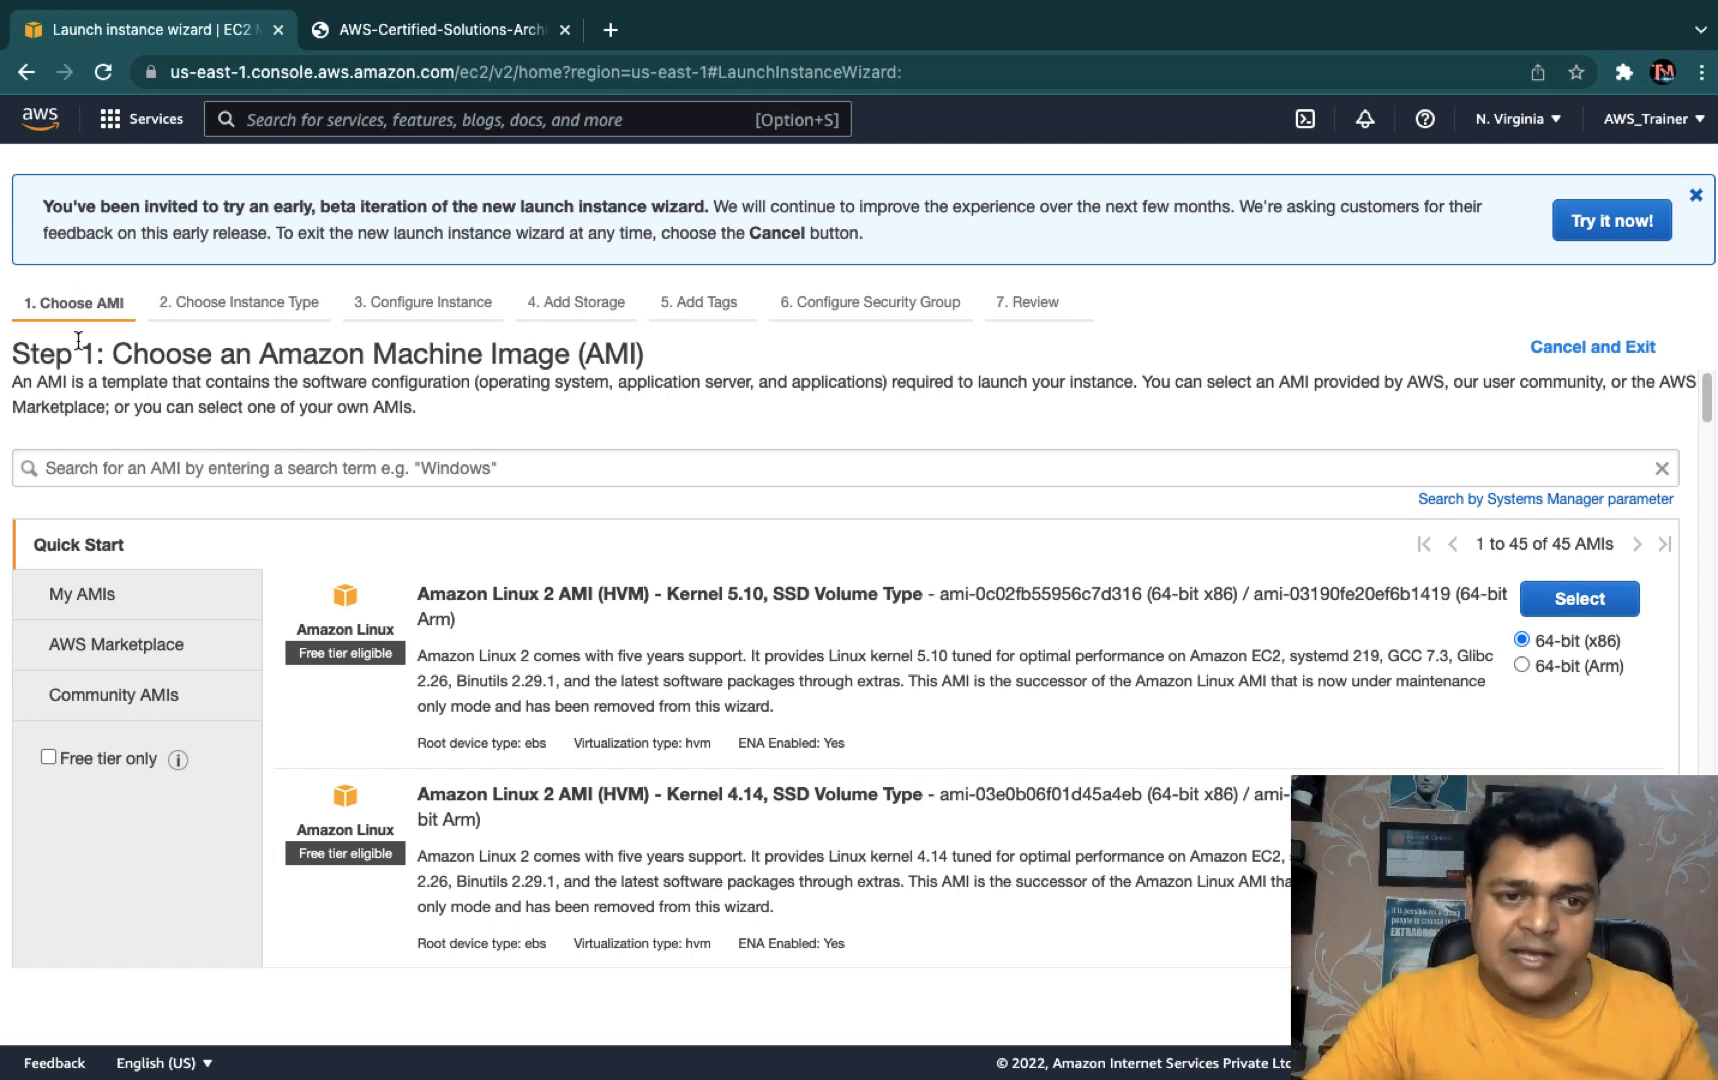
scroll(107, 332, "down", 1)
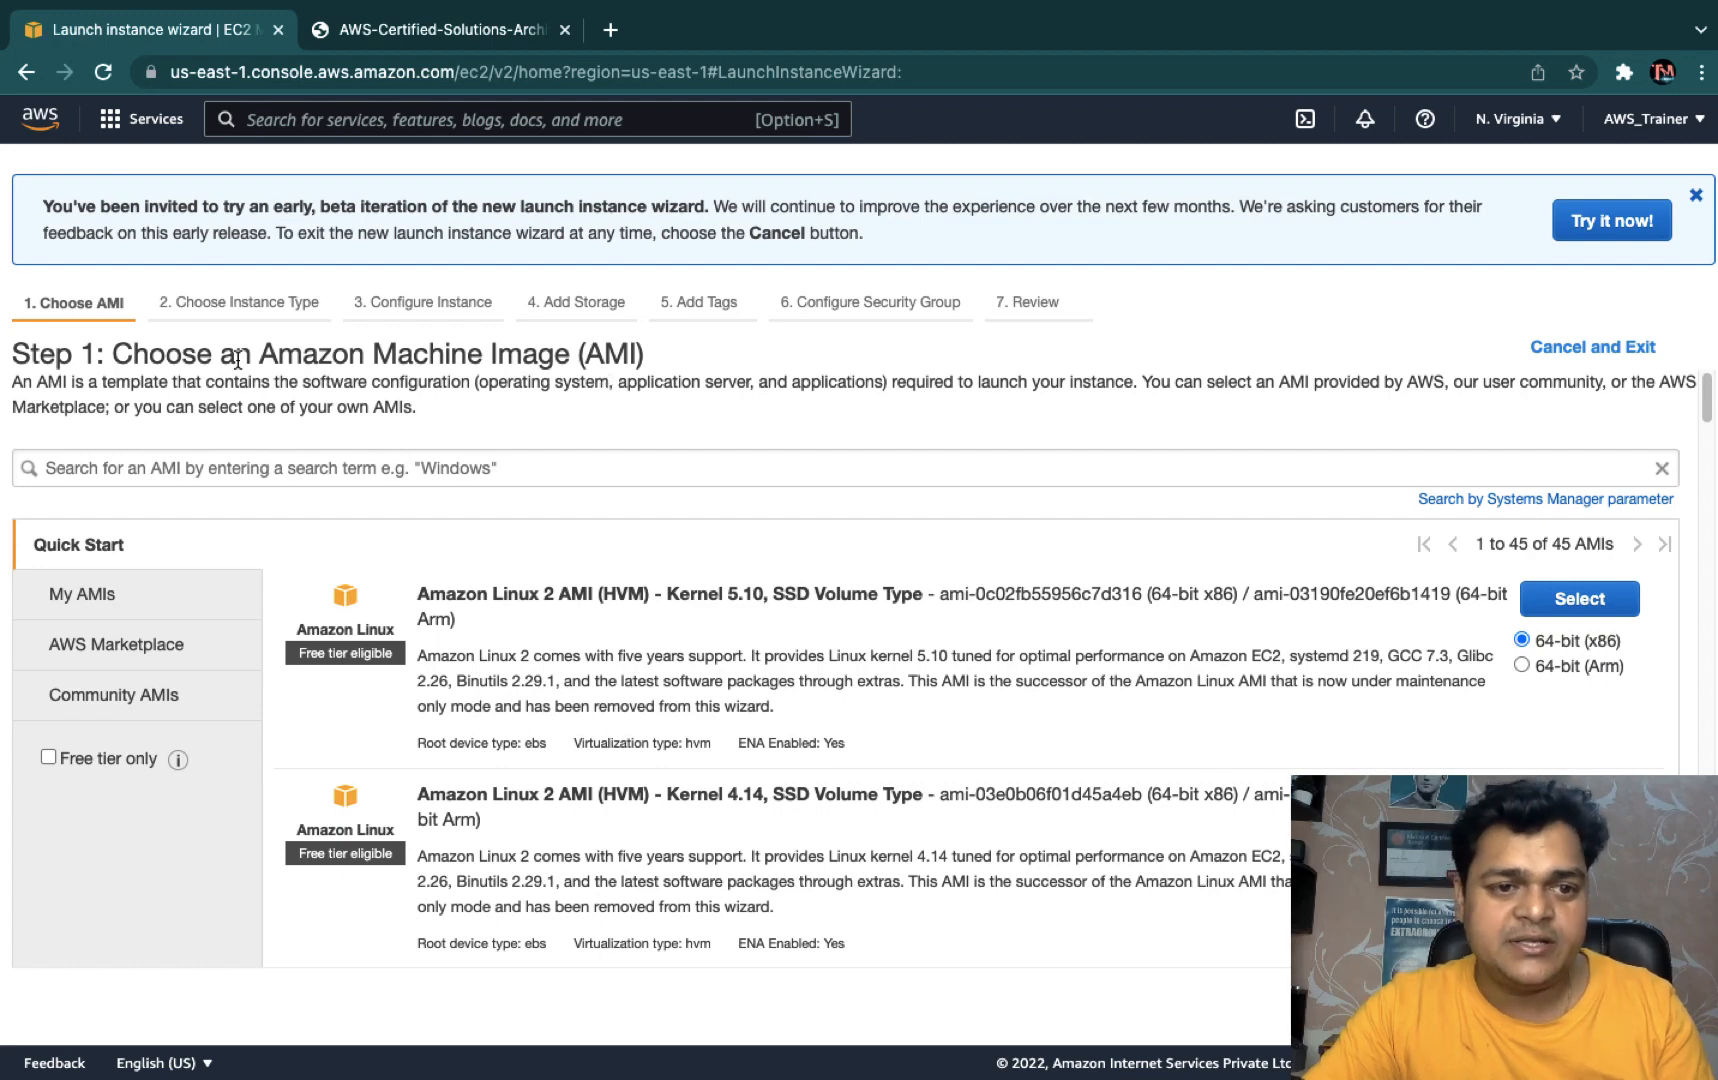
left_click_drag(260, 357, 578, 357)
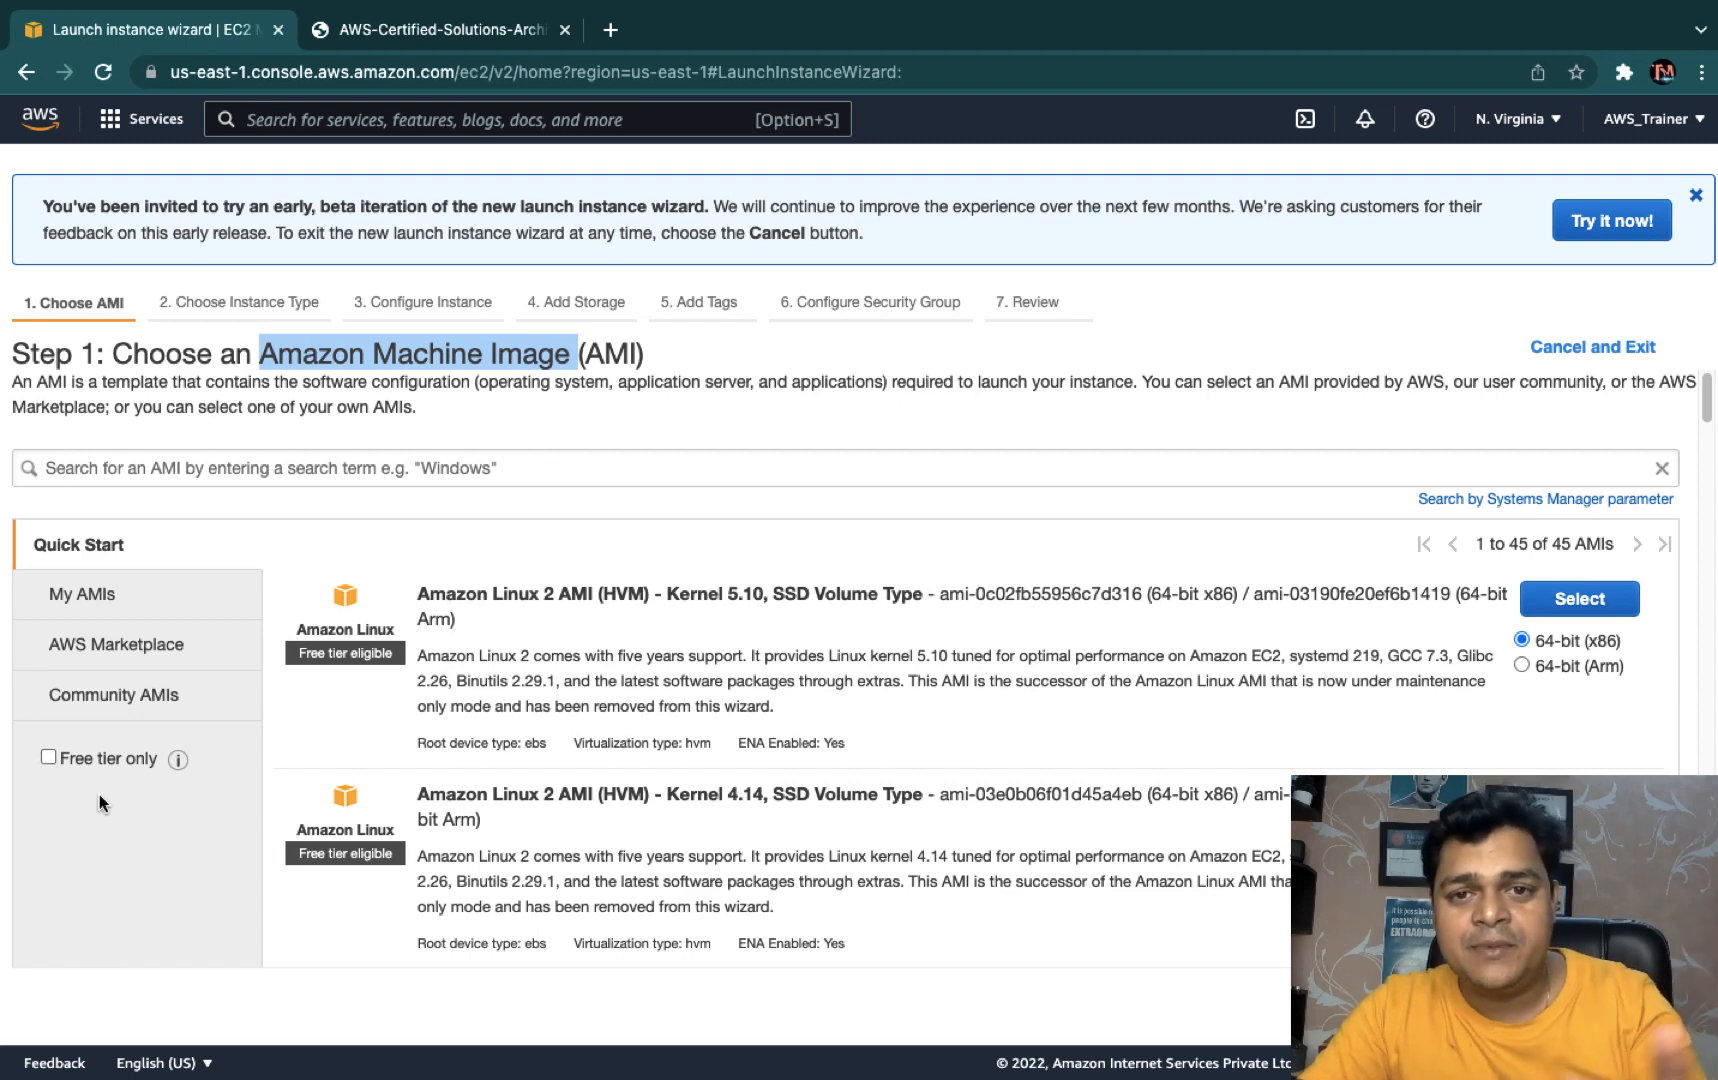
left_click(94, 758)
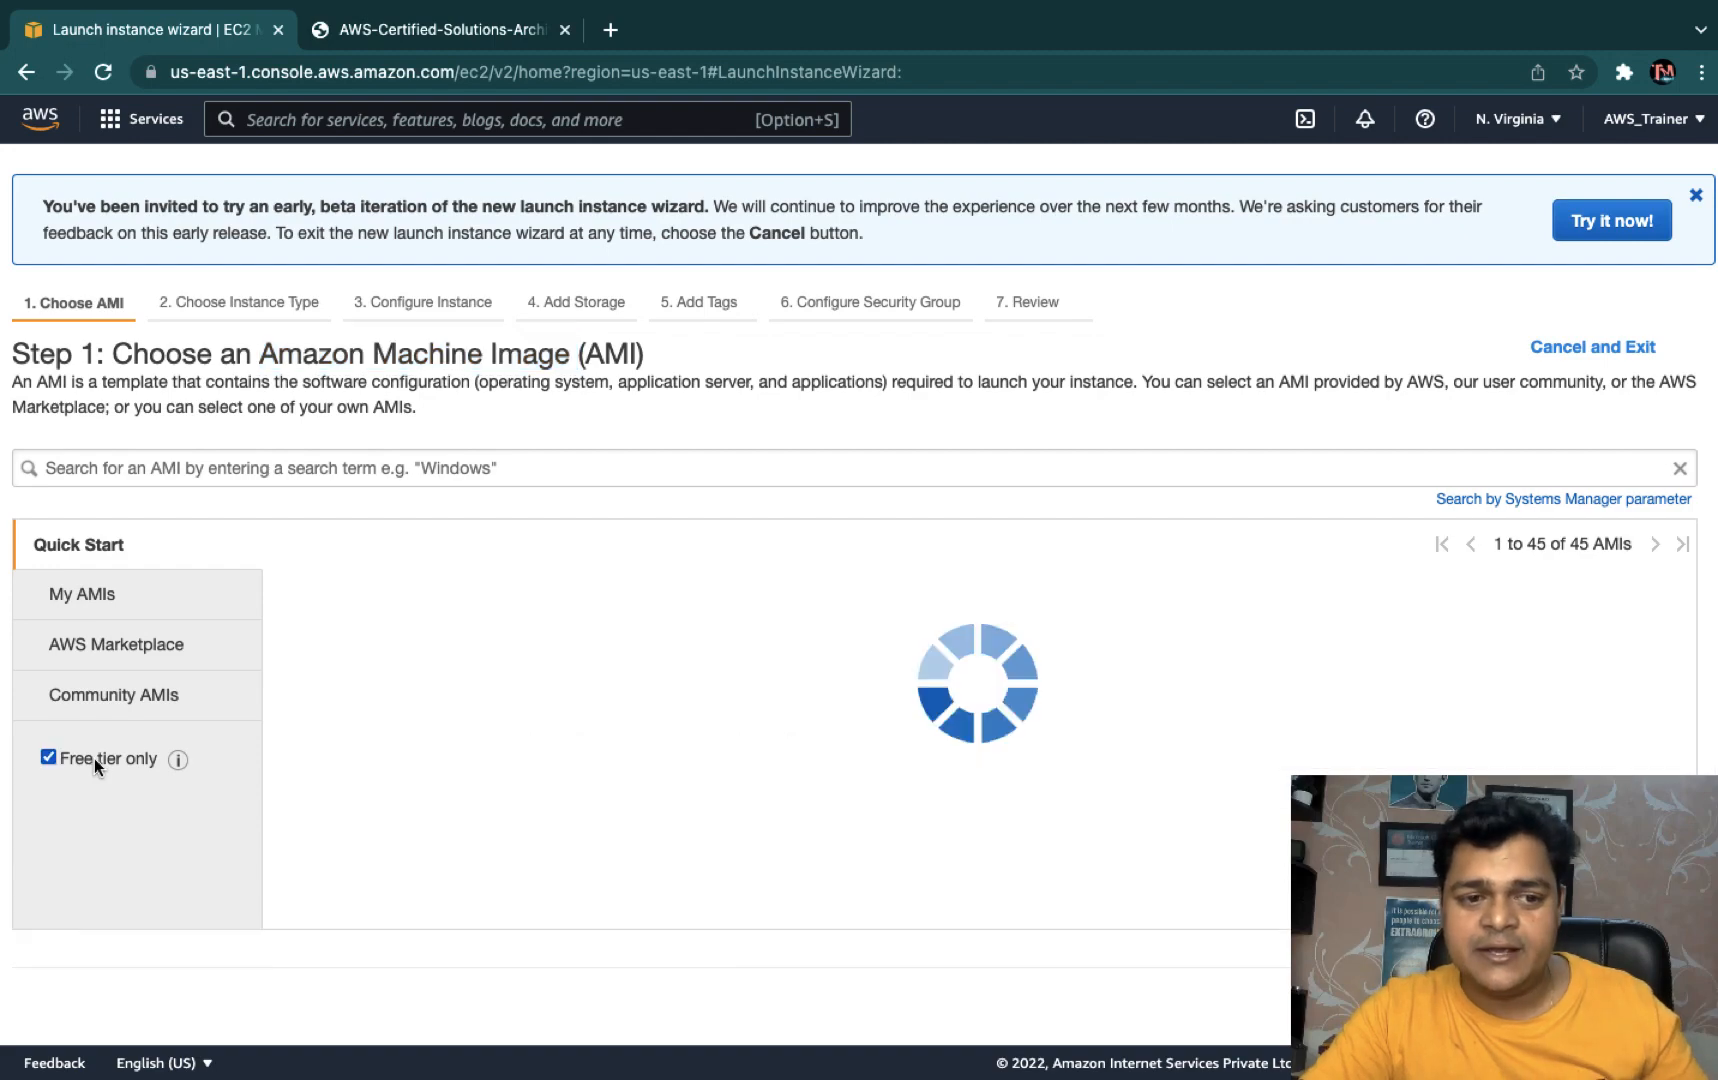
scroll(792, 765, "down", 9)
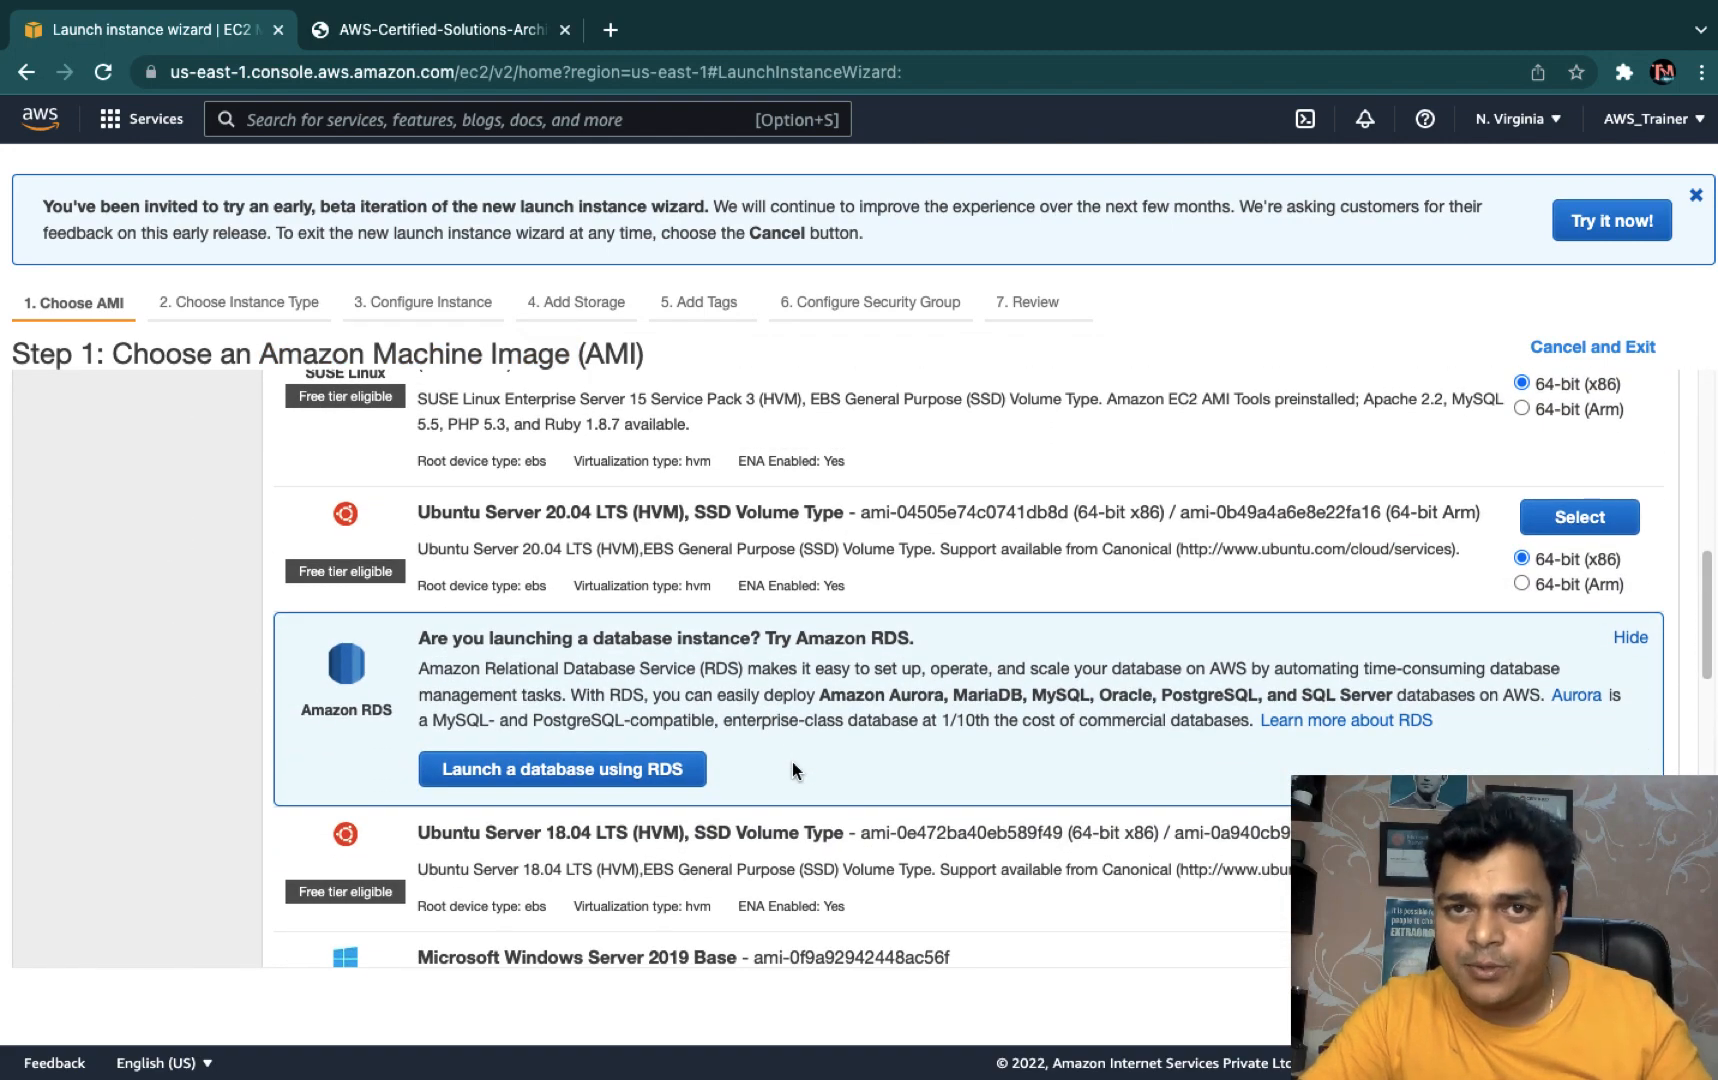
scroll(792, 768, "down", 3)
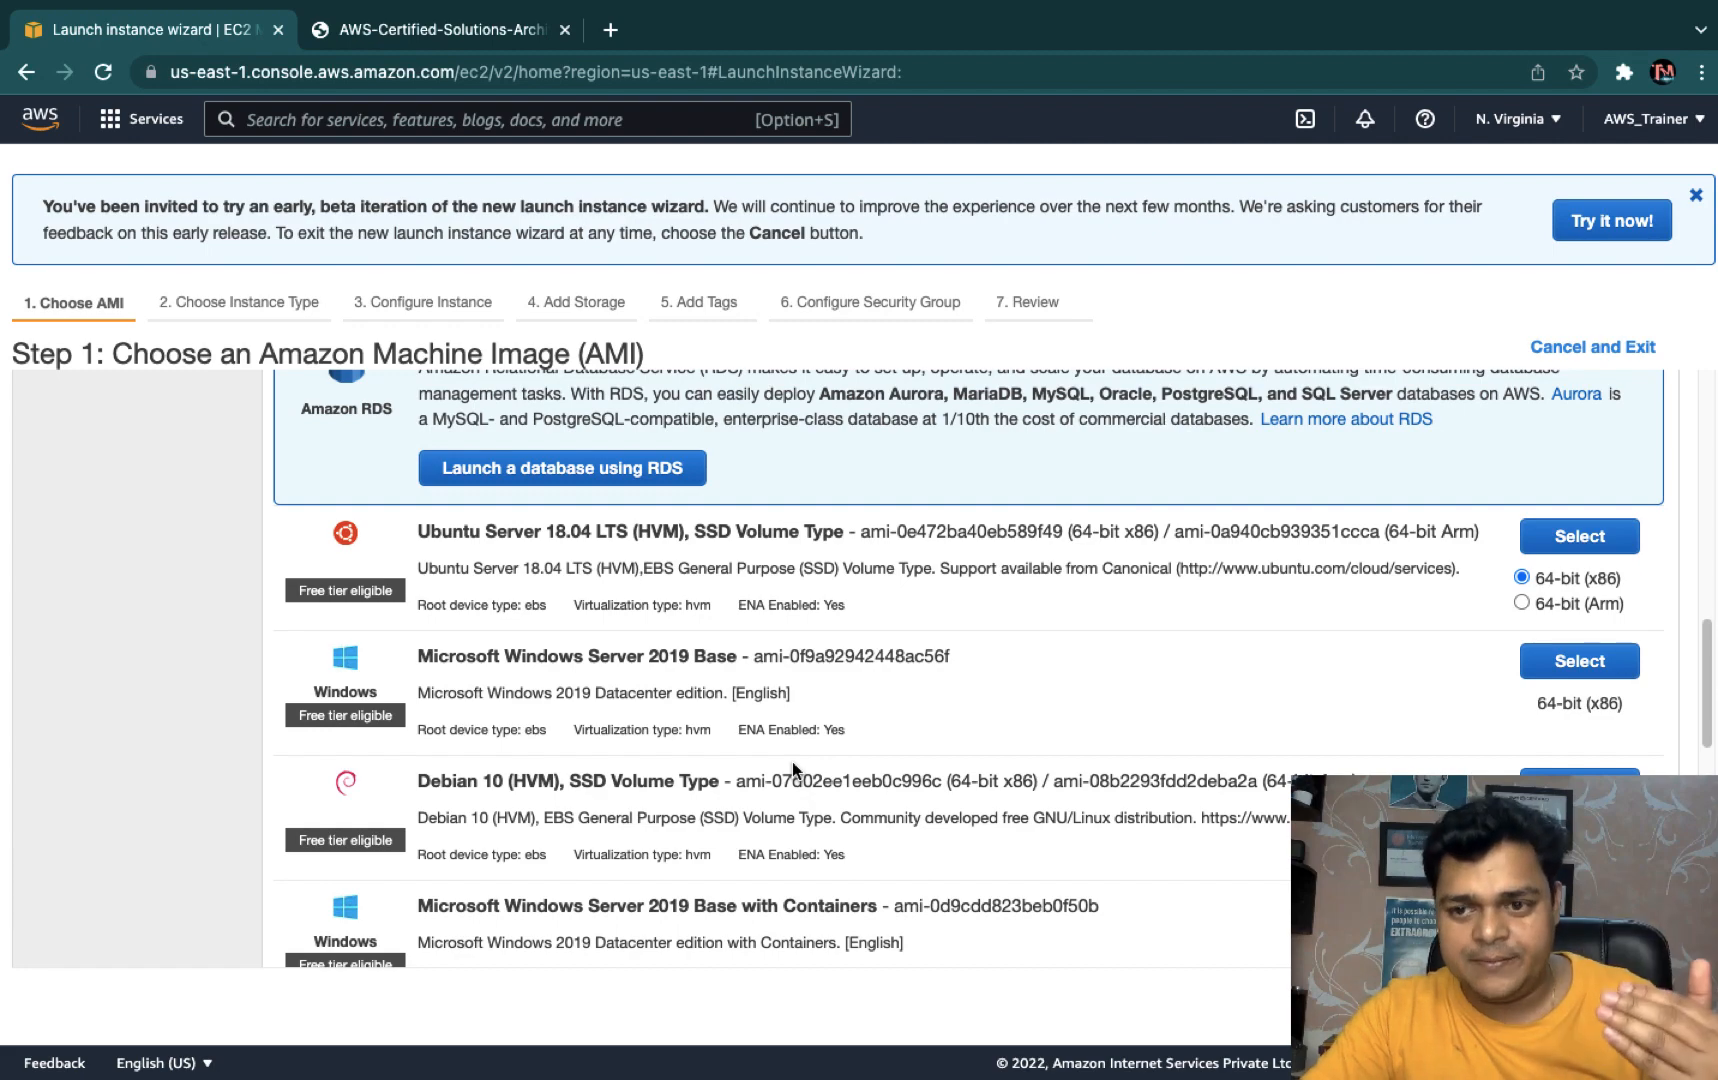
scroll(792, 761, "up", 10)
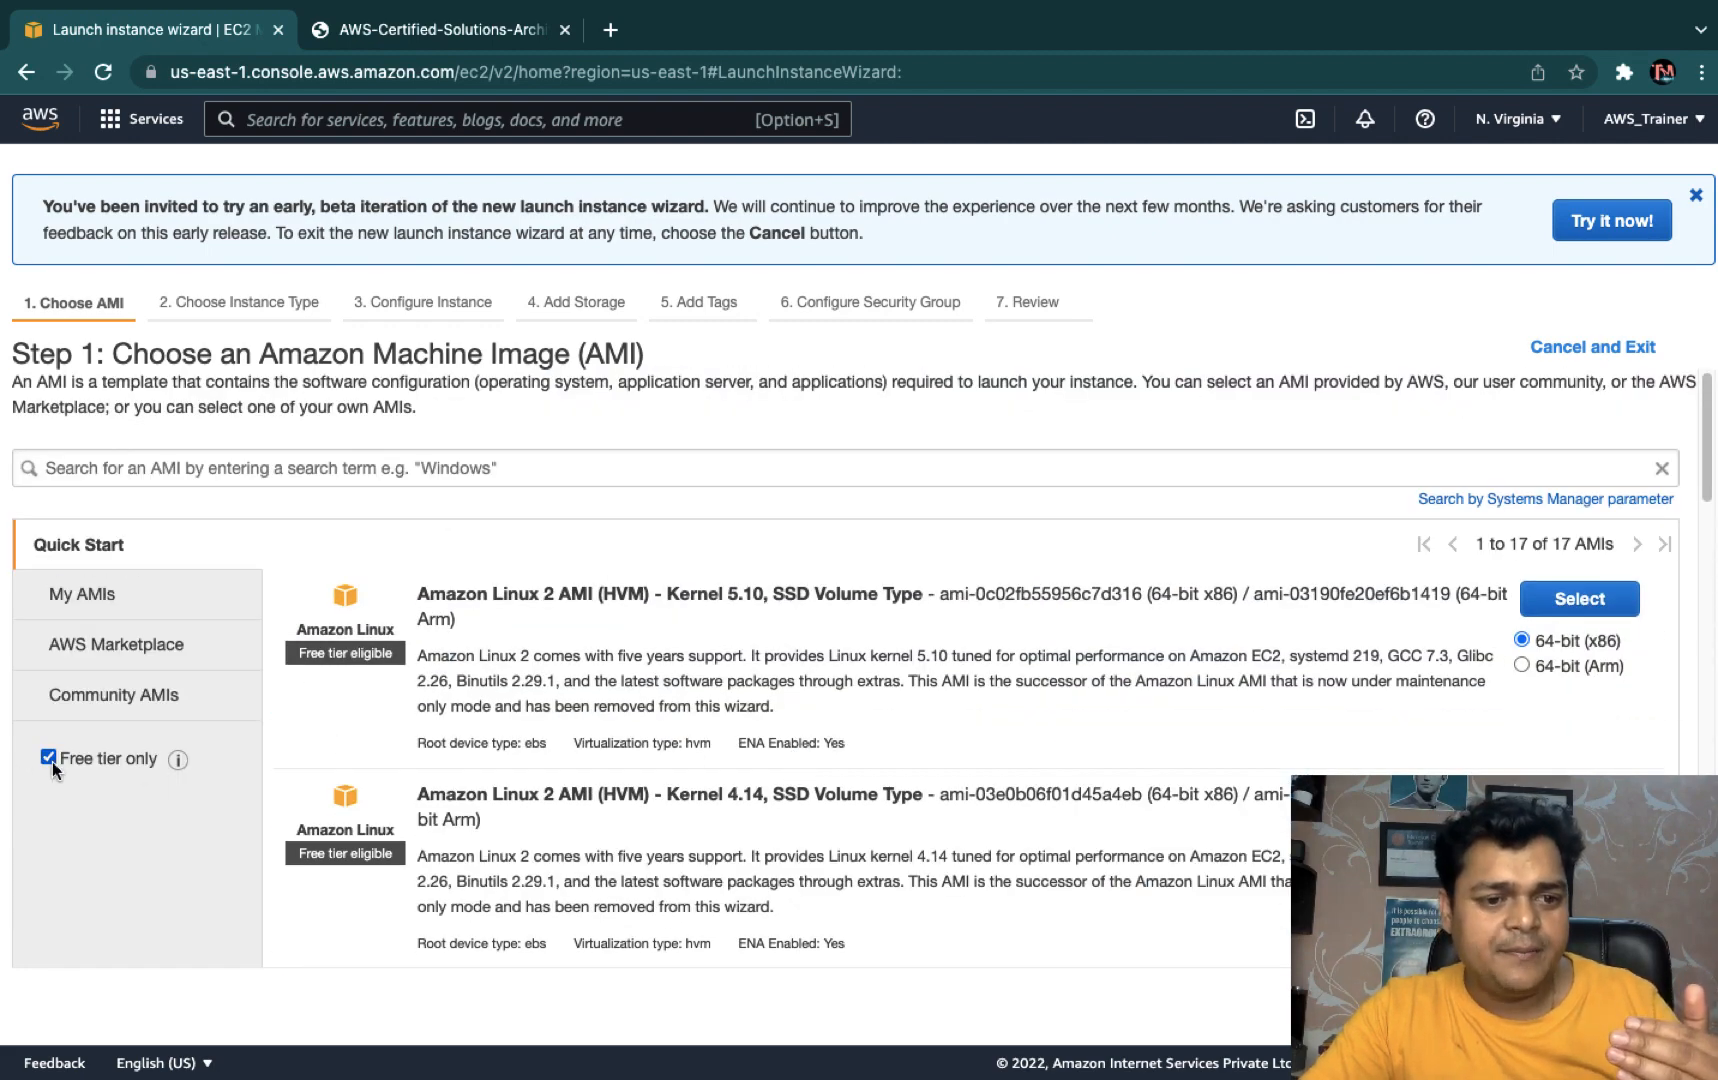
left_click(49, 758)
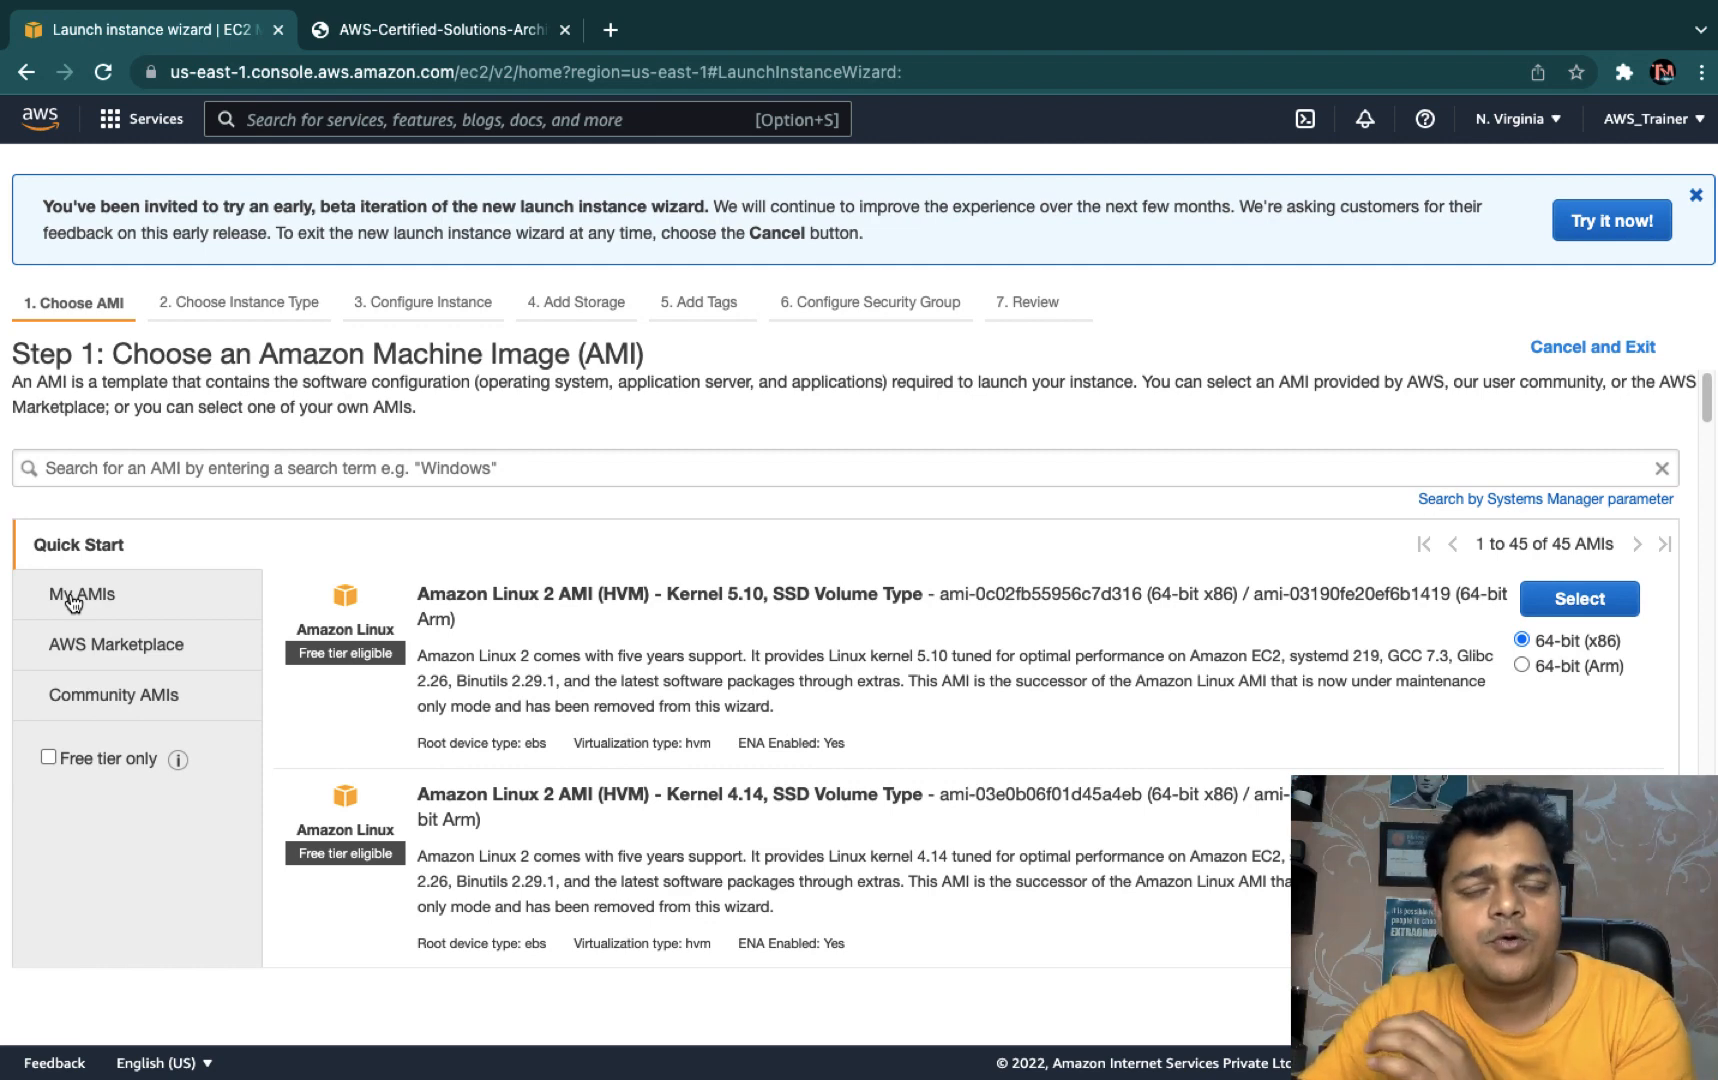
- Search AWS Marketplace AMIs for cisco, finding 46 products, then erase the search text
left_click(92, 655)
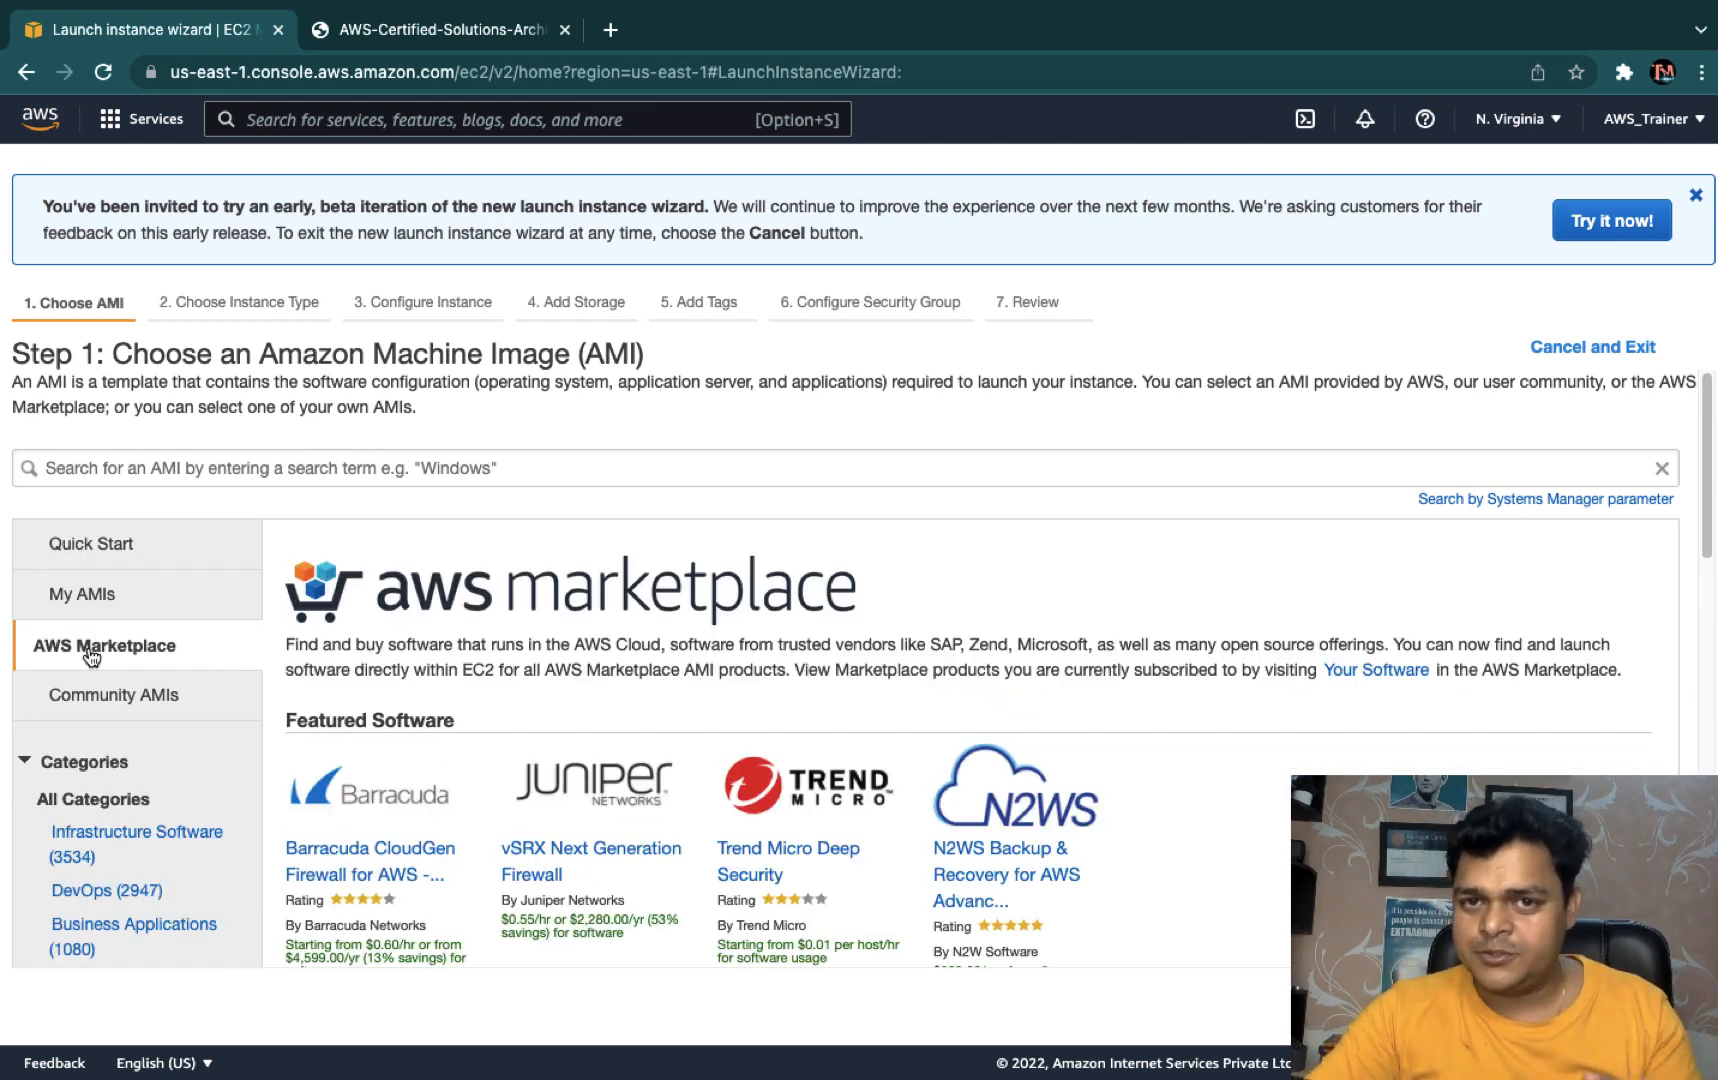
scroll(348, 552, "down", 3)
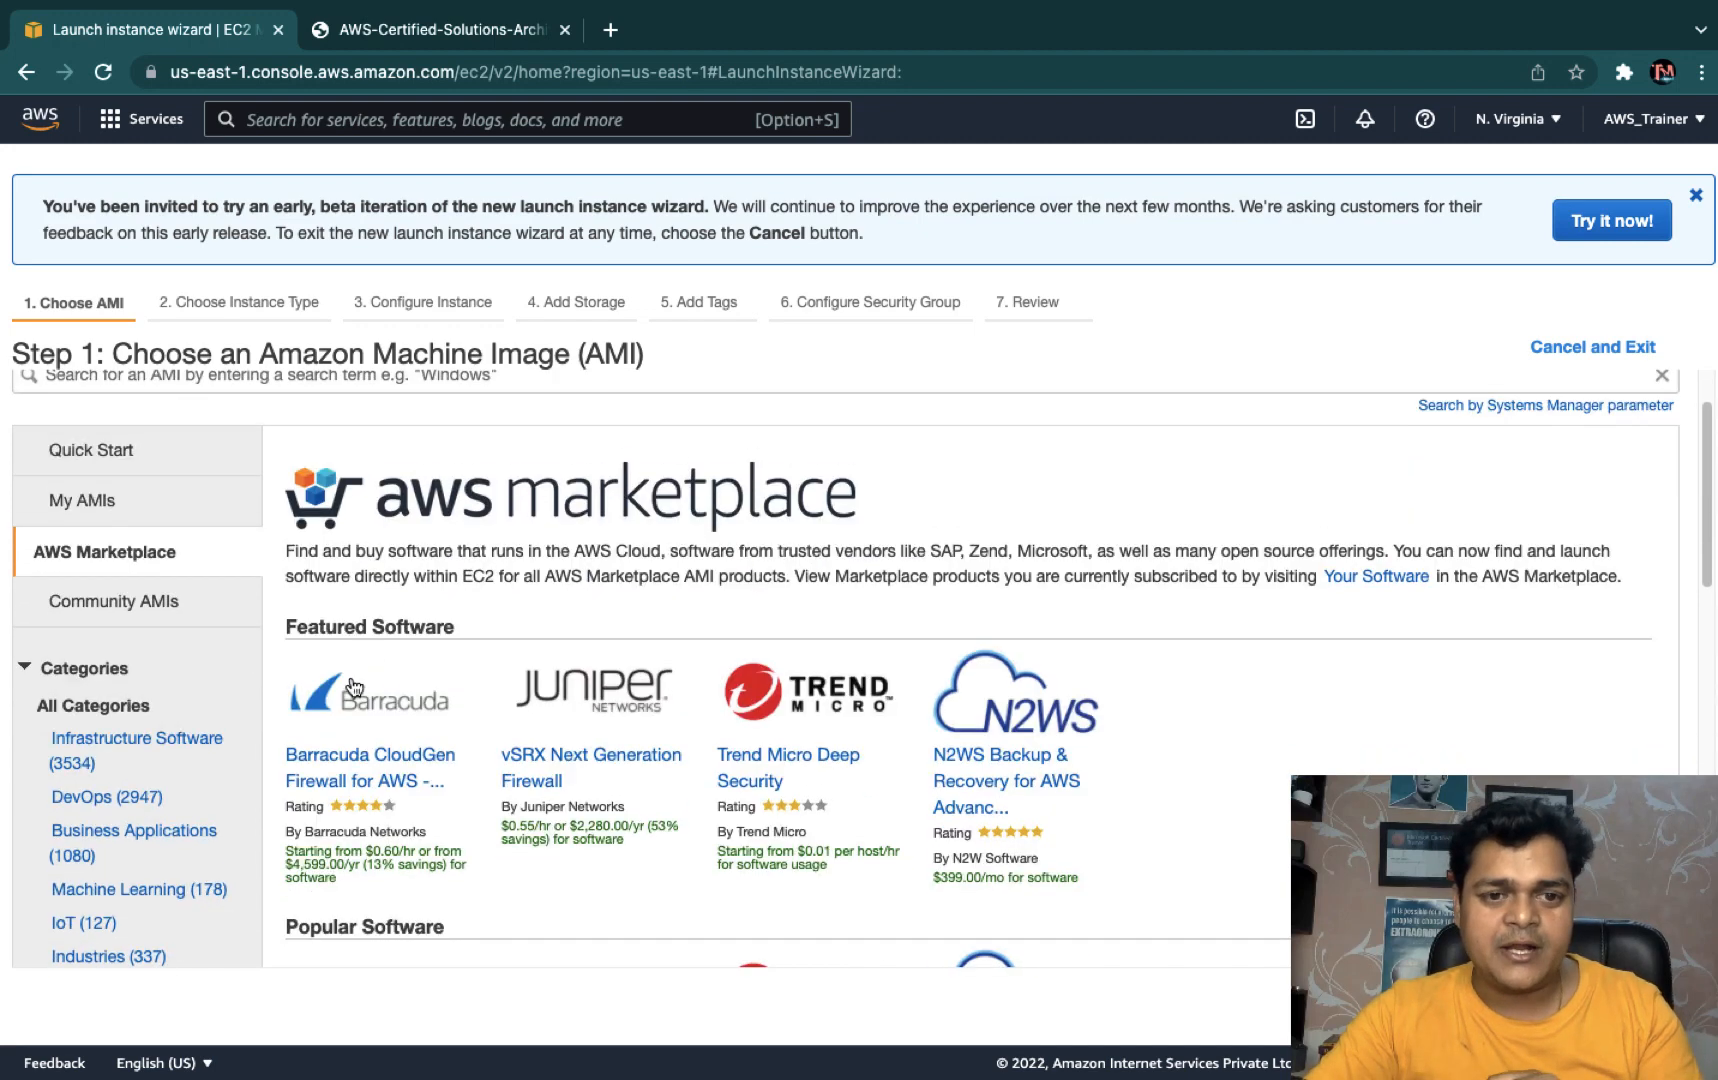
scroll(353, 687, "up", 3)
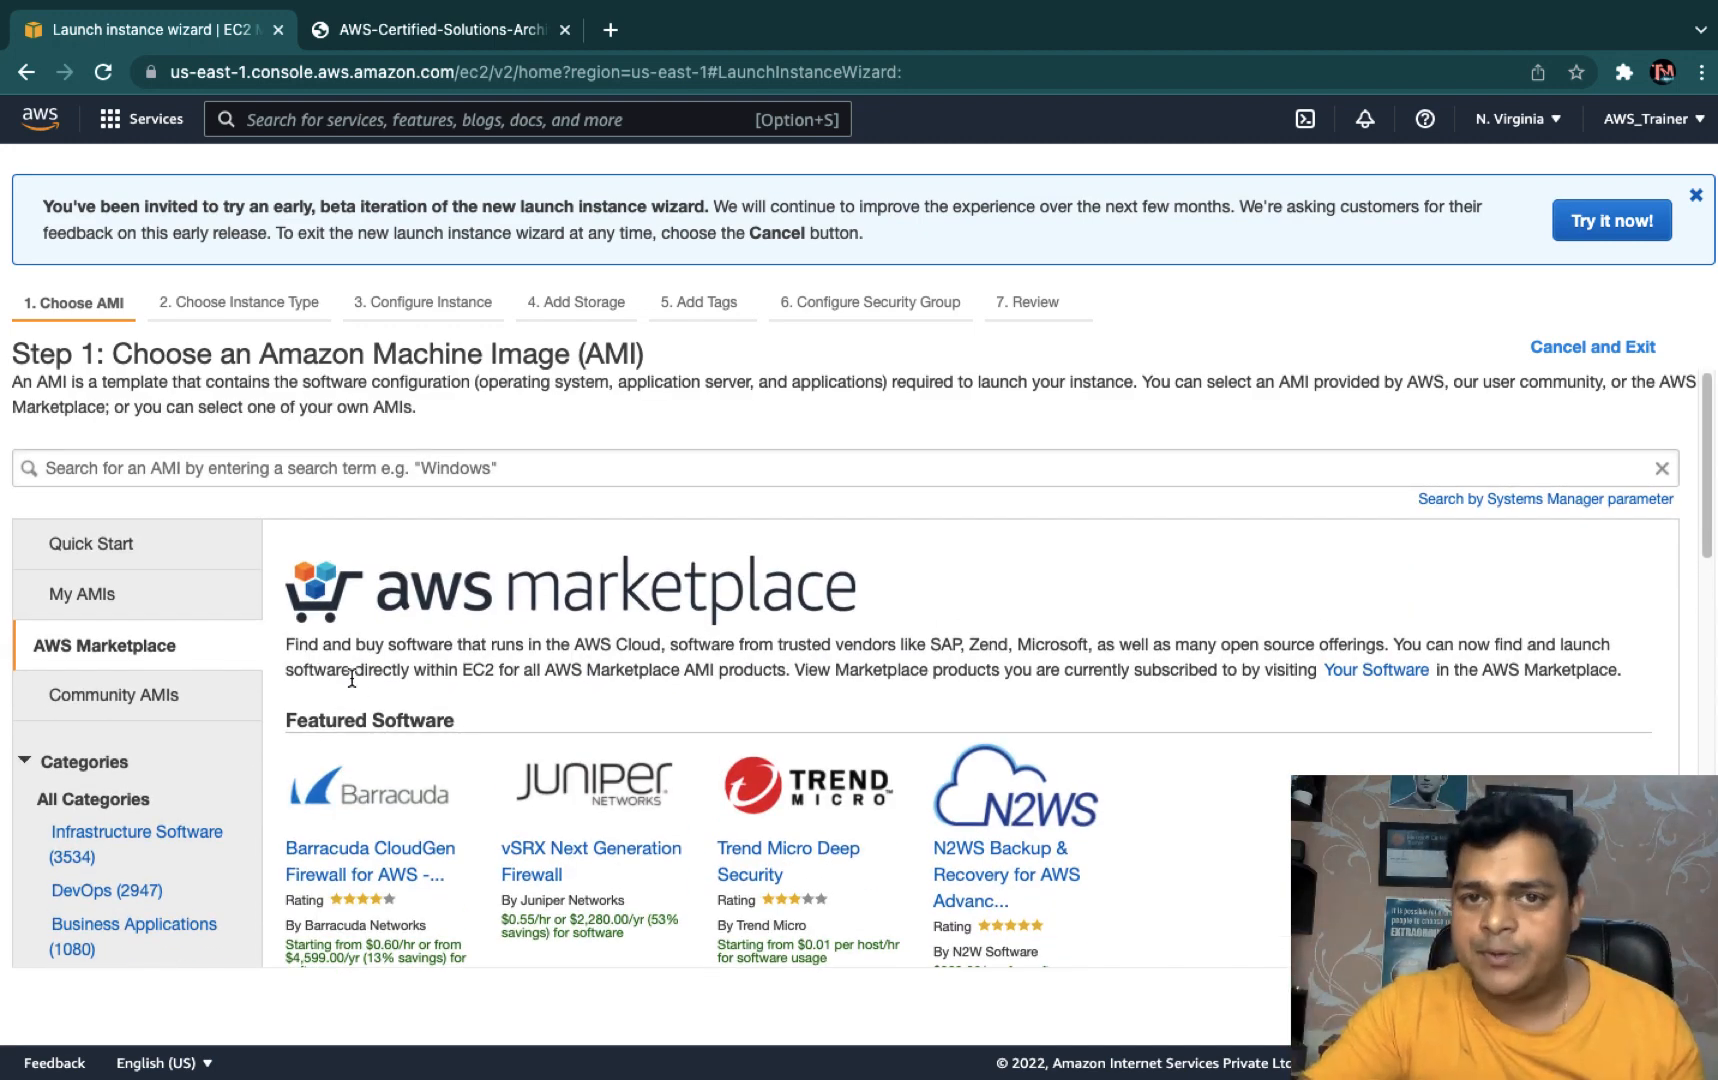
left_click(536, 474)
type("cisco")
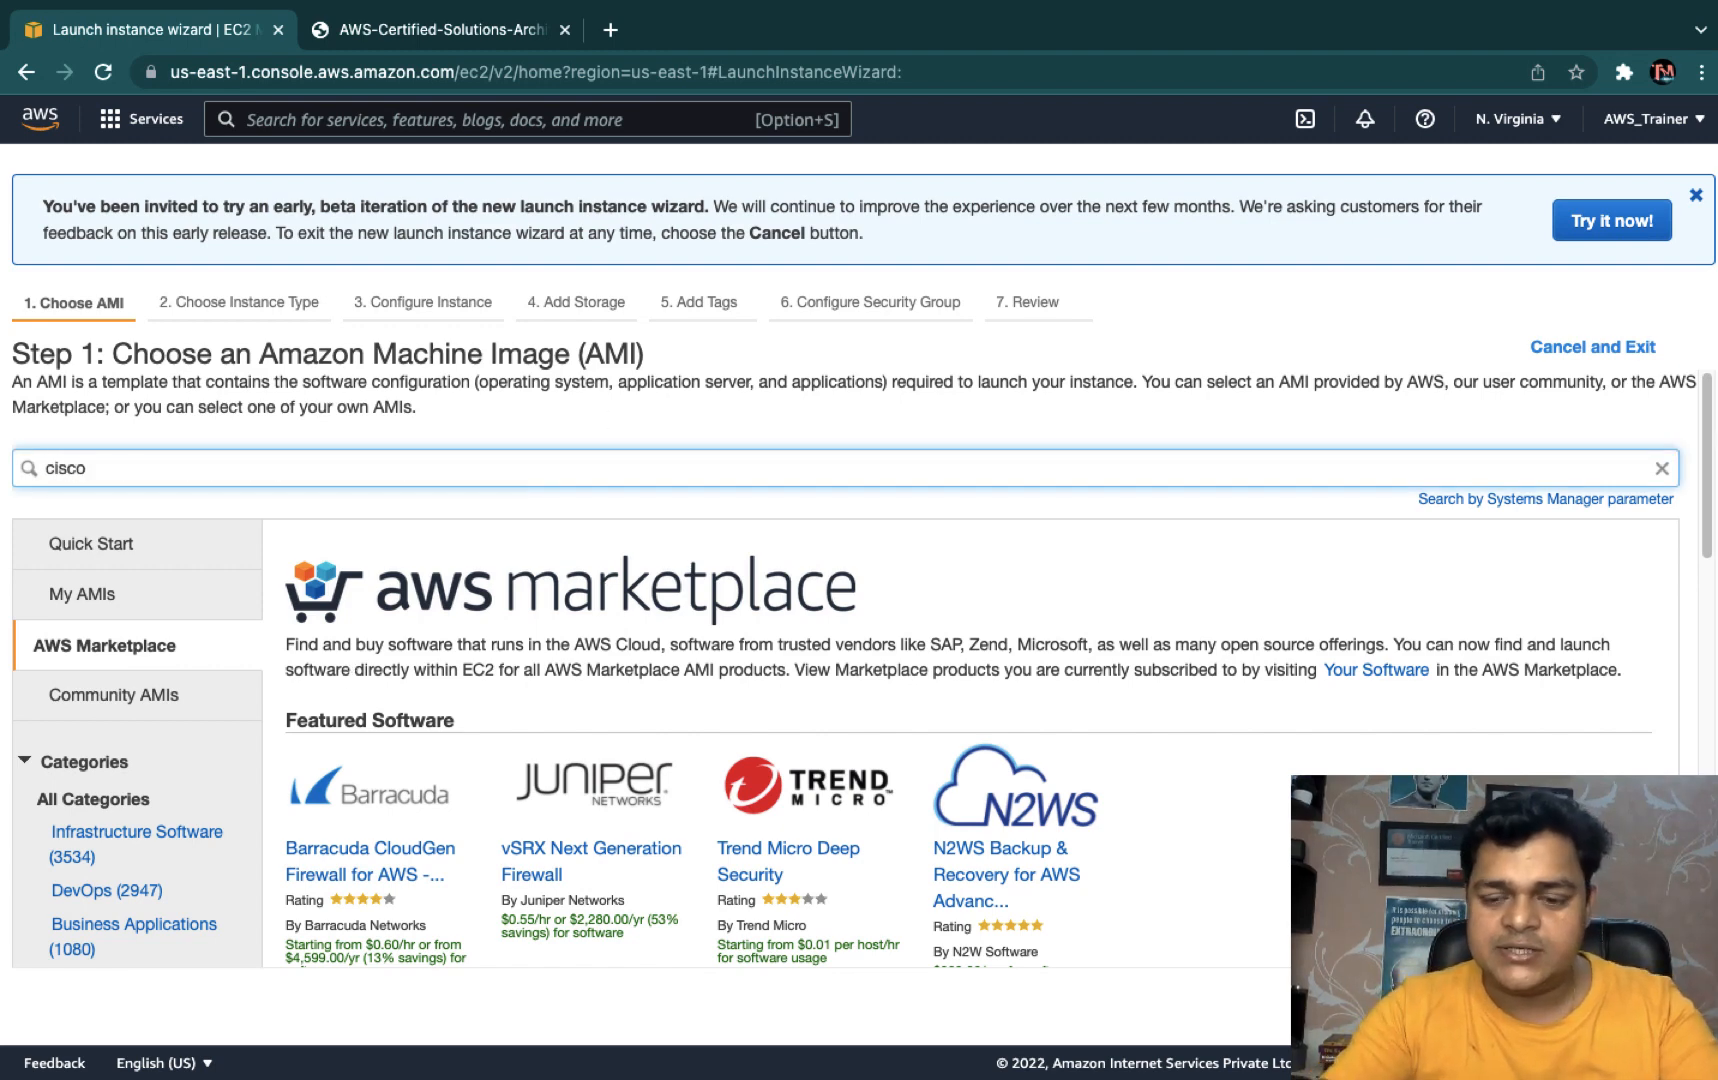
key("Return")
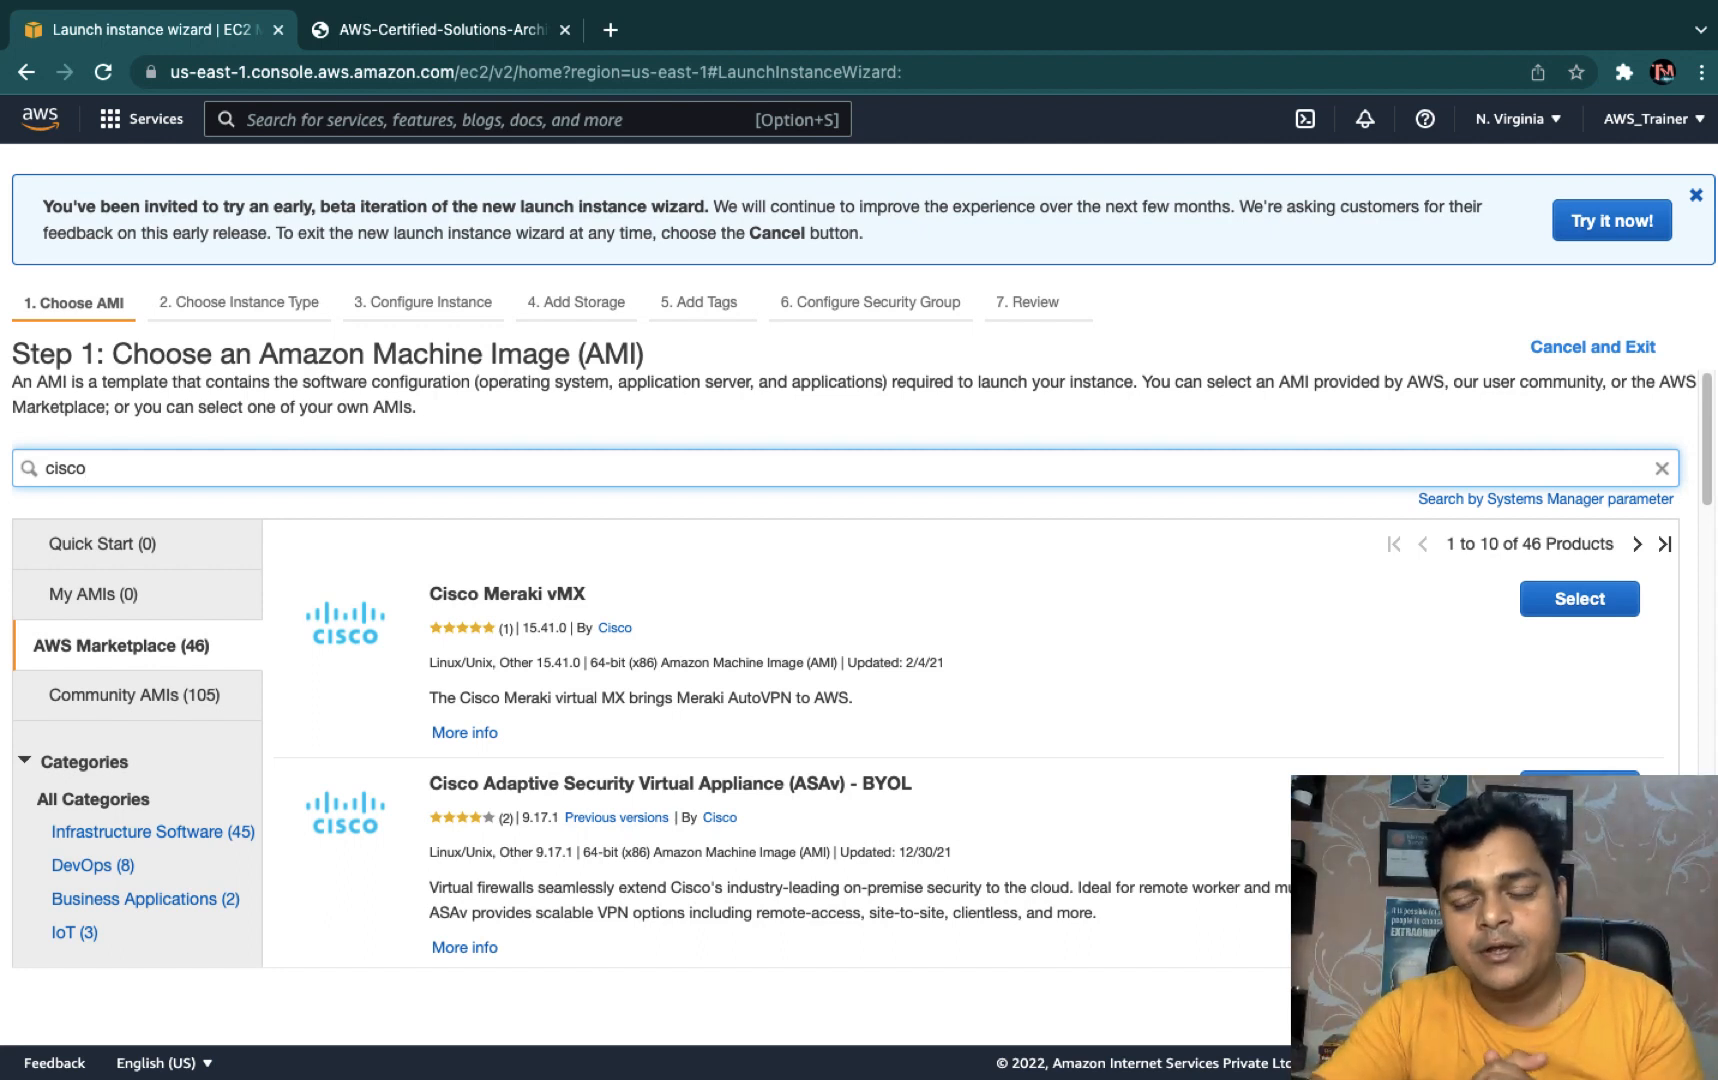
key("BackSpace")
key("BackSpace")
key("BackSpace")
key("BackSpace")
key("BackSpace")
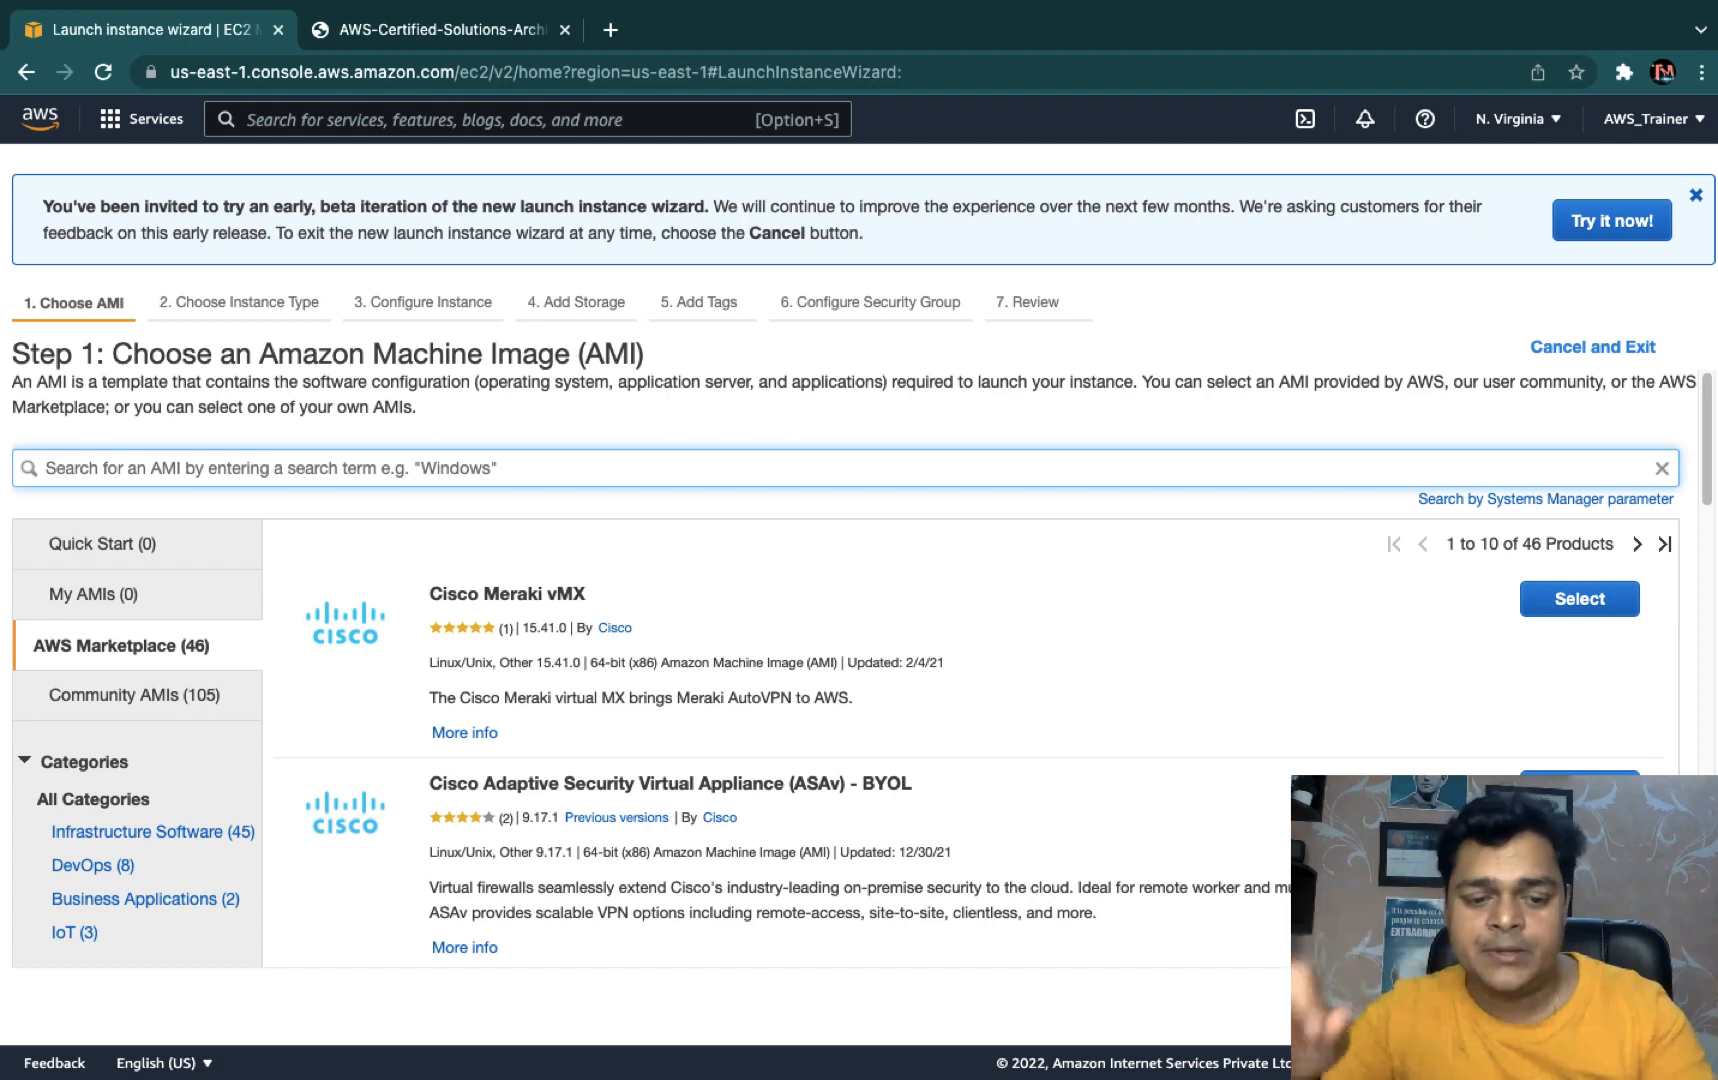
- Search wordpress, then show Quick Start free-tier-only AMIs with the search cleared, 17 listed
type("wordpress")
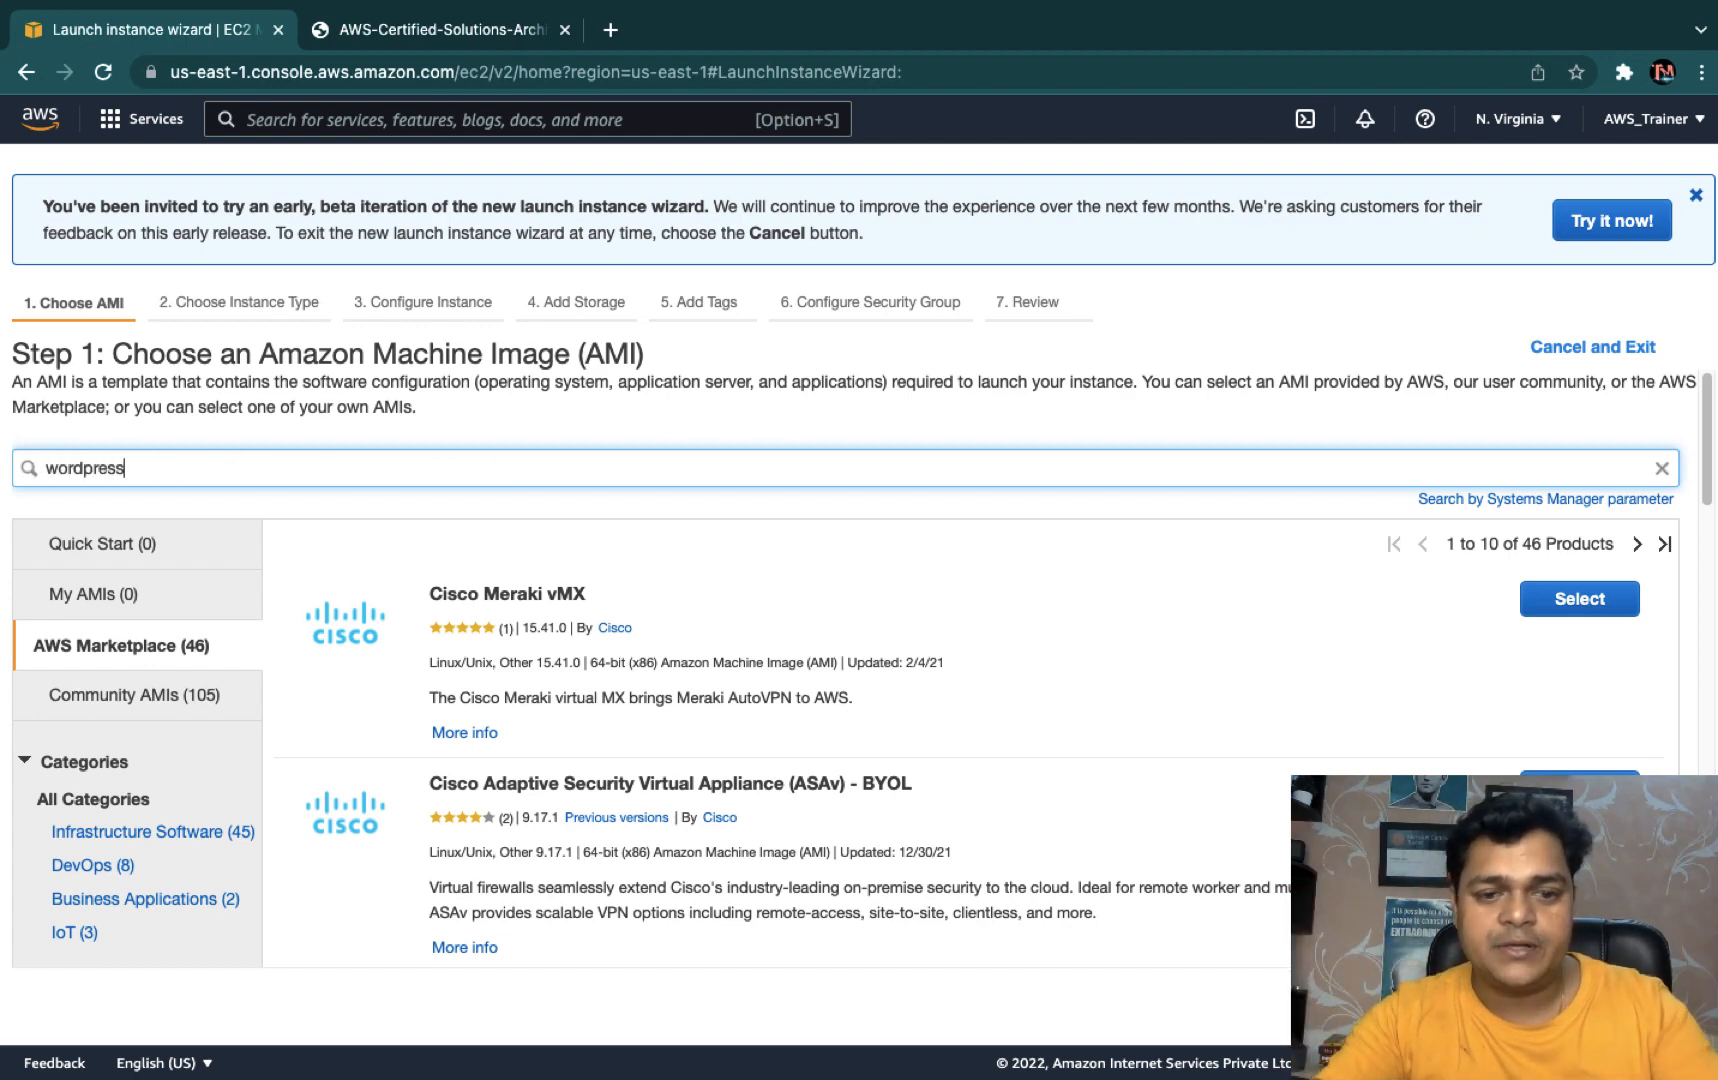
key("Return")
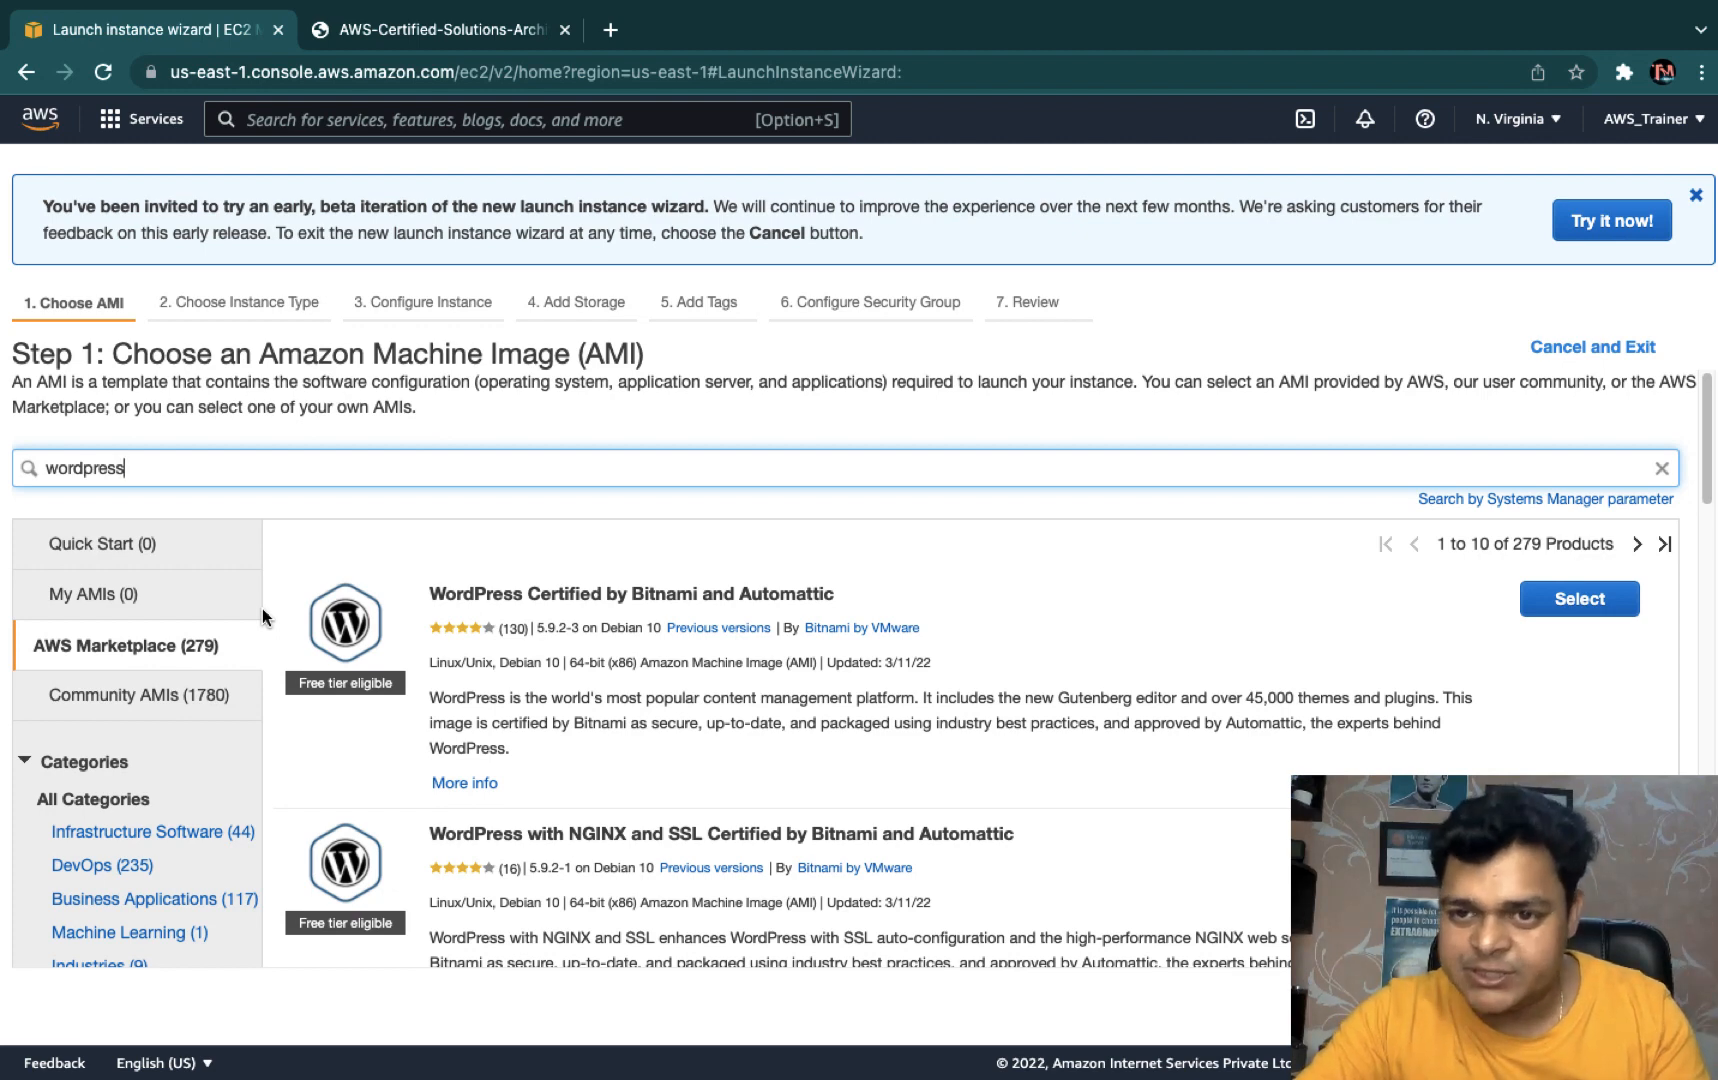
left_click(84, 547)
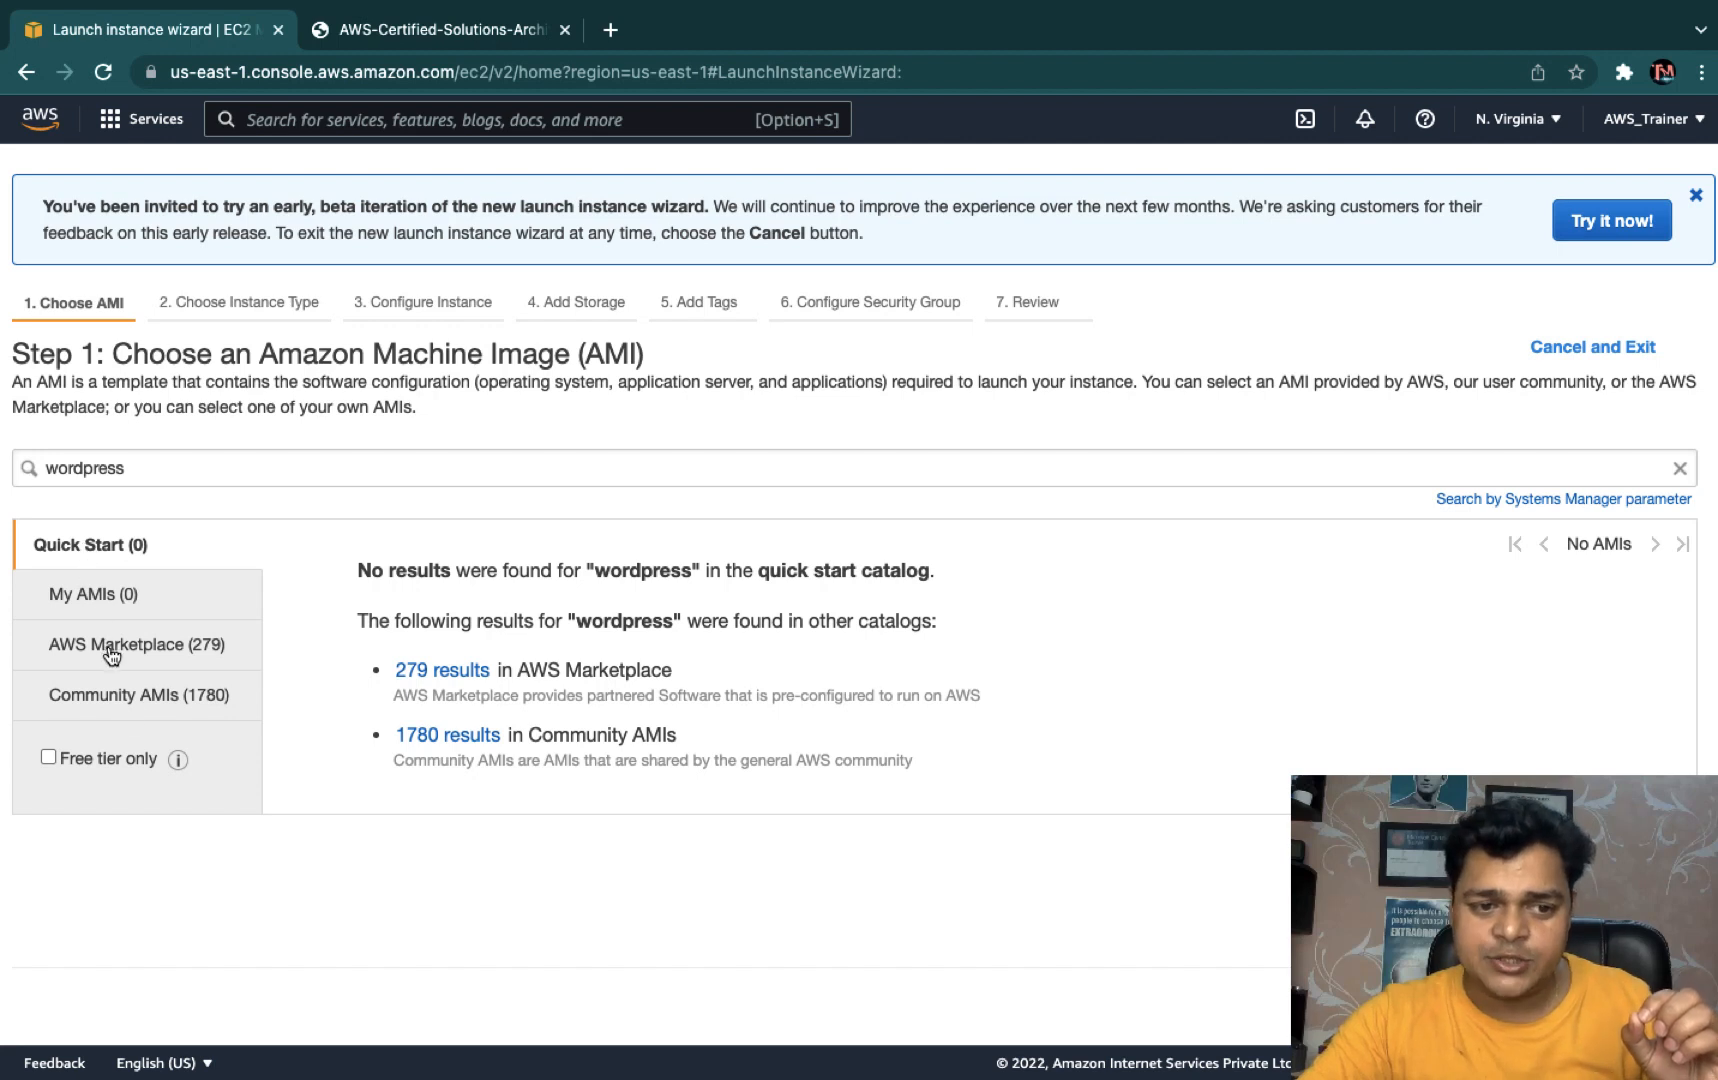
left_click(131, 764)
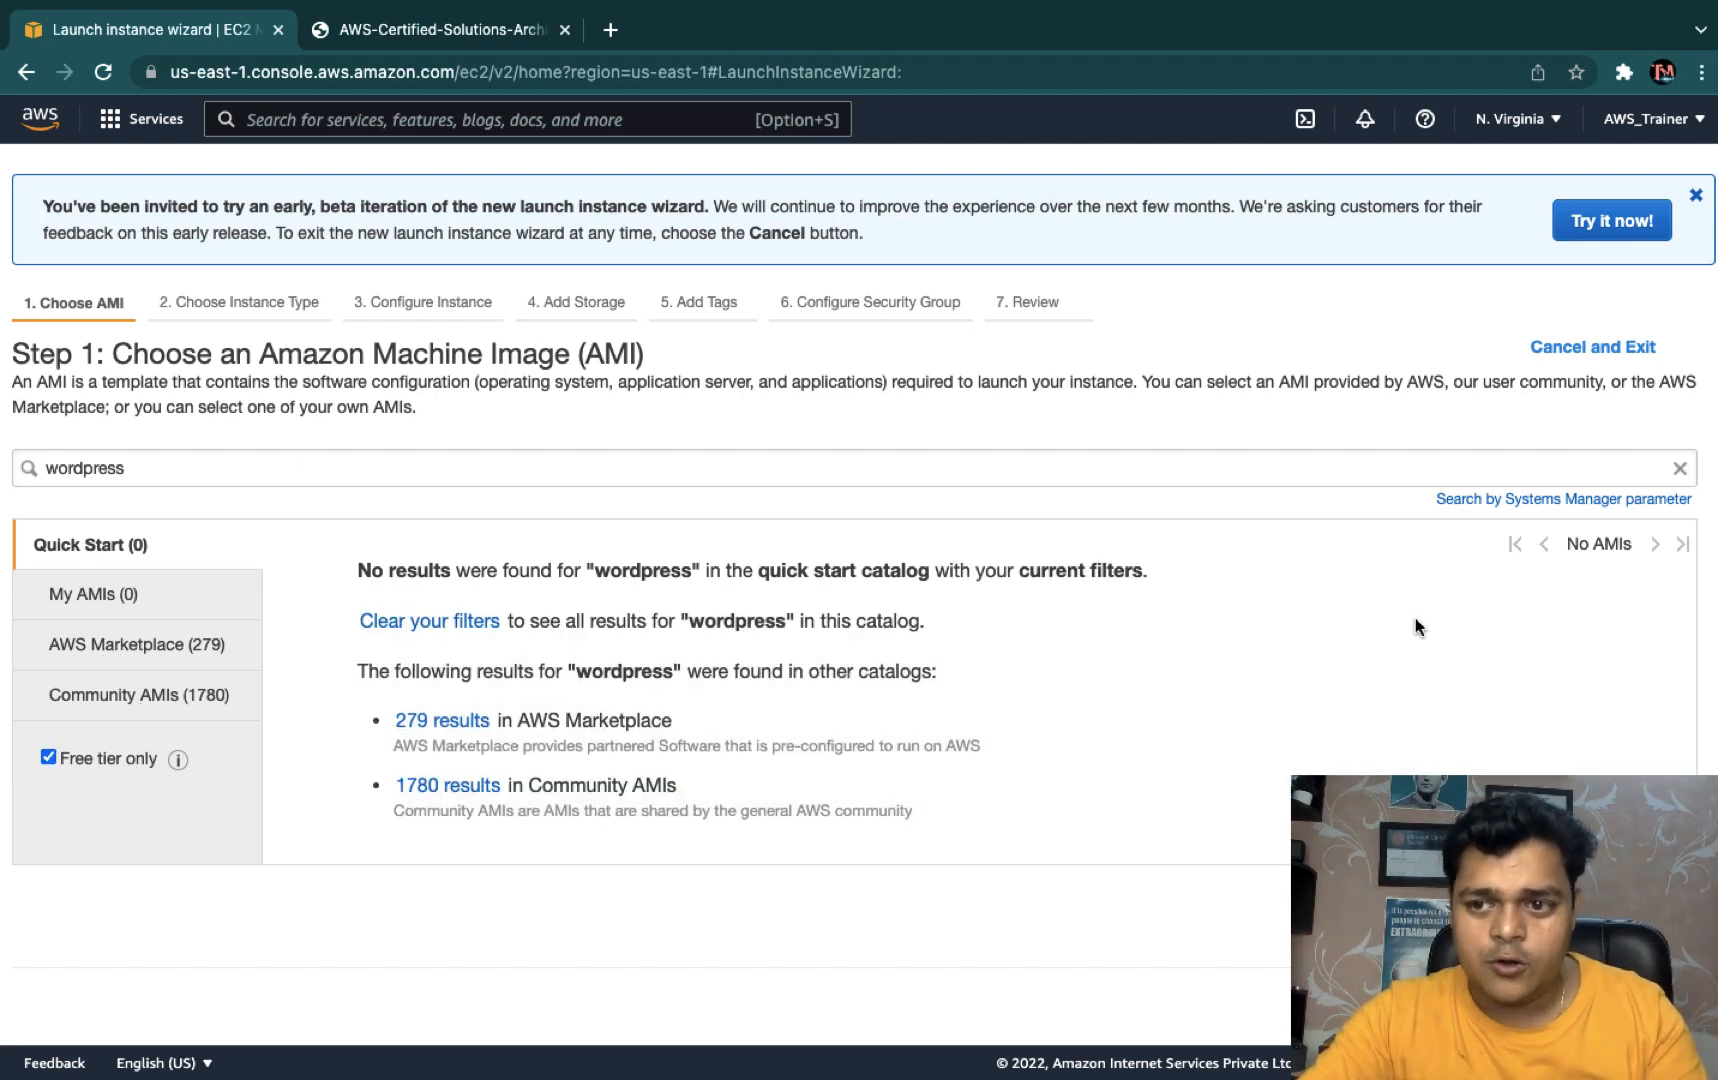
left_click(1681, 469)
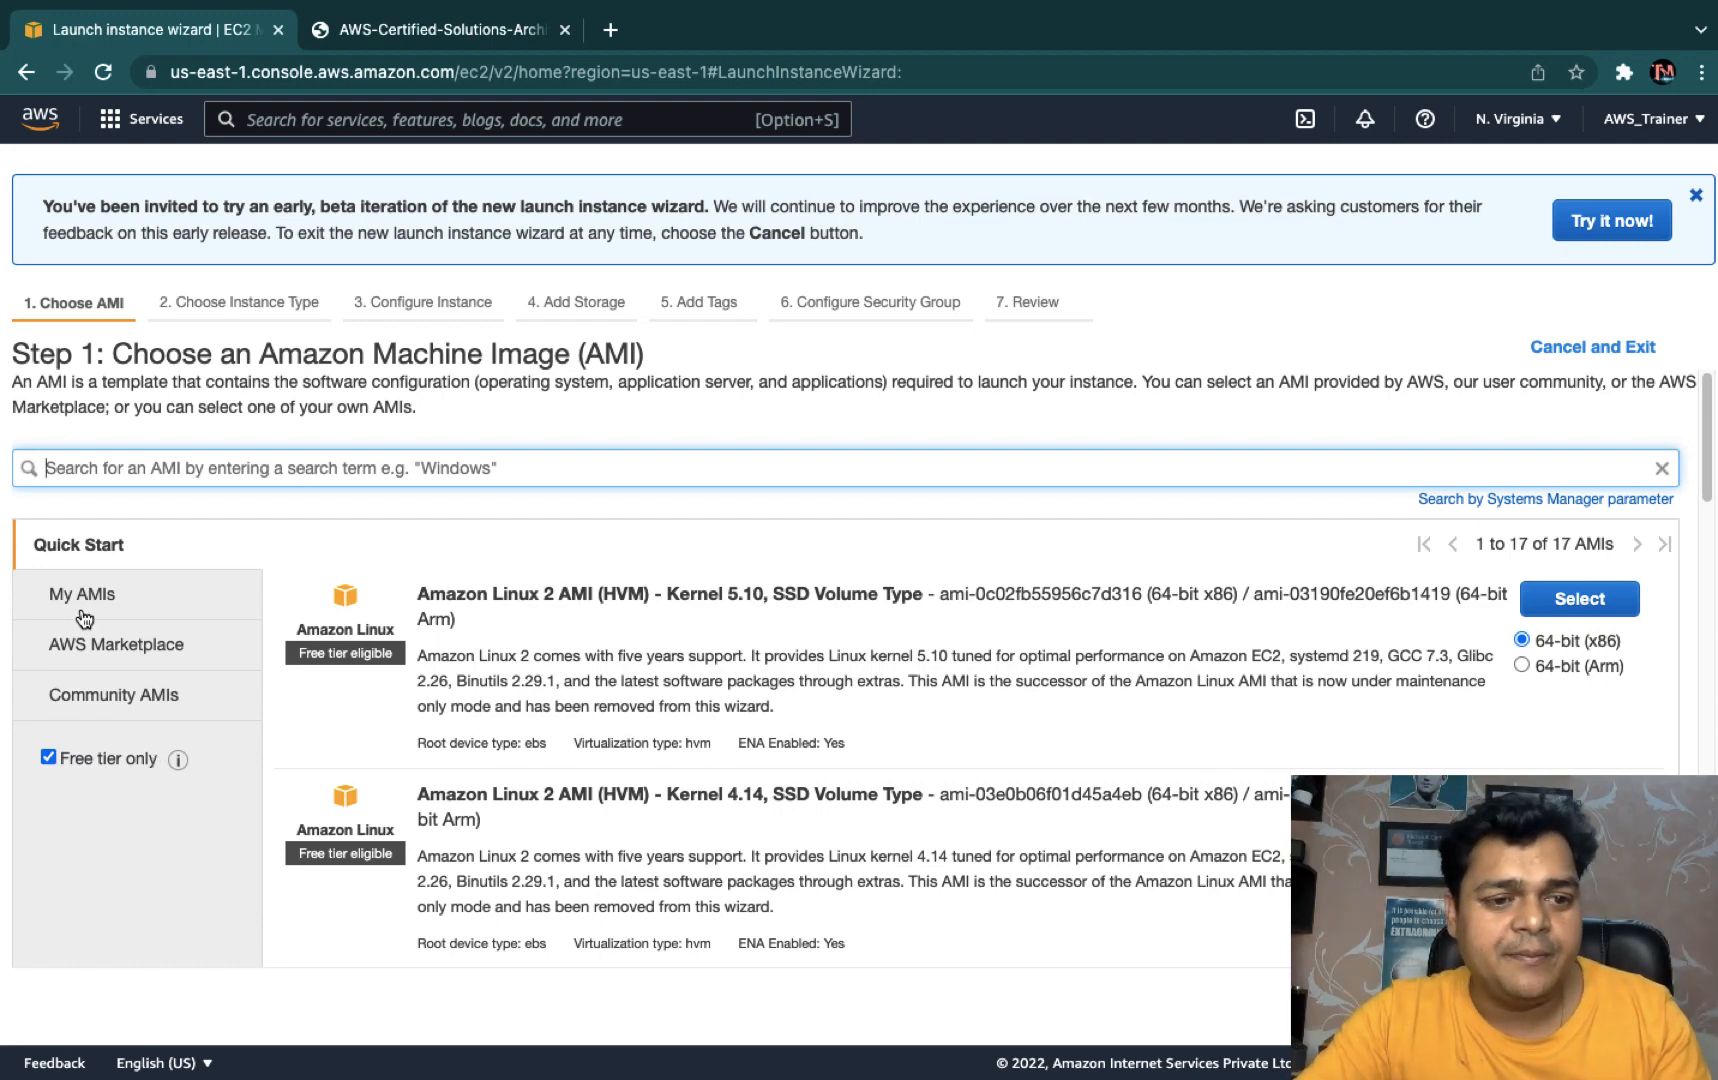
- Open Community AMIs and scroll through the 162,197 images and their operating system filters
left_click(136, 712)
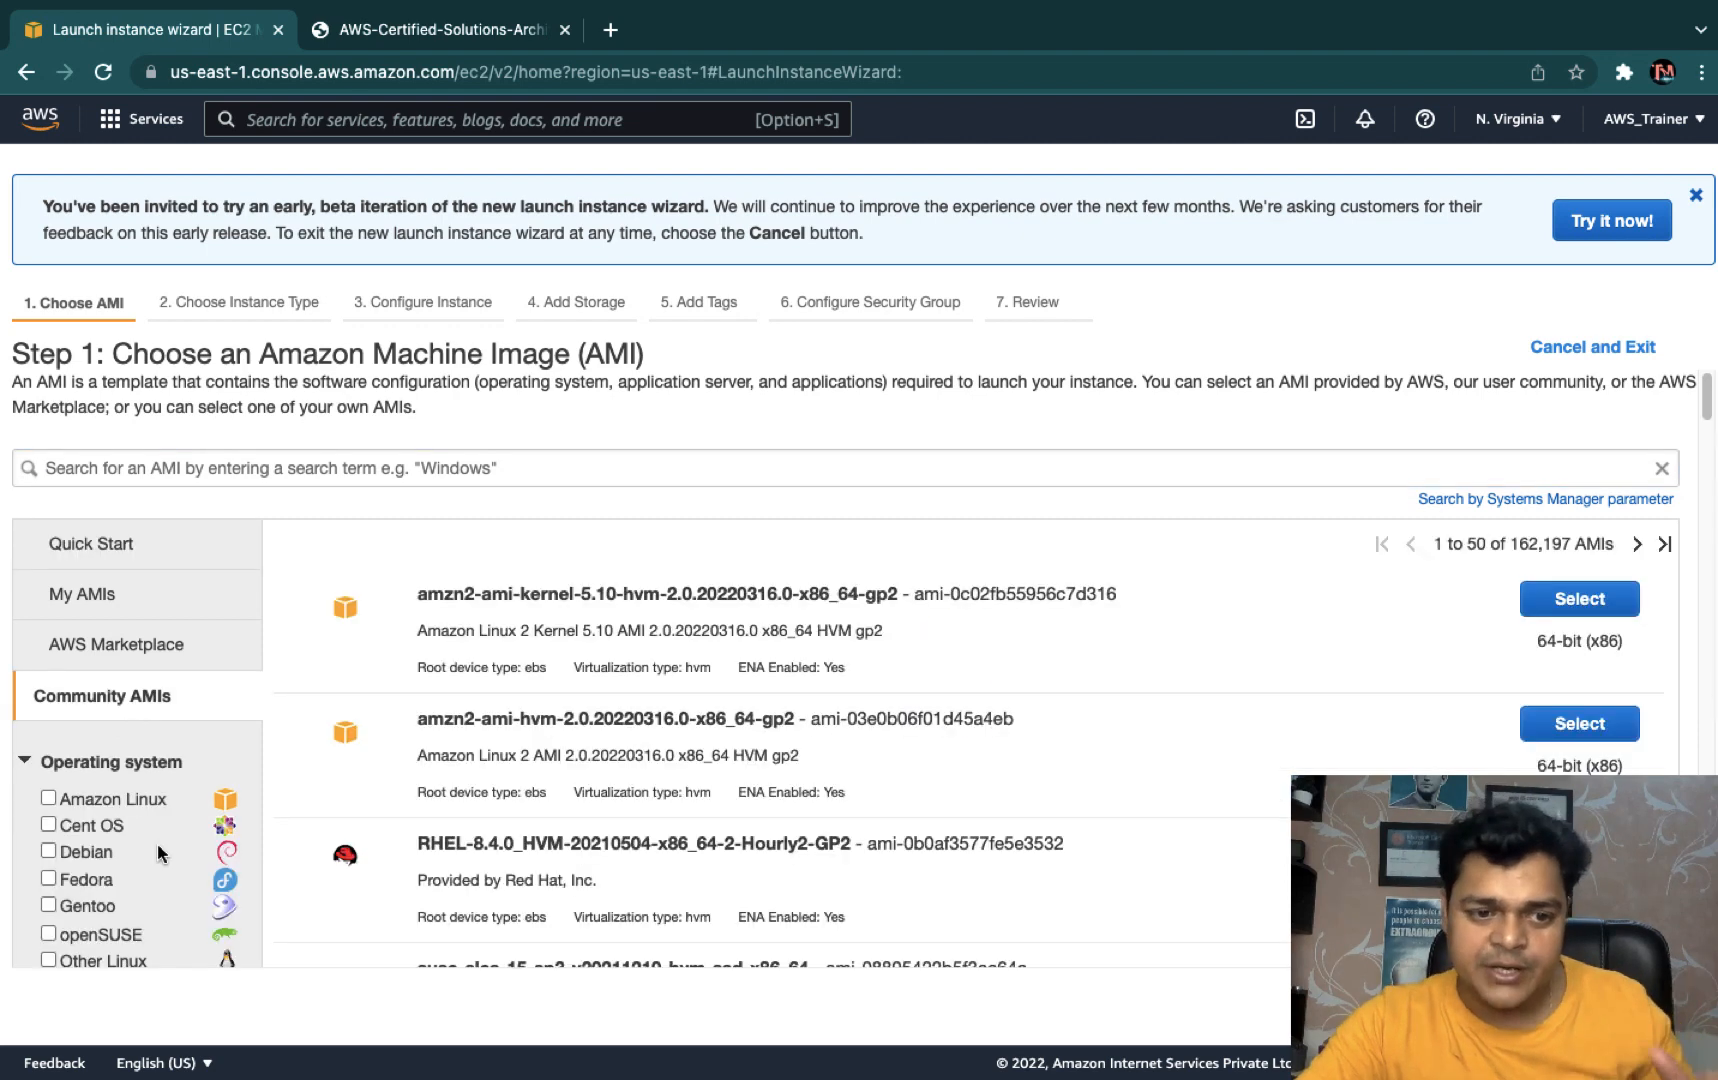
scroll(157, 843, "down", 3)
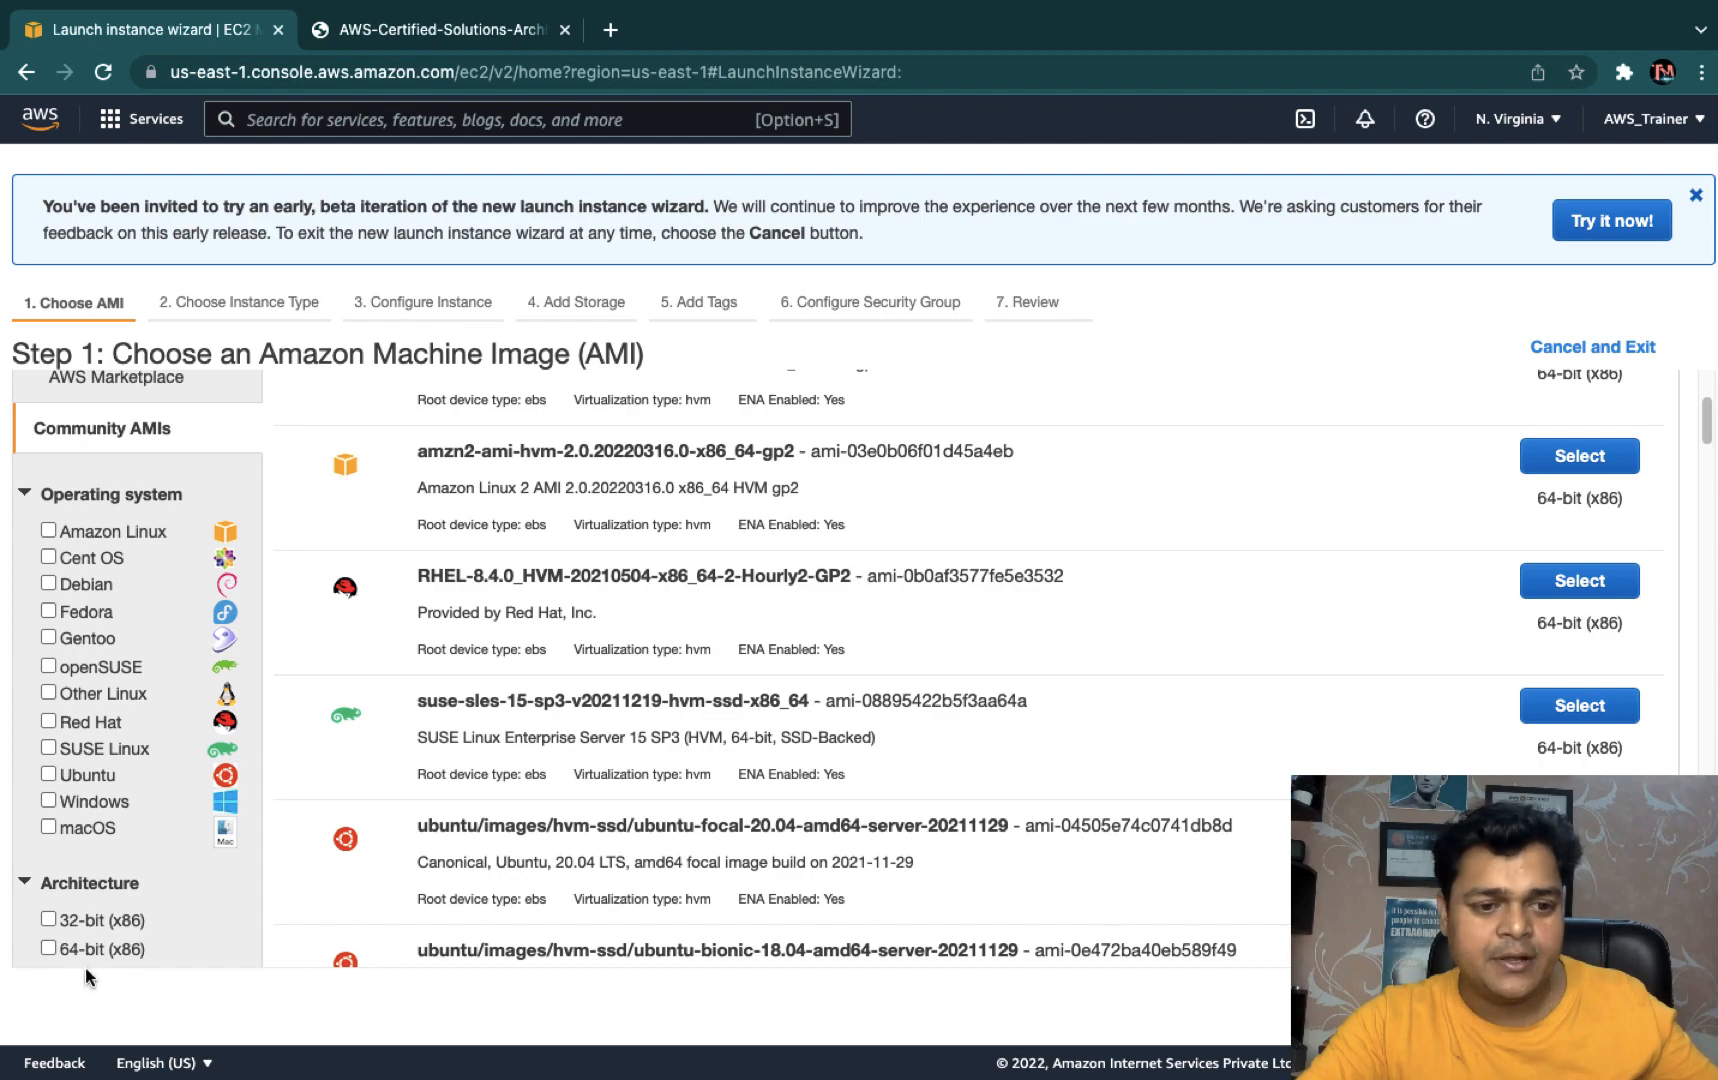
scroll(89, 711, "down", 3)
scroll(89, 711, "up", 5)
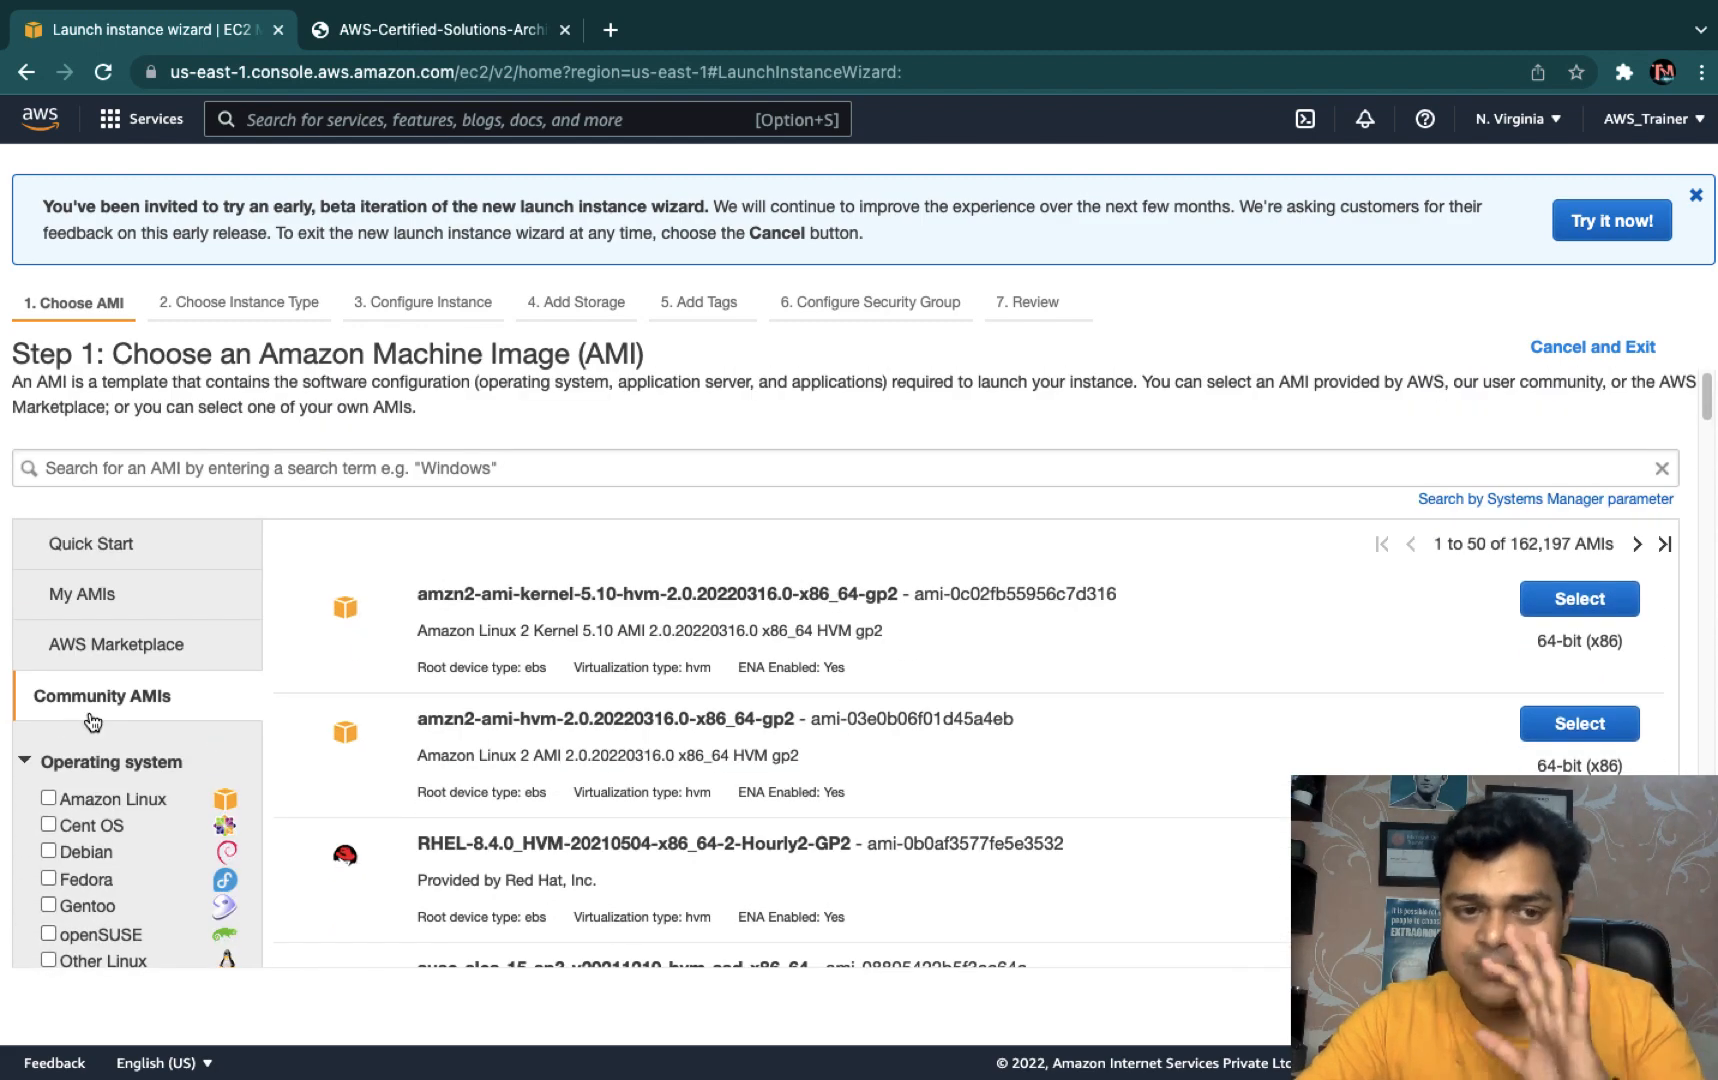
- Back in Quick Start, select the free-tier Microsoft Windows Server 2012 R2 Base image
left_click(97, 543)
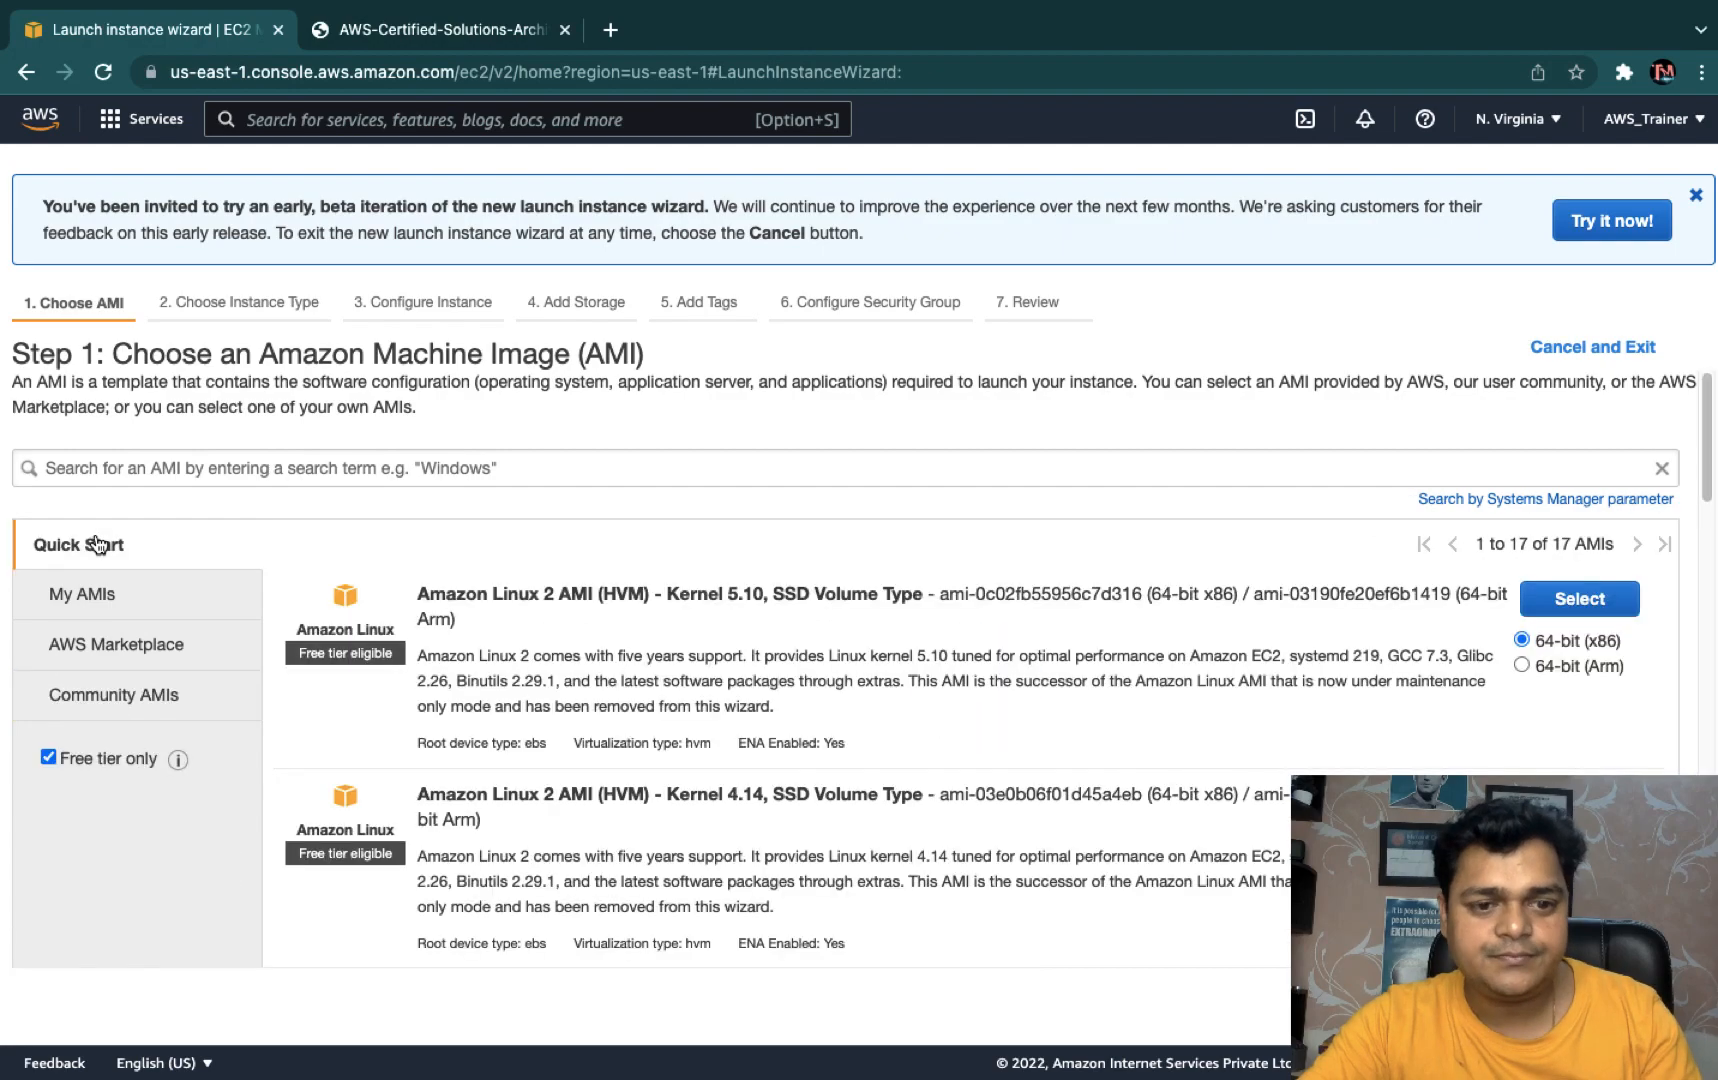
scroll(604, 940, "down", 4)
scroll(604, 940, "down", 15)
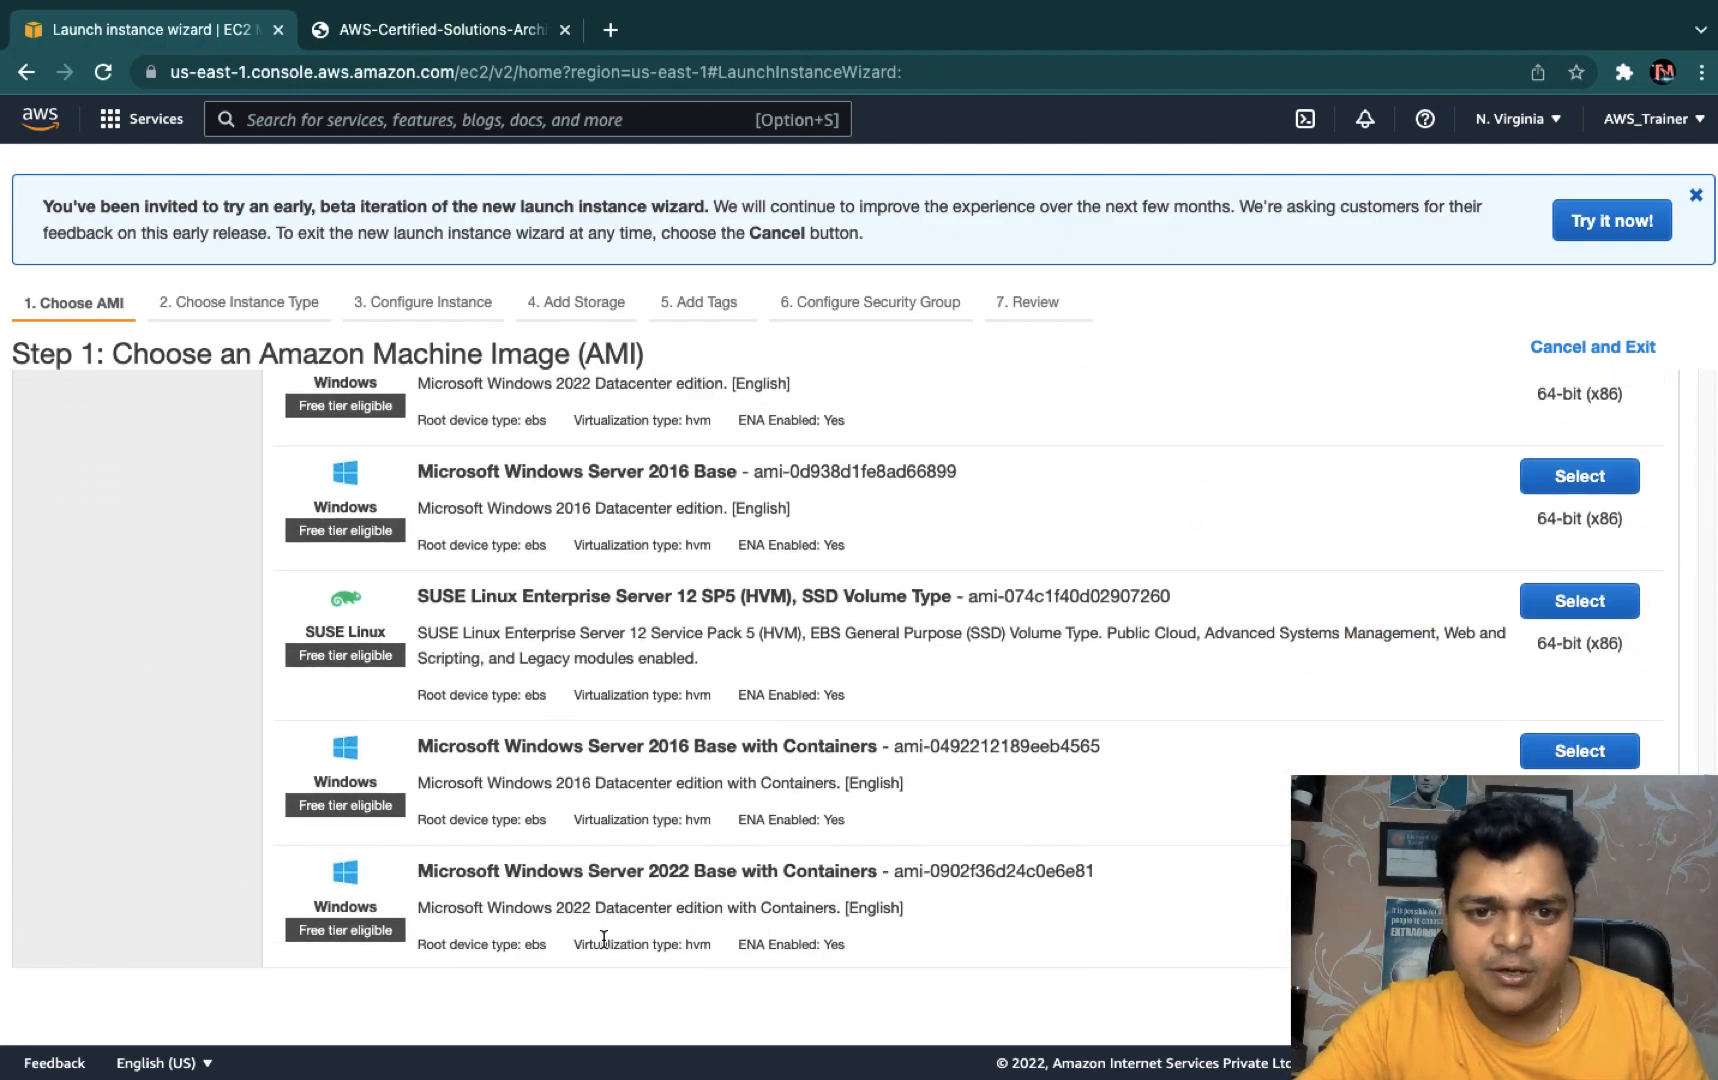
scroll(604, 940, "up", 3)
scroll(604, 945, "down", 4)
scroll(604, 946, "down", 2)
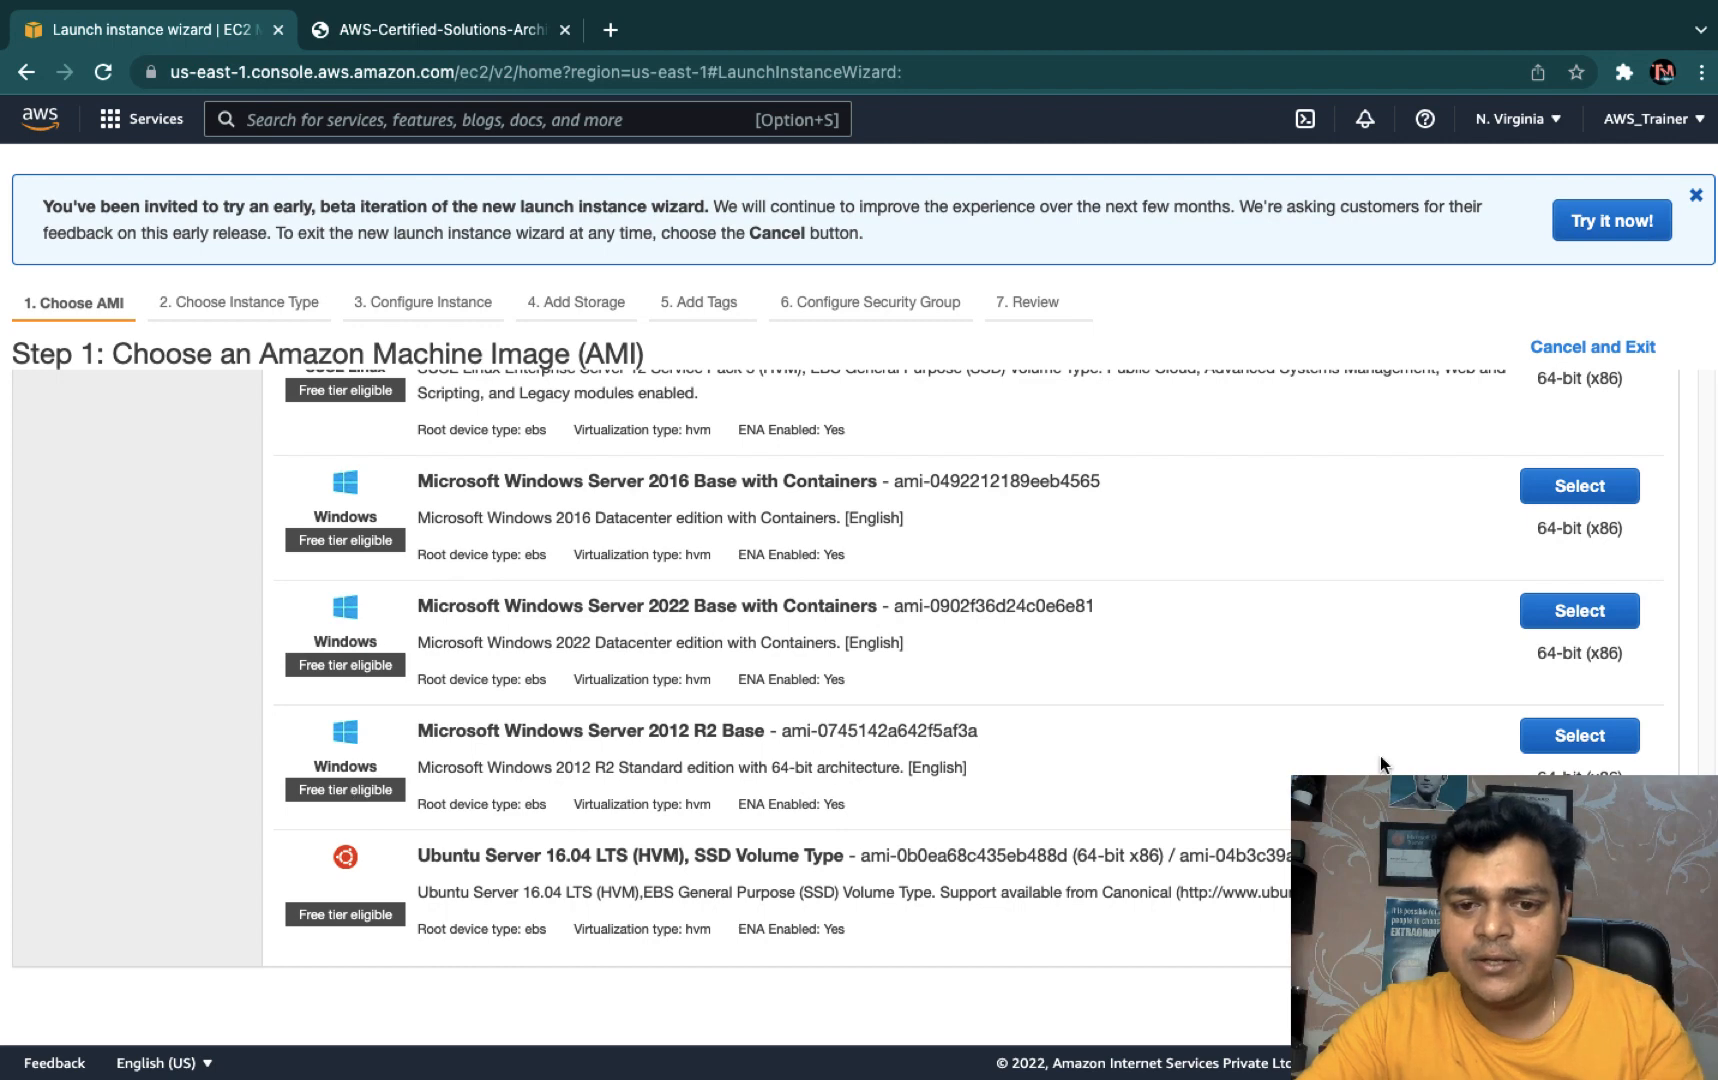
left_click(1570, 733)
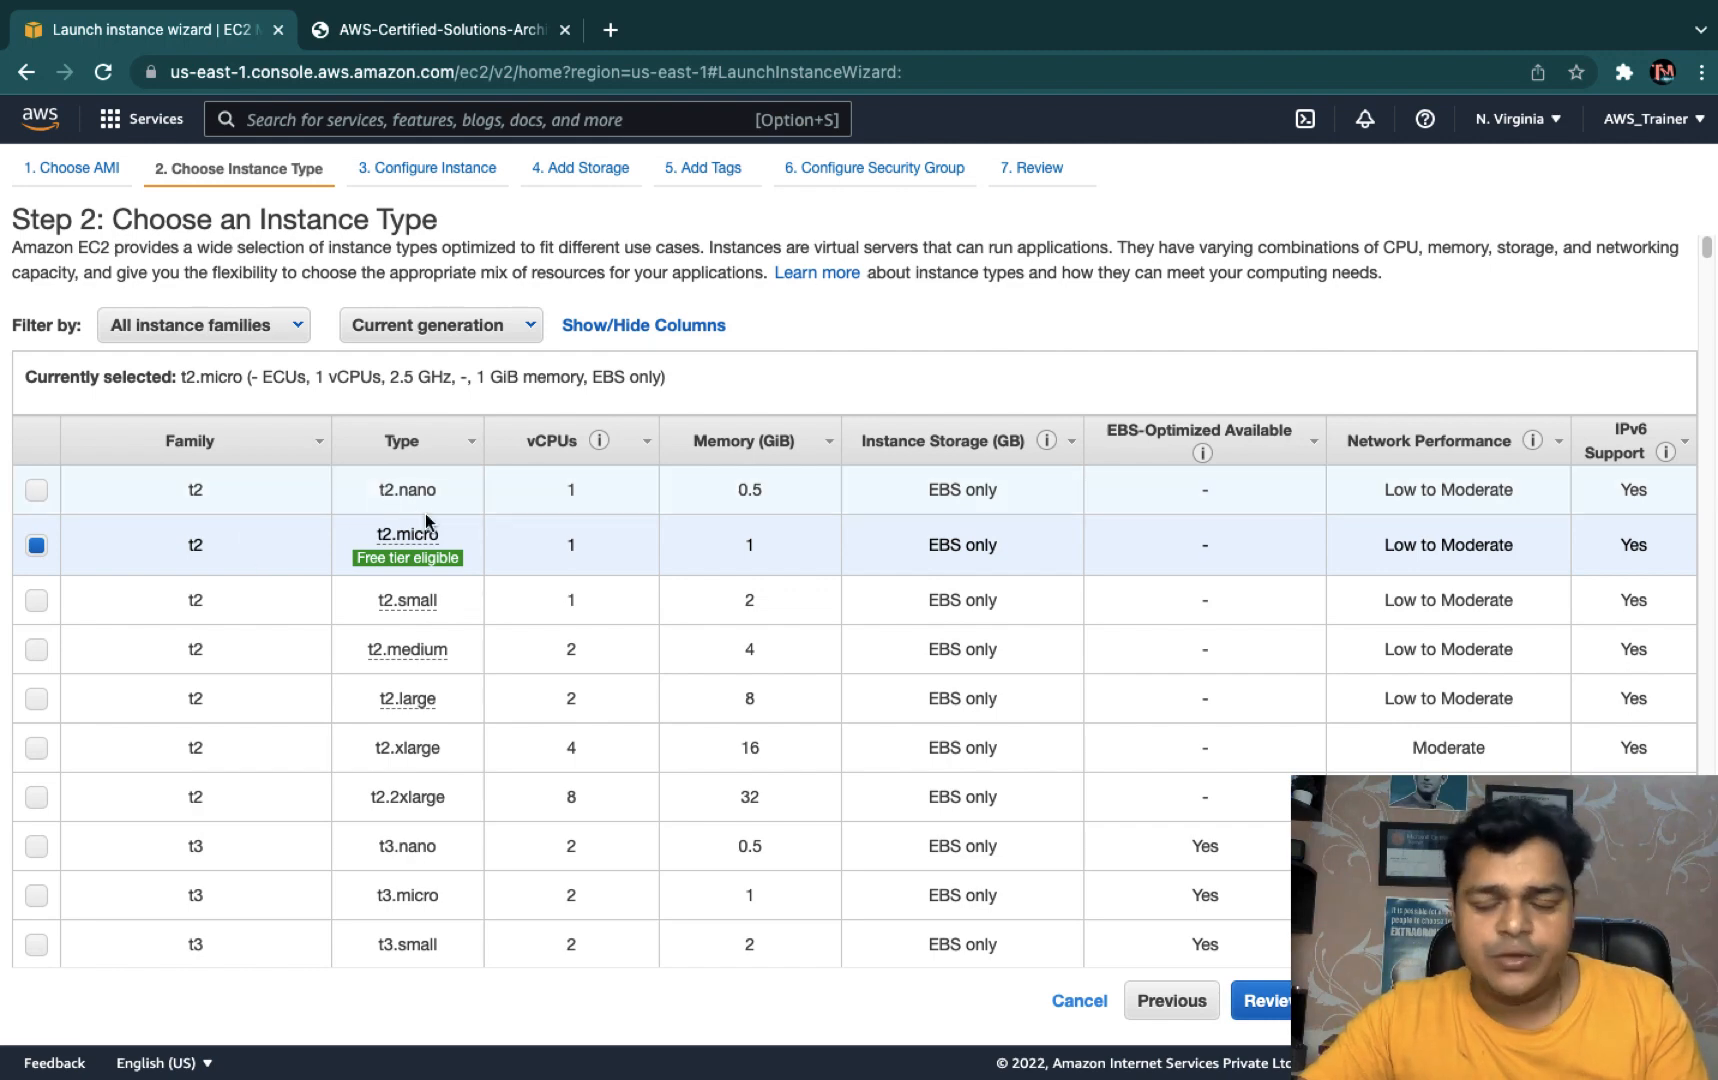
mouse_move(424, 565)
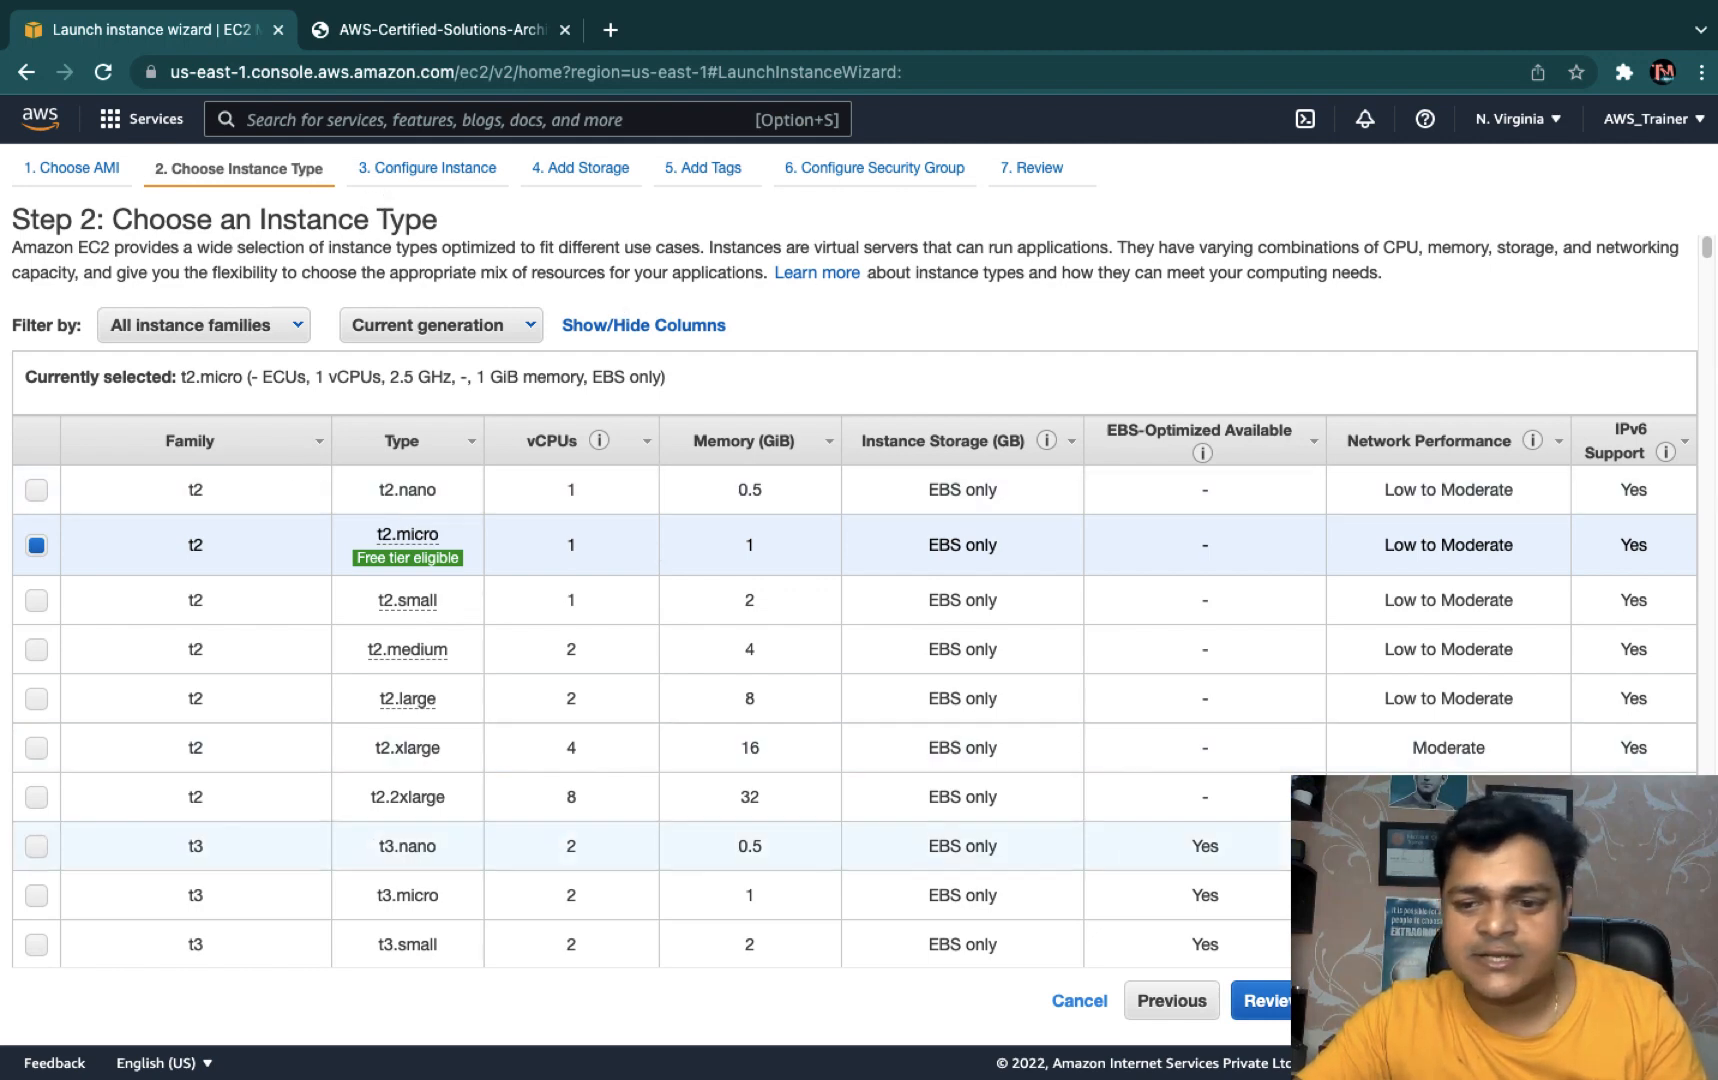
- Keep t2.micro with 1 instance and default details, advancing to the 30 GiB storage step
left_click(1555, 1001)
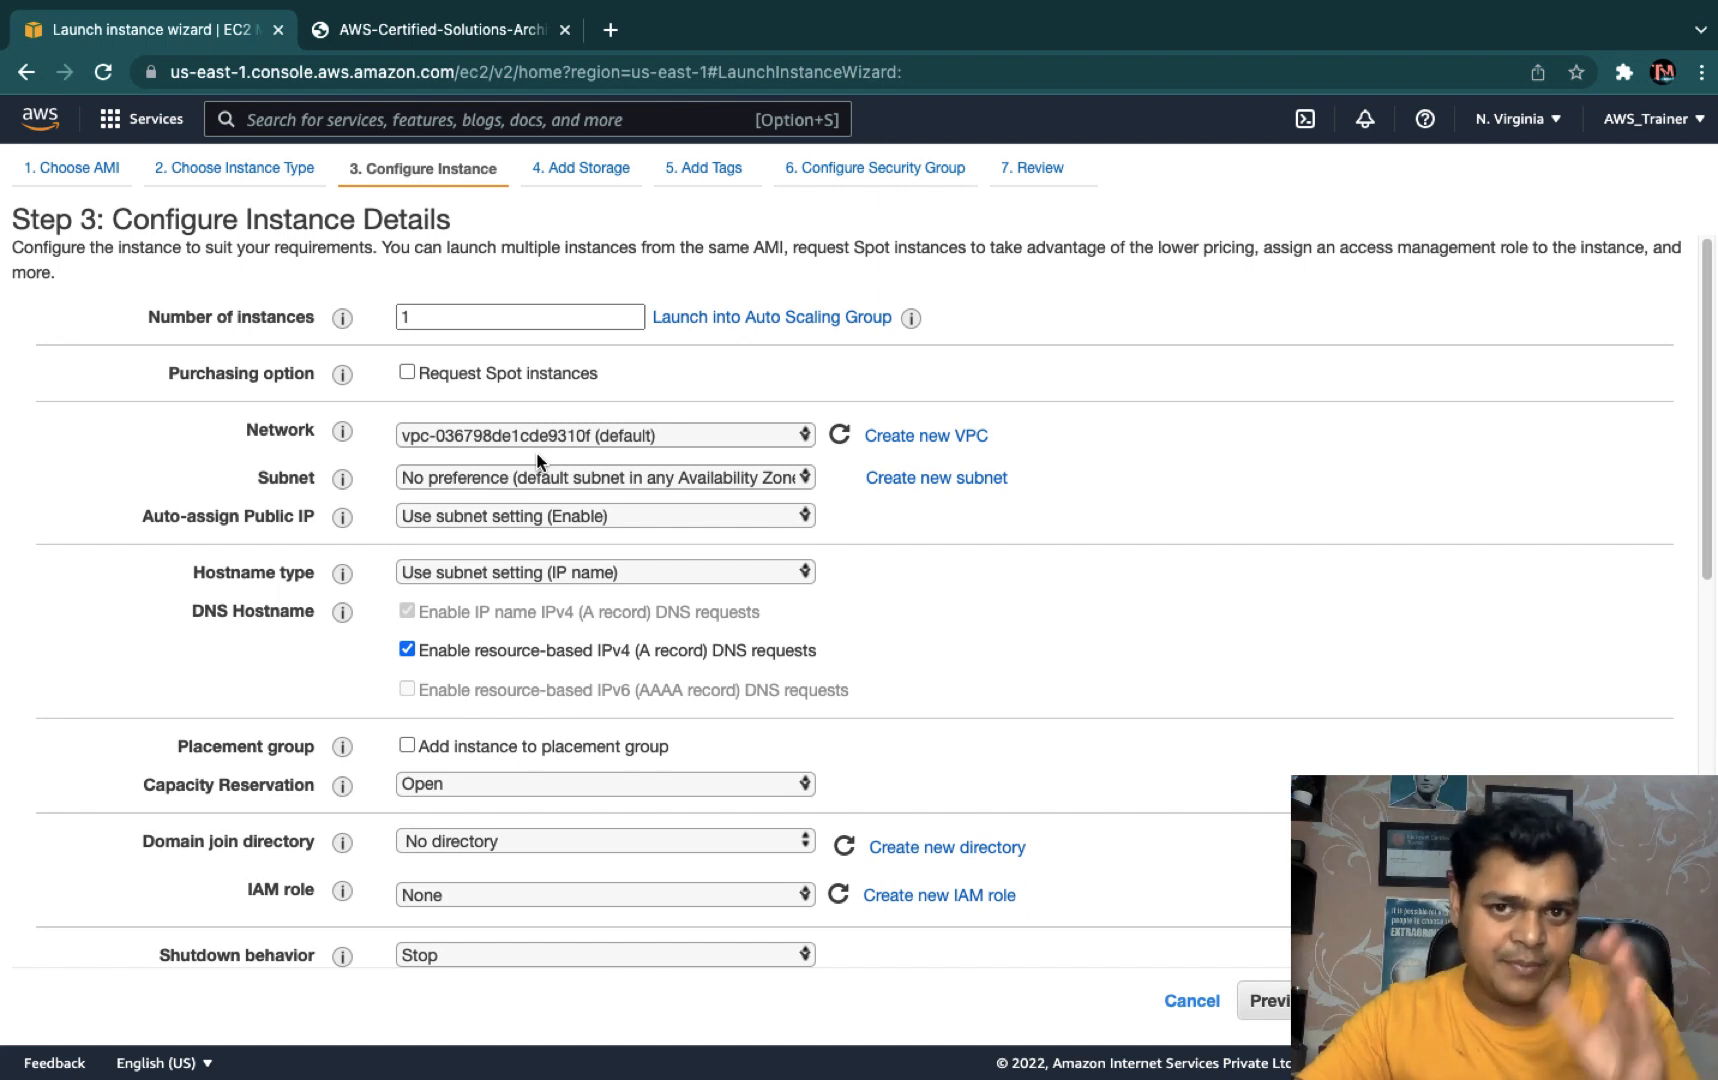
left_click(411, 313)
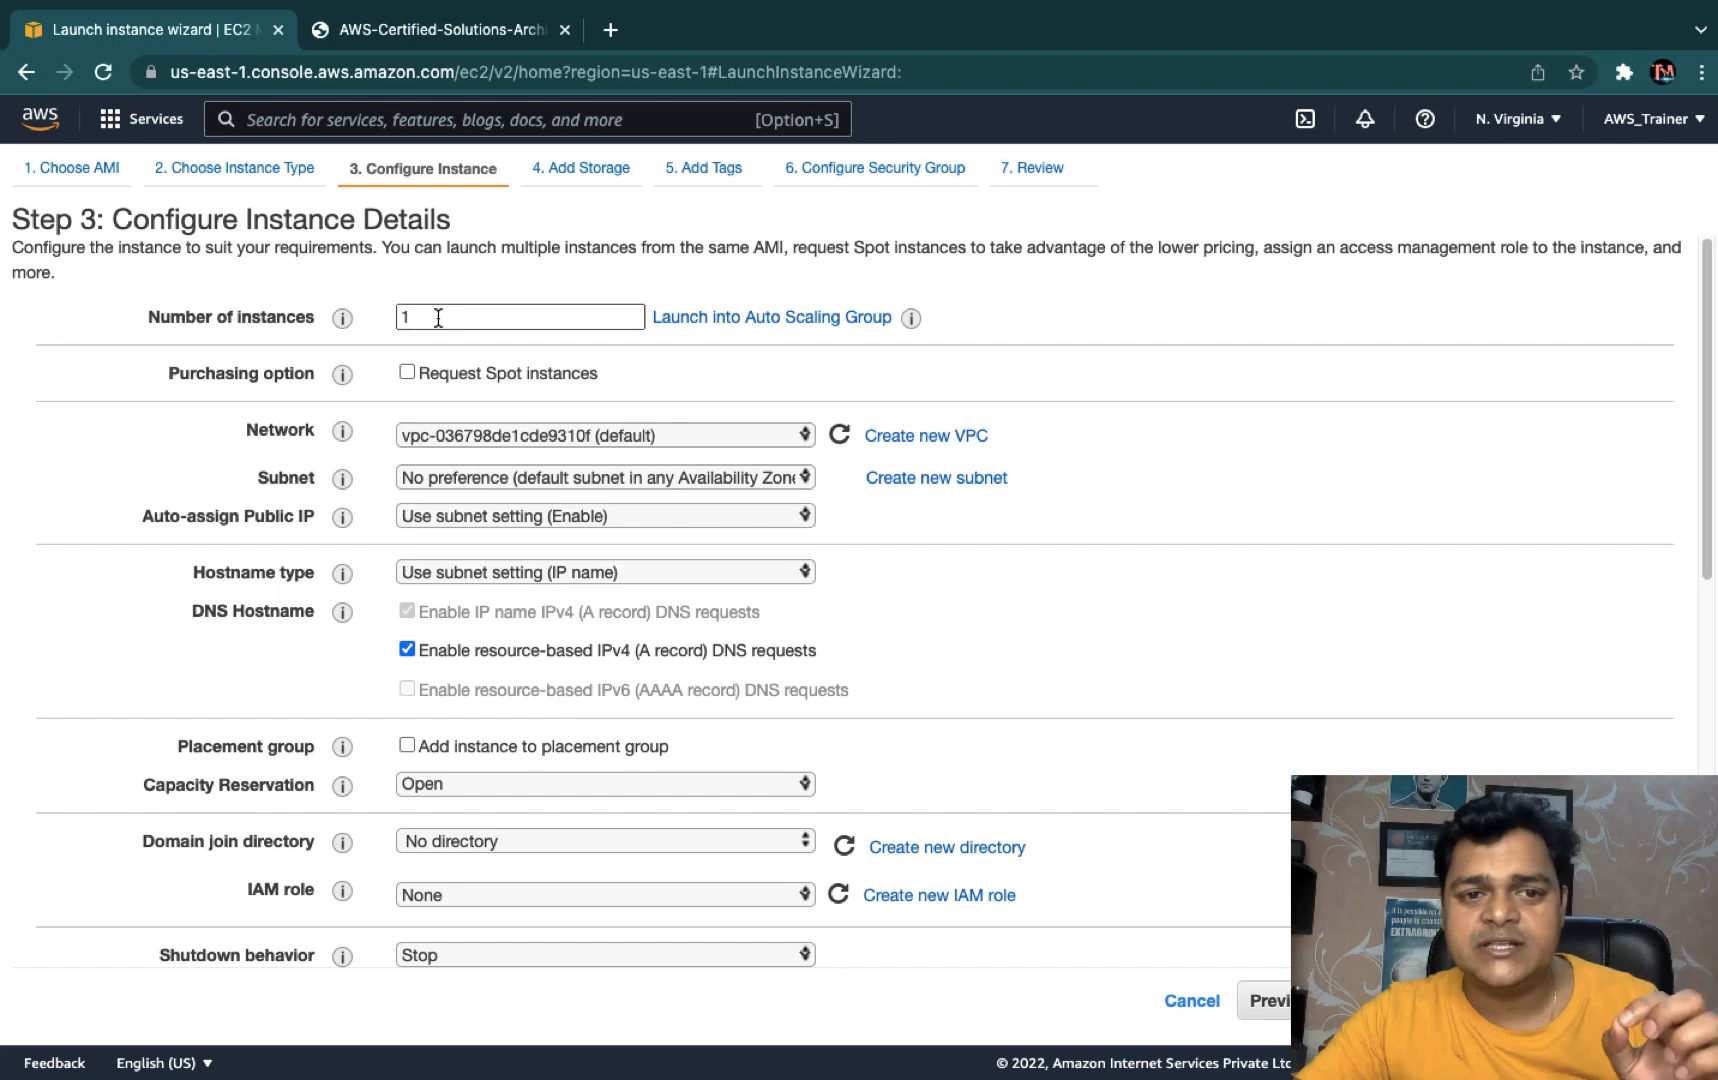
double_click(437, 318)
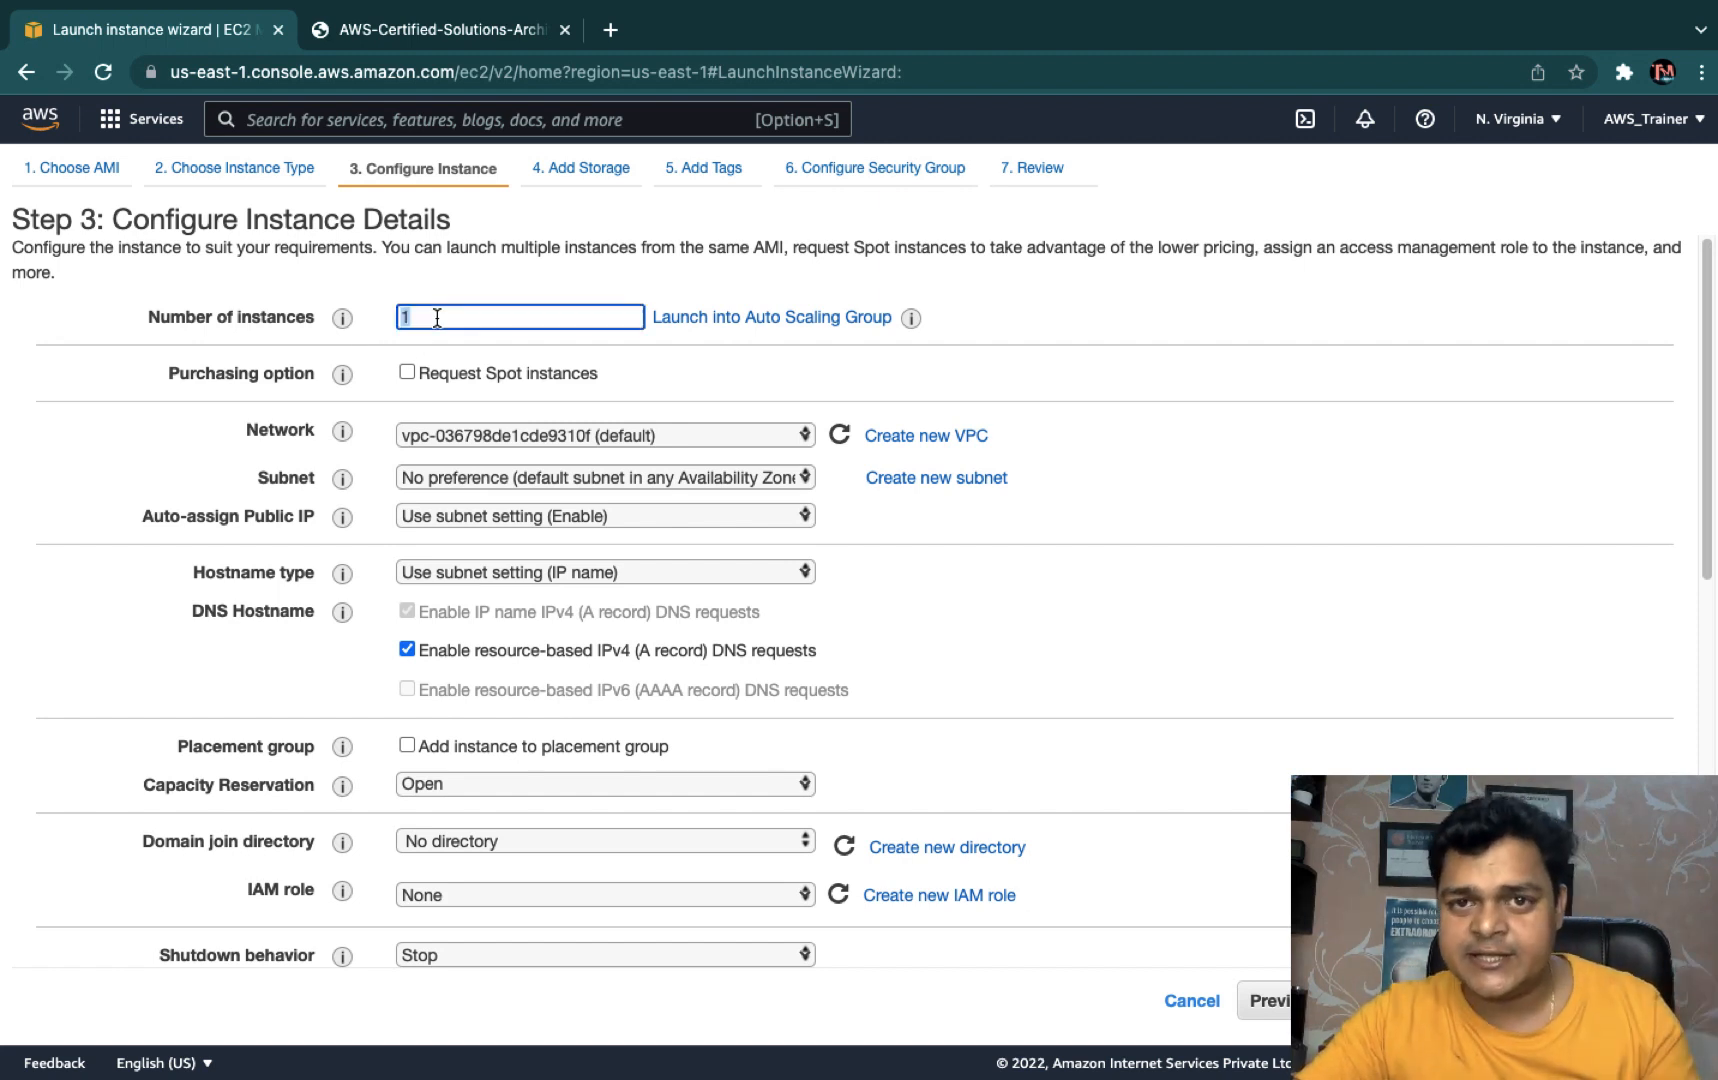
left_click(473, 316)
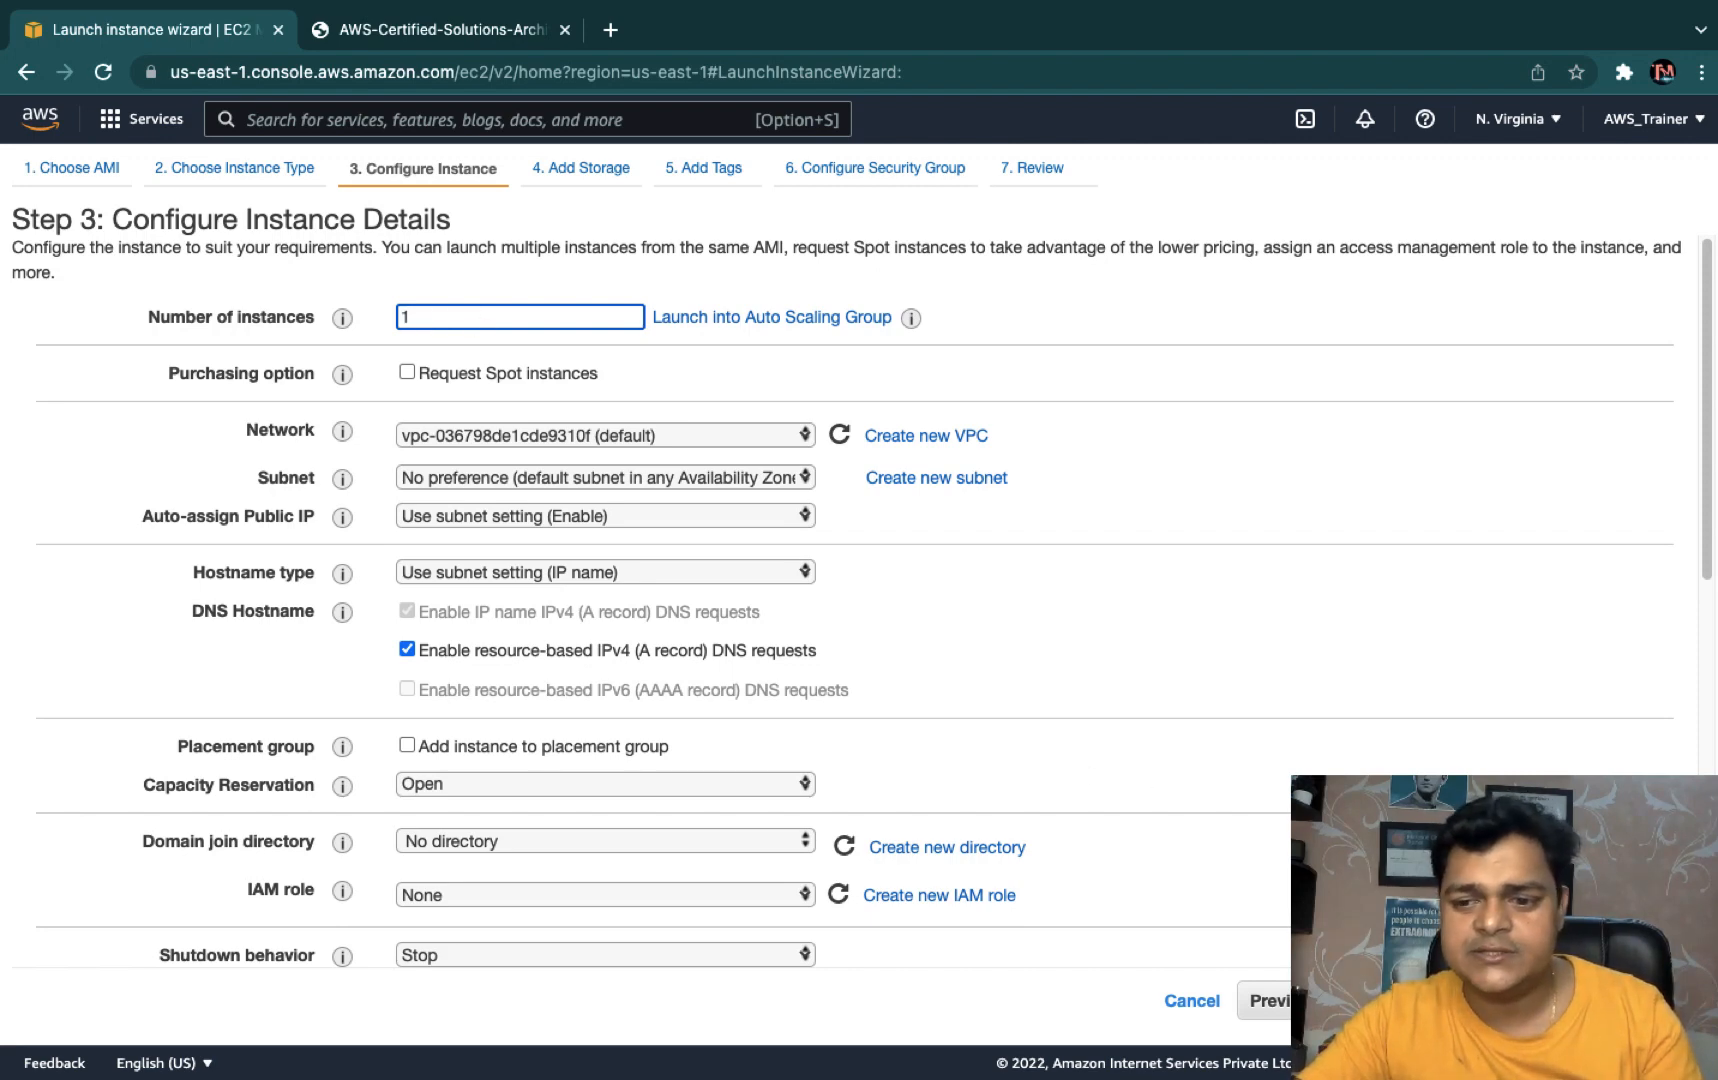
left_click(1617, 1001)
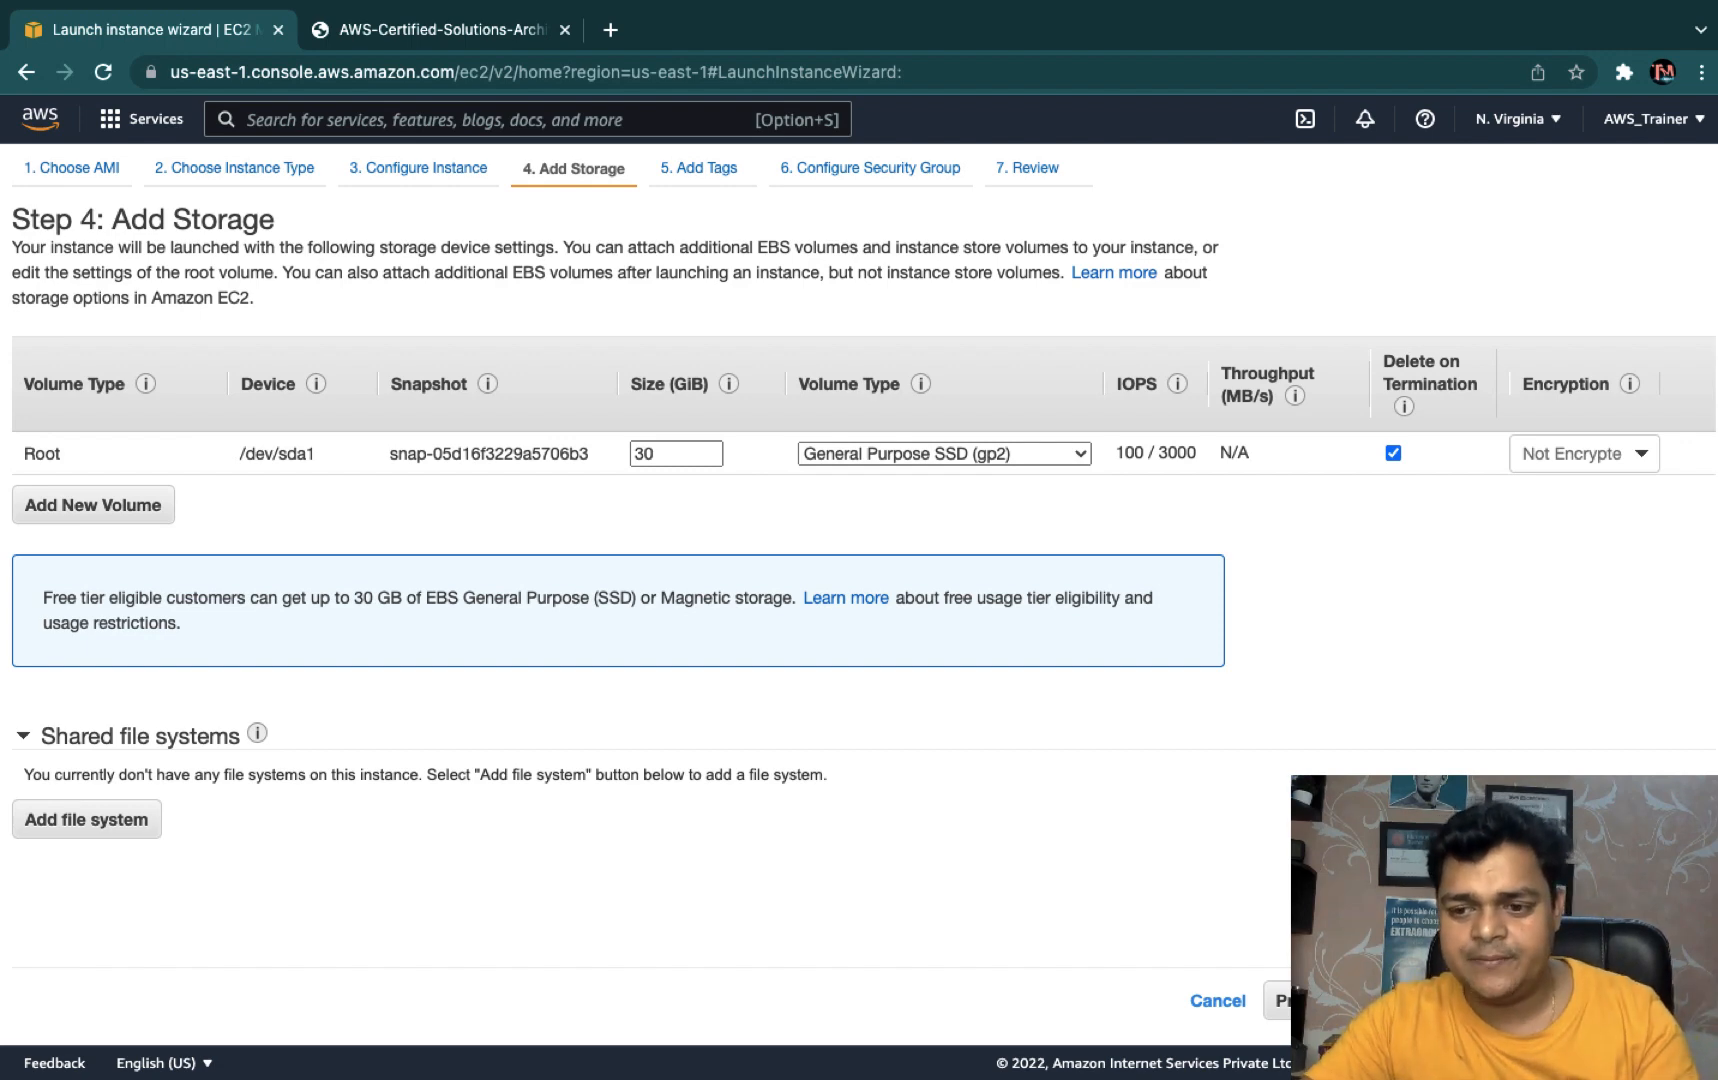
- Skip storage and tags, keep launch-wizard-1 allowing RDP port 3389, and reach the launch review
left_click(1626, 1001)
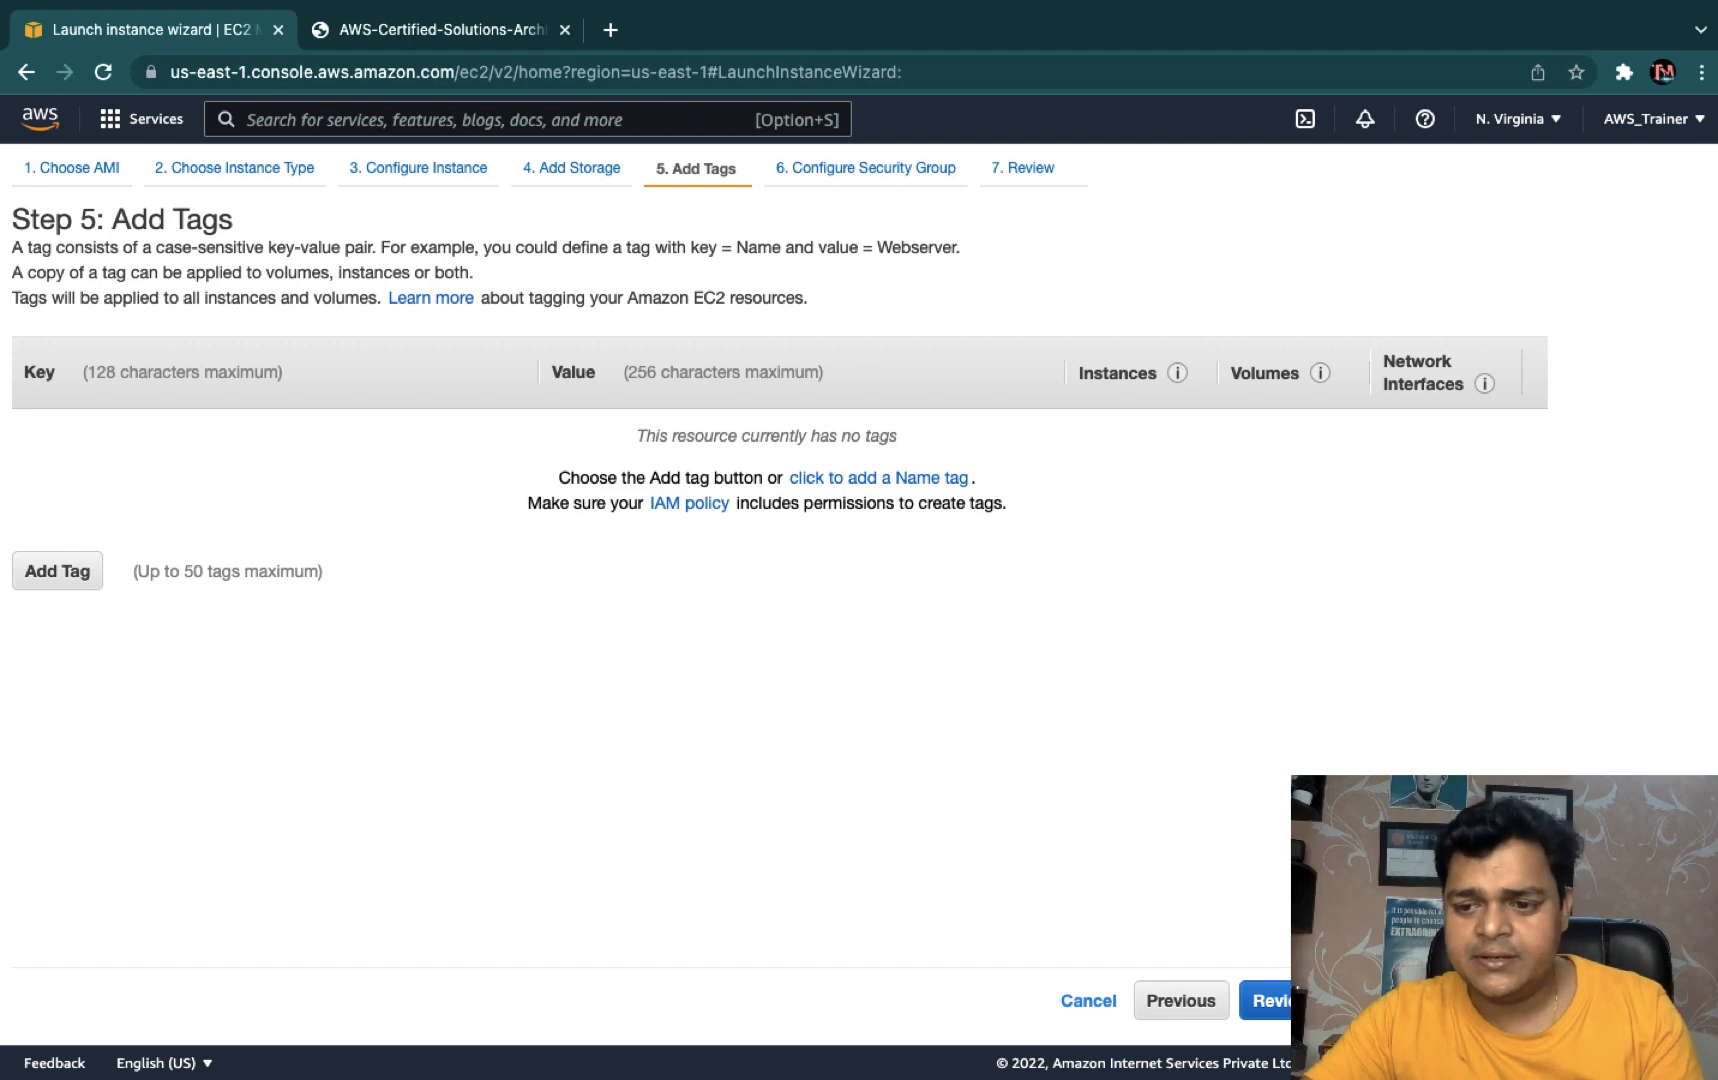
left_click(1590, 1001)
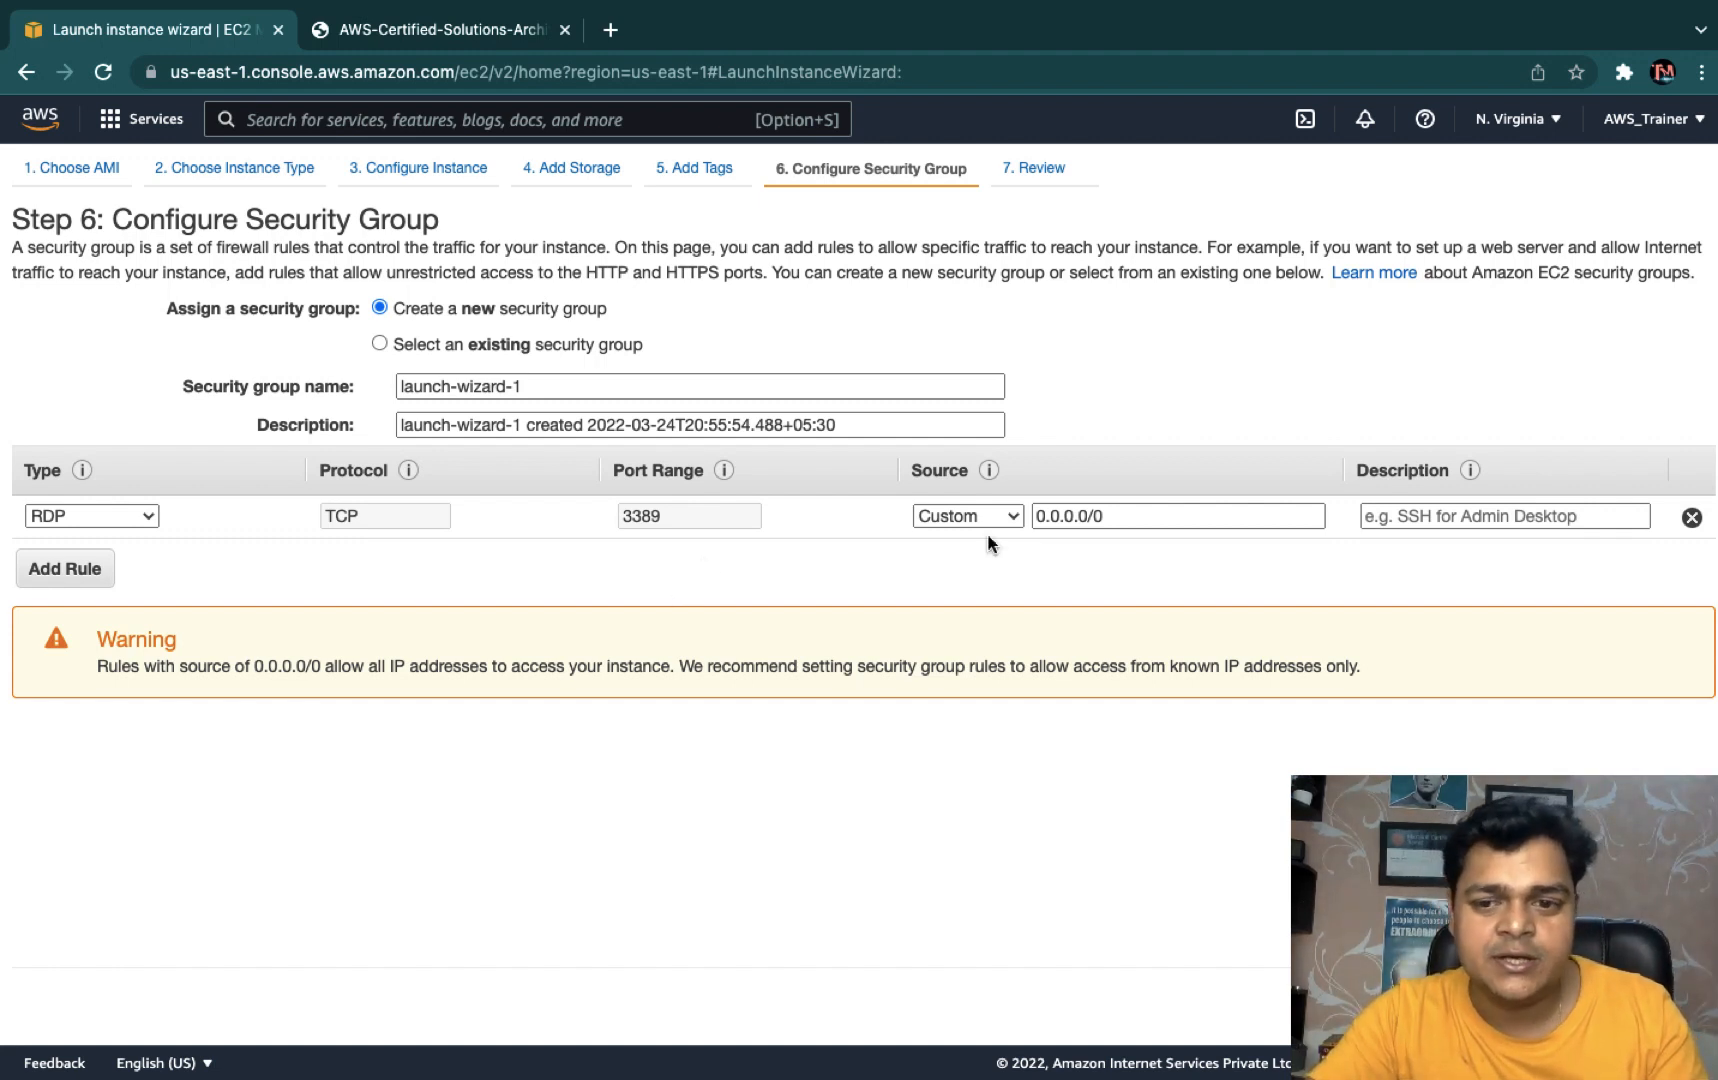
left_click(1620, 1002)
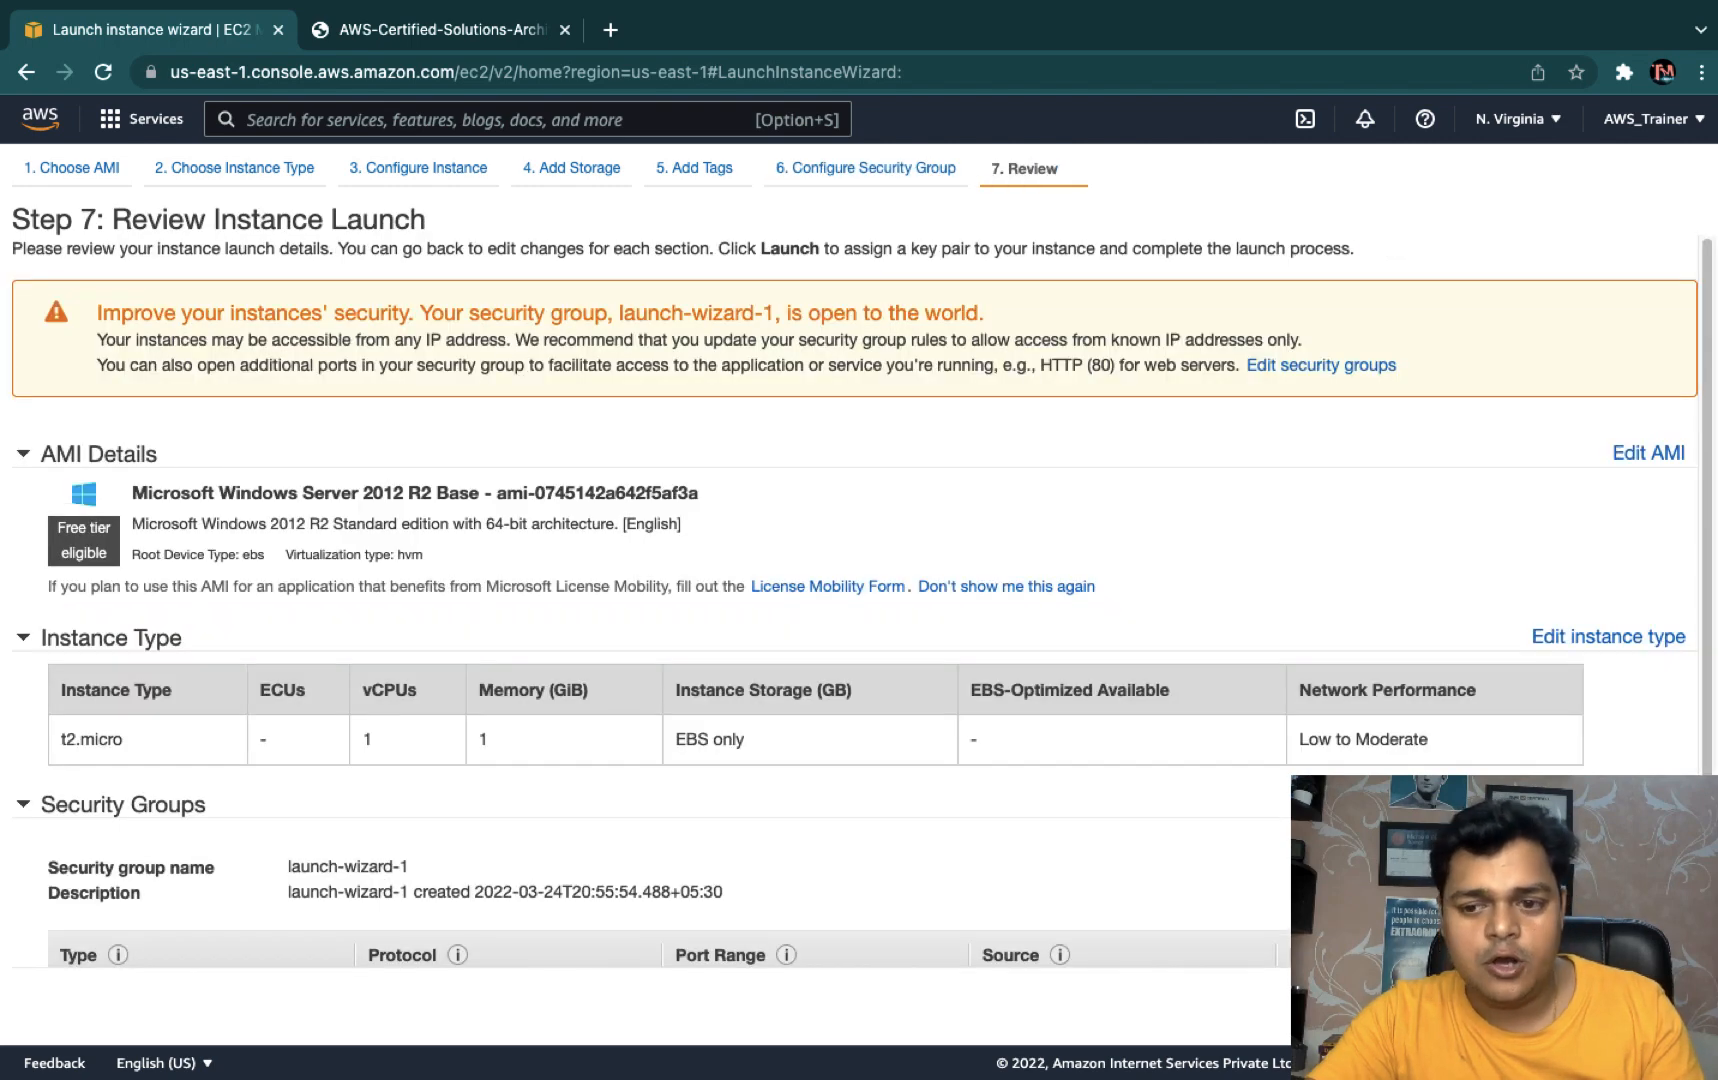
- Create a new key pair named aws-class, download aws-class.pem, and launch the instance
left_click(1620, 1002)
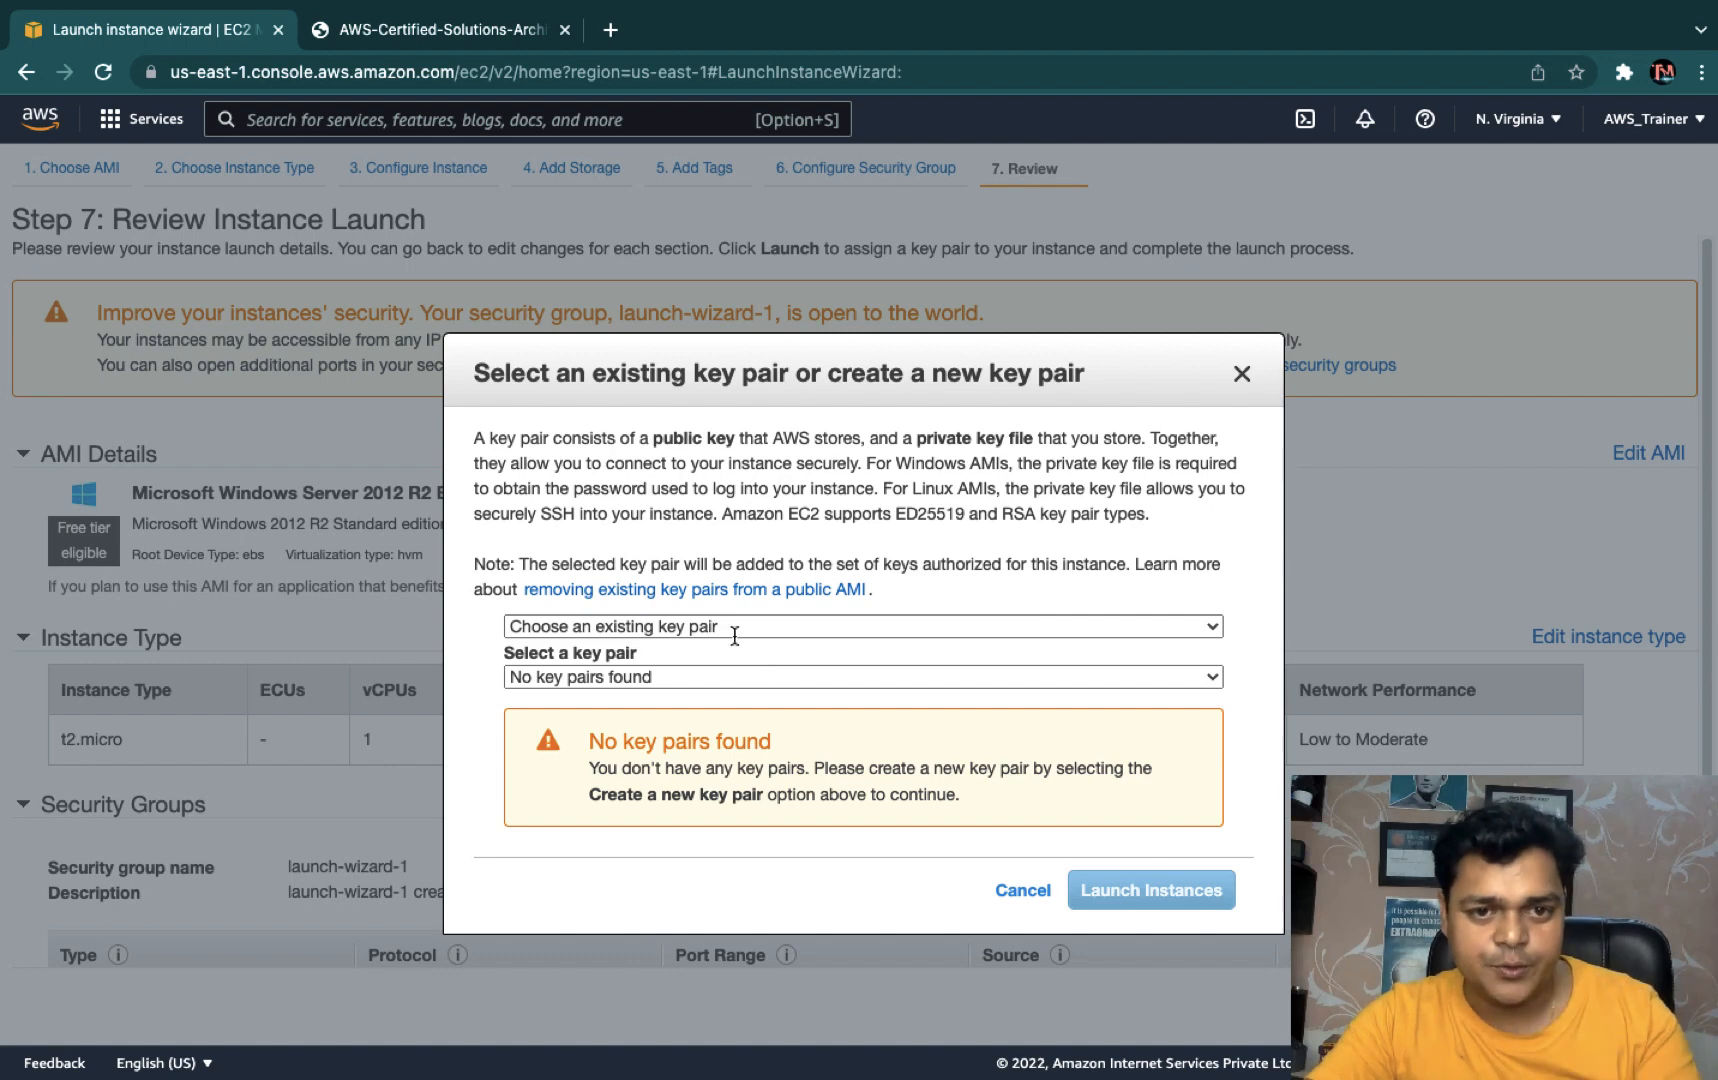
left_click(797, 625)
left_click(645, 655)
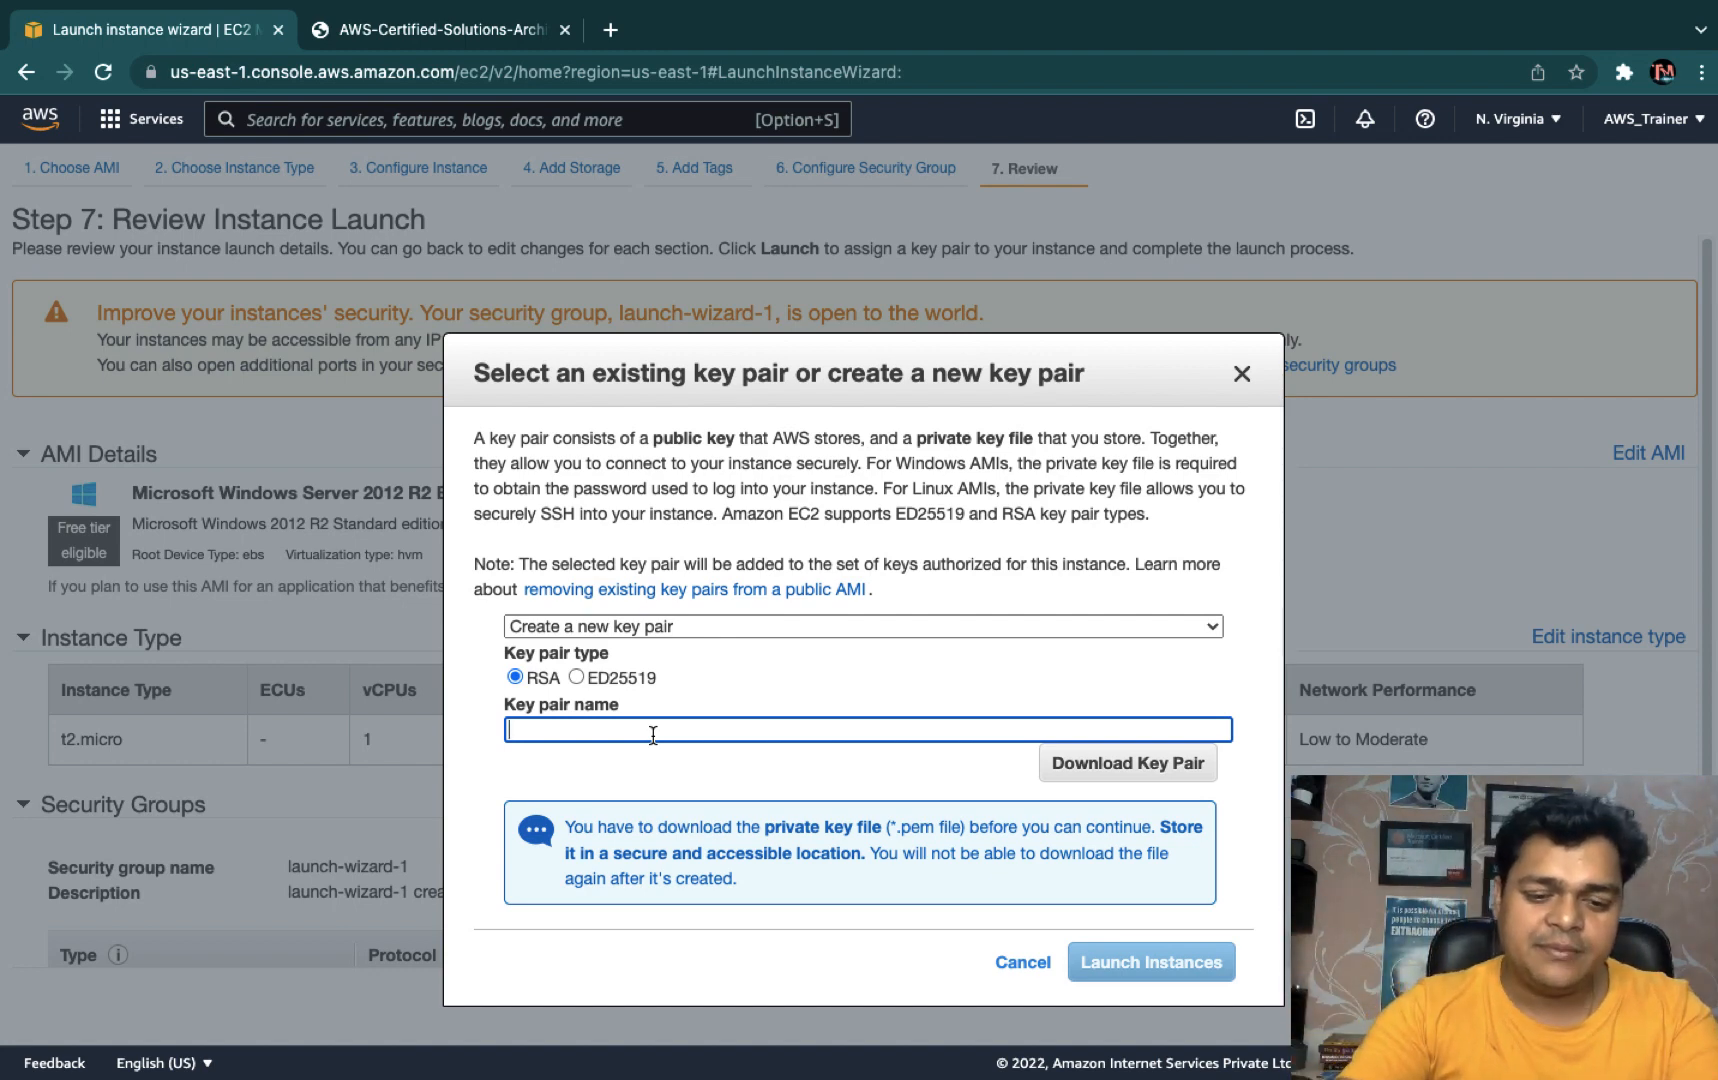
type("c")
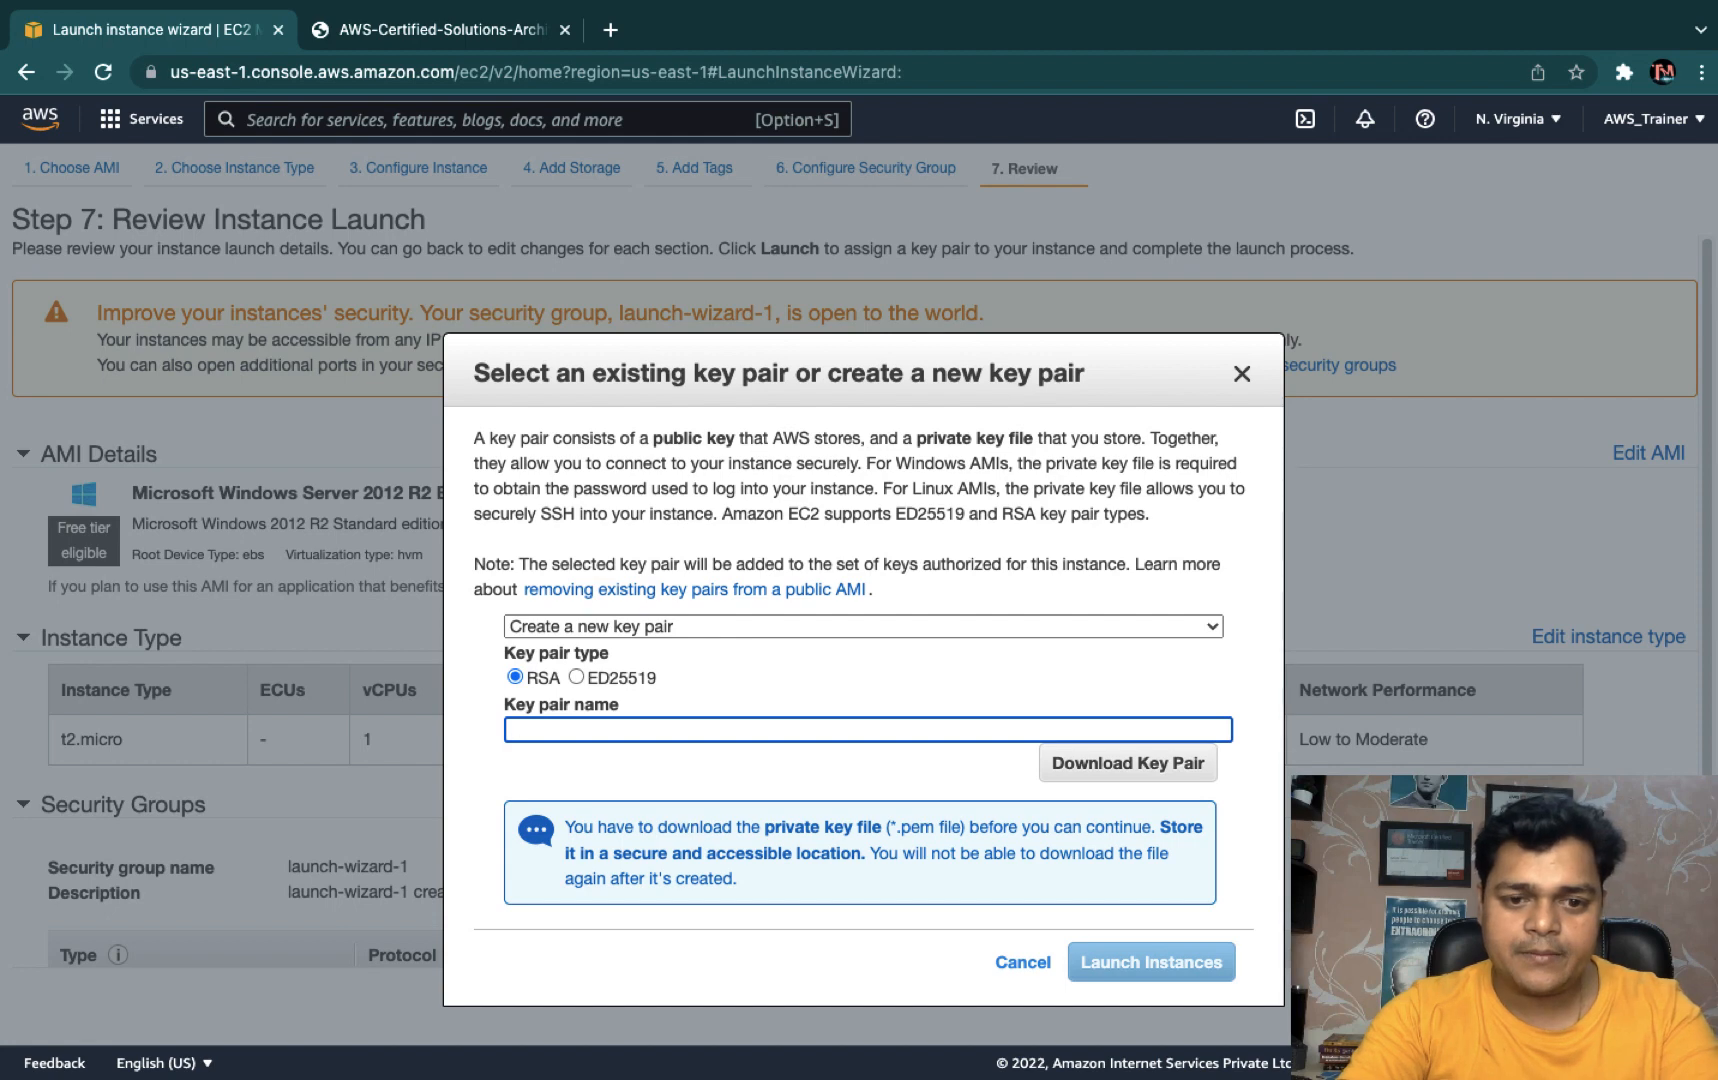
type("aws-class")
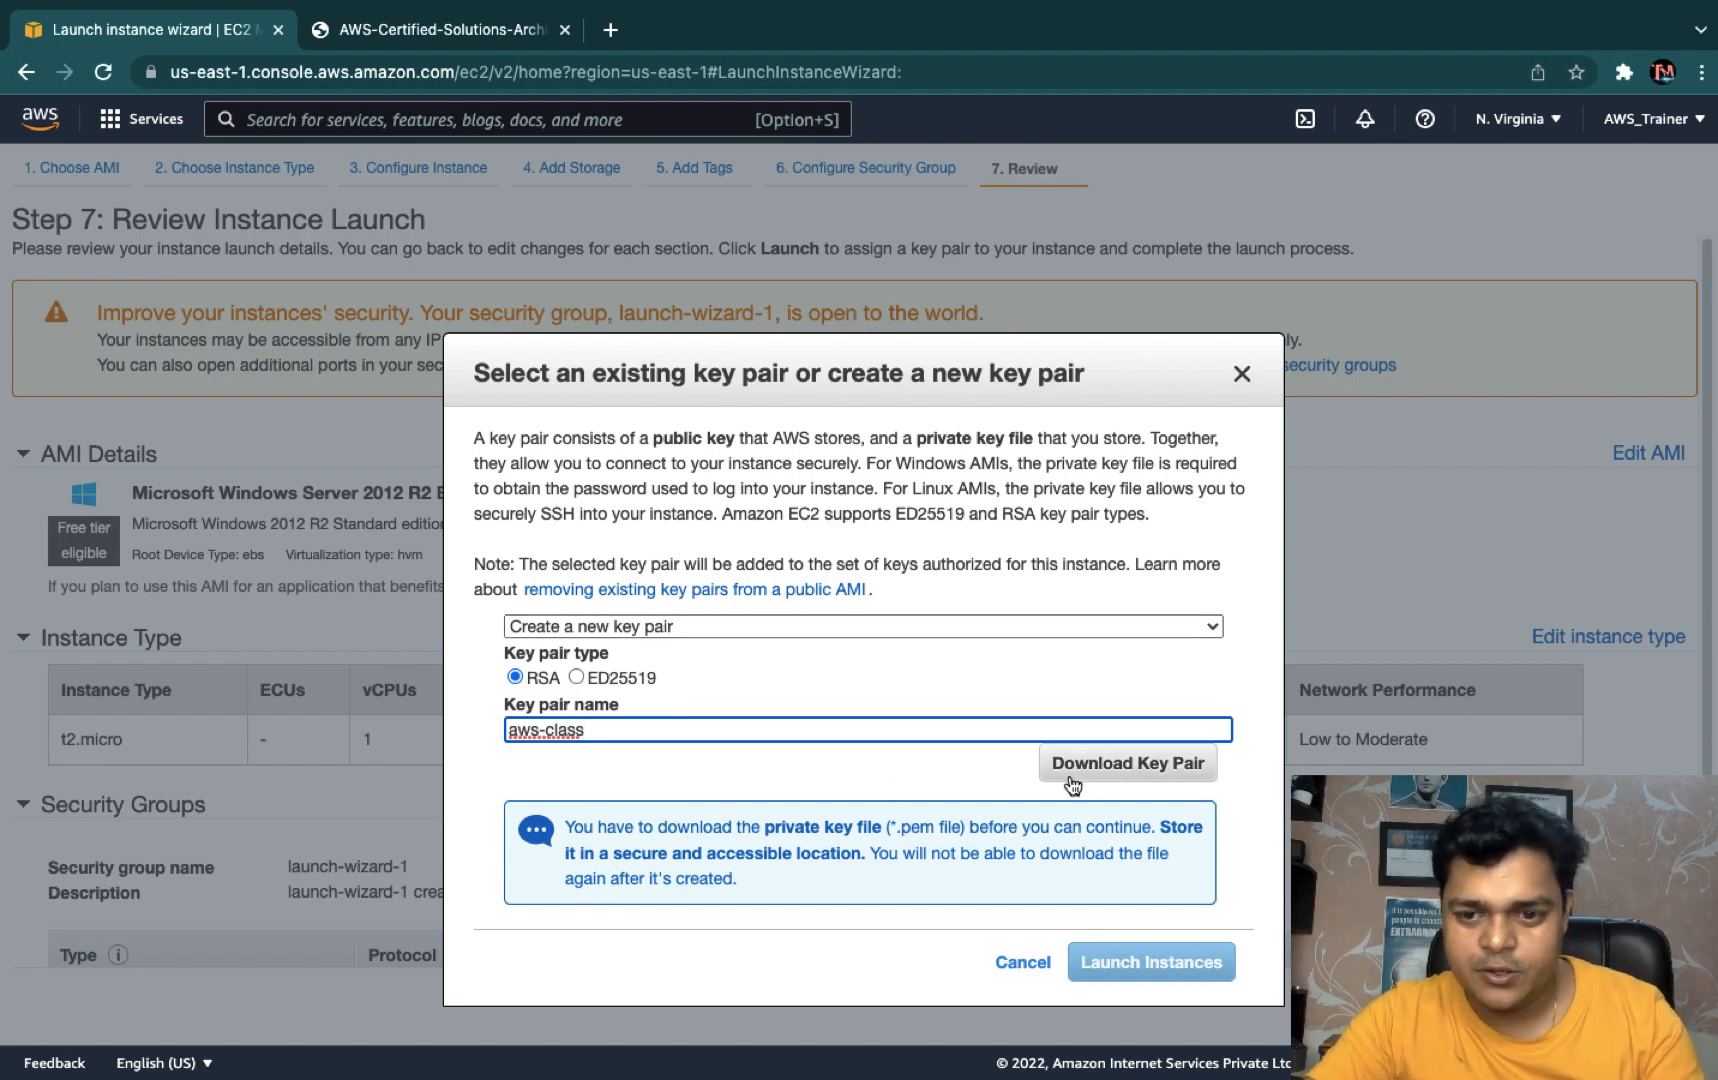
left_click(1114, 770)
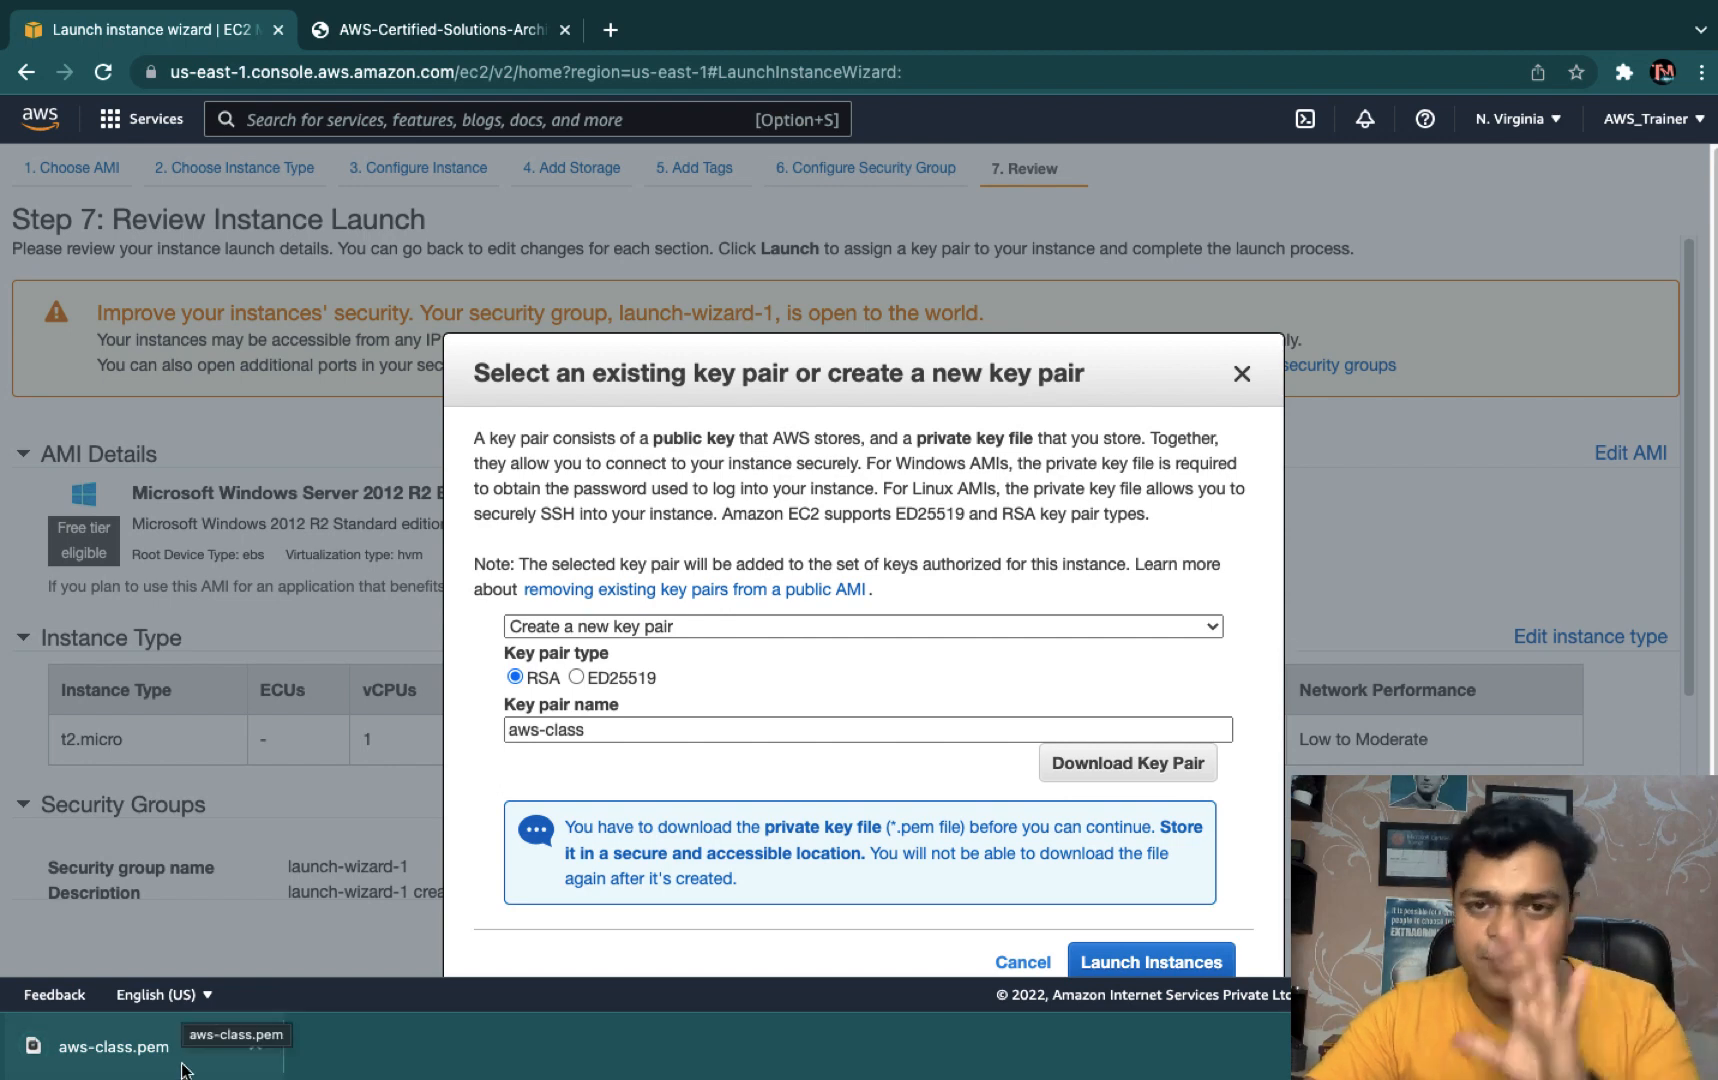
scroll(900, 735, "down", 1)
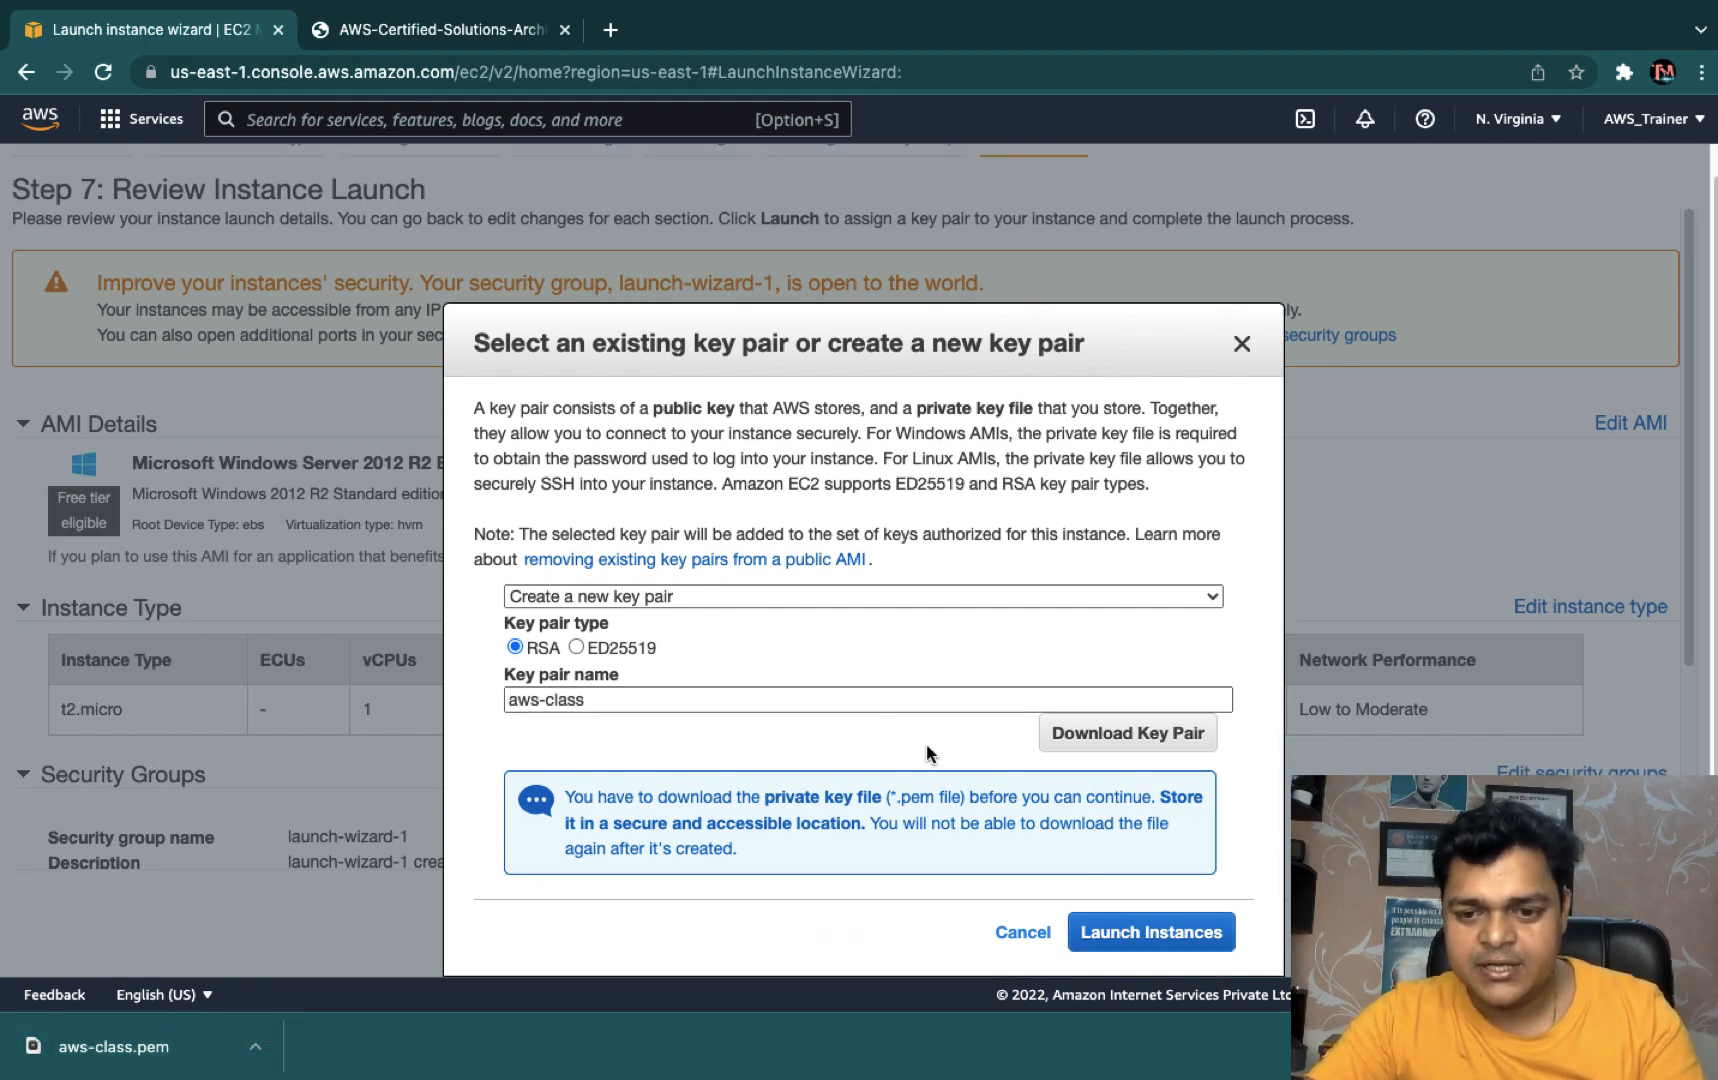
left_click(1139, 933)
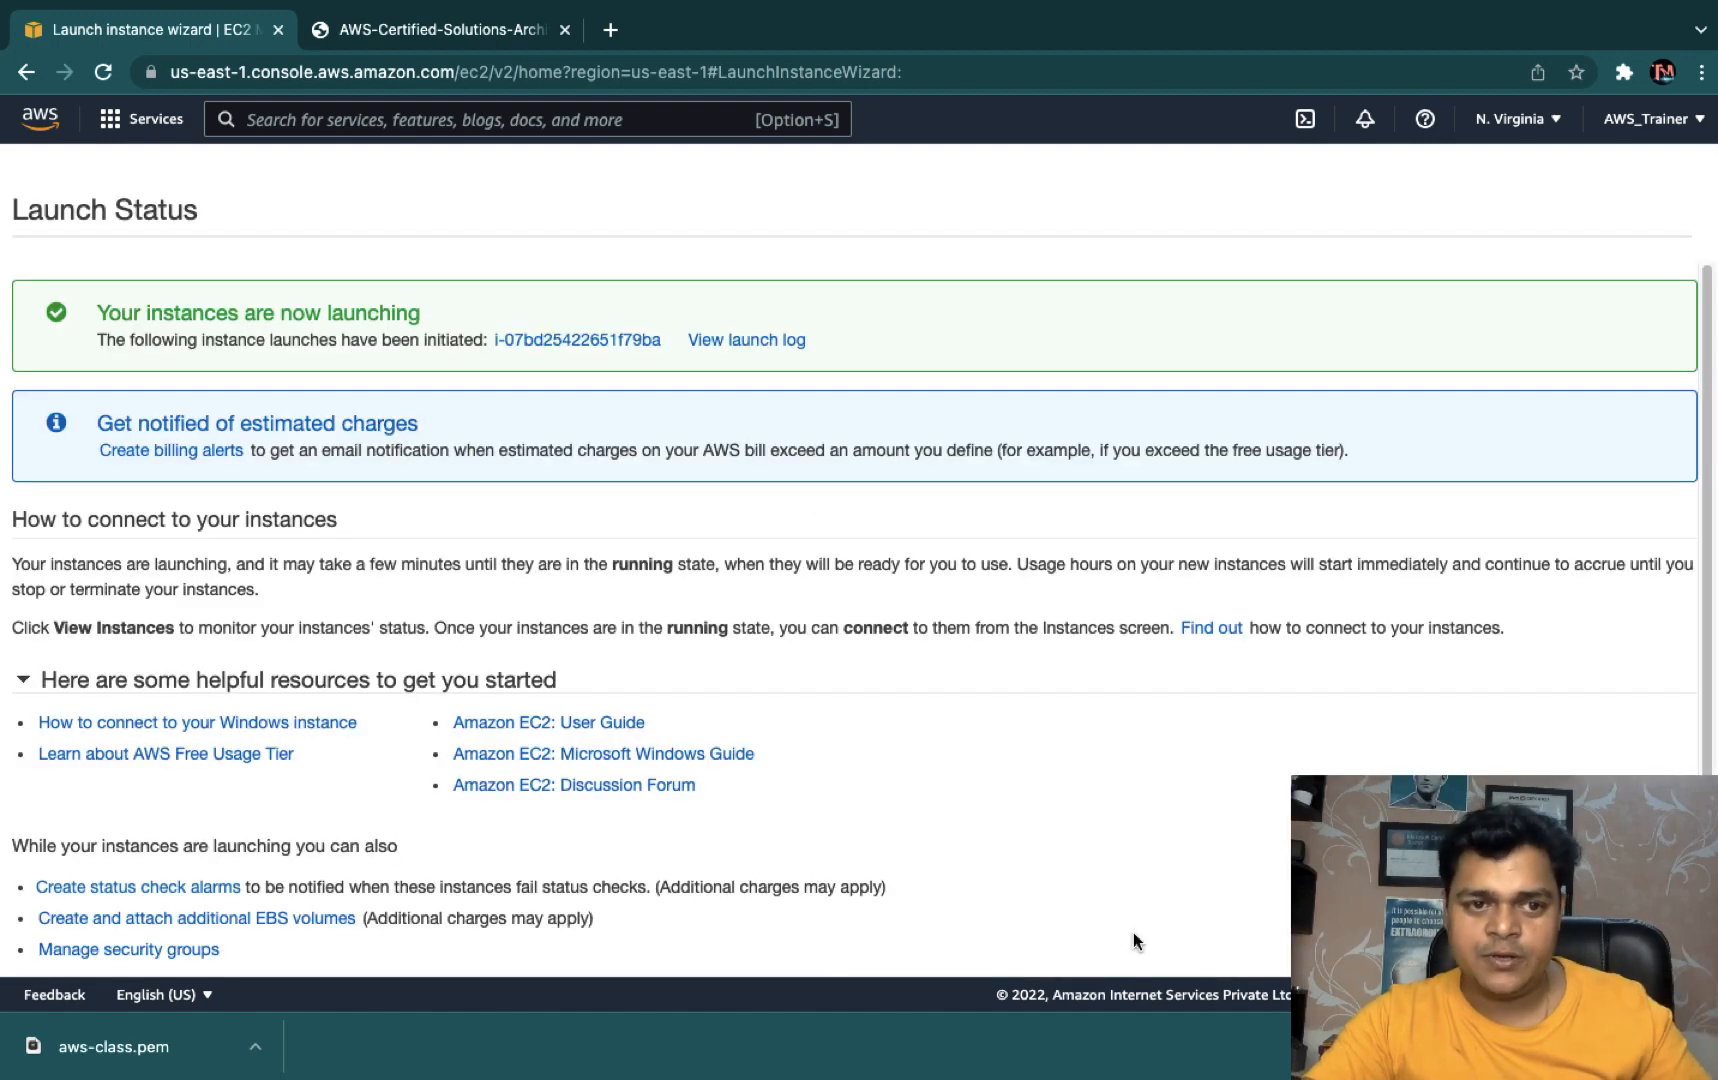
- View the instances list and open the options menu for the aws-class.pem download
scroll(1133, 940, "down", 1)
left_click(1640, 935)
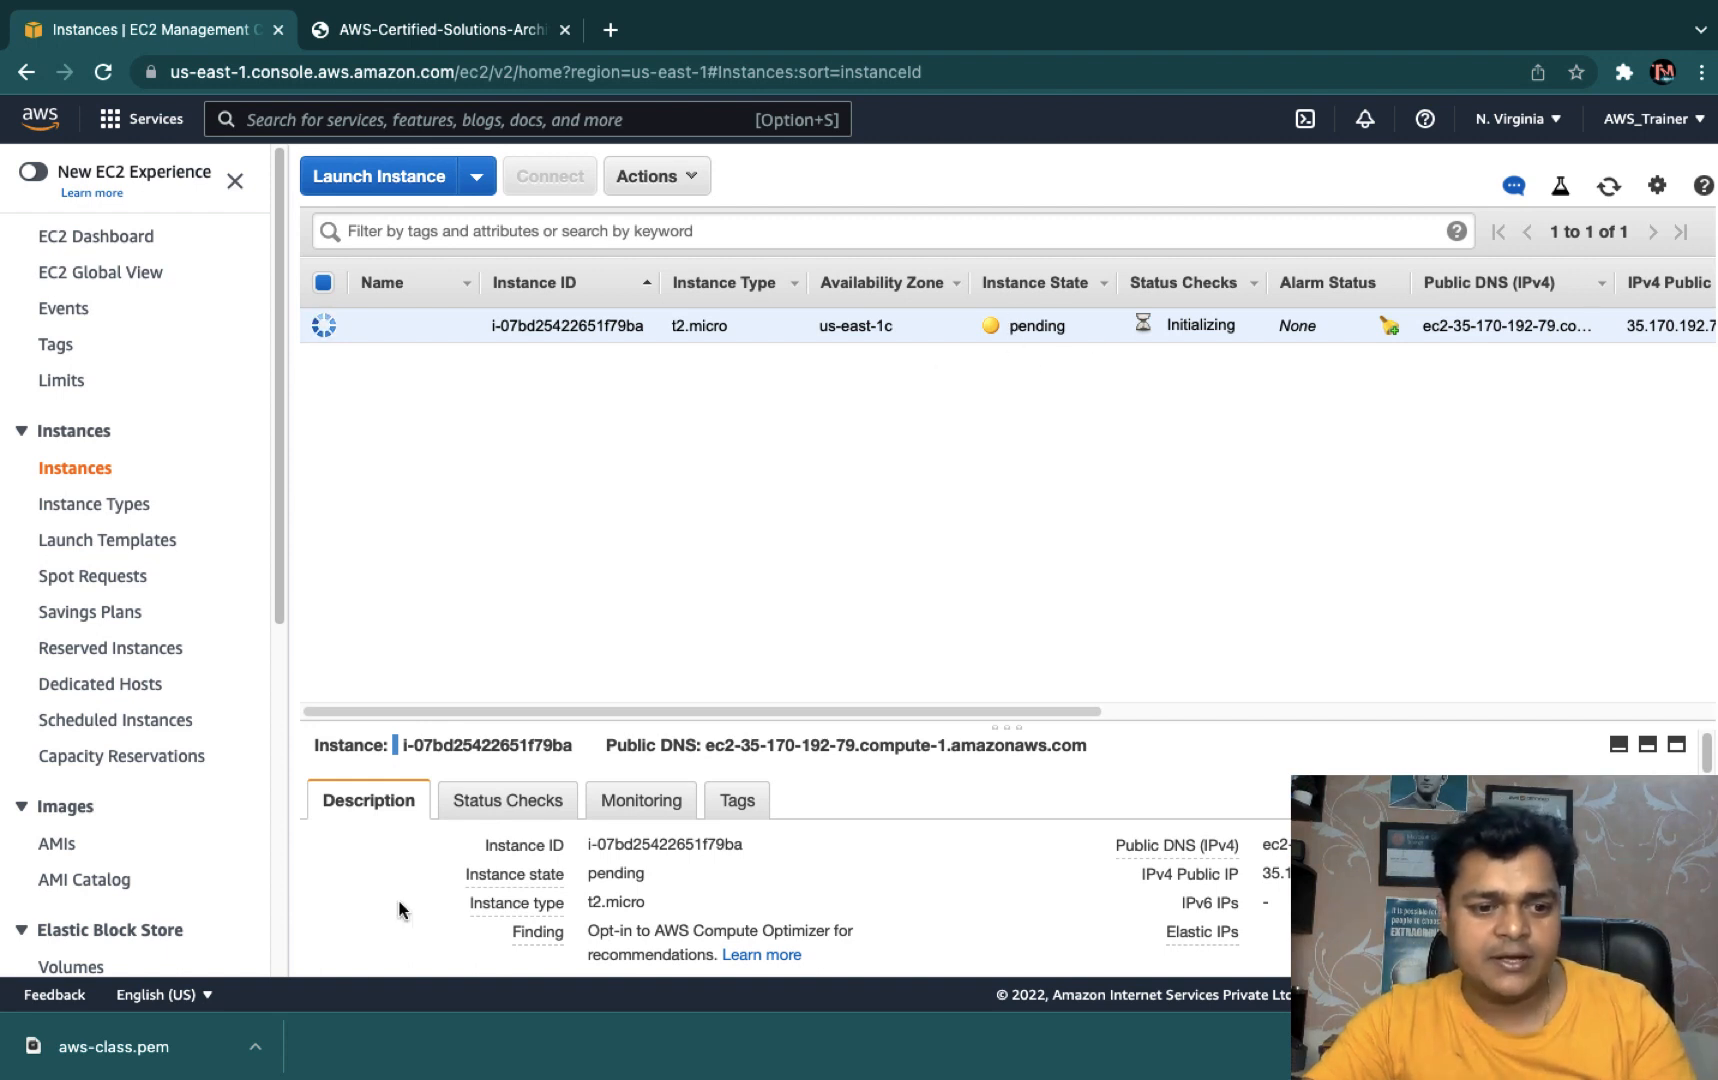
left_click(254, 1050)
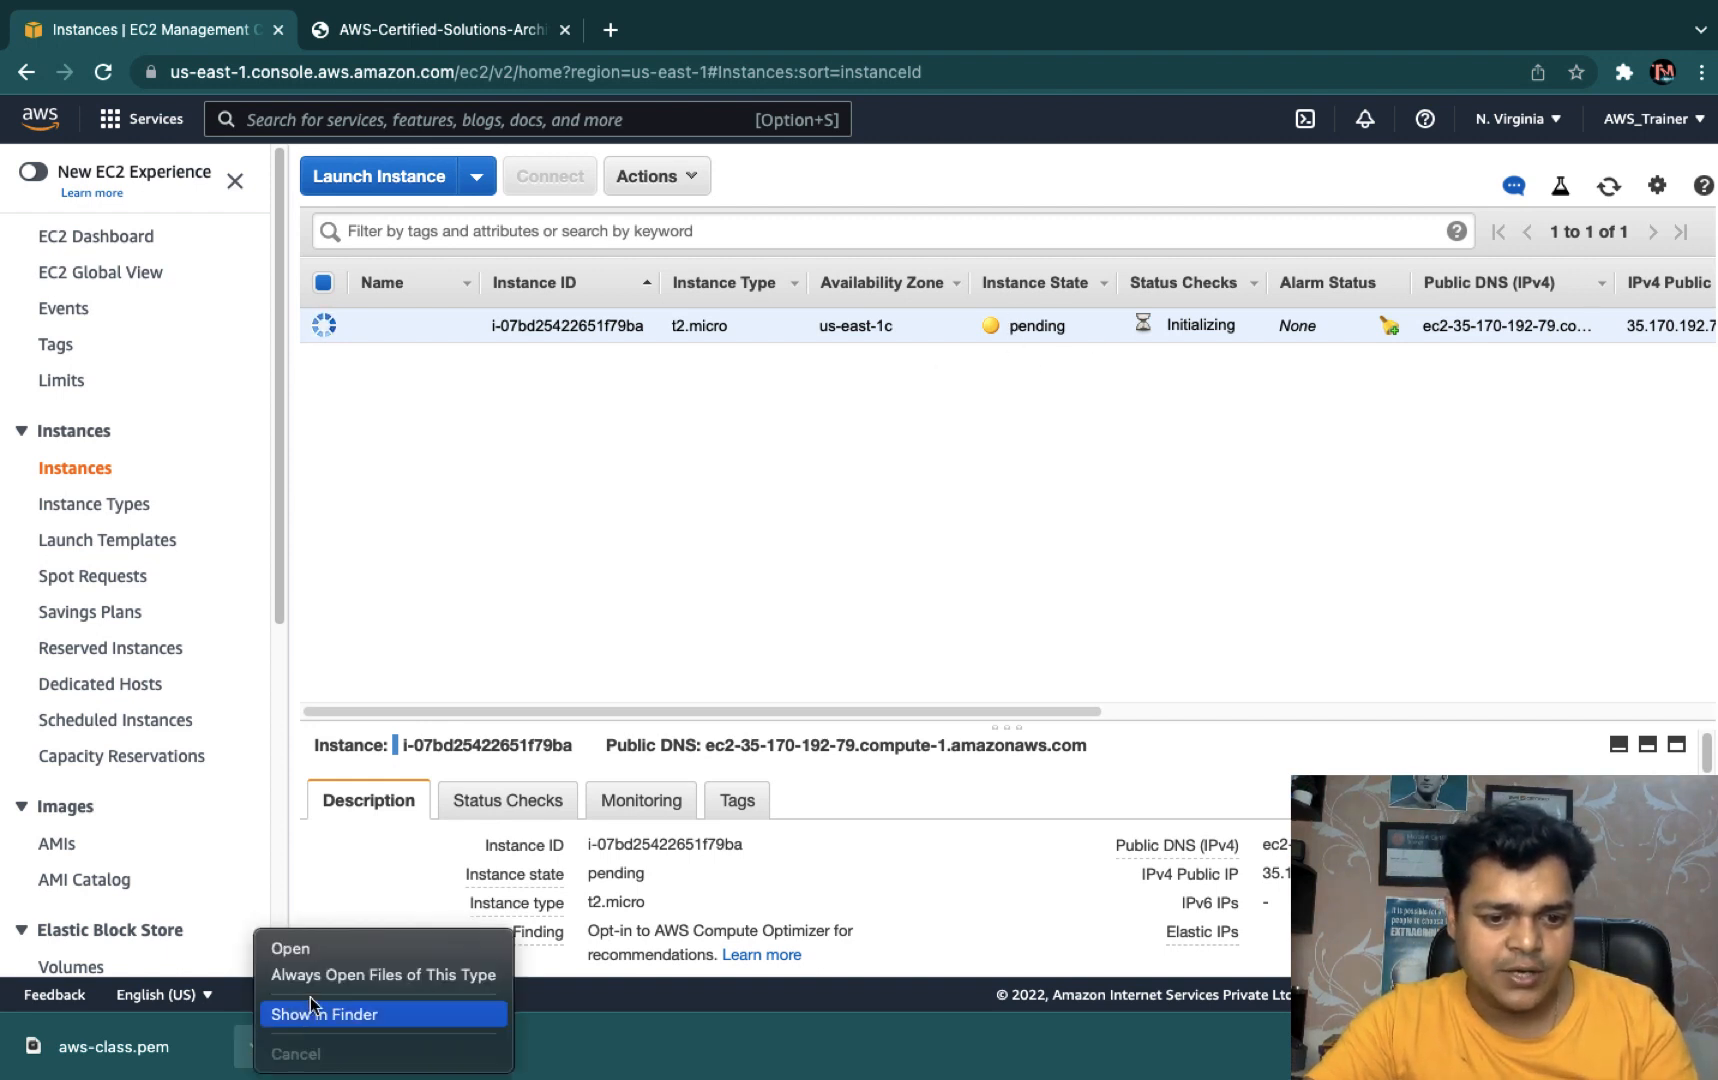
- Move aws-class.pem from Downloads to the desktop and return to the EC2 console
left_click(320, 1014)
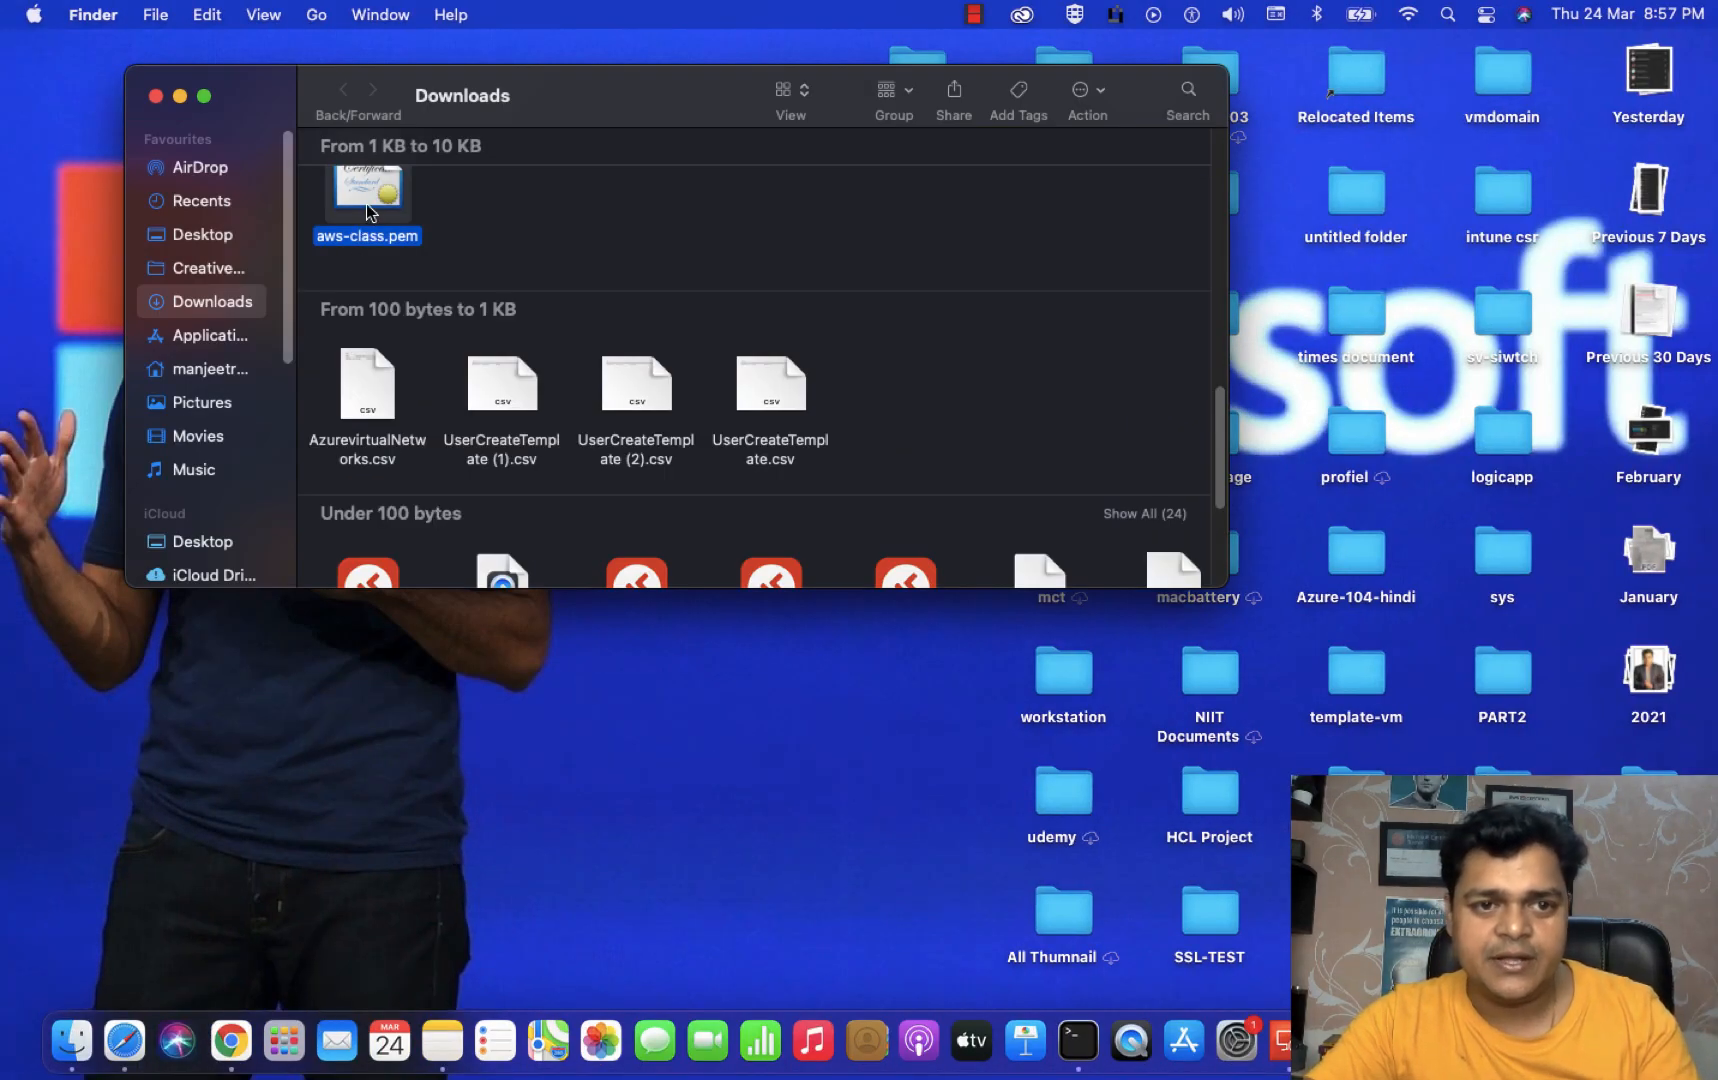
left_click_drag(389, 766, 377, 829)
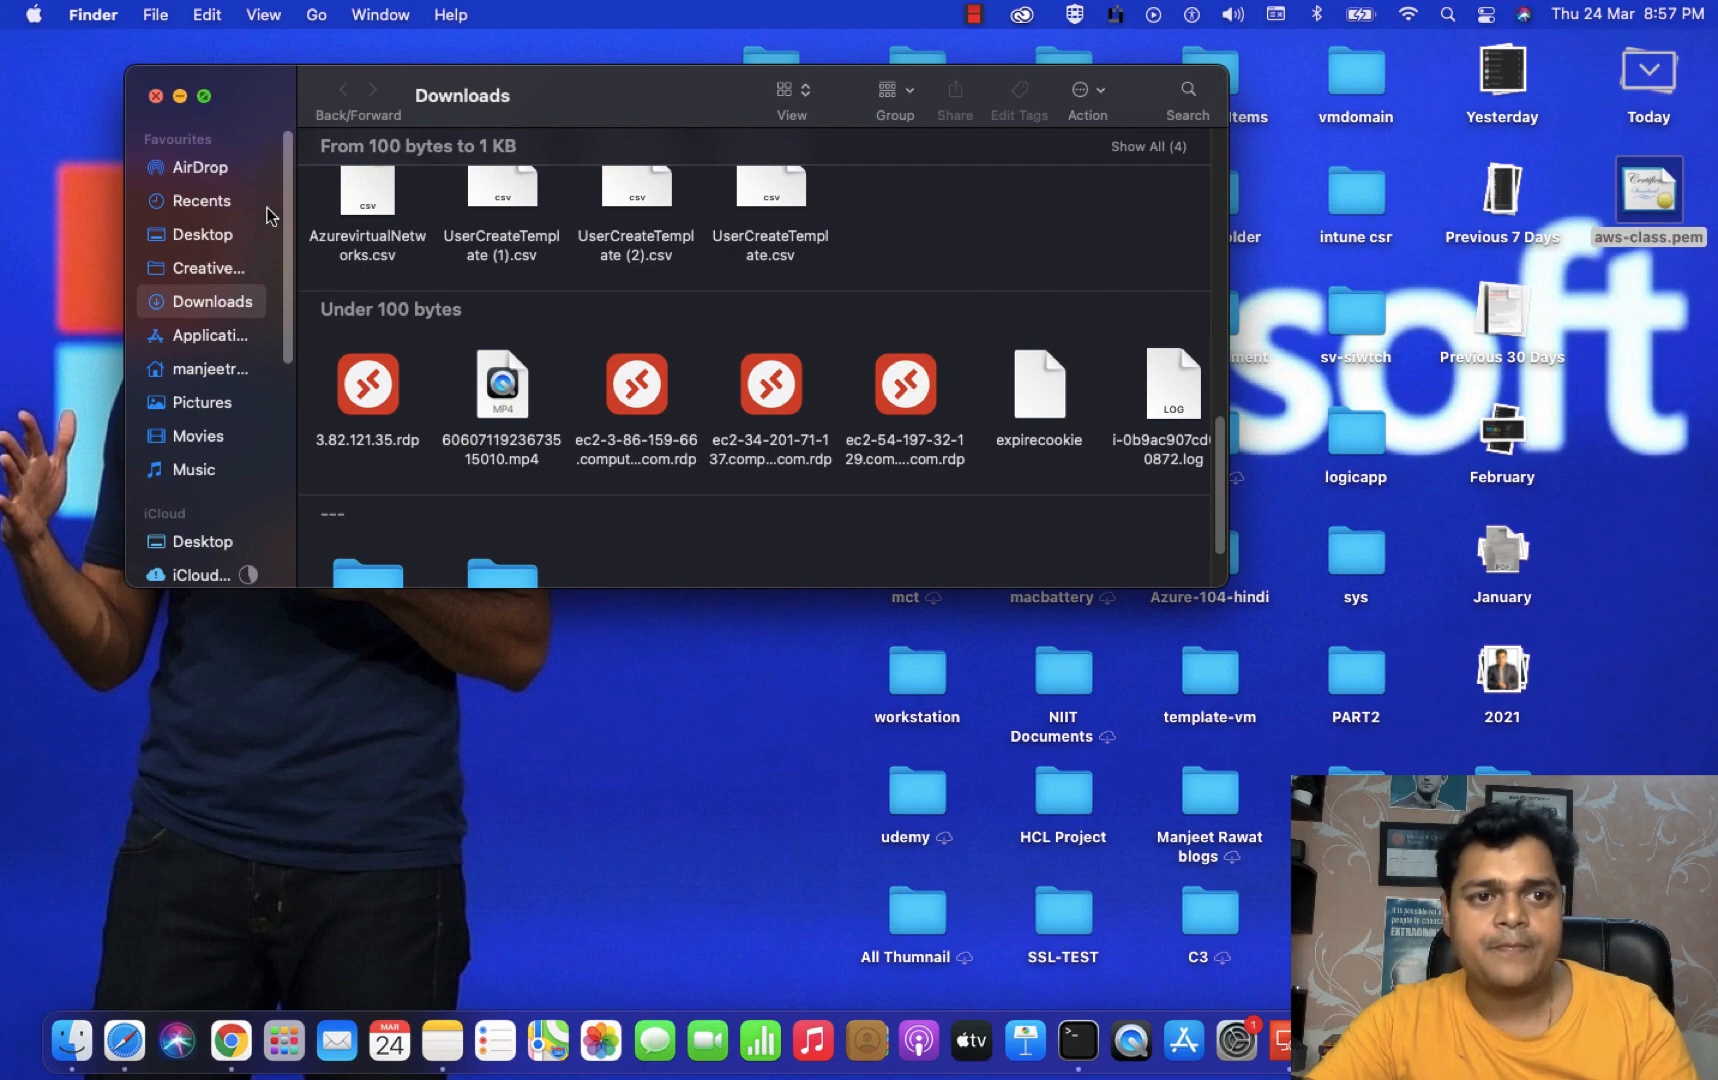
left_click(156, 96)
left_click(1633, 298)
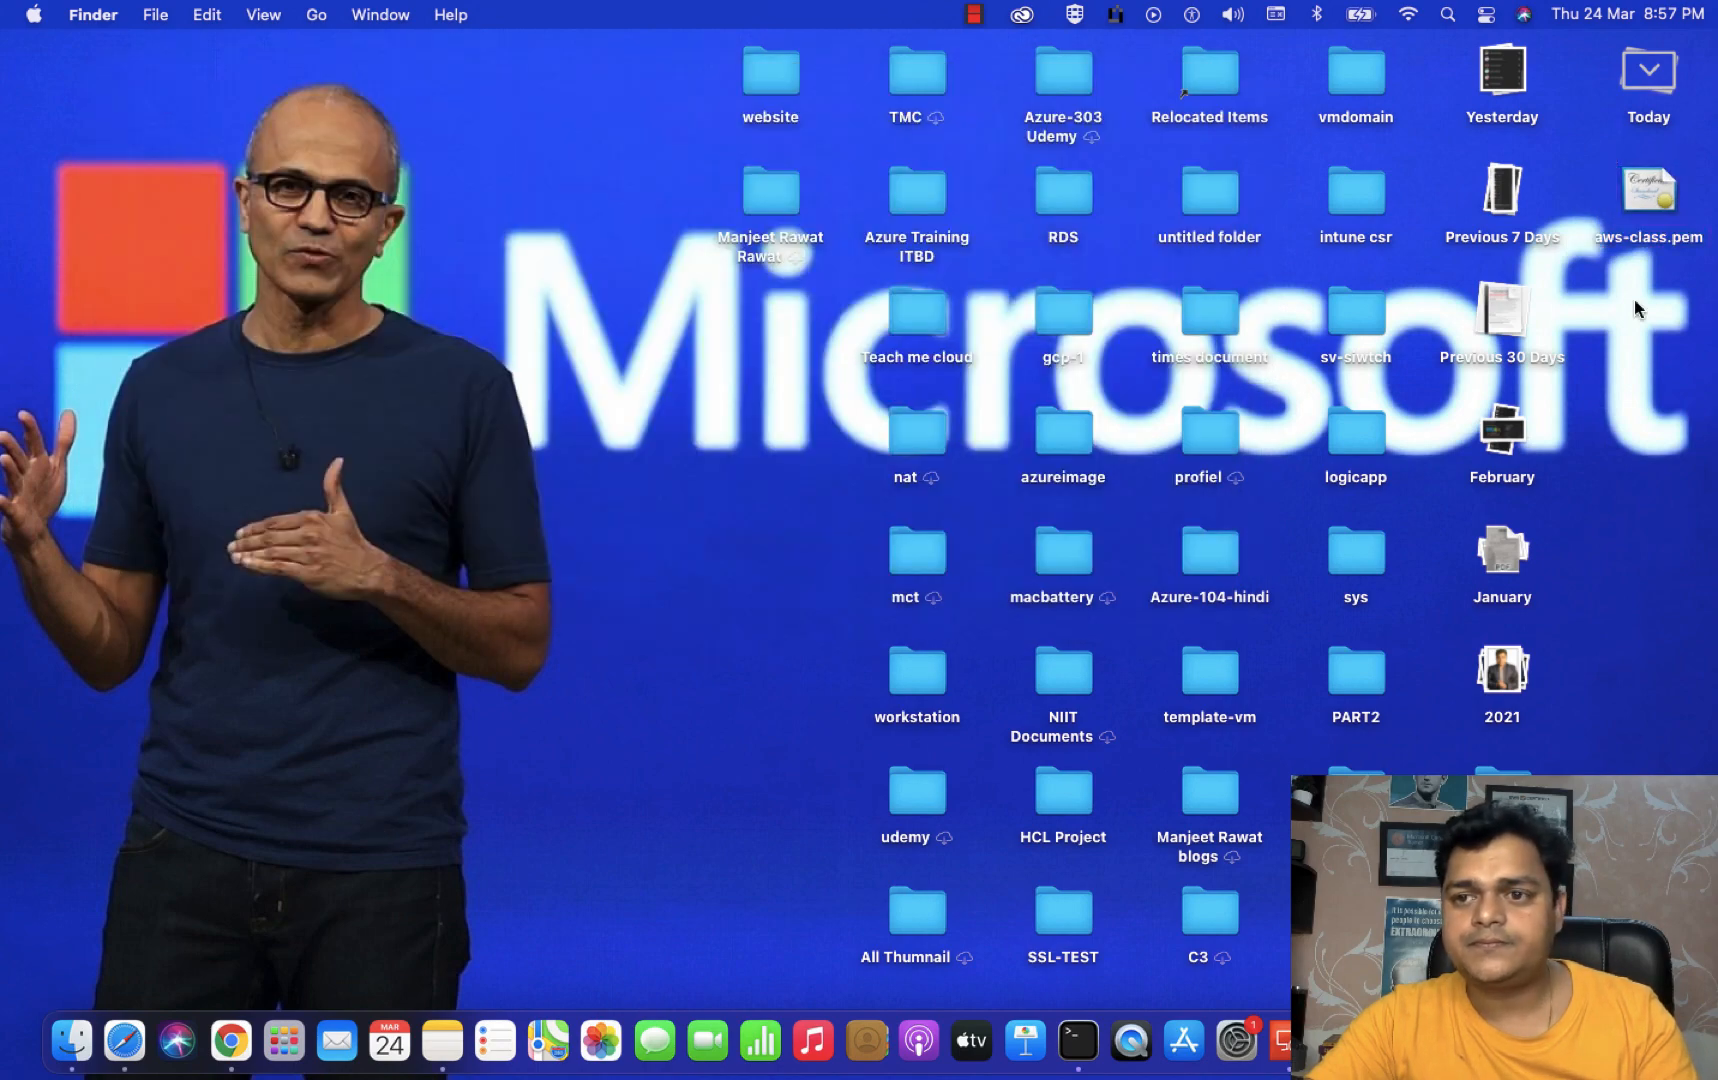
key("ctrl+Right")
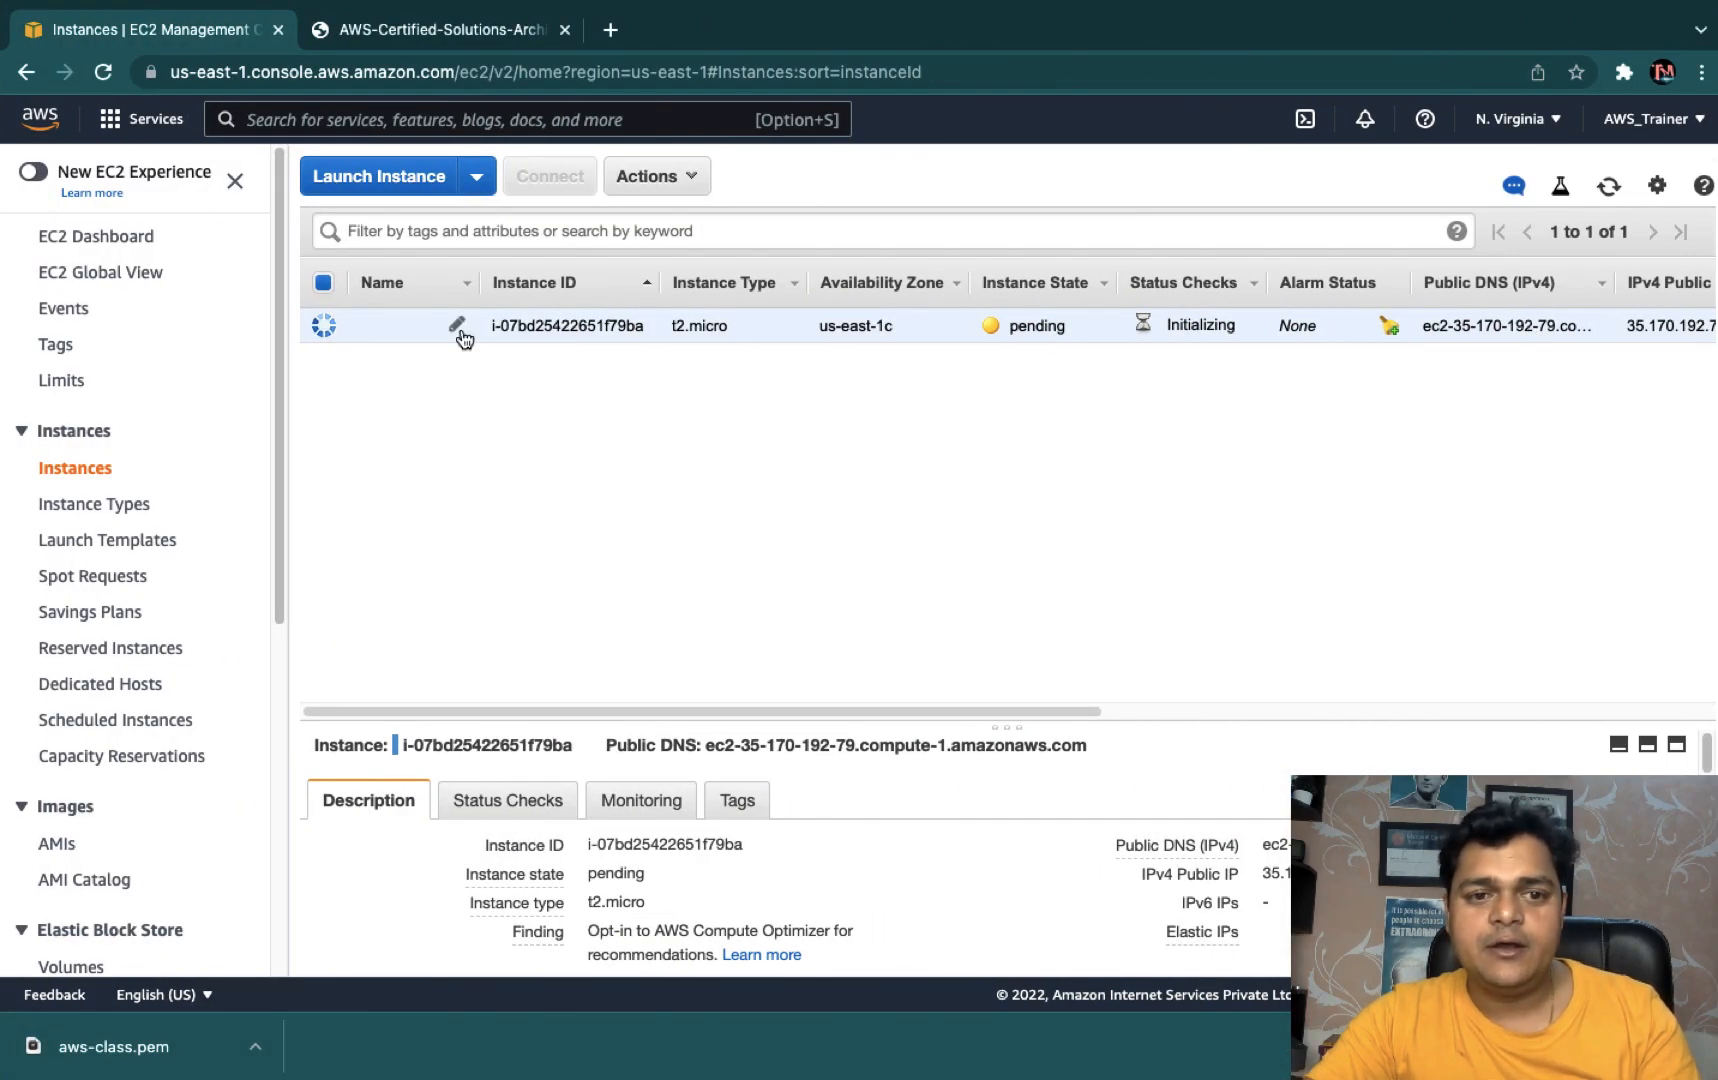
- Name the new instance 'Server 2012'
left_click(453, 325)
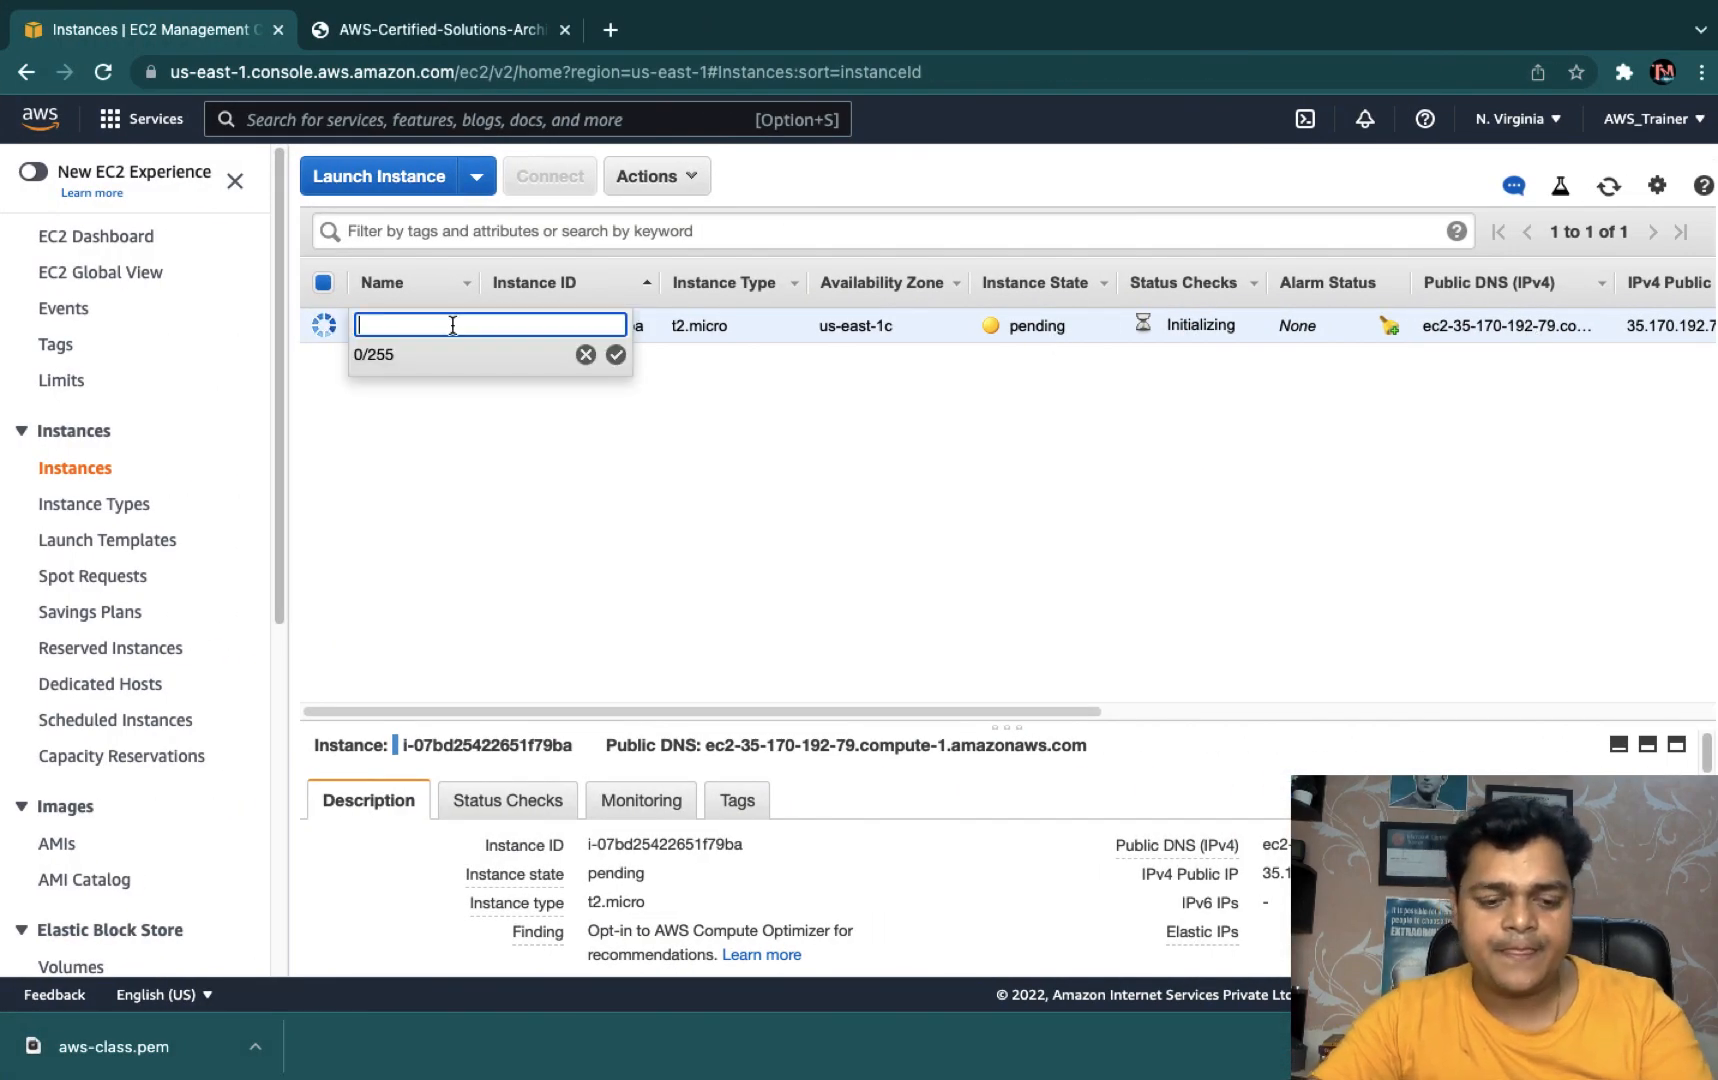
type("Server")
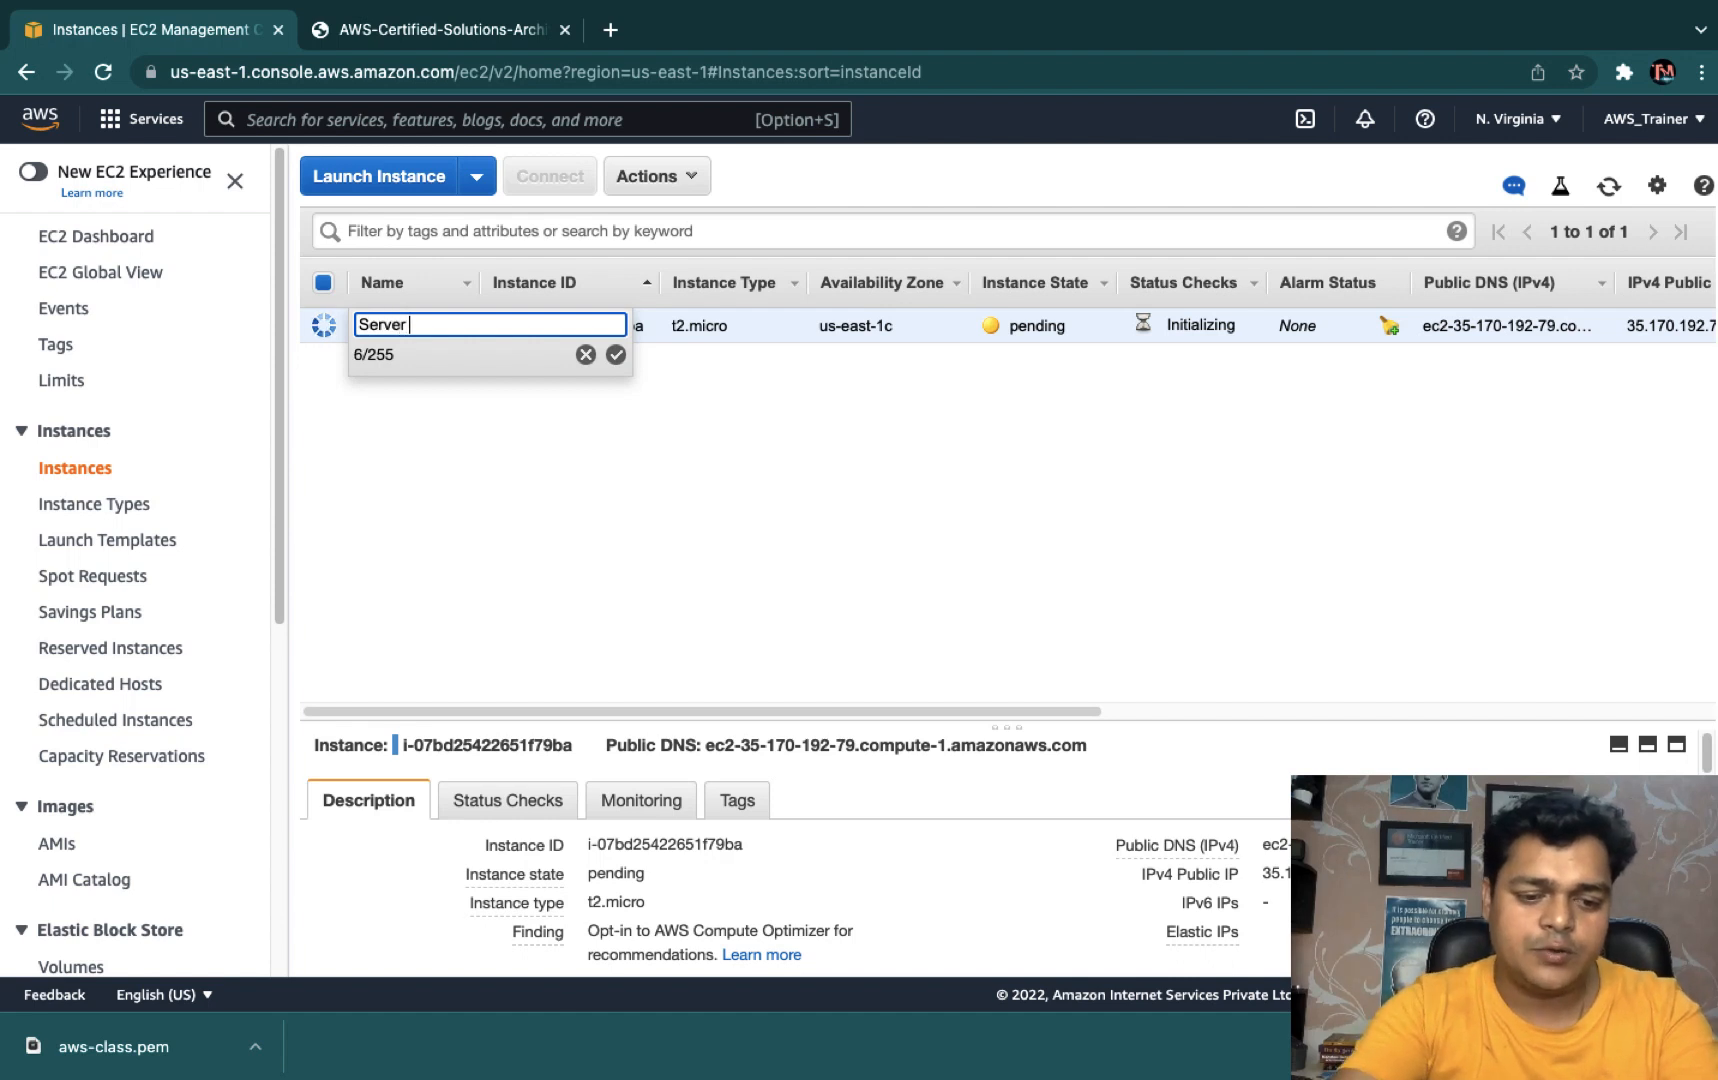
type(" 2012")
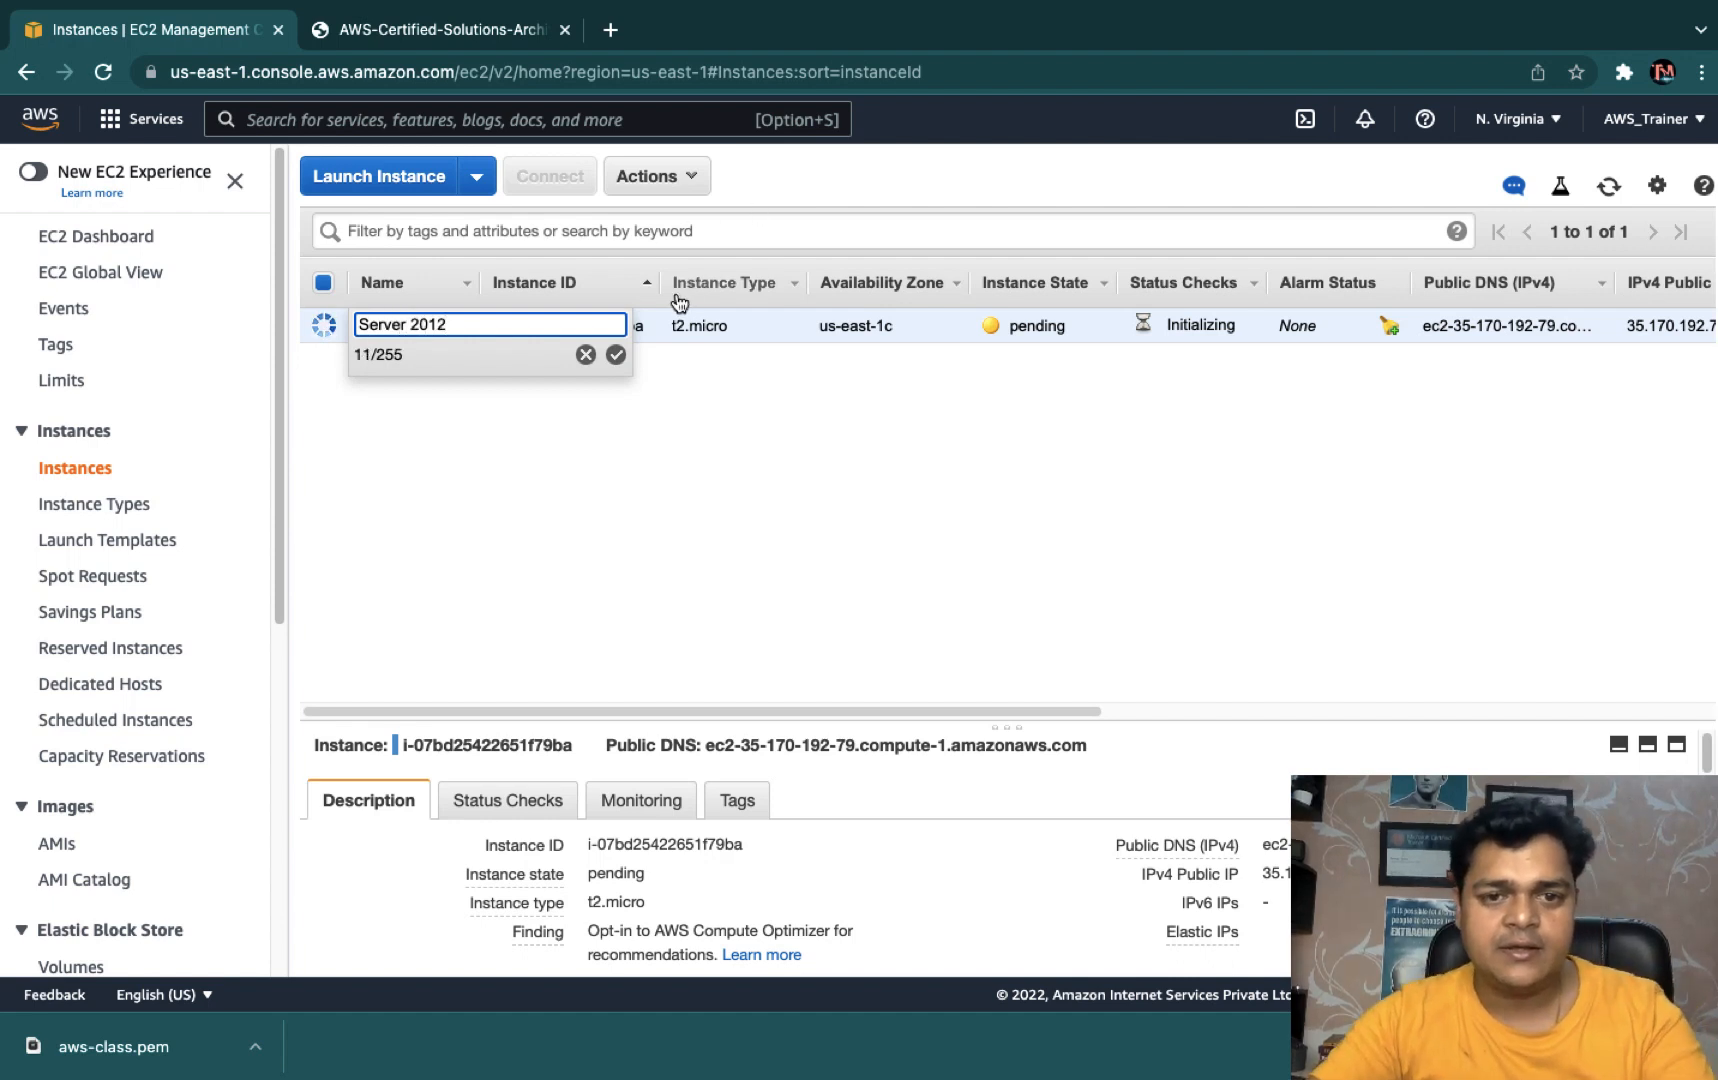
left_click(616, 355)
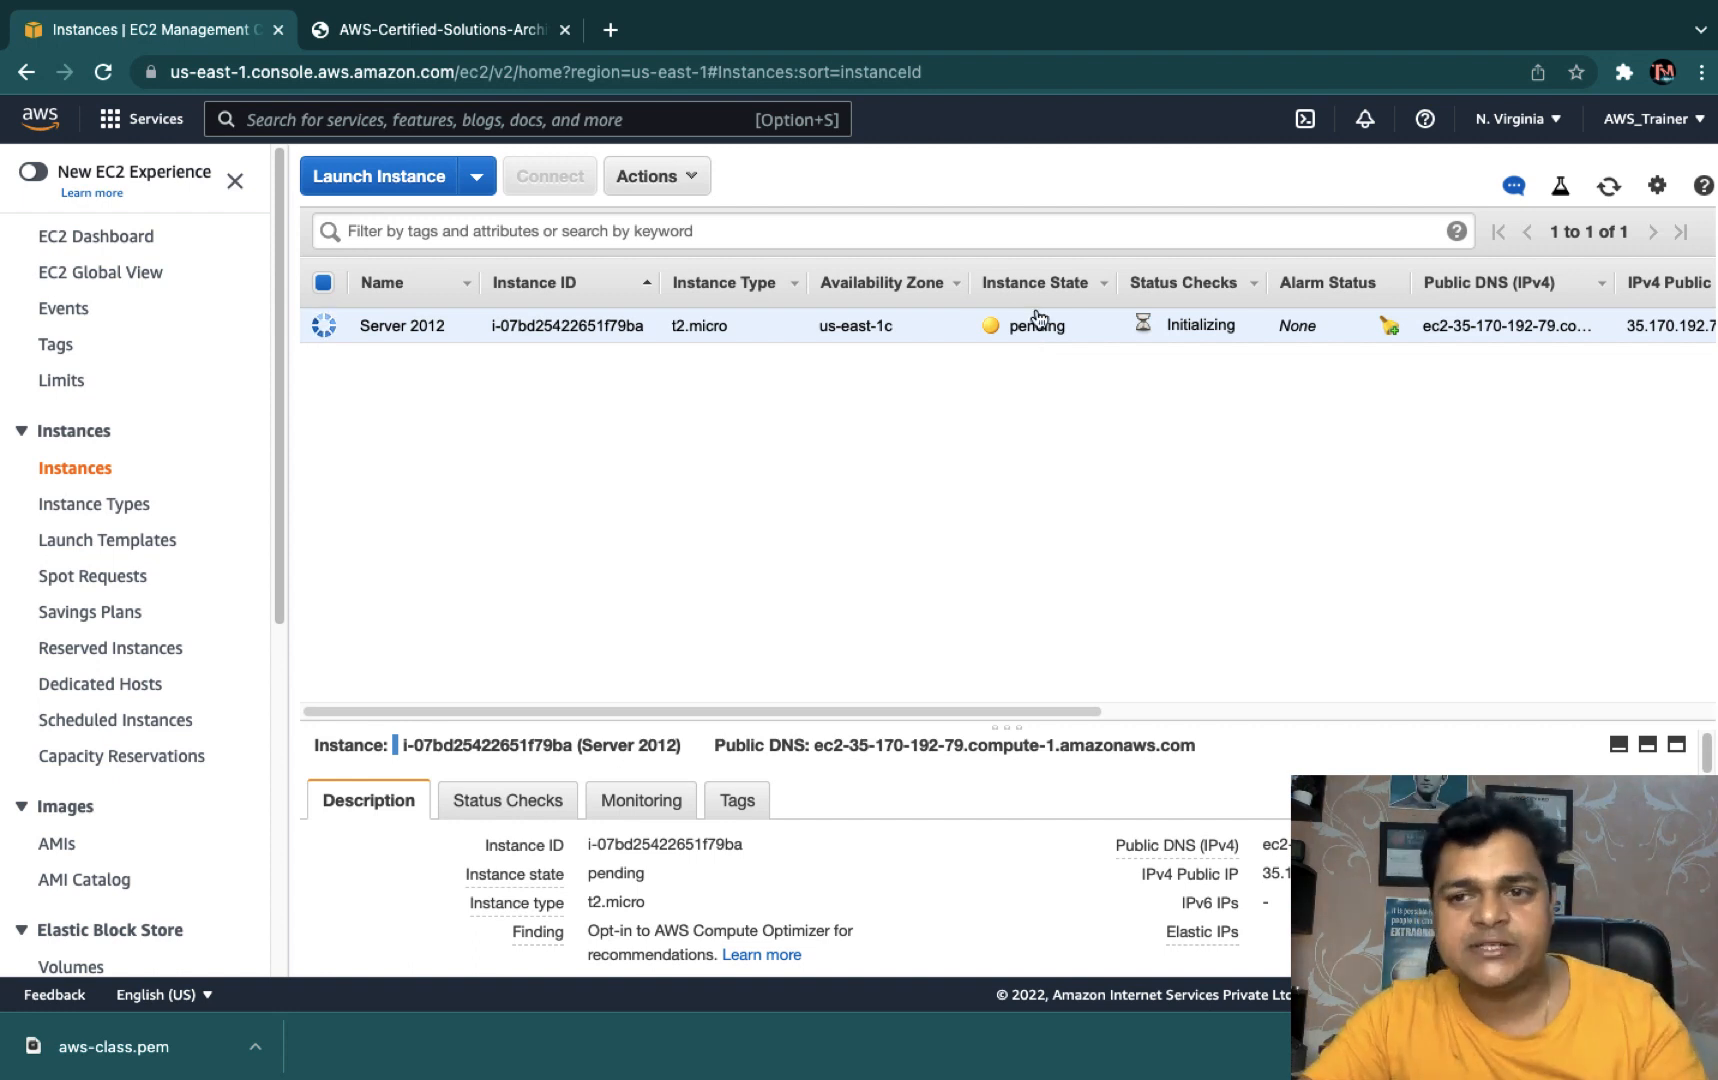
- Refresh the instance list several times to check whether the instance is still pending
left_click(1606, 190)
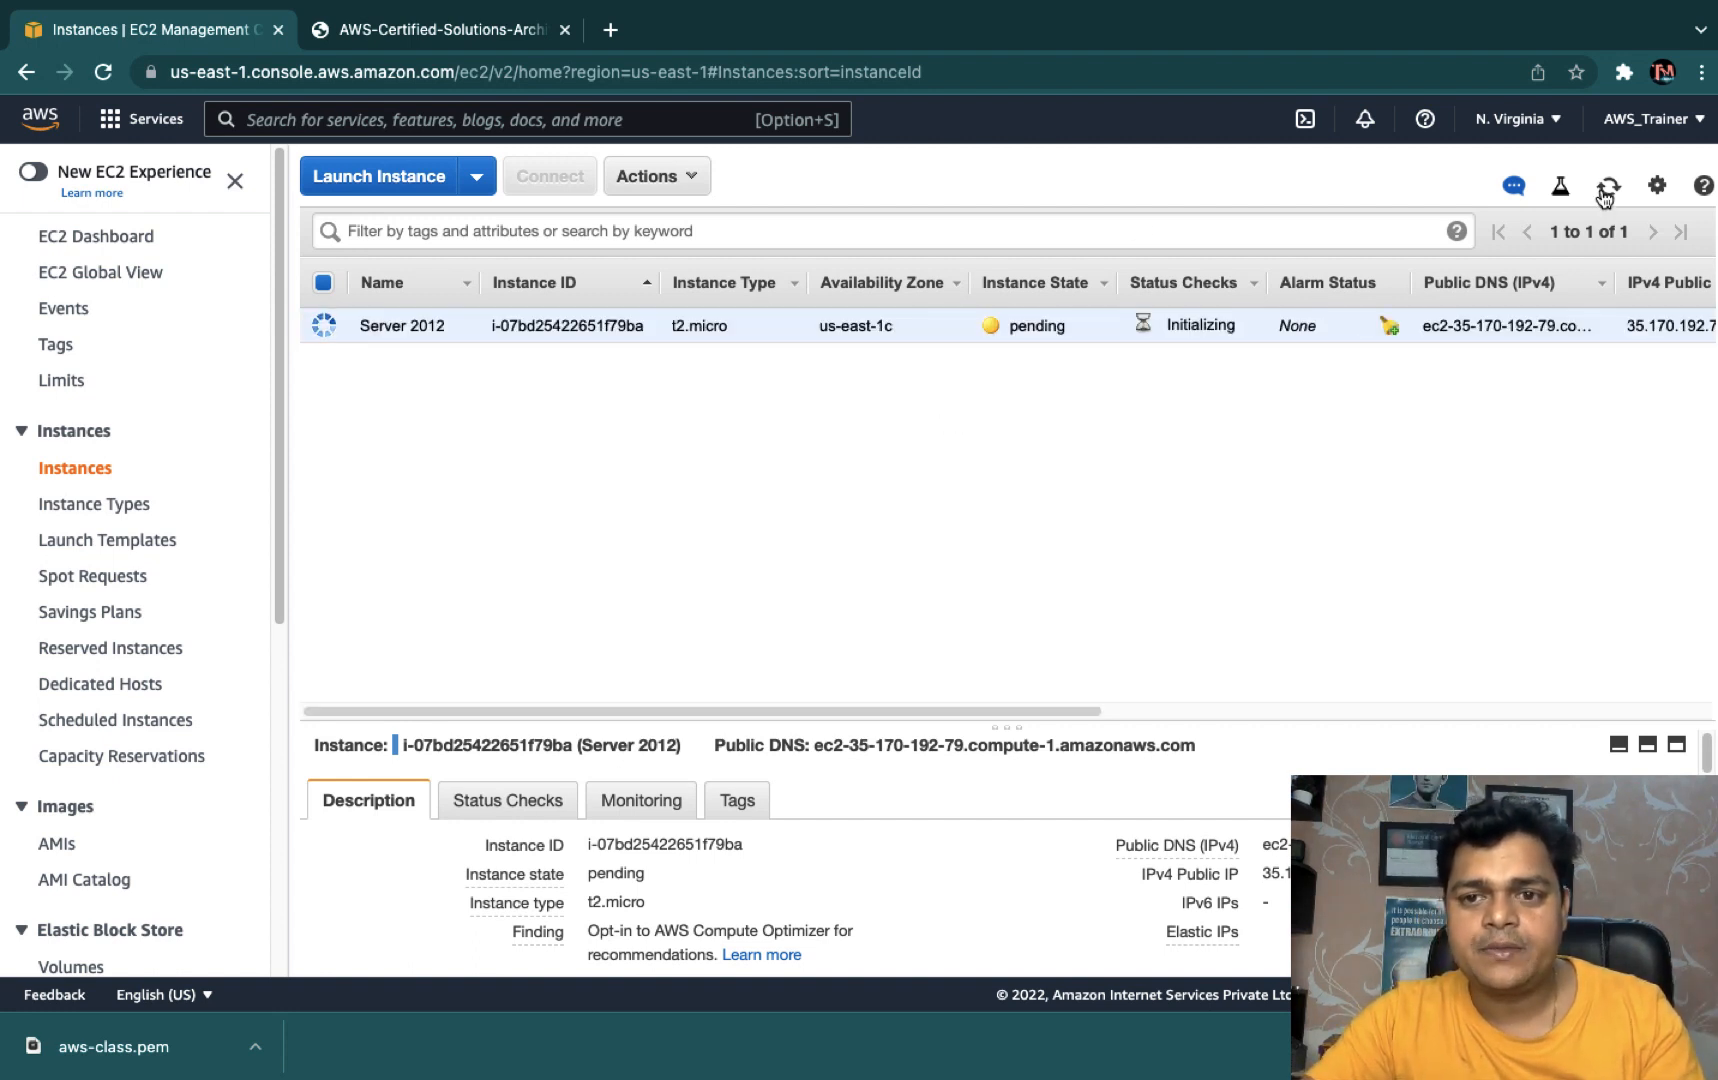
left_click(1606, 190)
left_click(1605, 193)
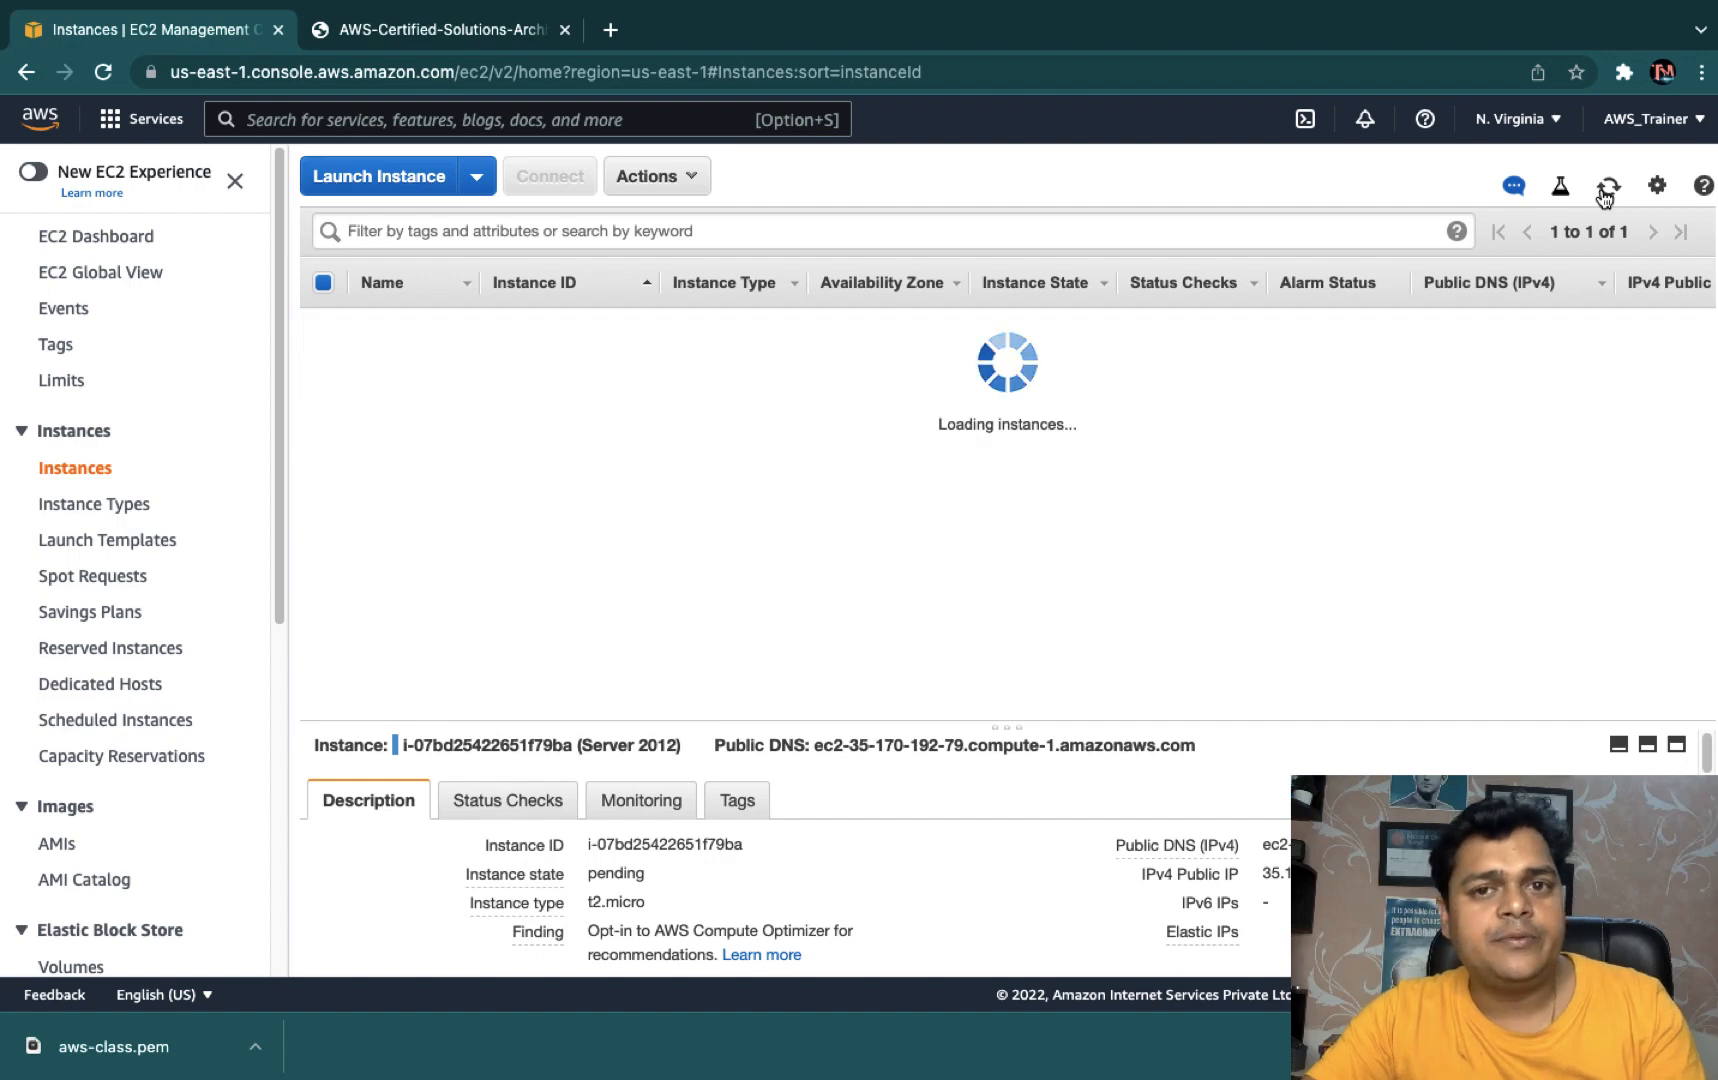
left_click(1605, 193)
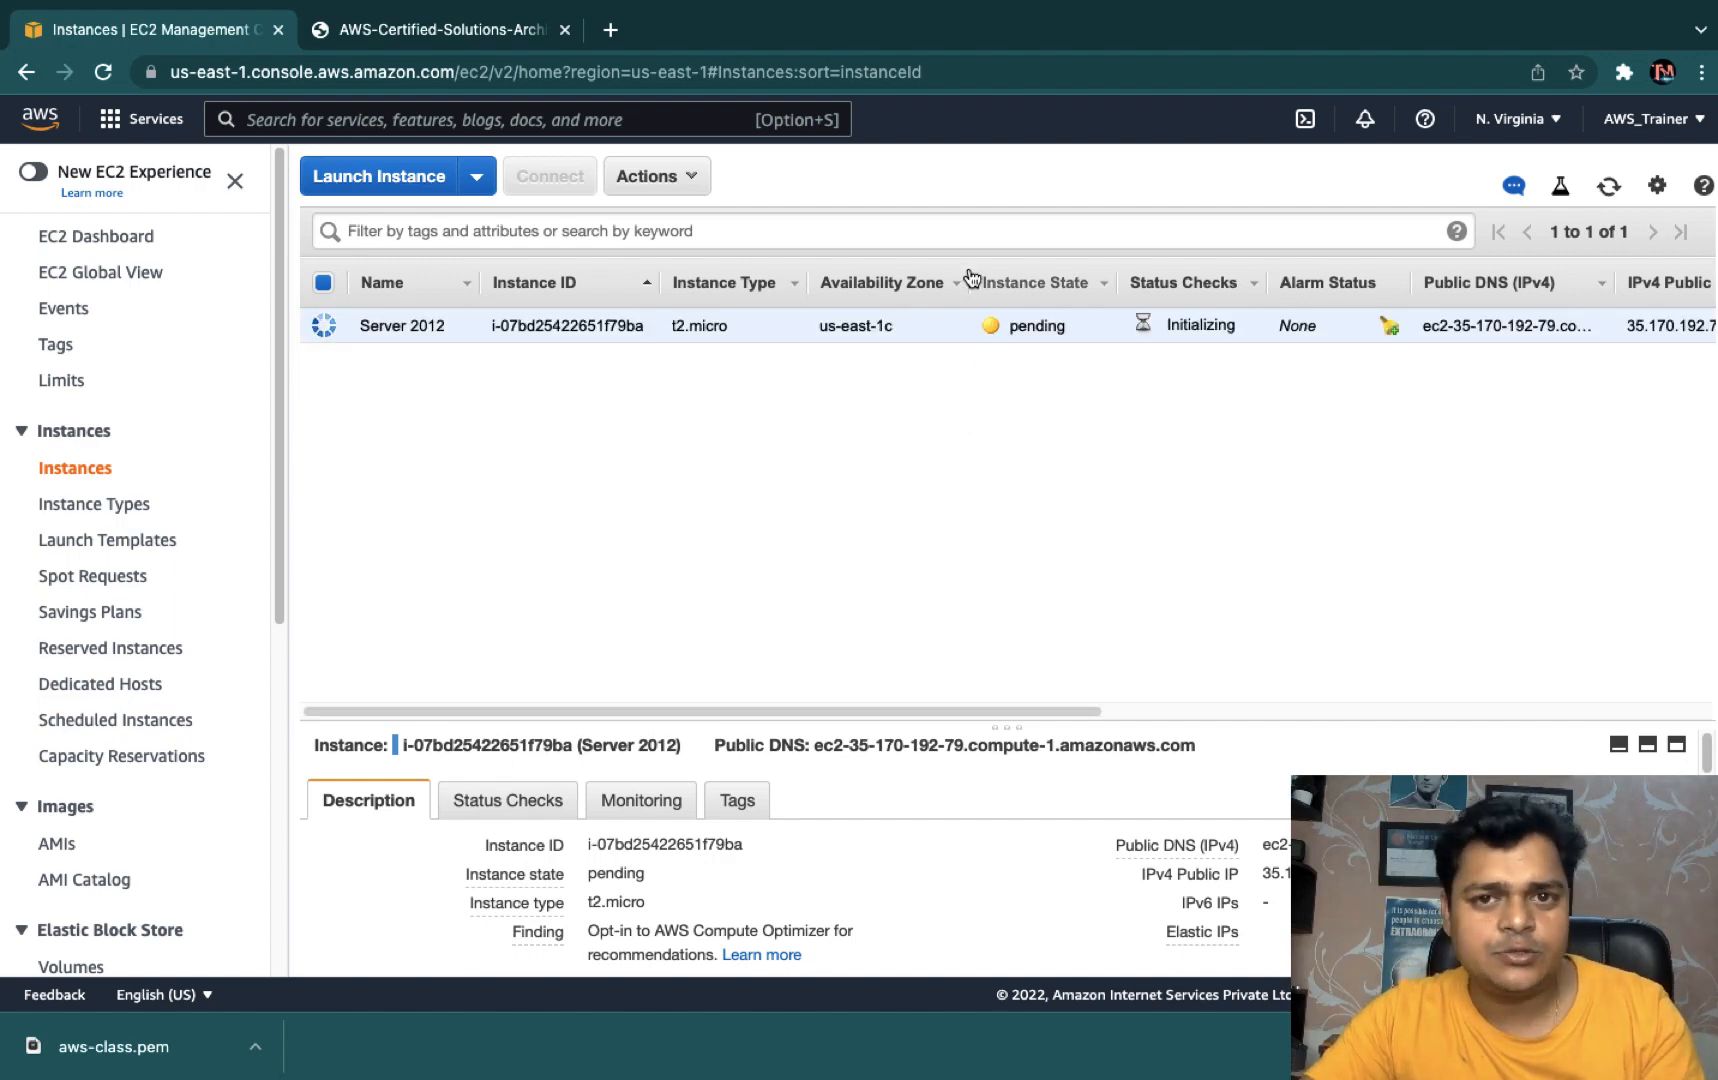
key("ctrl+Left")
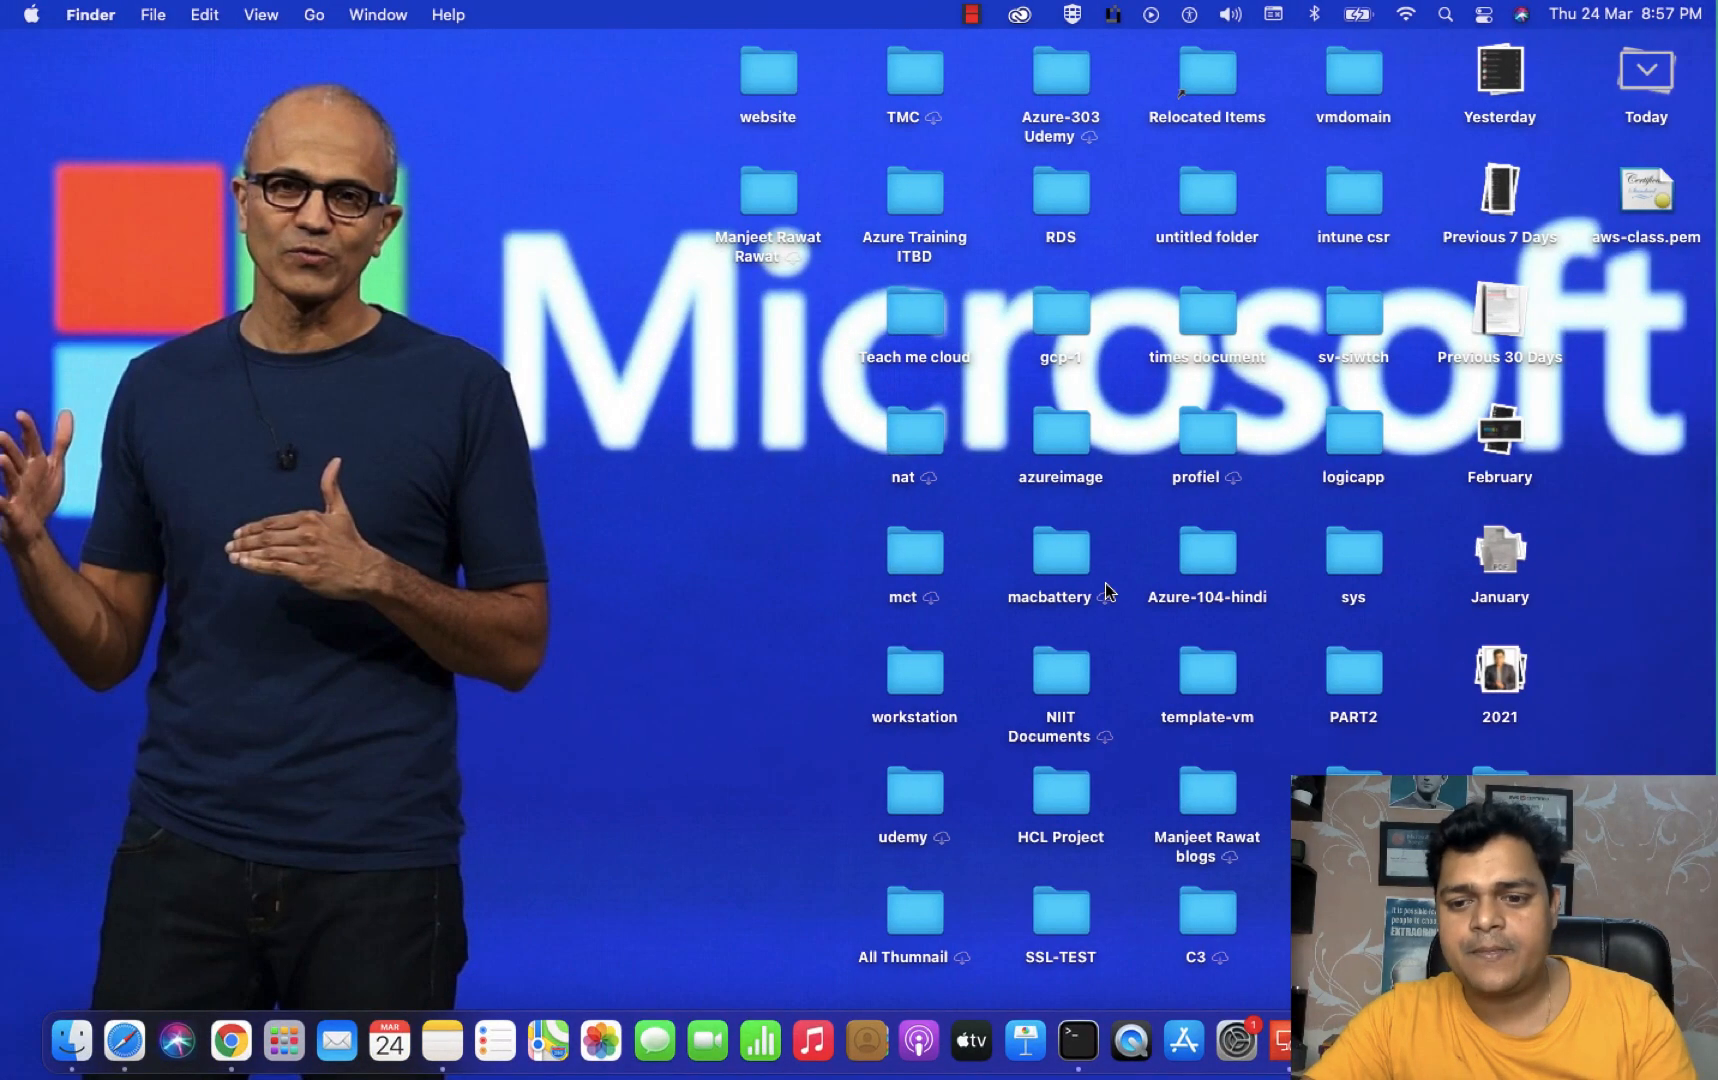
right_click(1551, 1041)
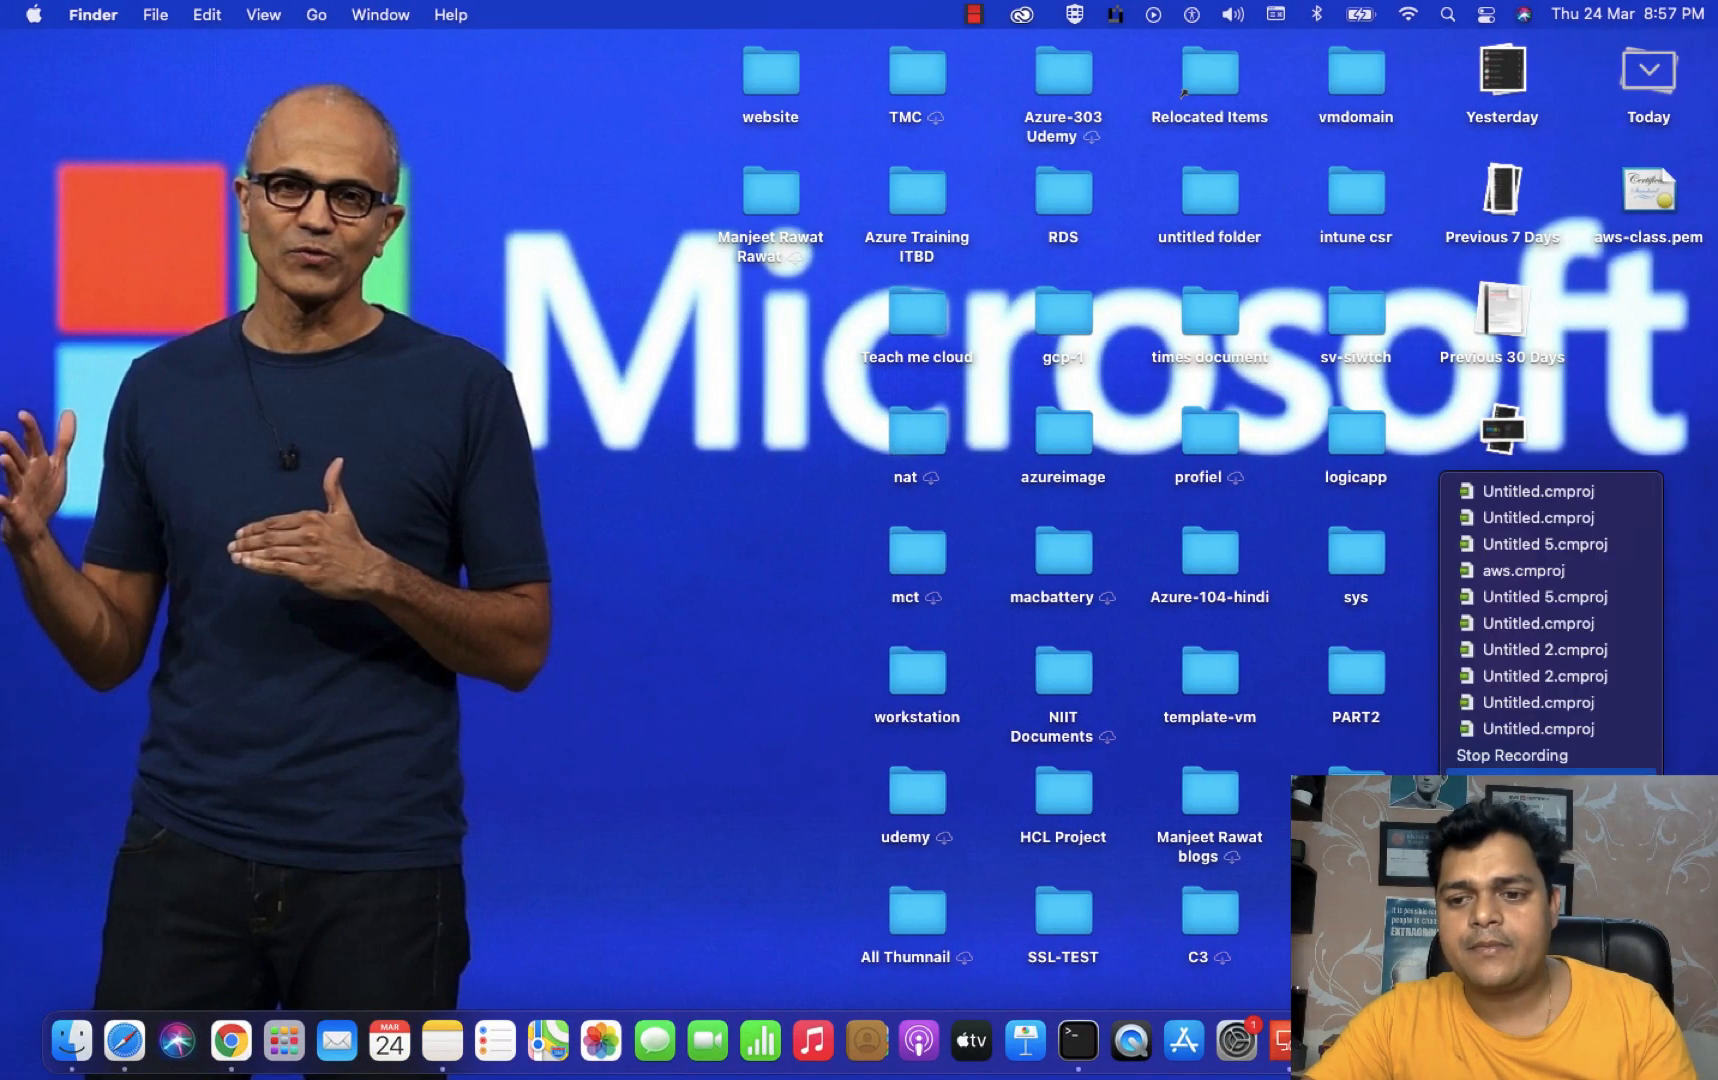
left_click(1551, 782)
key("ctrl+Right")
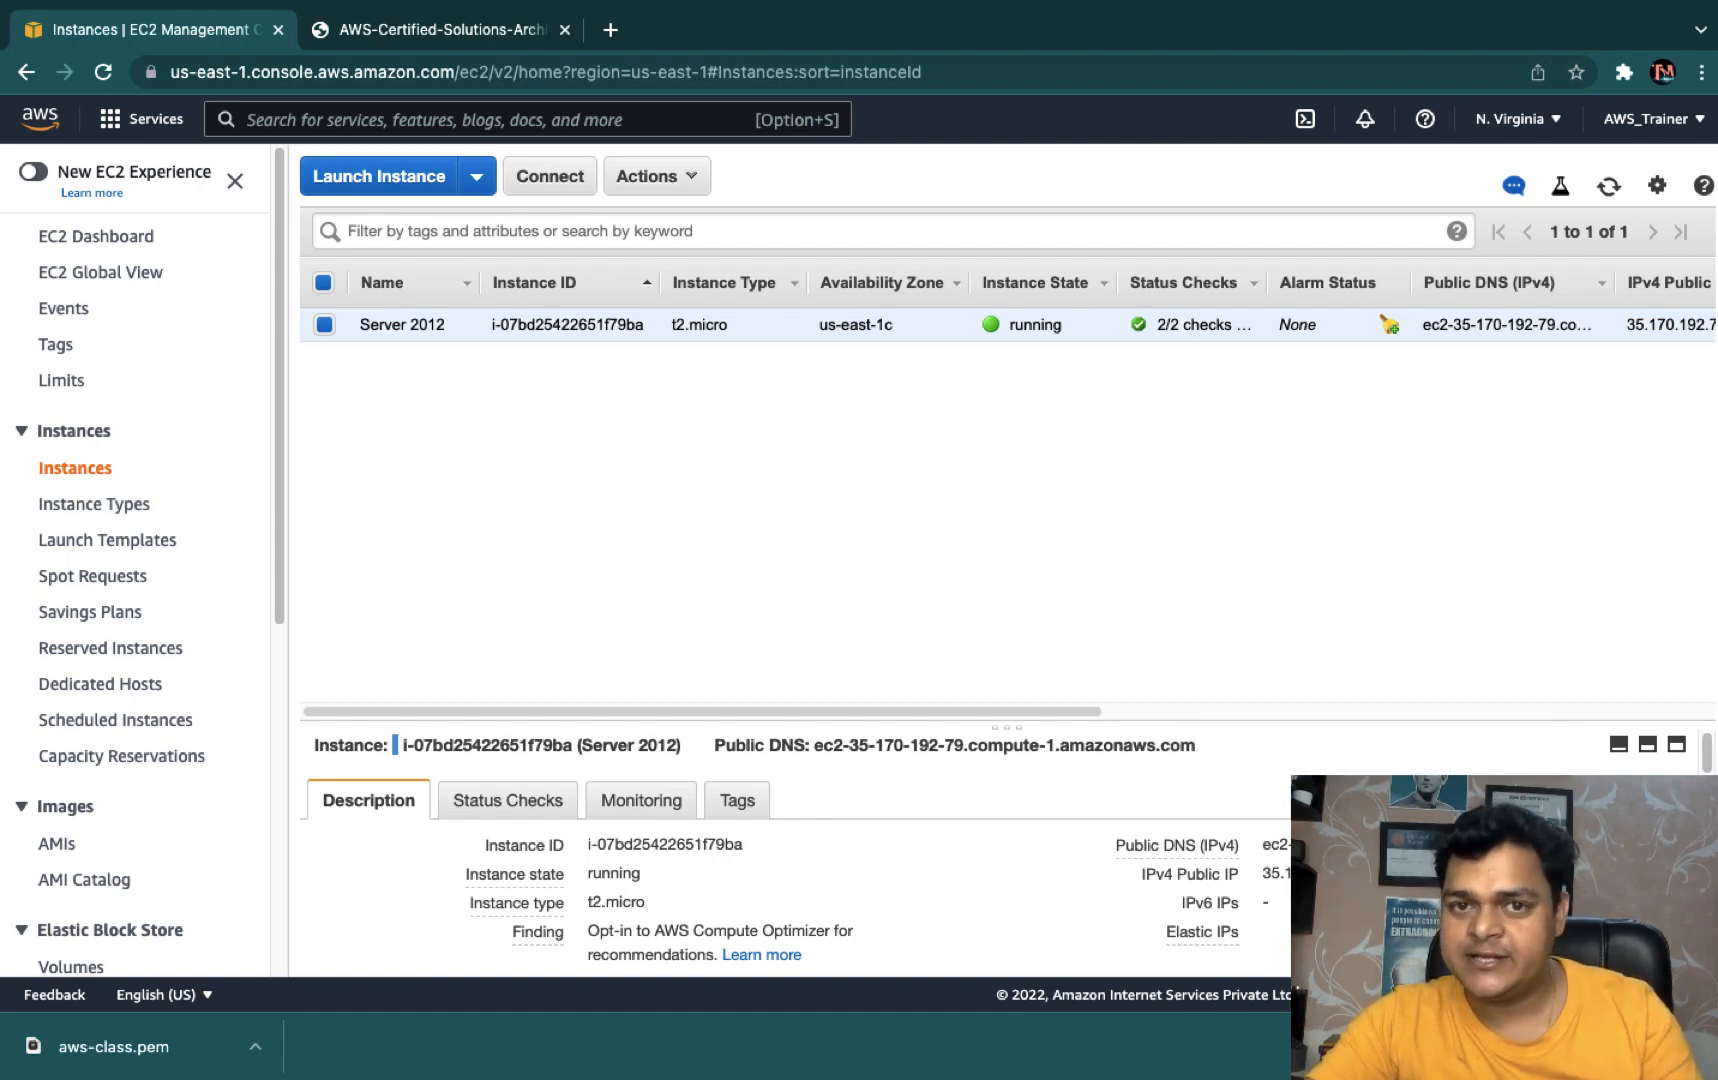
- Open the Connect options for the running Server 2012 instance
scroll(864, 899, "down", 3)
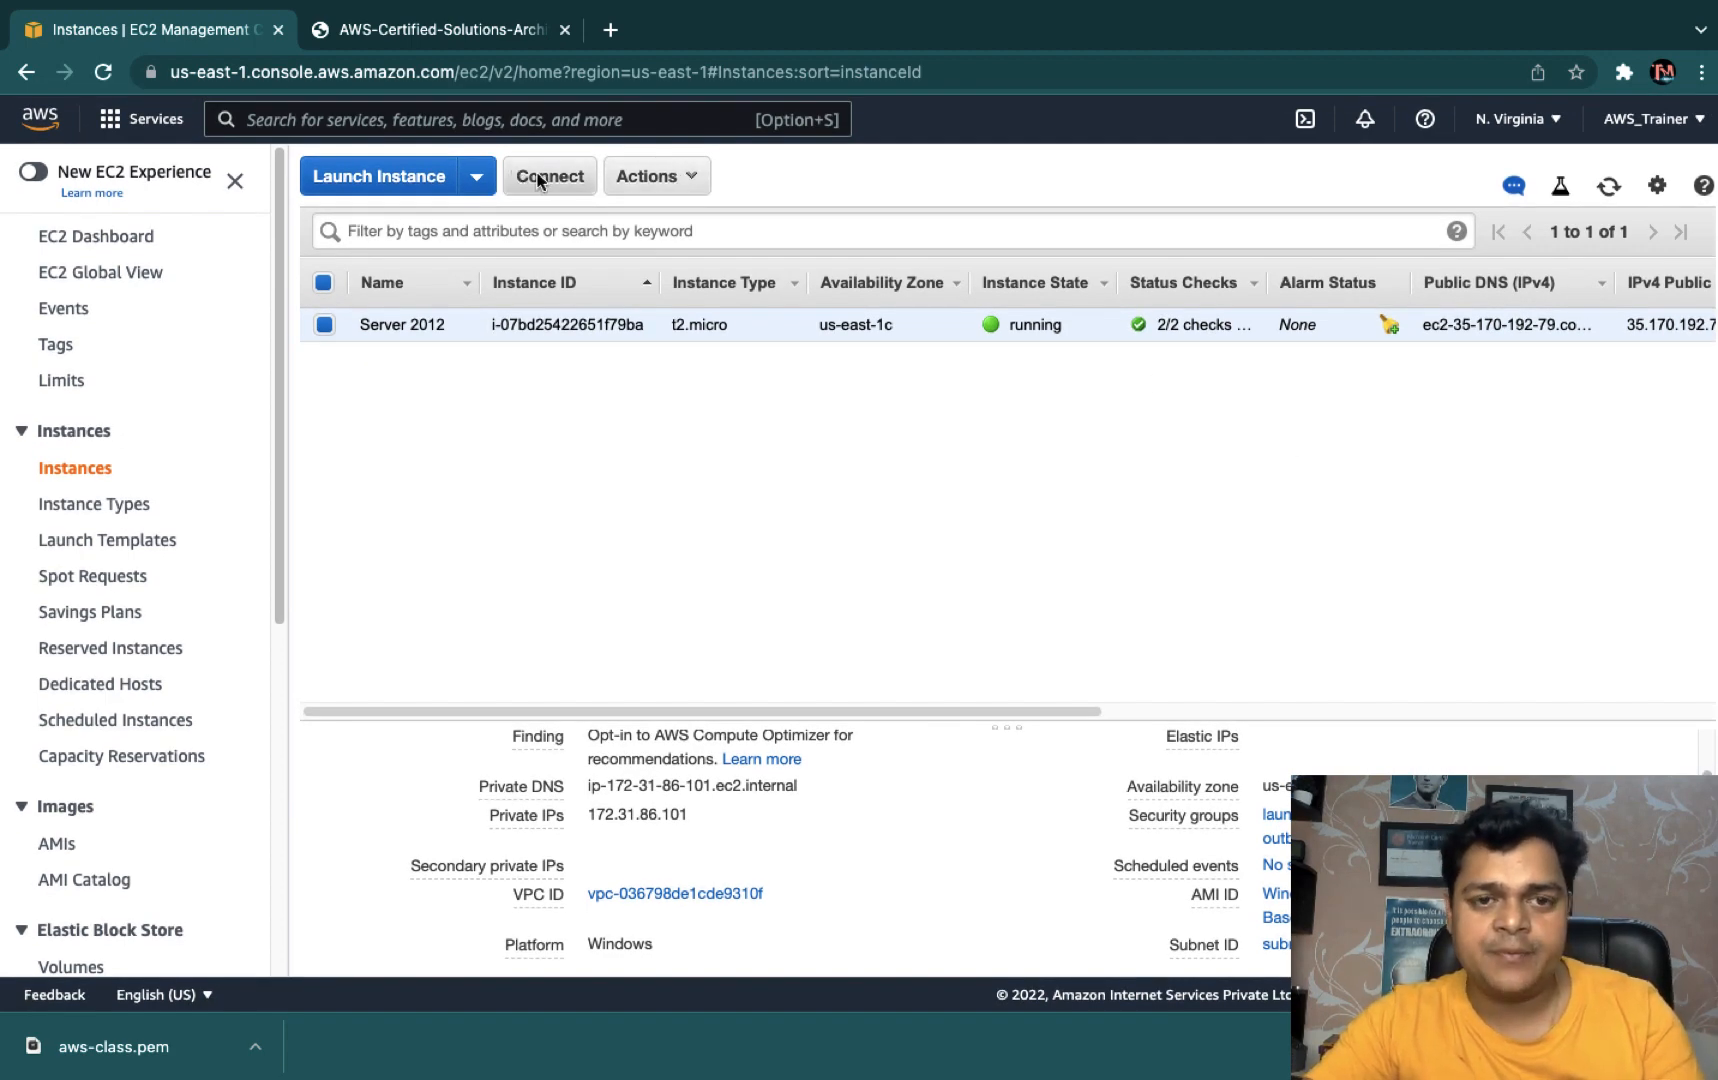
left_click(538, 180)
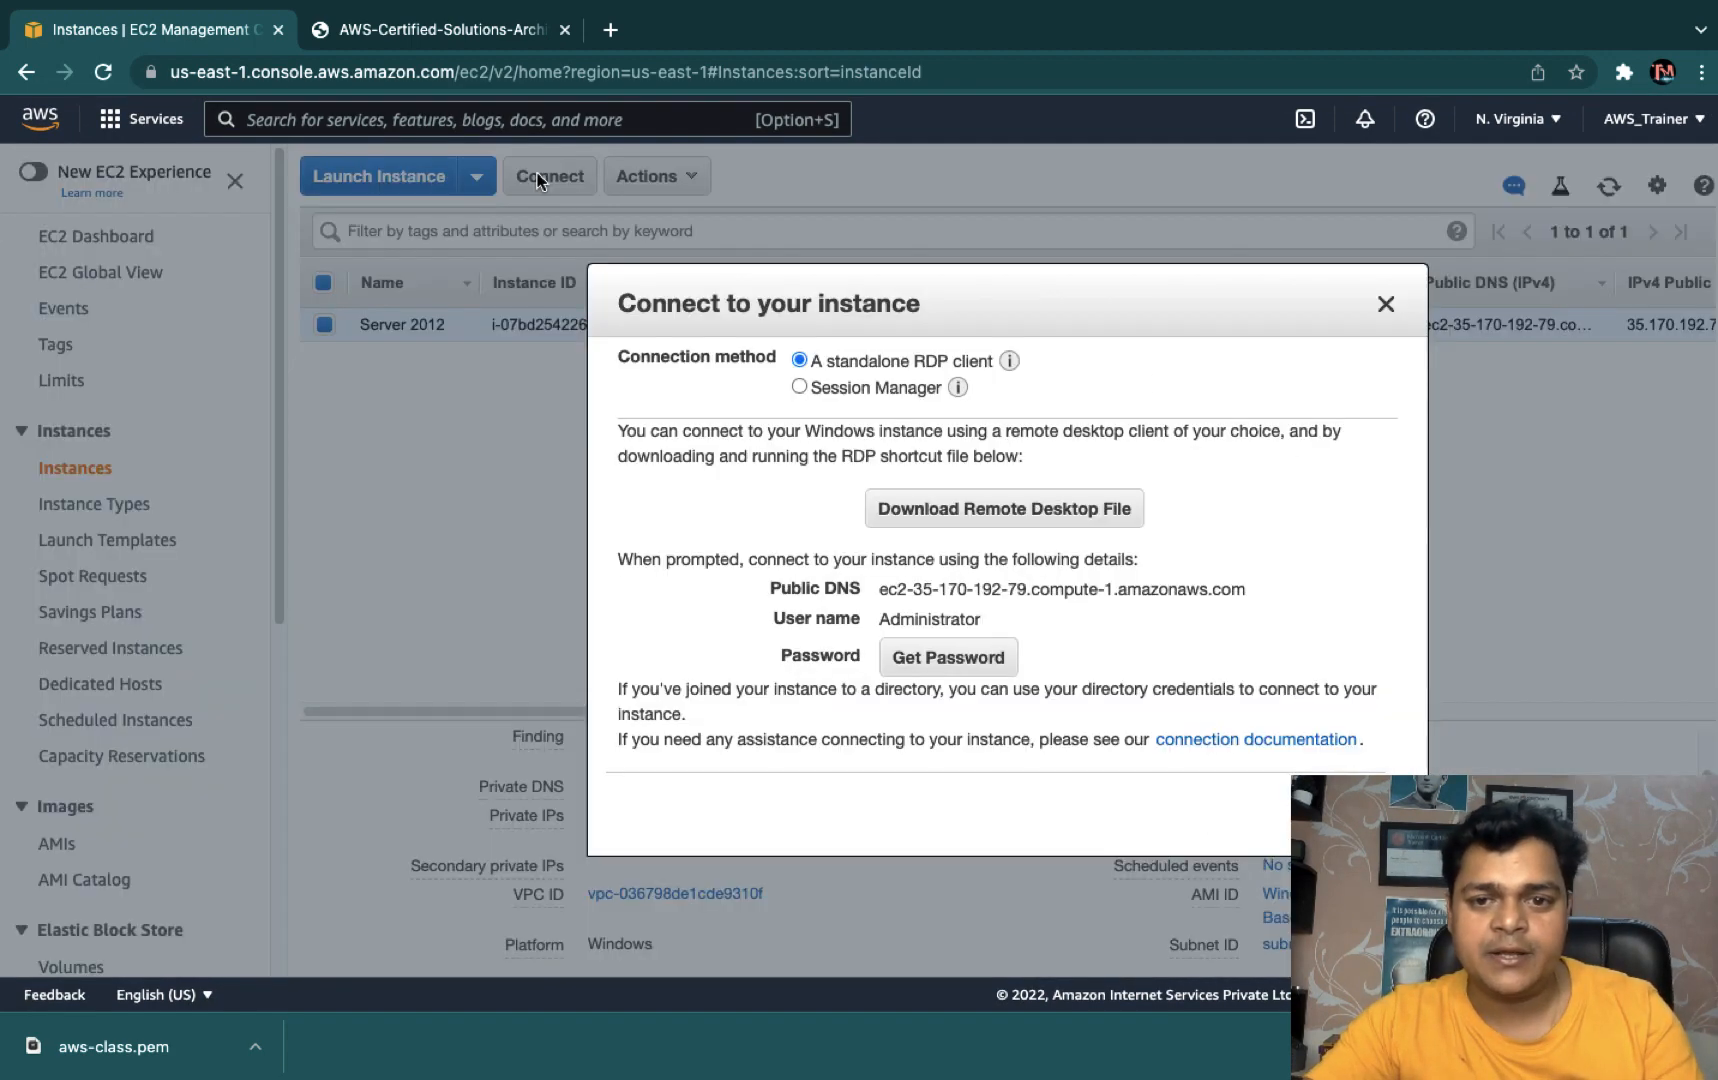
- In Get Password, load awsclass.pem and try decrypting the administrator password
left_click(949, 667)
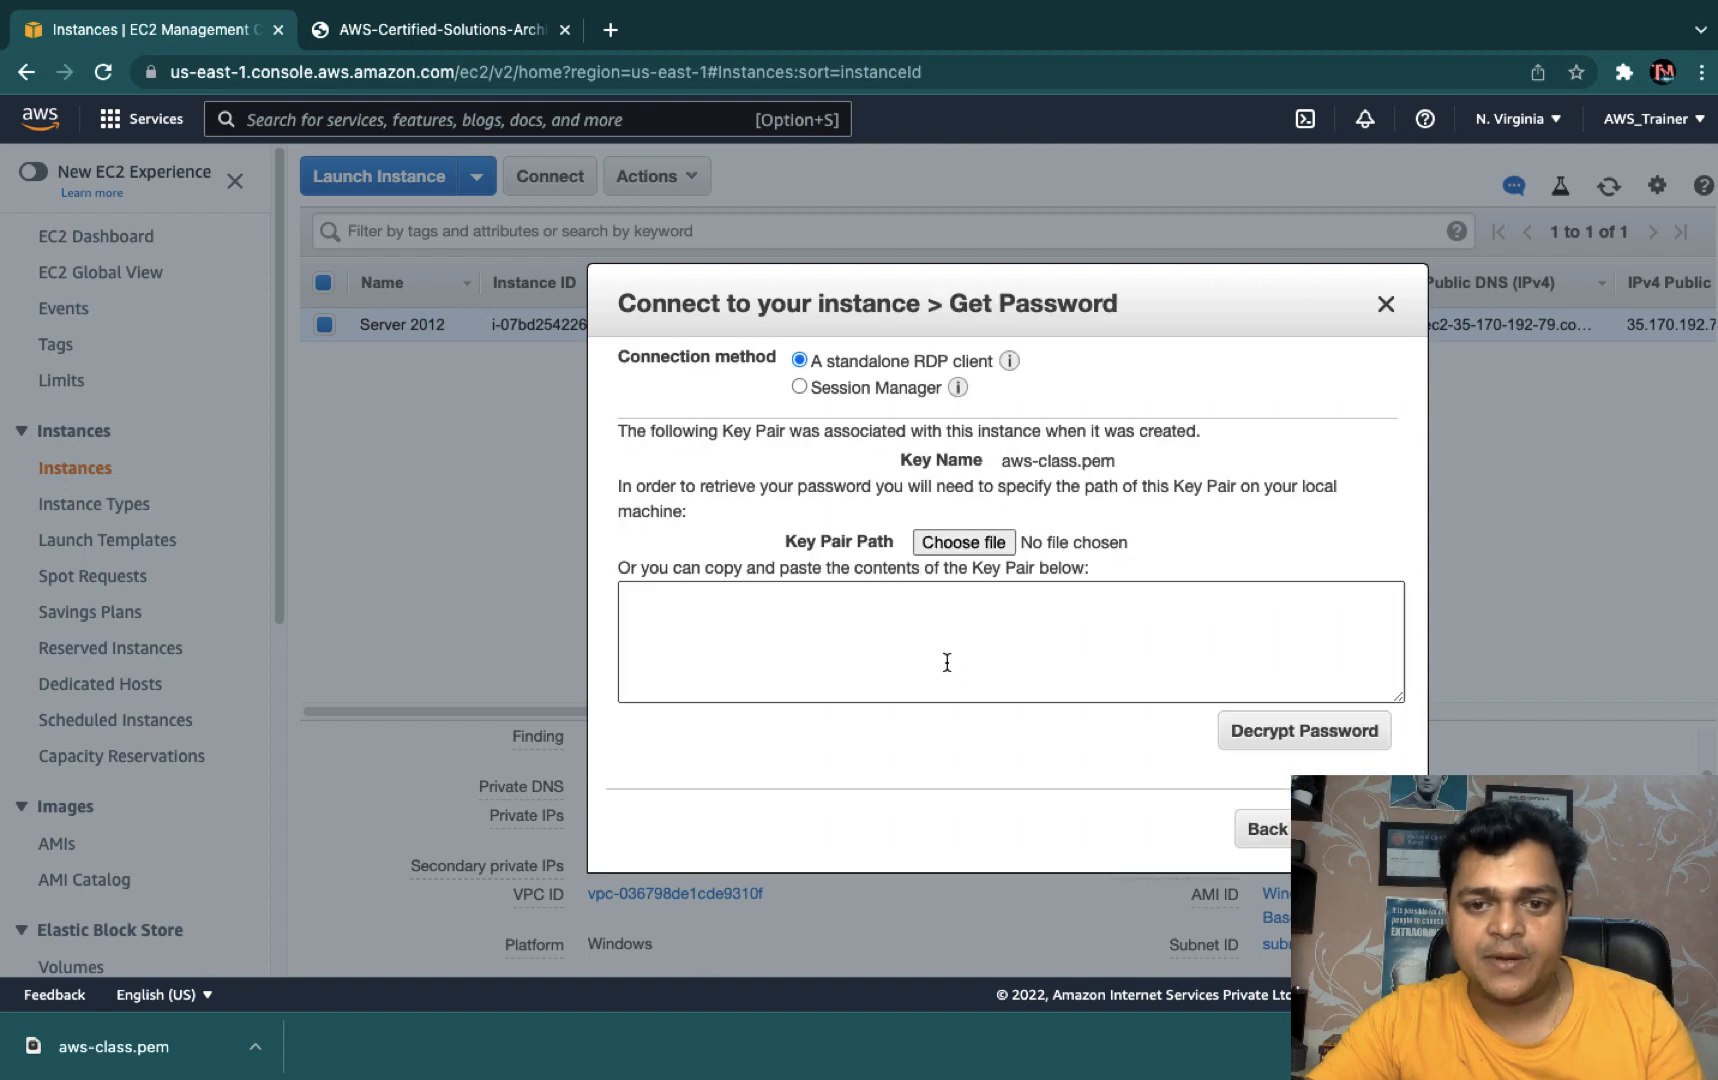
left_click(964, 542)
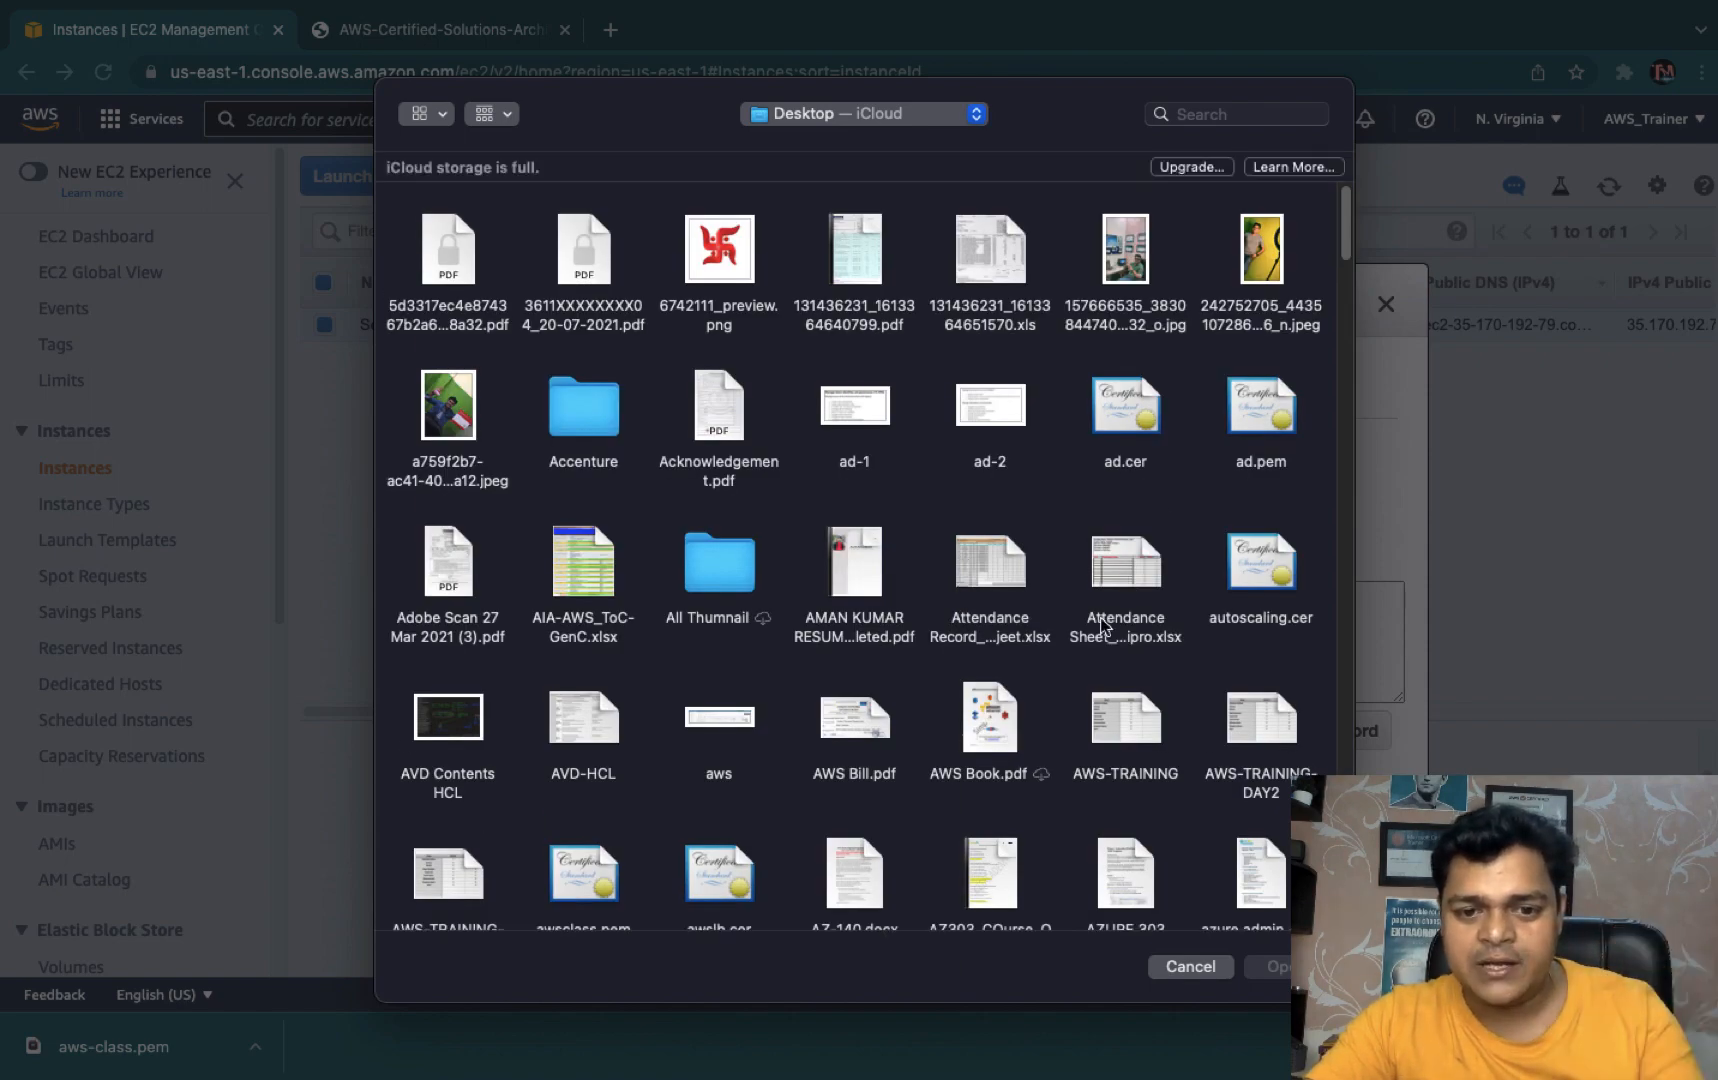
scroll(997, 690, "down", 2)
scroll(997, 688, "down", 1)
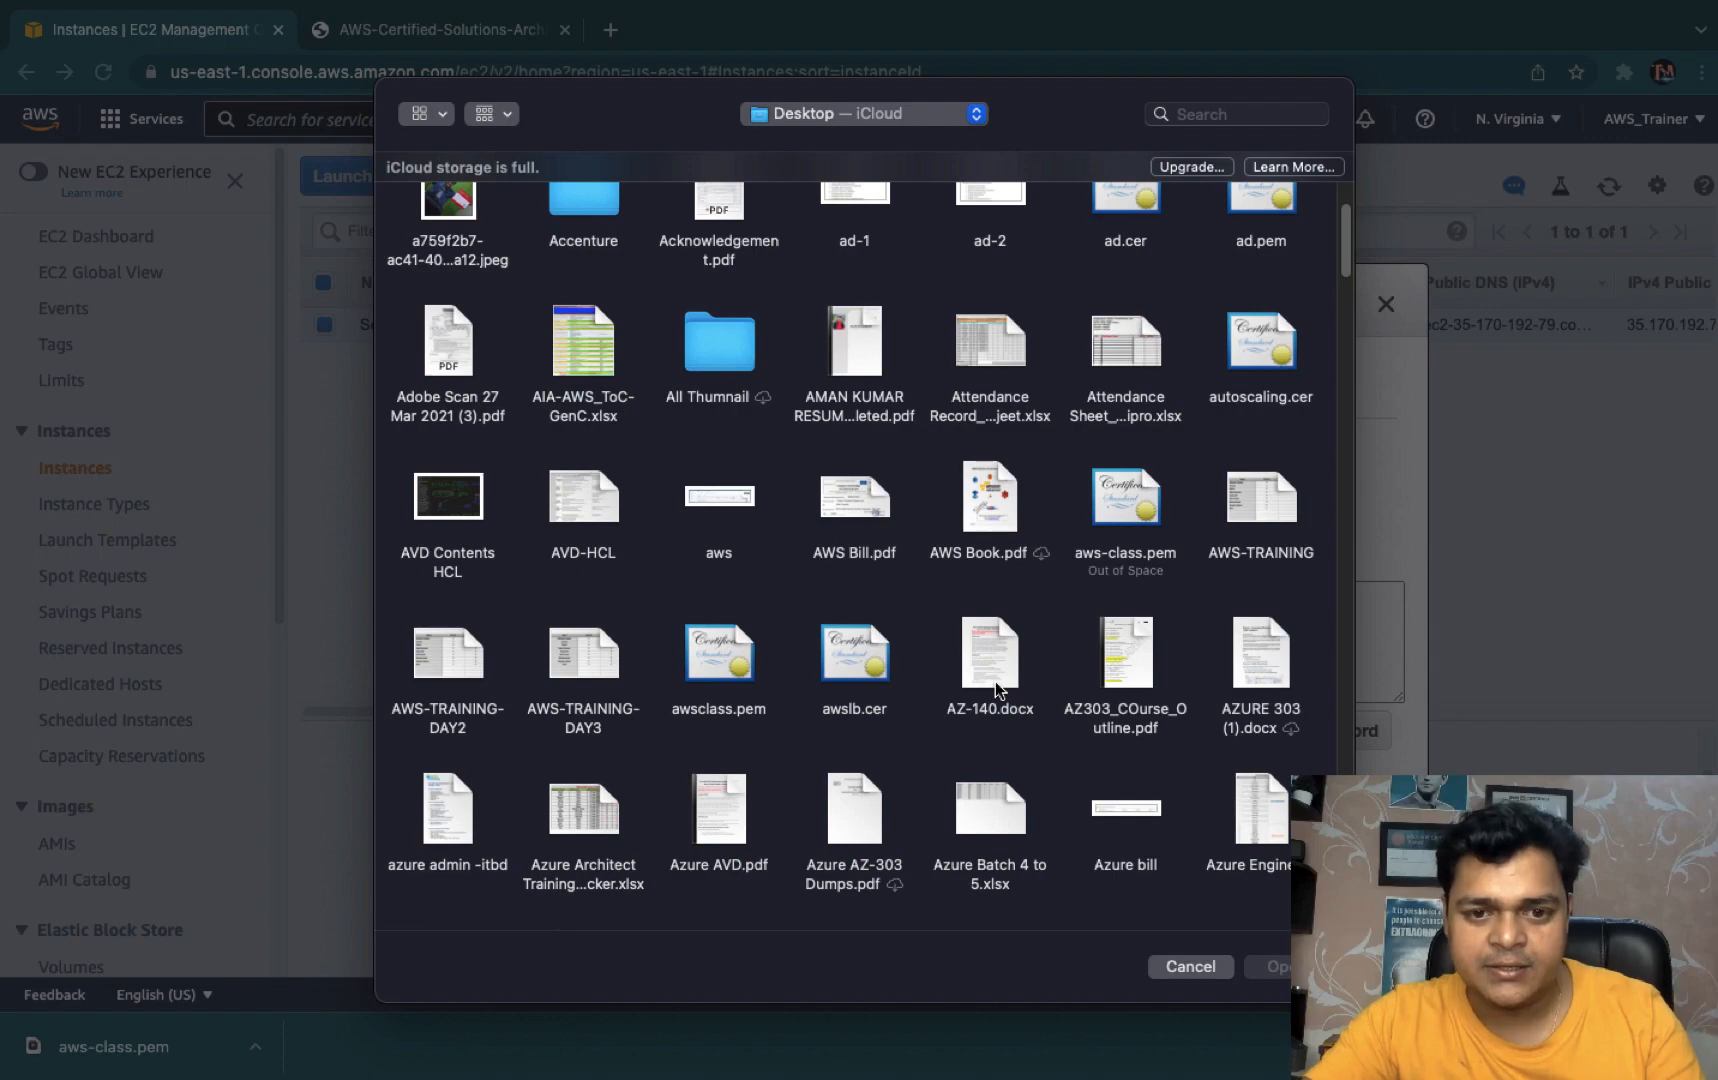
scroll(995, 682, "down", 1)
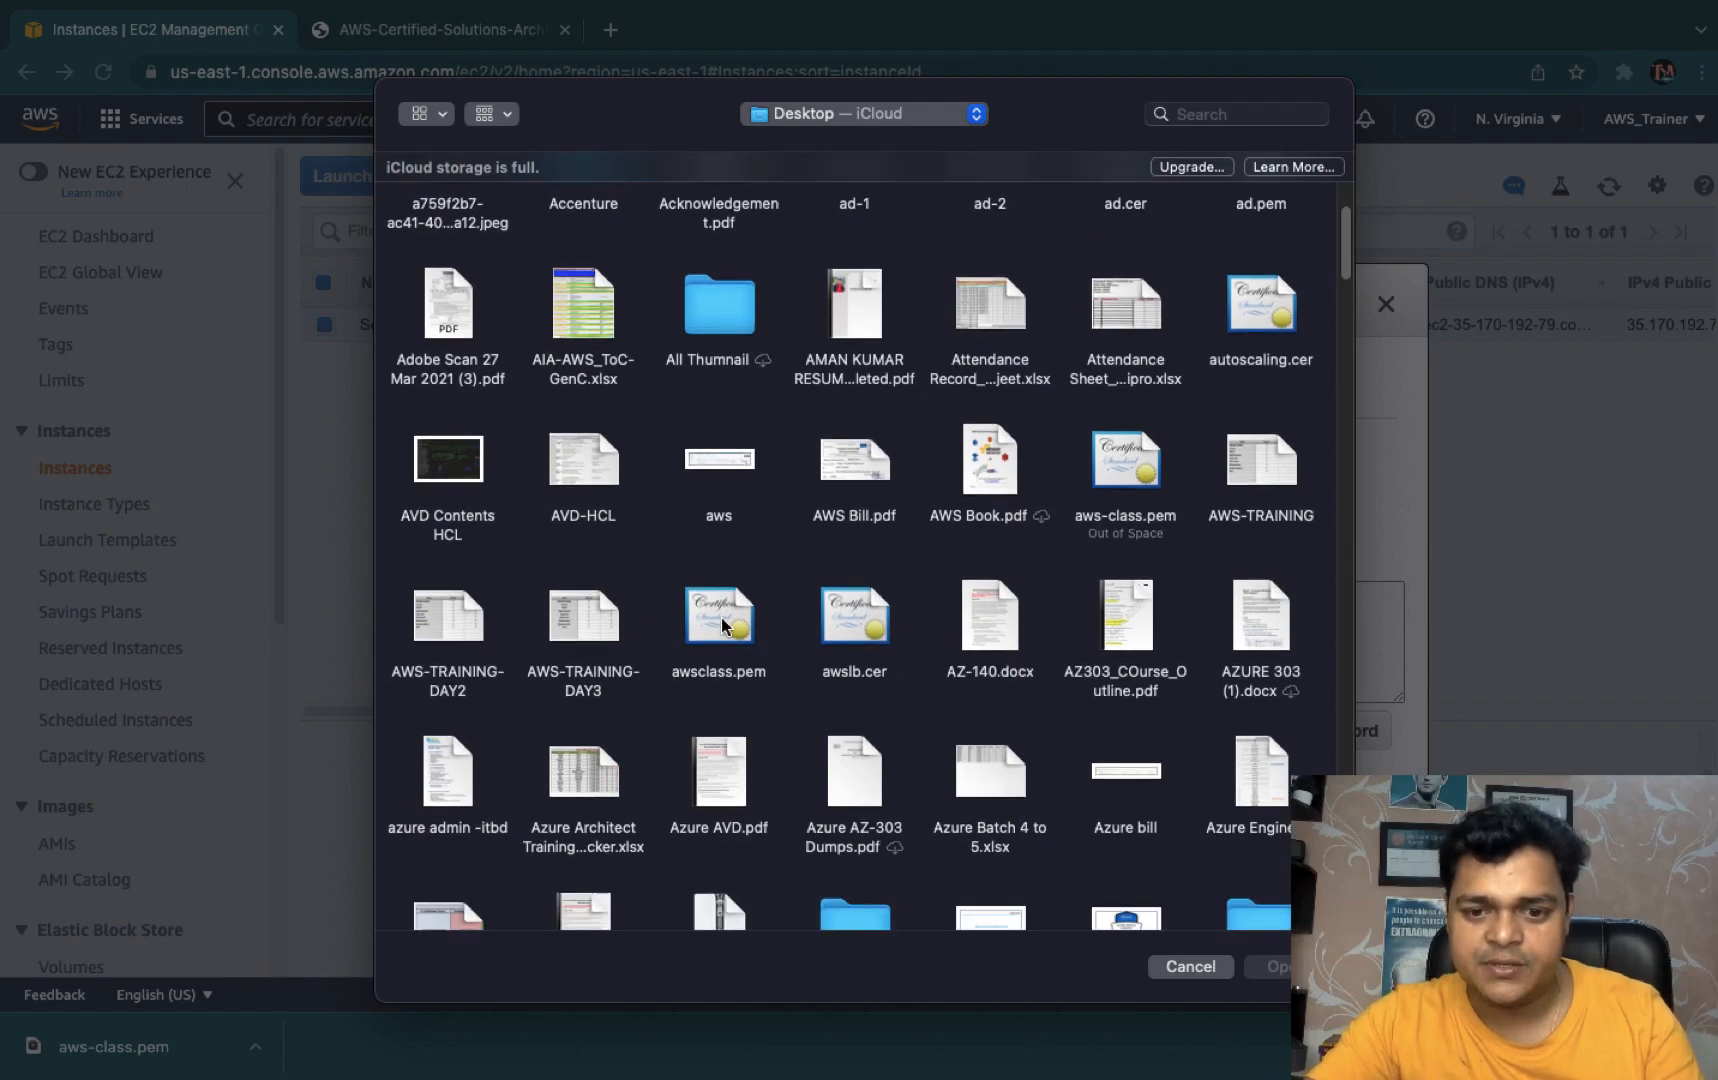
scroll(718, 632, "down", 5)
scroll(718, 632, "up", 5)
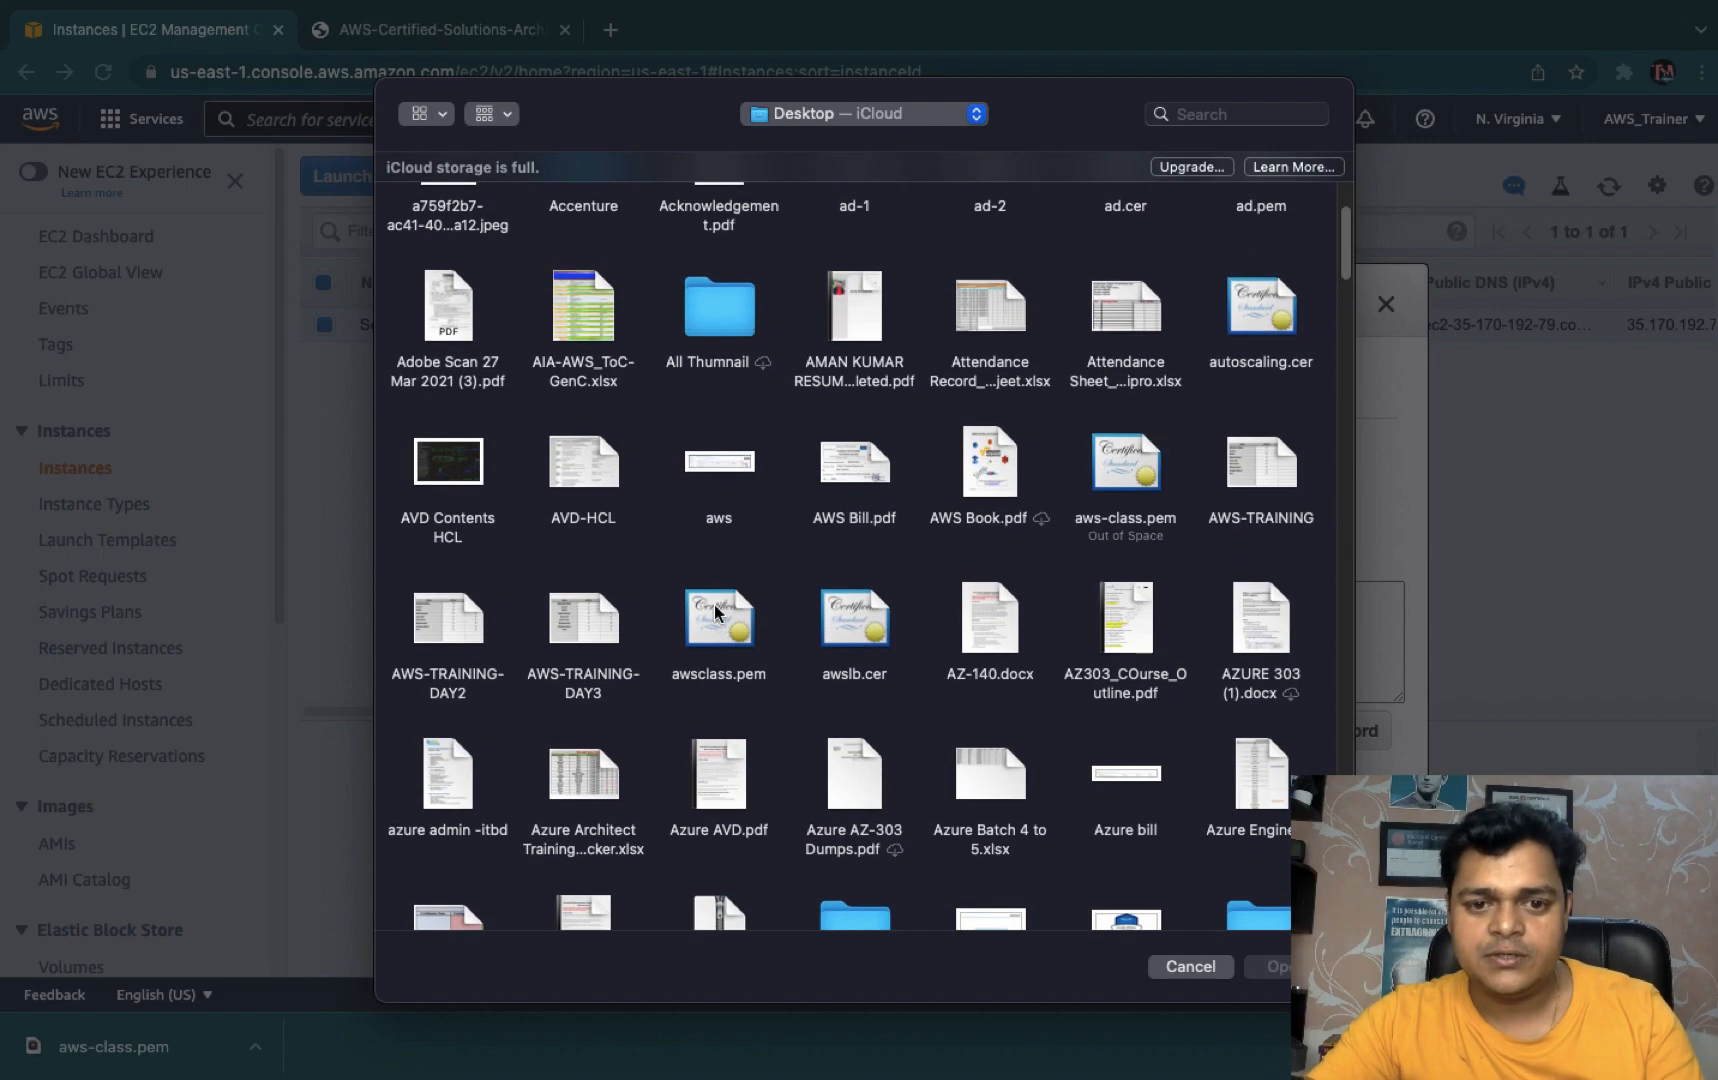
left_click(719, 627)
left_click(1278, 967)
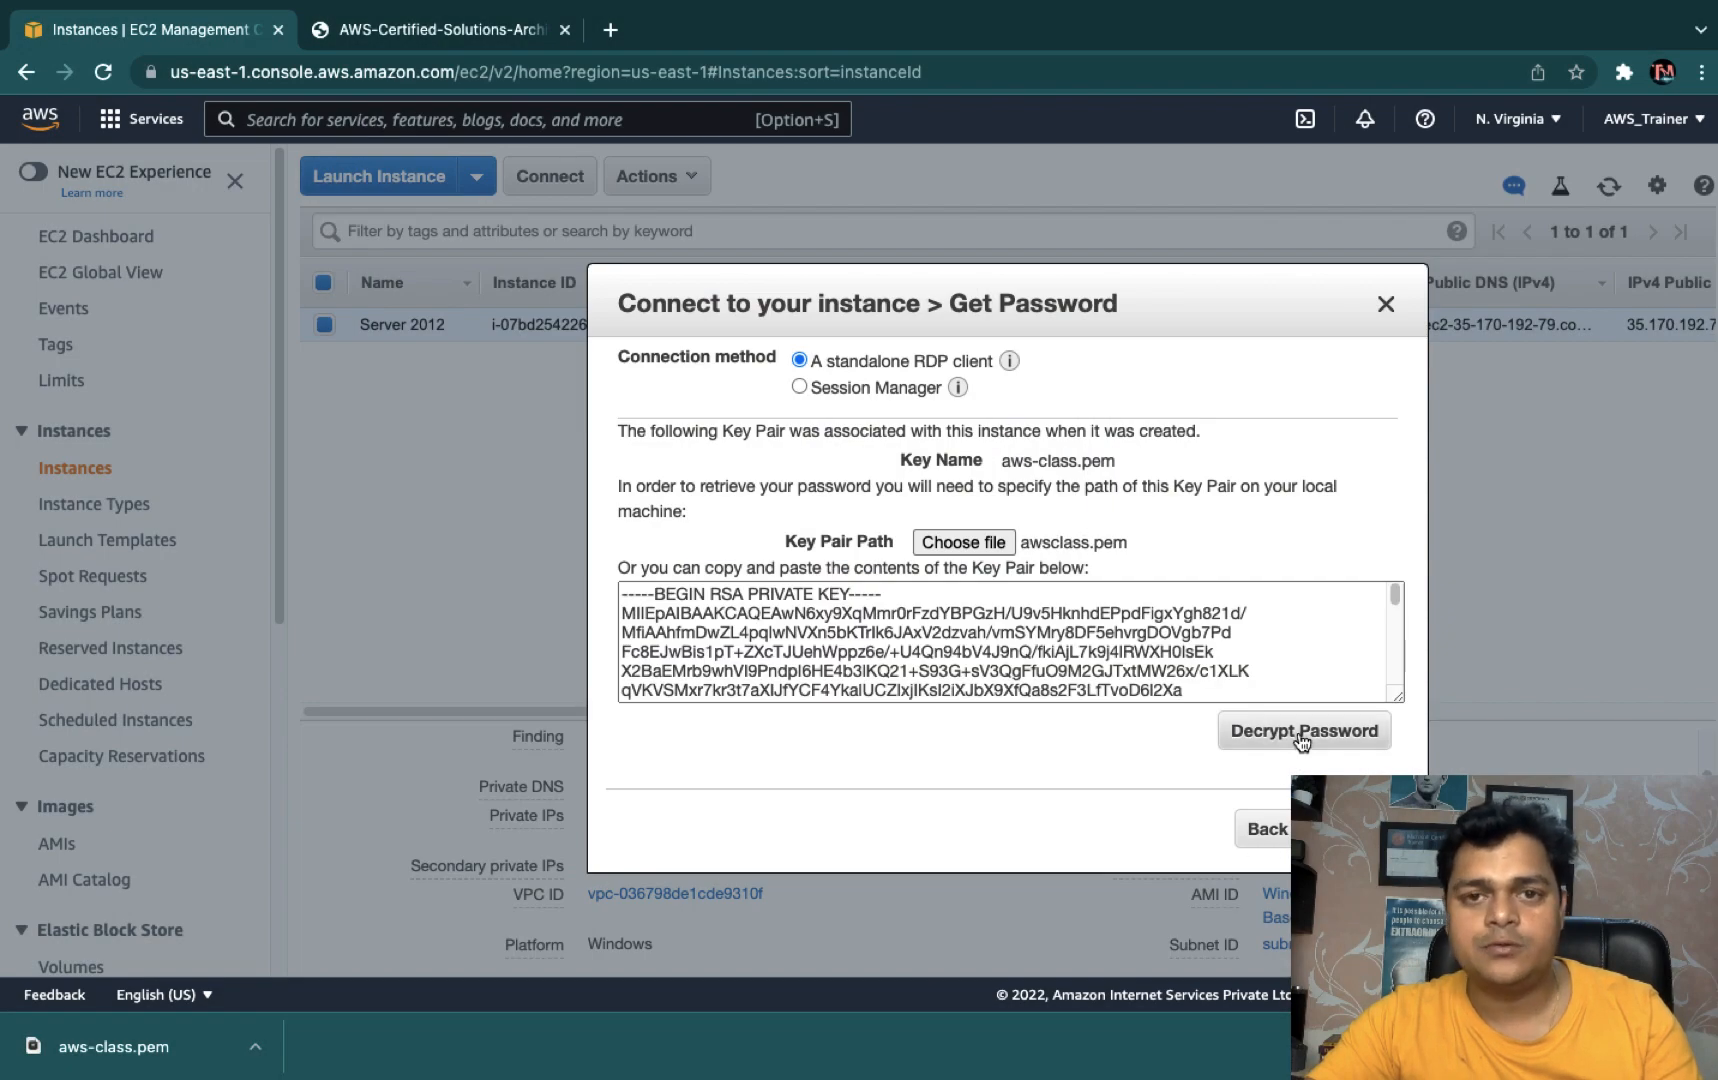
left_click(1288, 738)
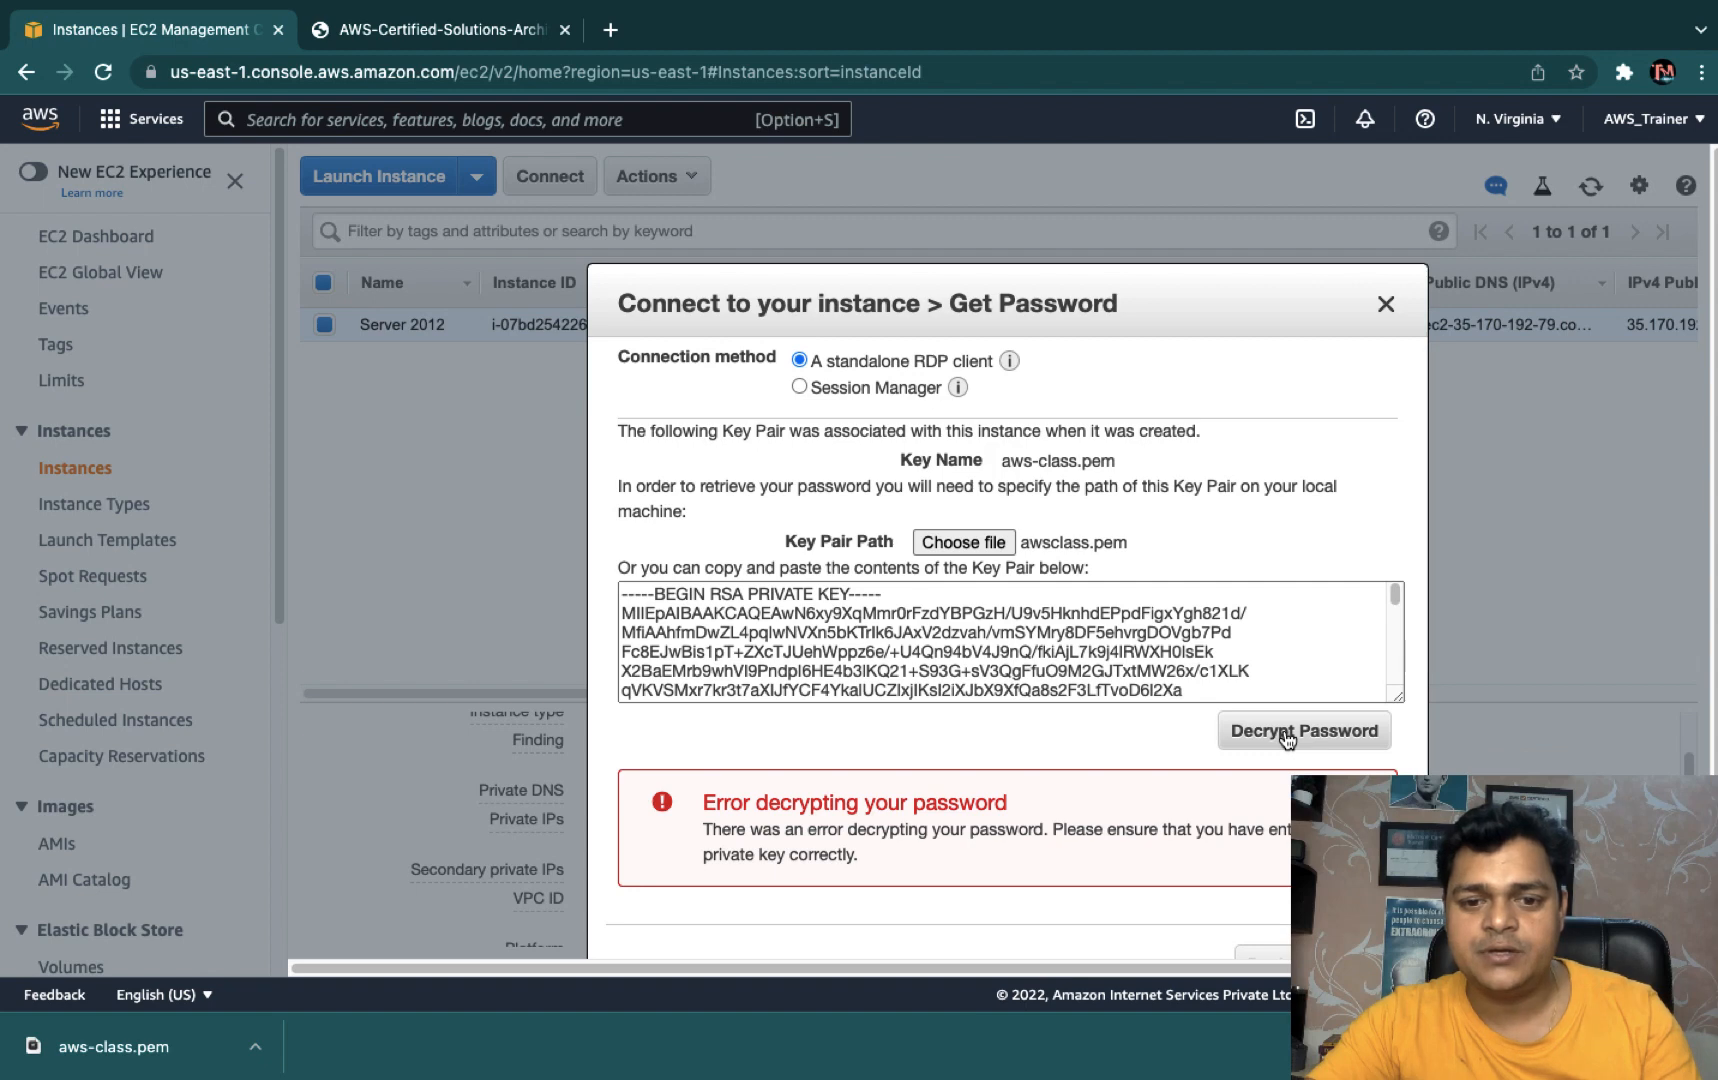
- Search the Desktop for aws-class and load aws-class.pem as the key pair instead
left_click(944, 543)
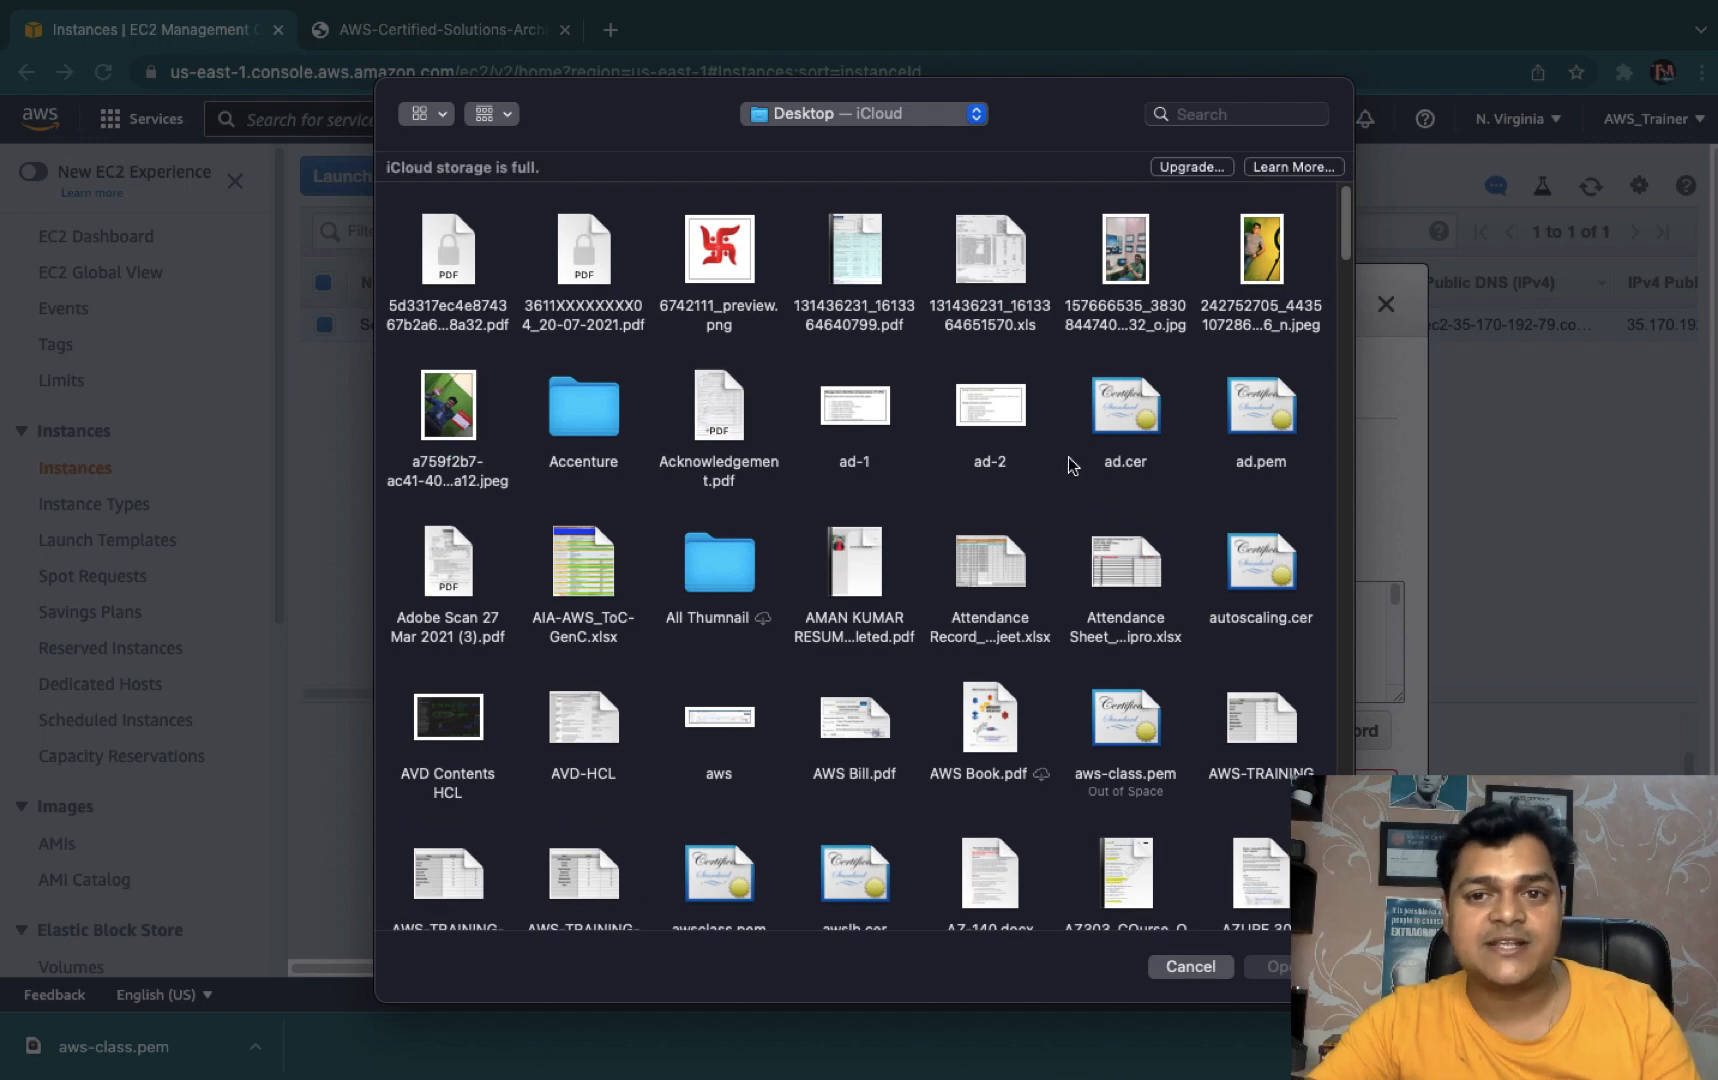
left_click(1202, 116)
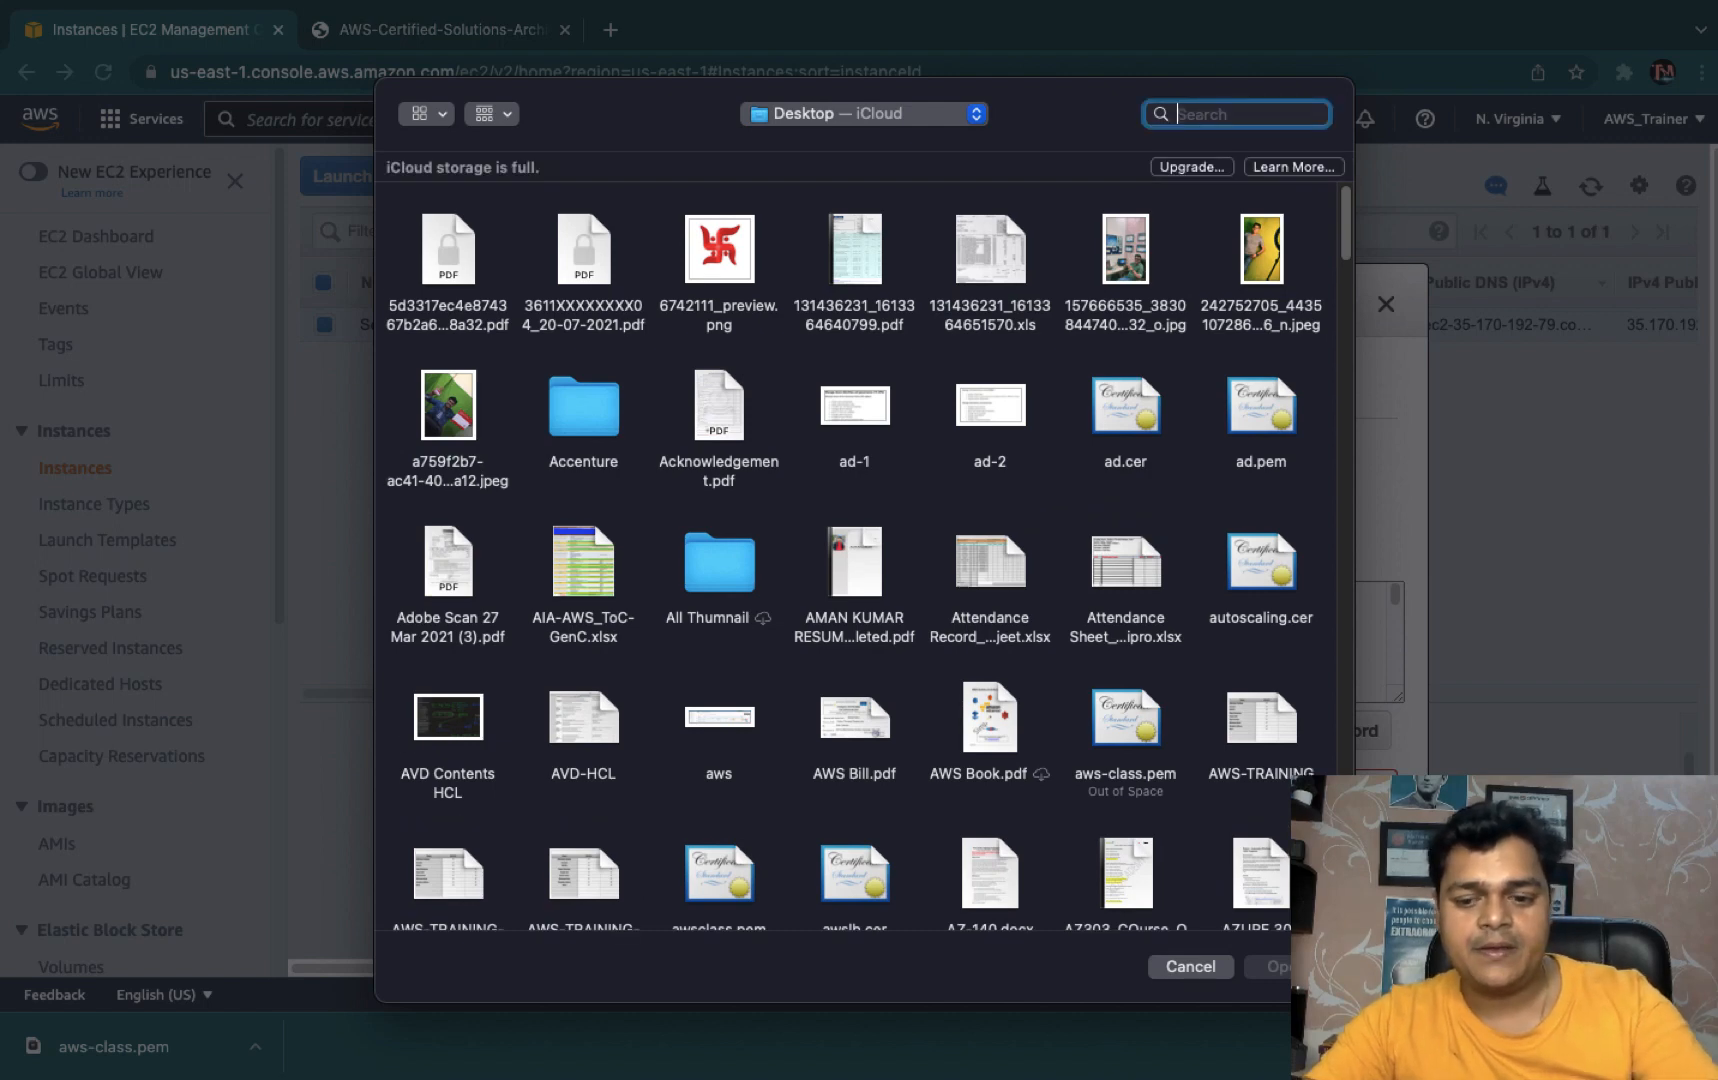
type("aws-")
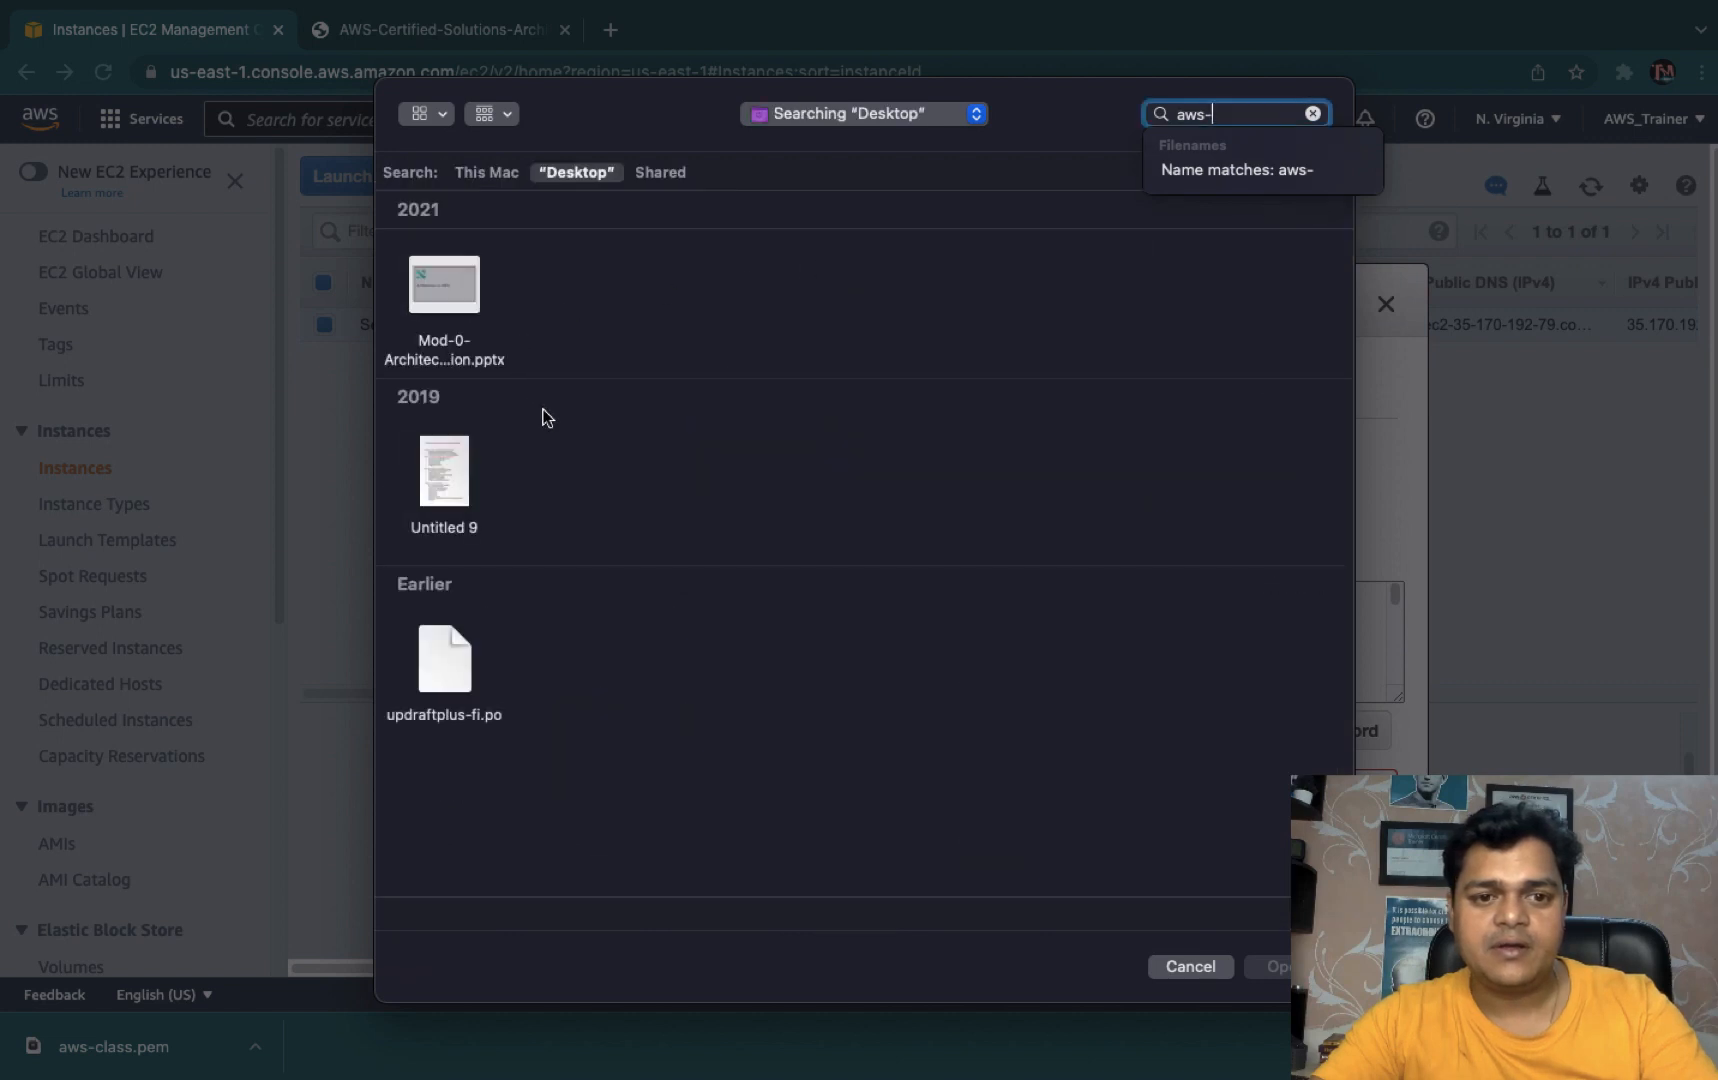
type("c")
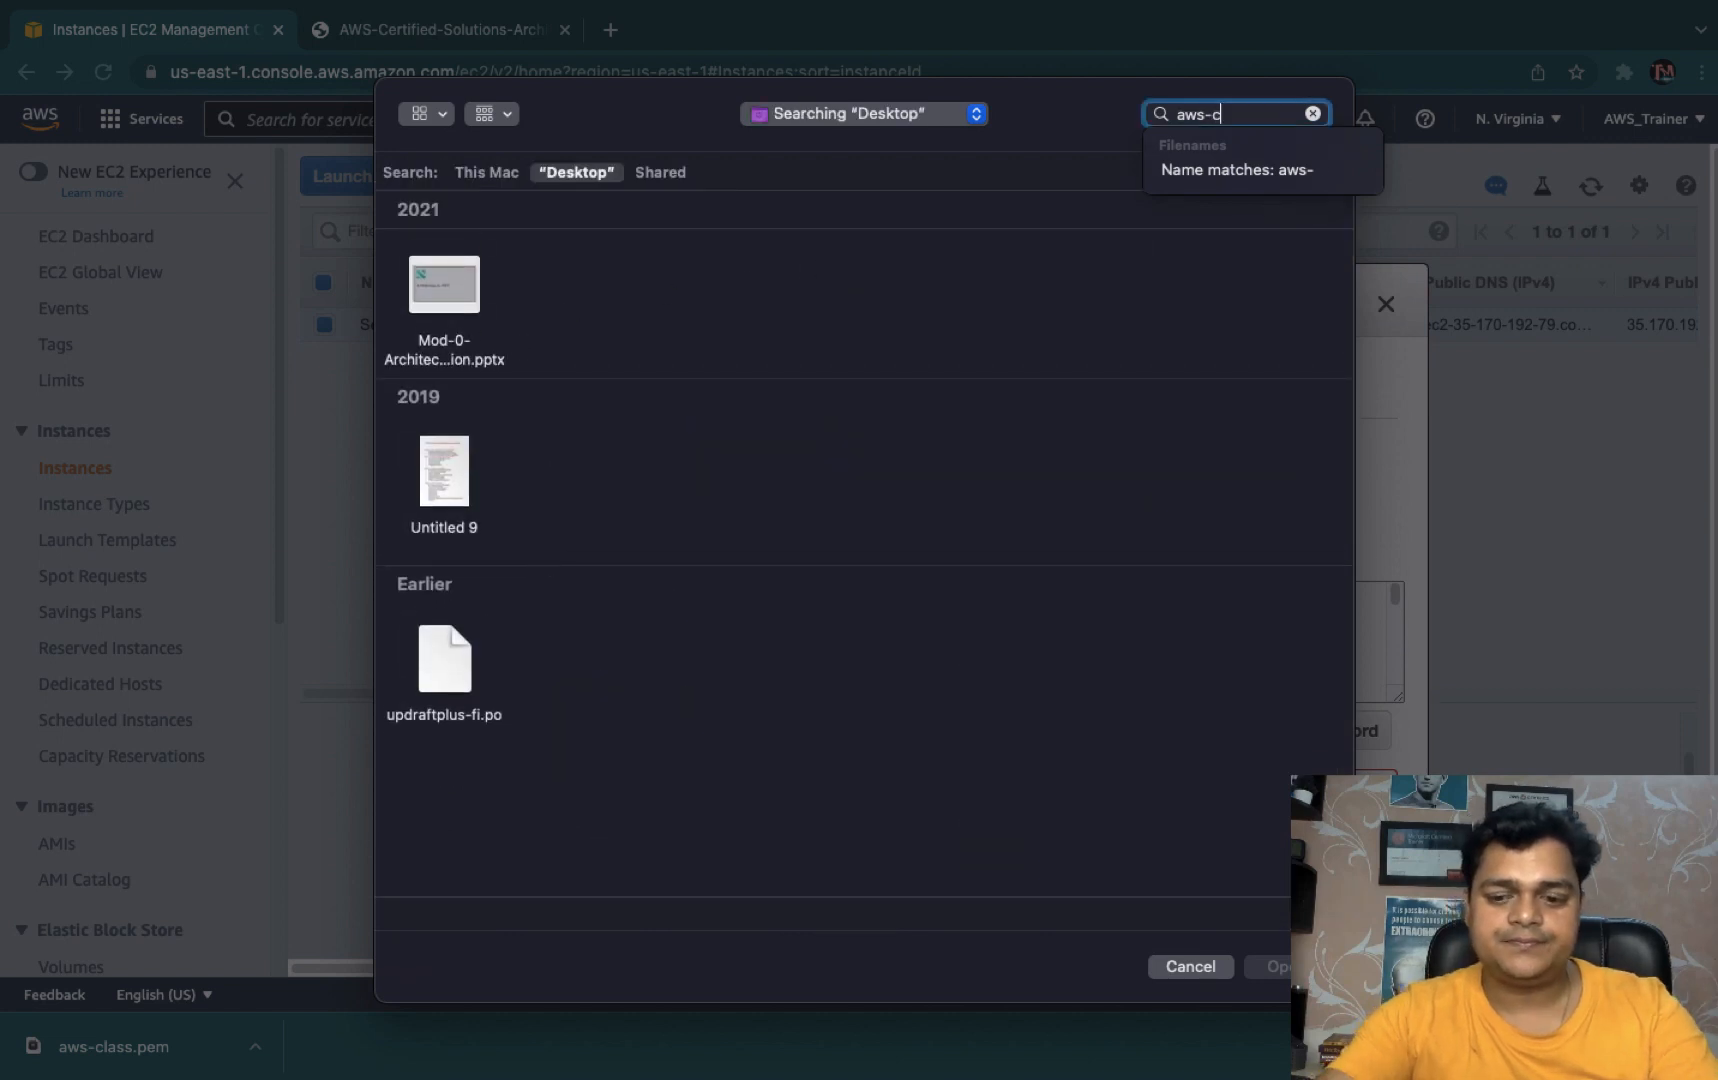
type("lass")
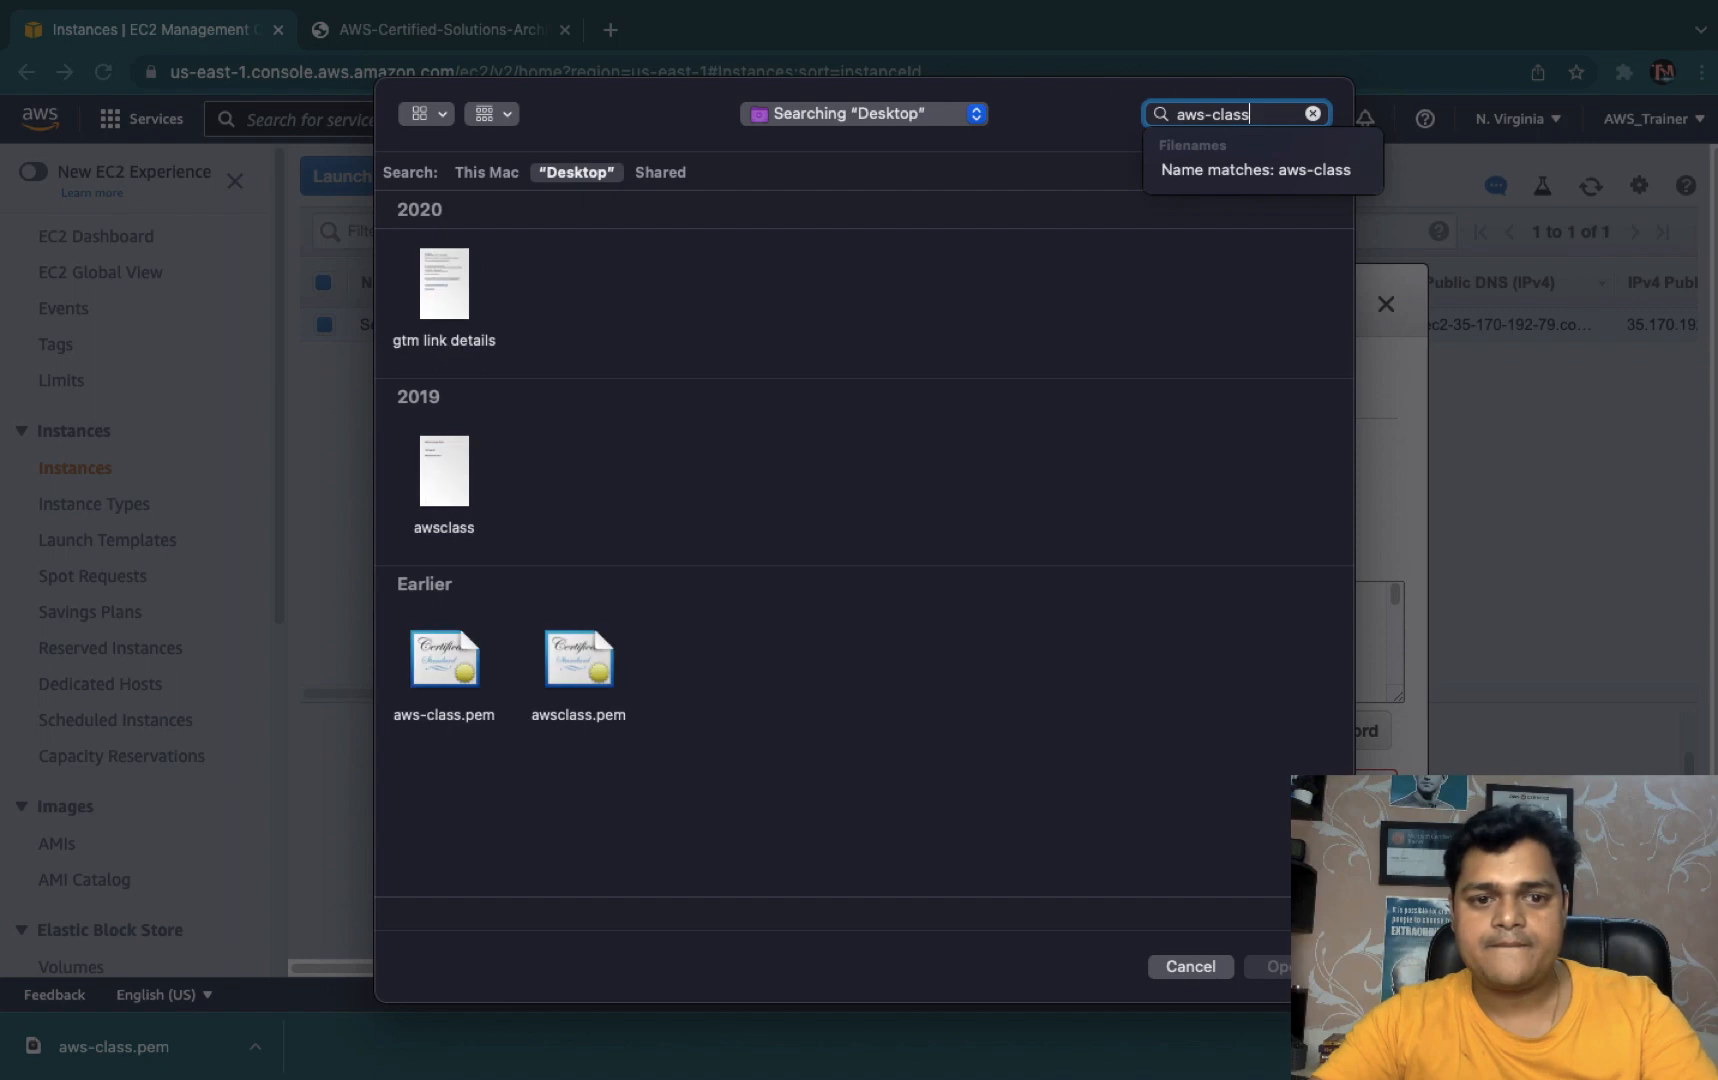
left_click(461, 660)
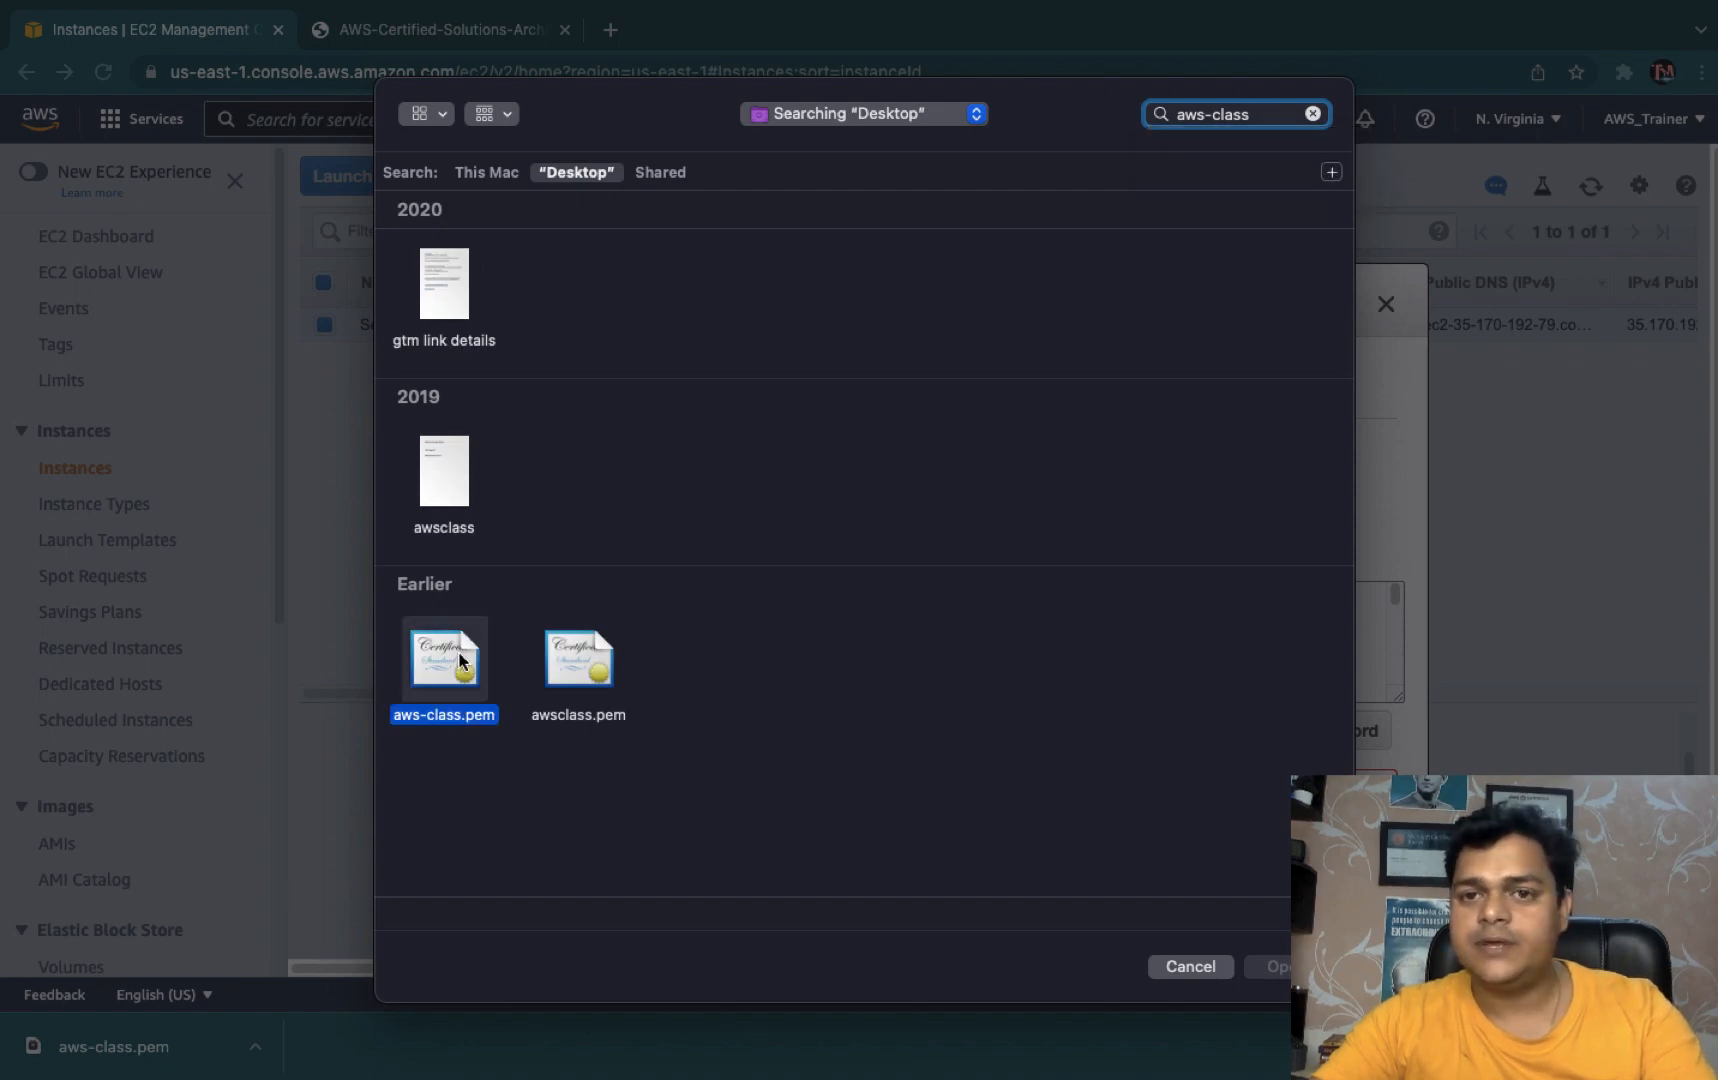
left_click(1276, 967)
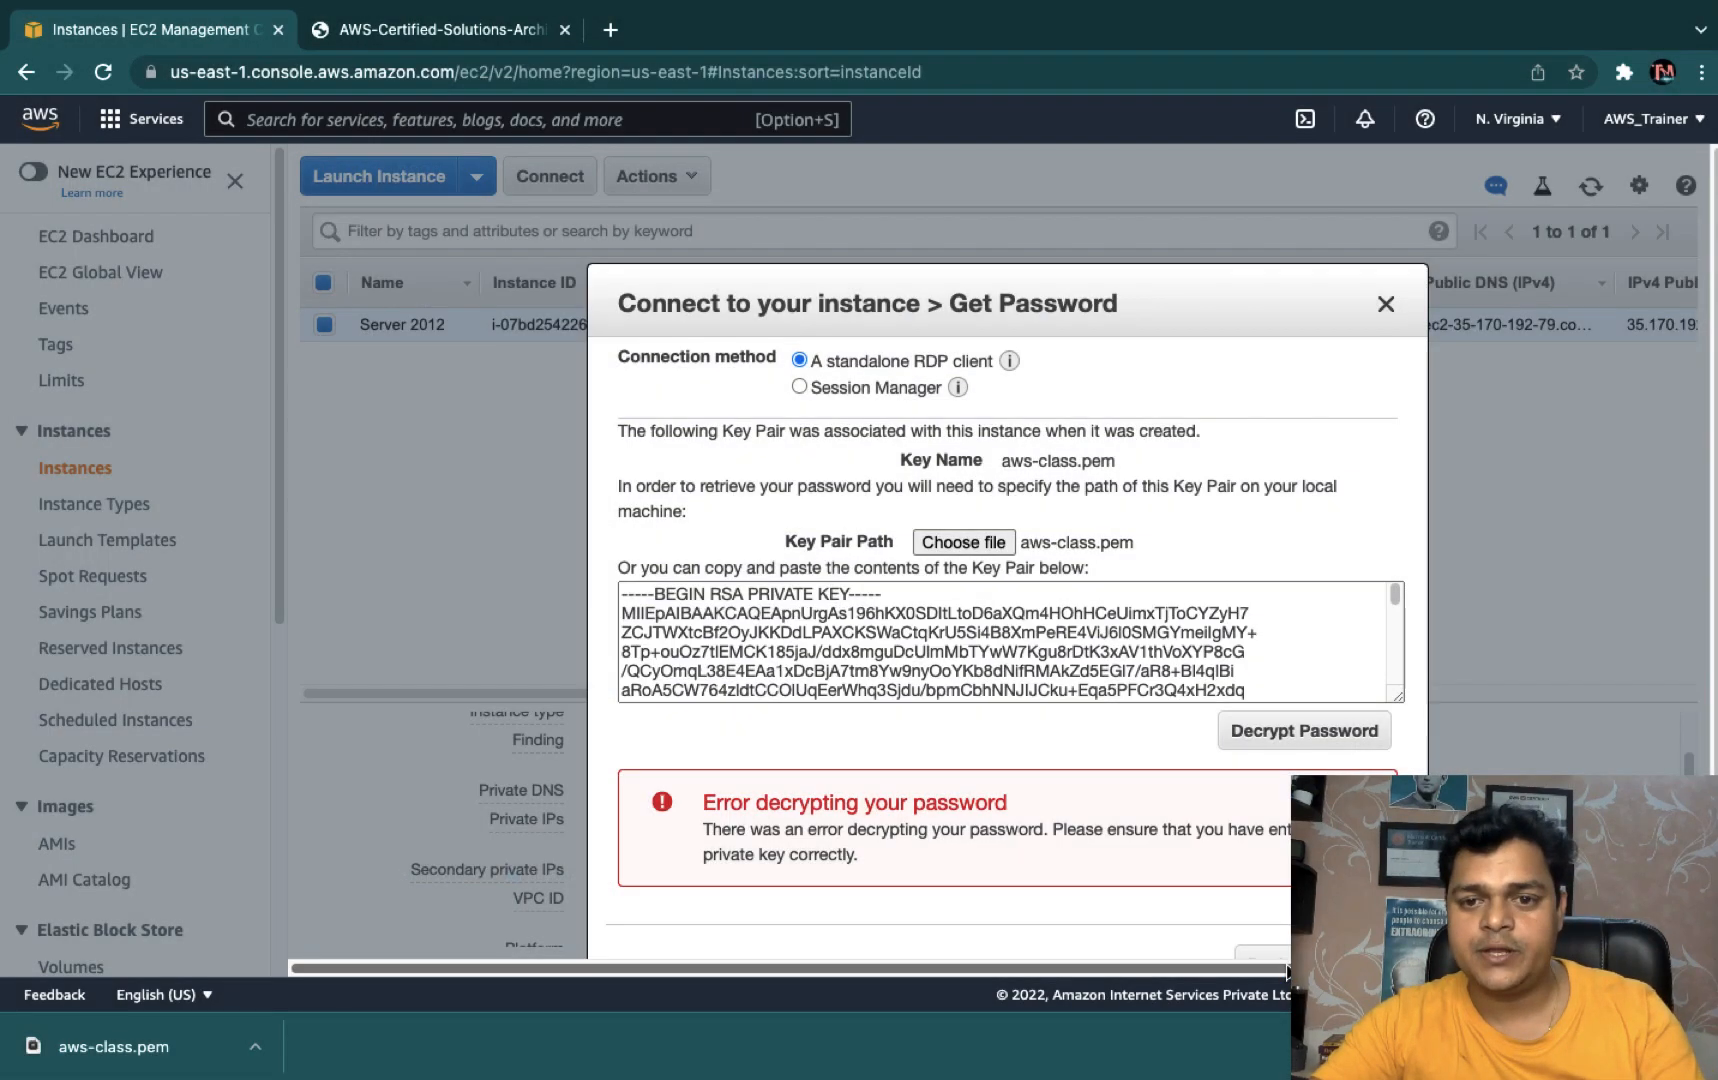
- Decrypt the instance's Administrator password and copy it to the clipboard
left_click(1304, 738)
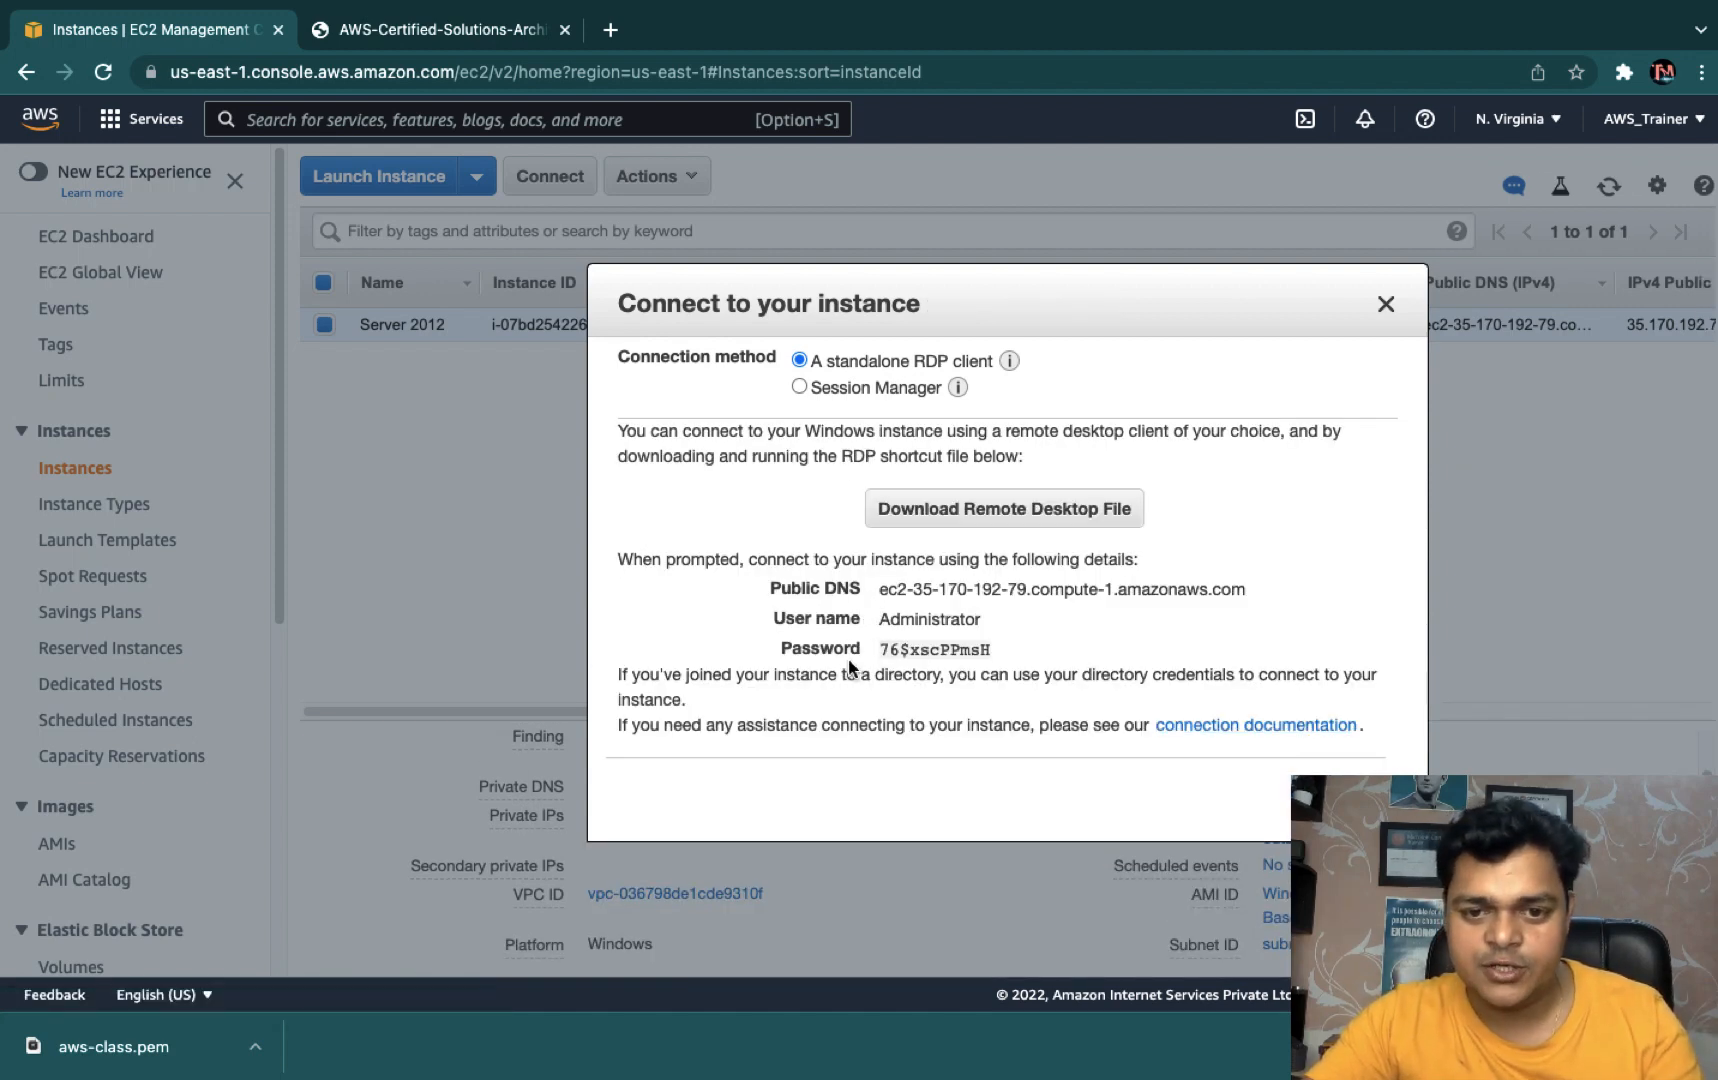
left_click(1001, 652)
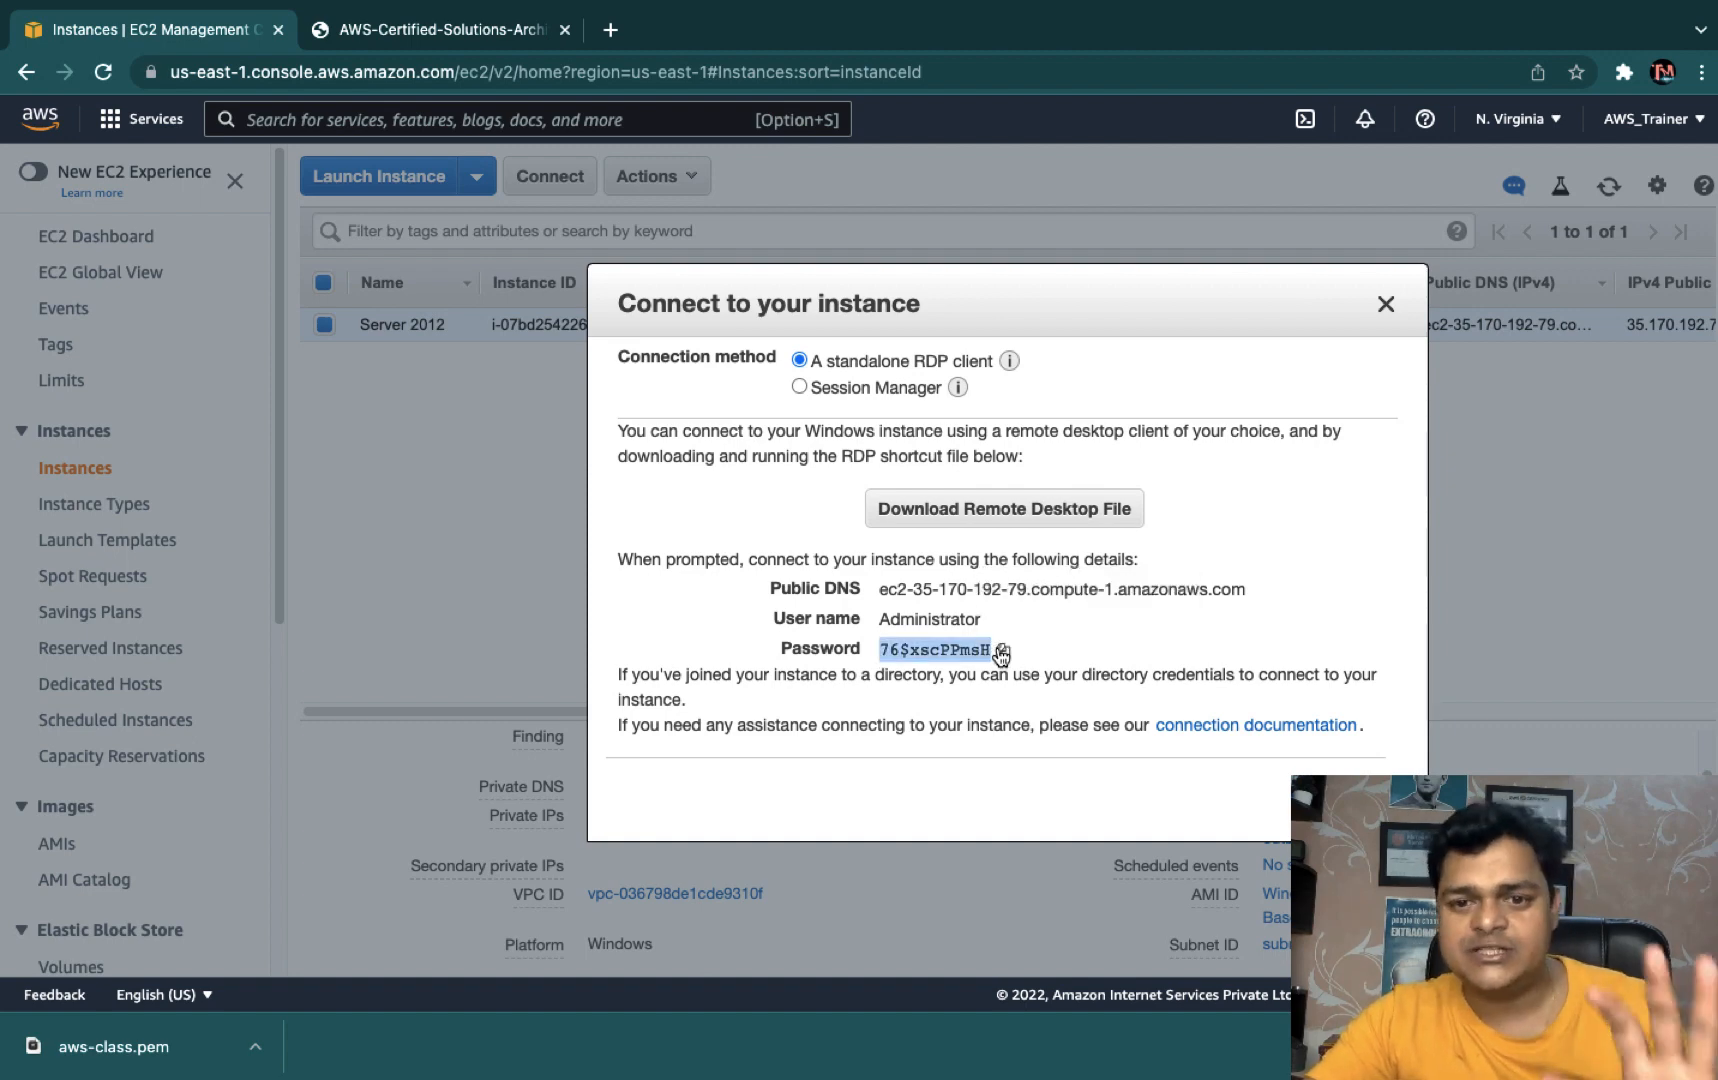
left_click(1001, 652)
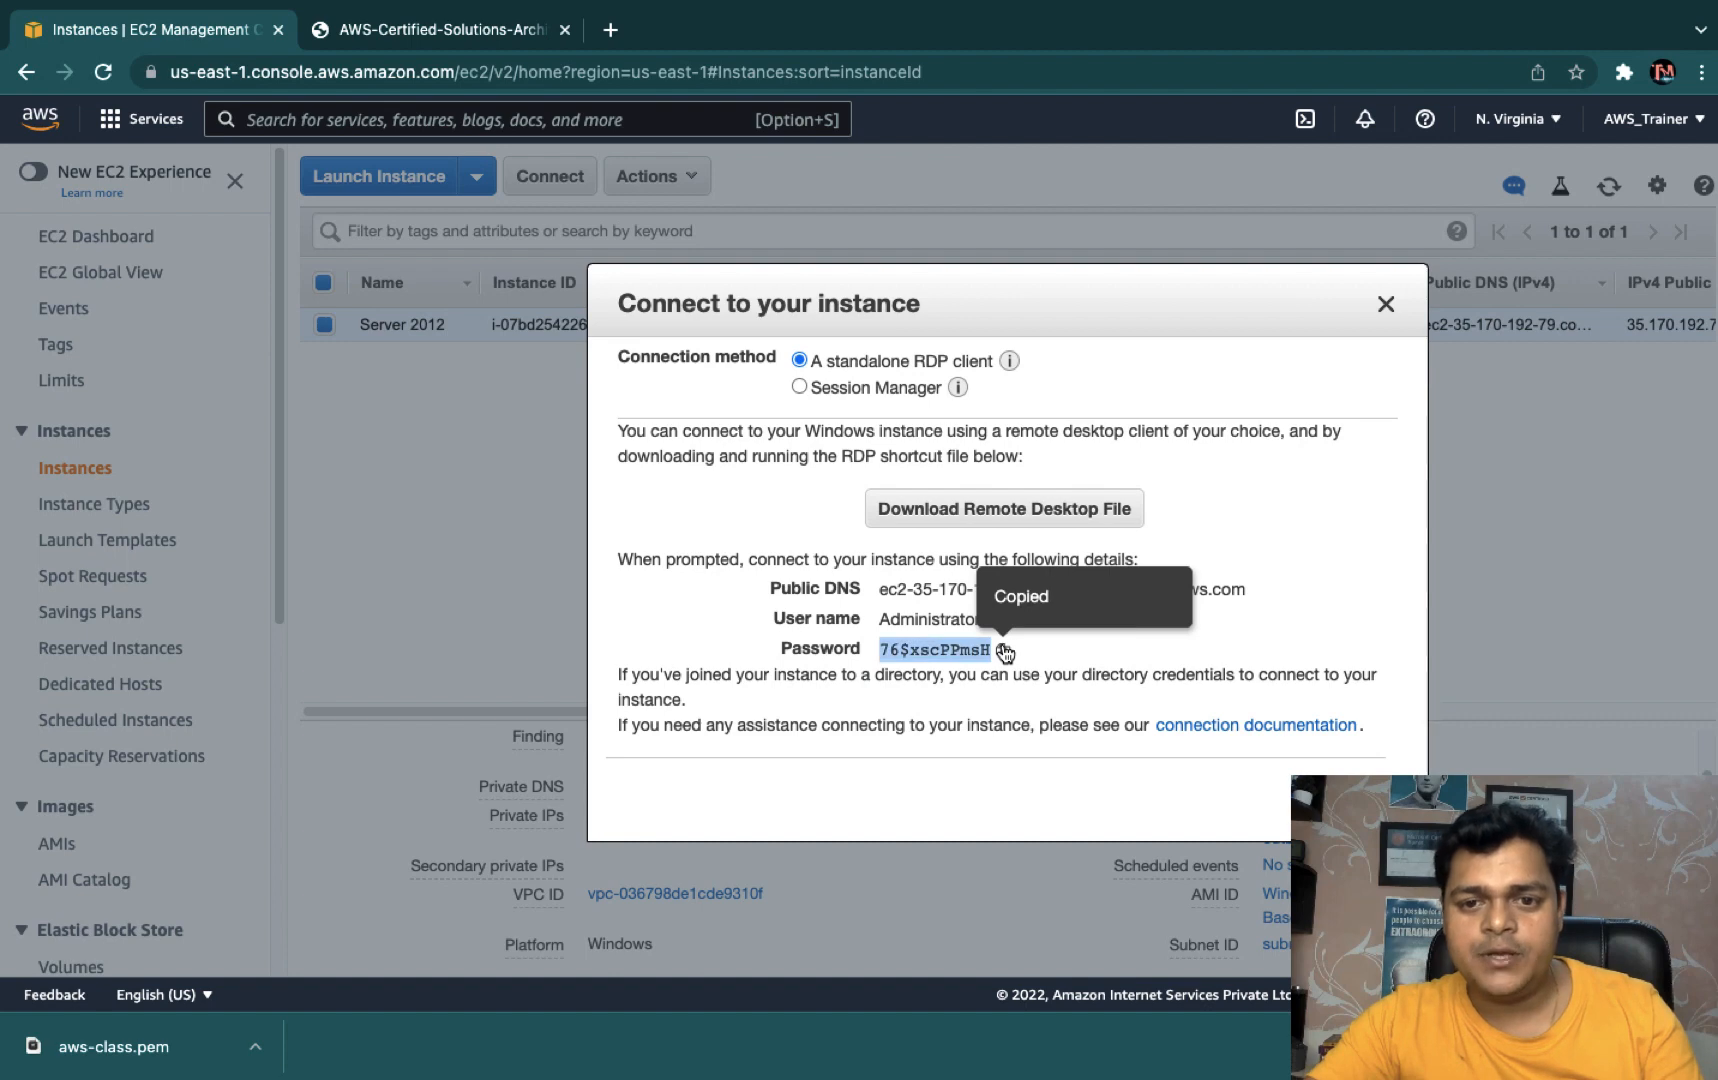
- Download the instance's Remote Desktop file and open it
left_click(1010, 512)
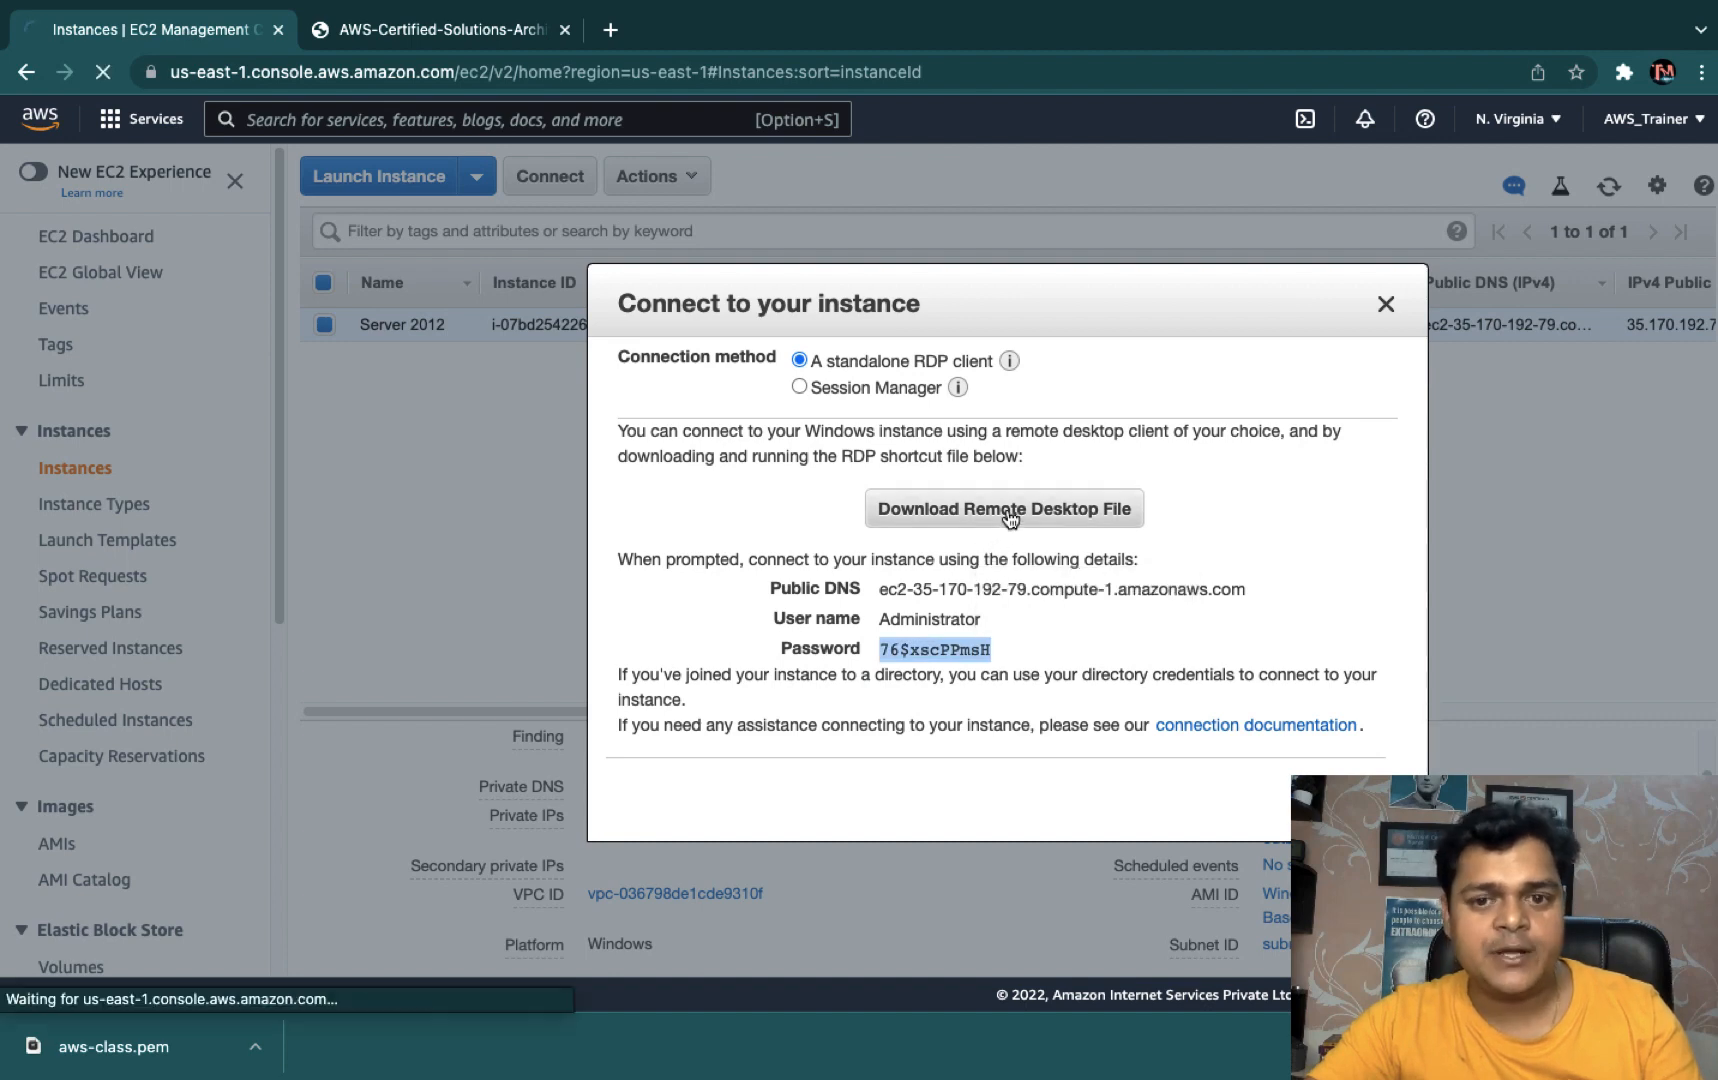
left_click(255, 1046)
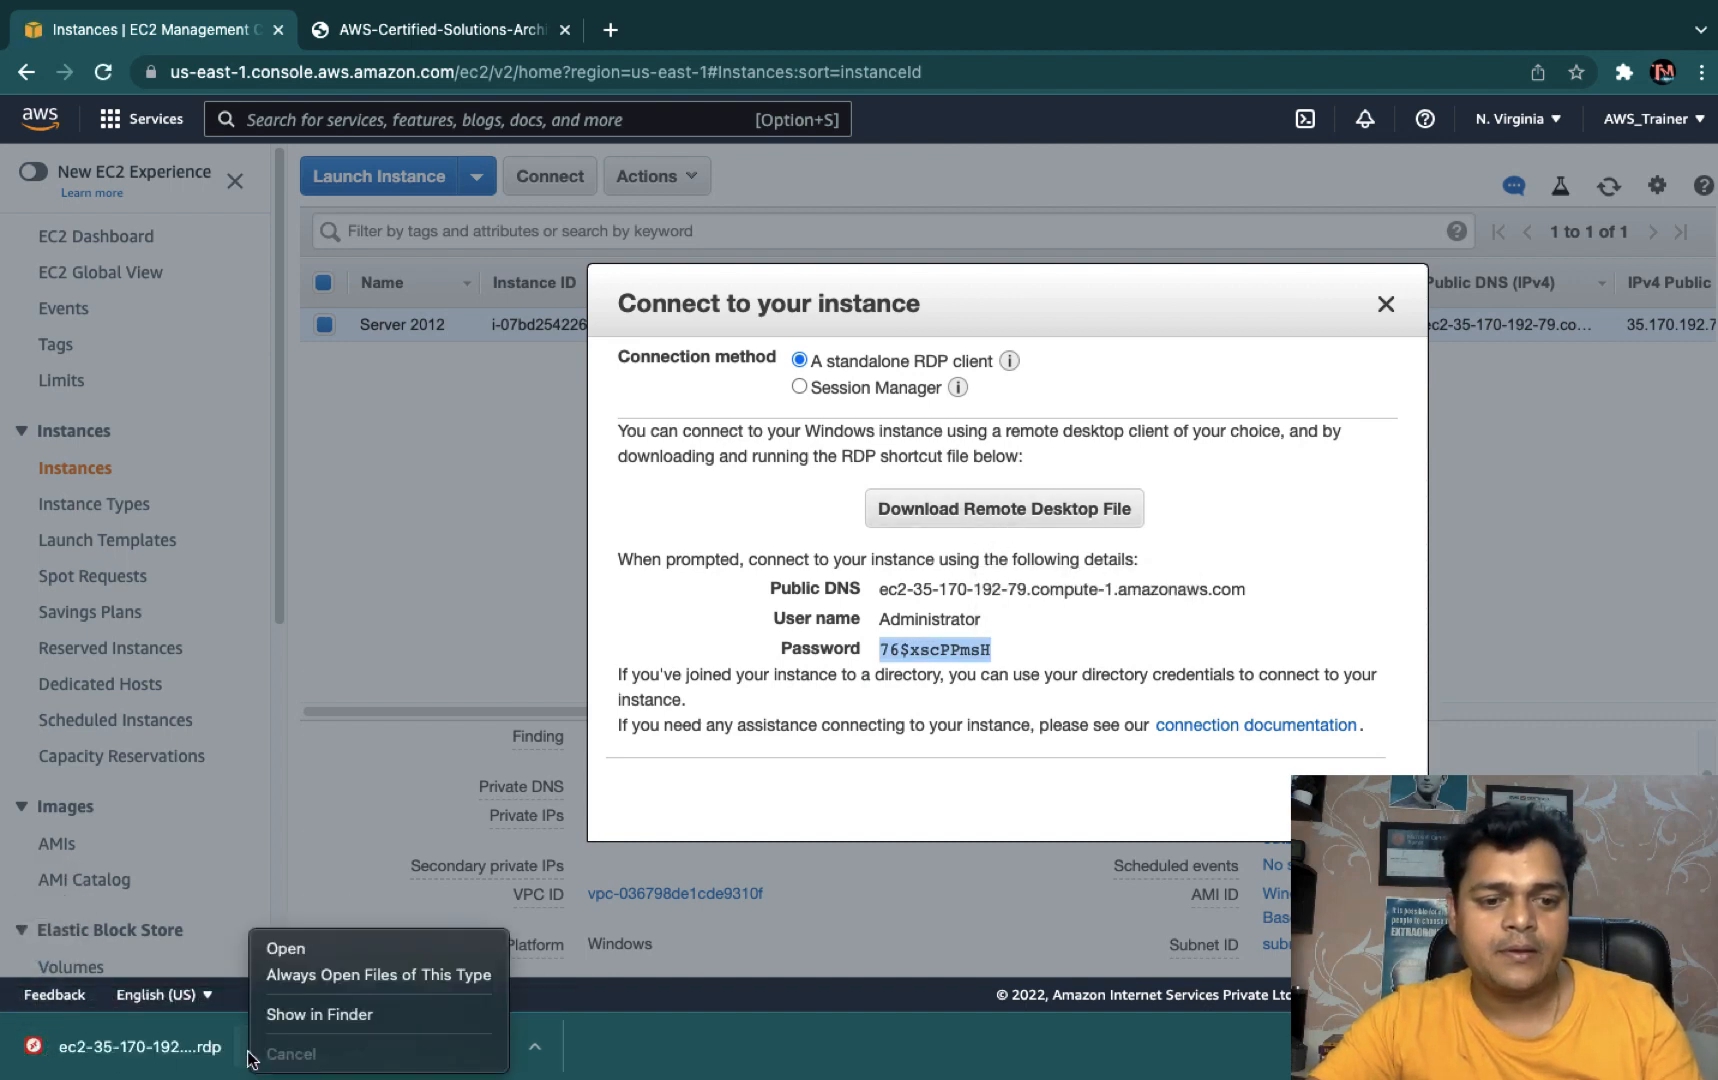
left_click(289, 946)
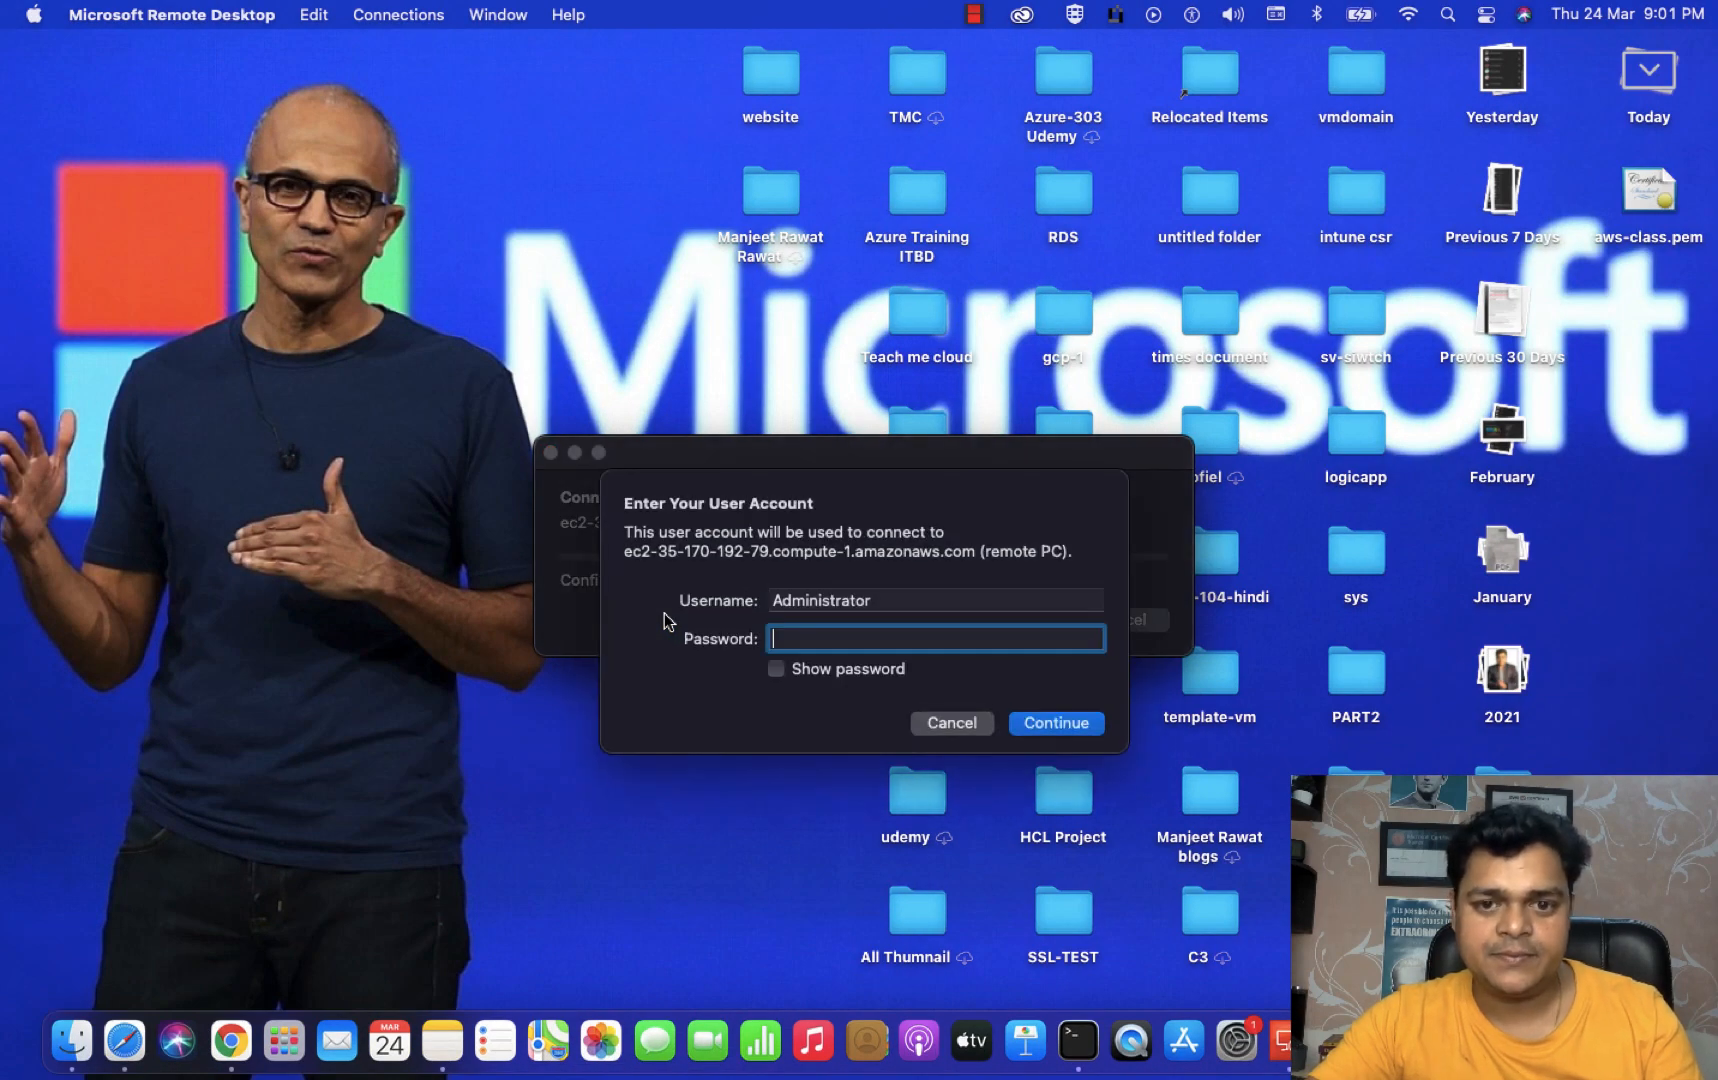
- Connect as Administrator with the pasted password, accept the certificate, then return to the Mac desktop
key("super+v")
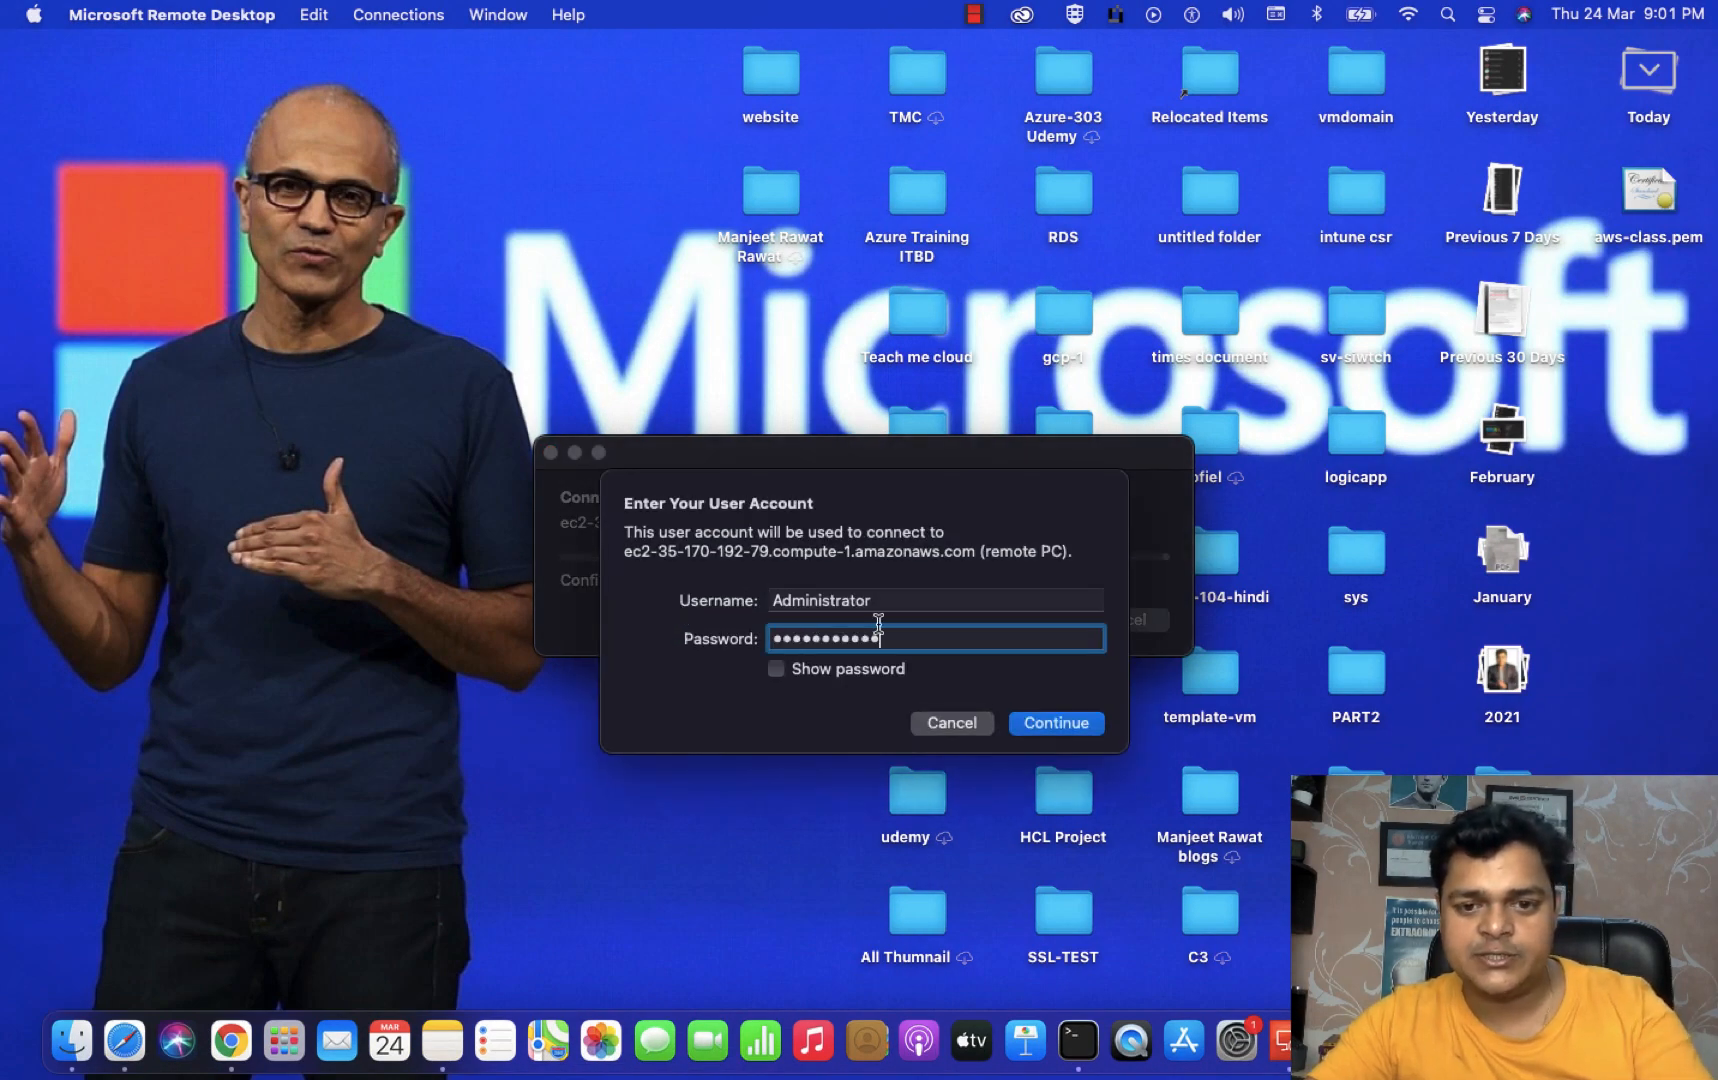
left_click(1052, 724)
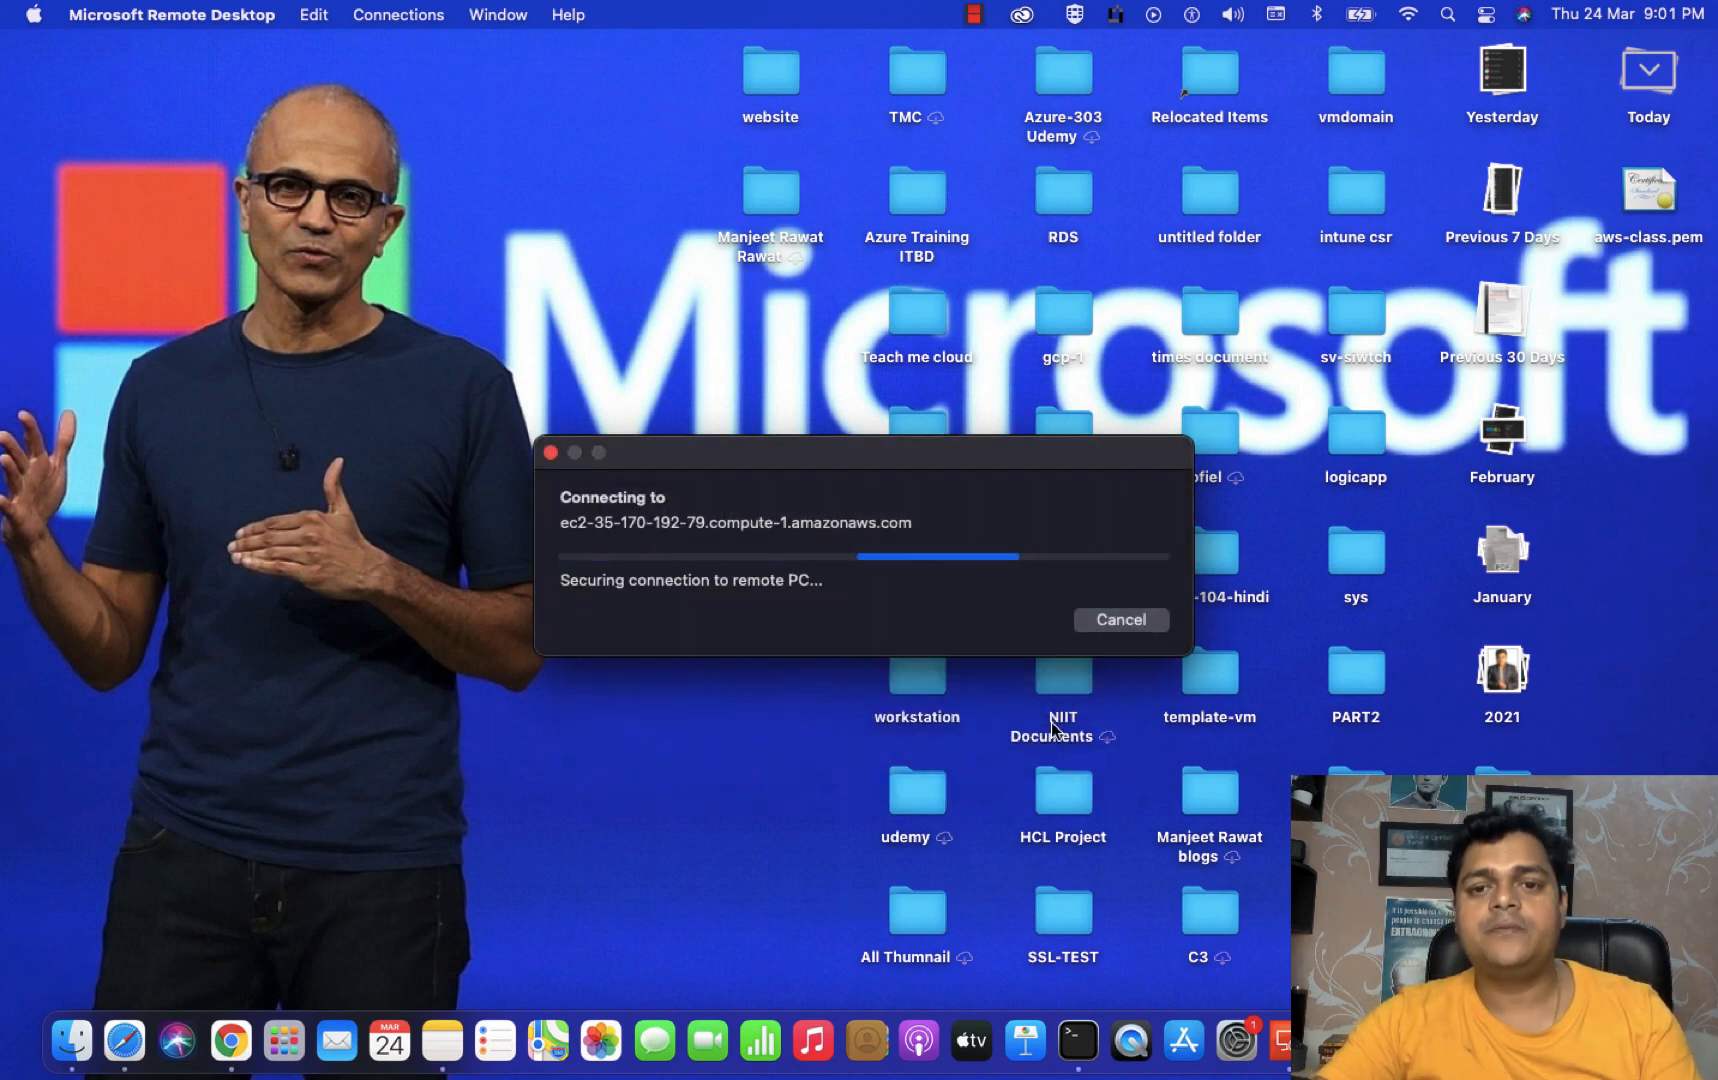
left_click(1150, 648)
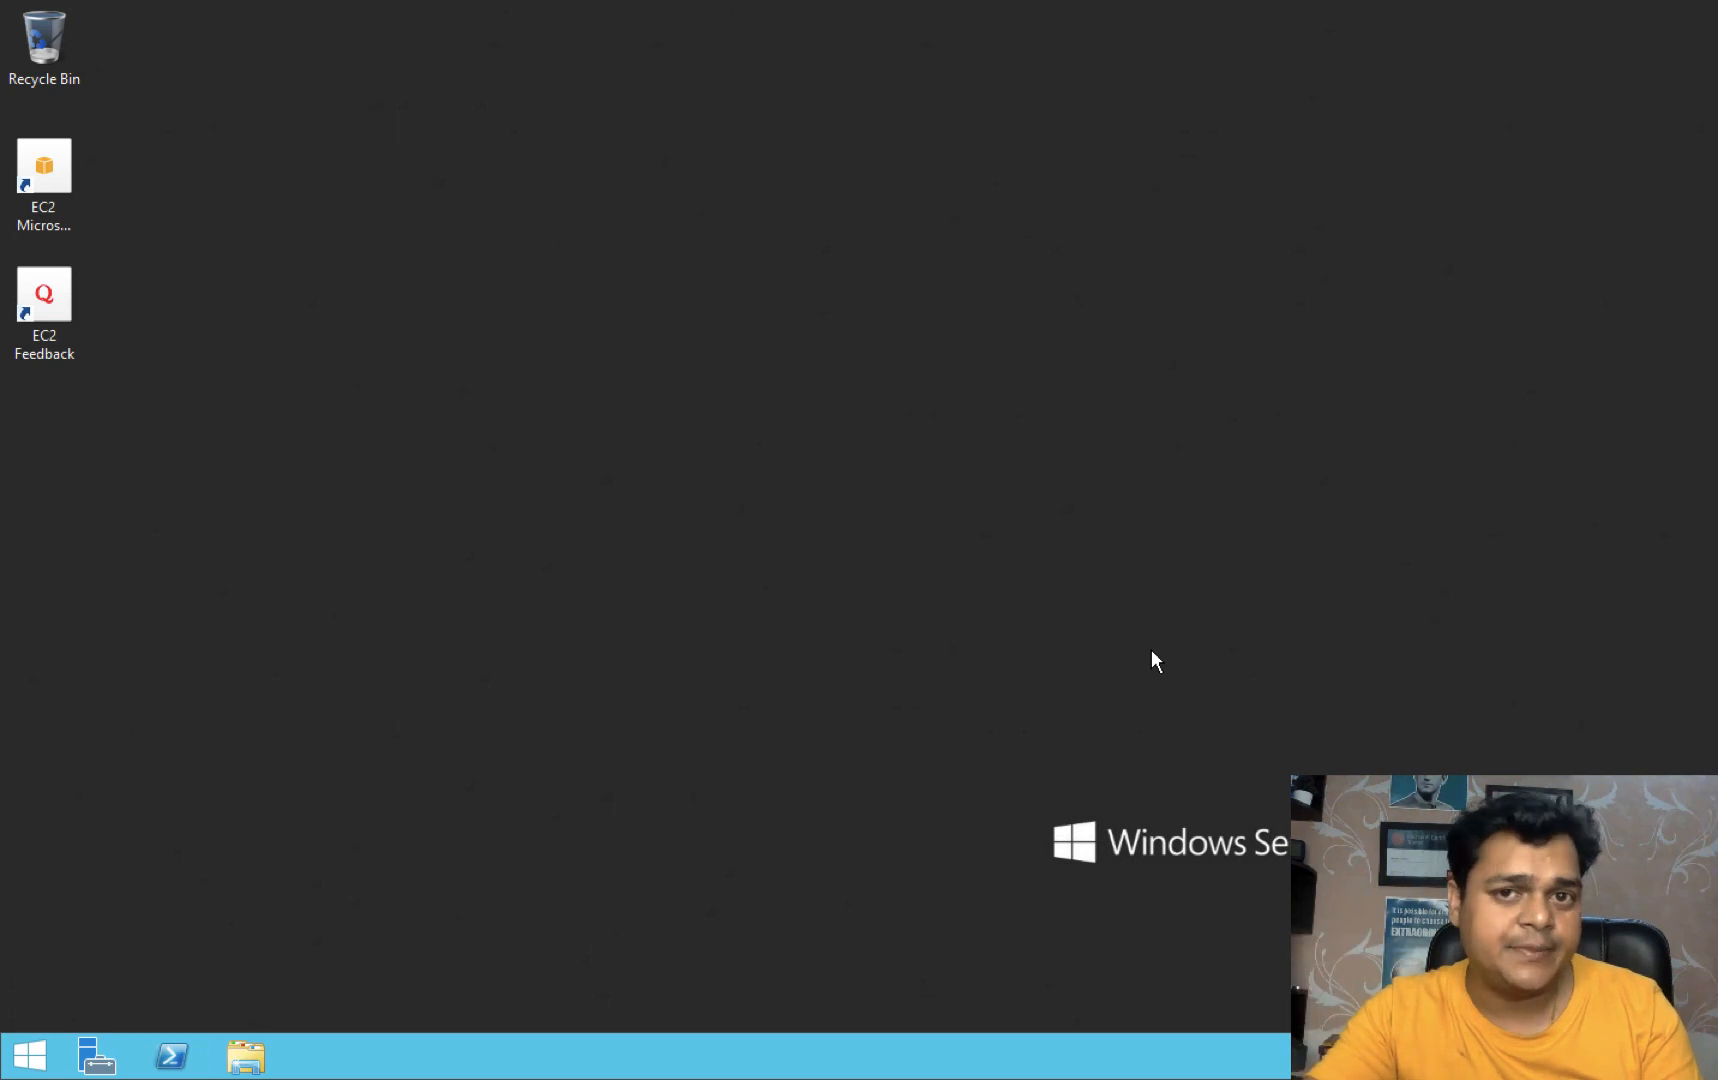
key("ctrl+Left")
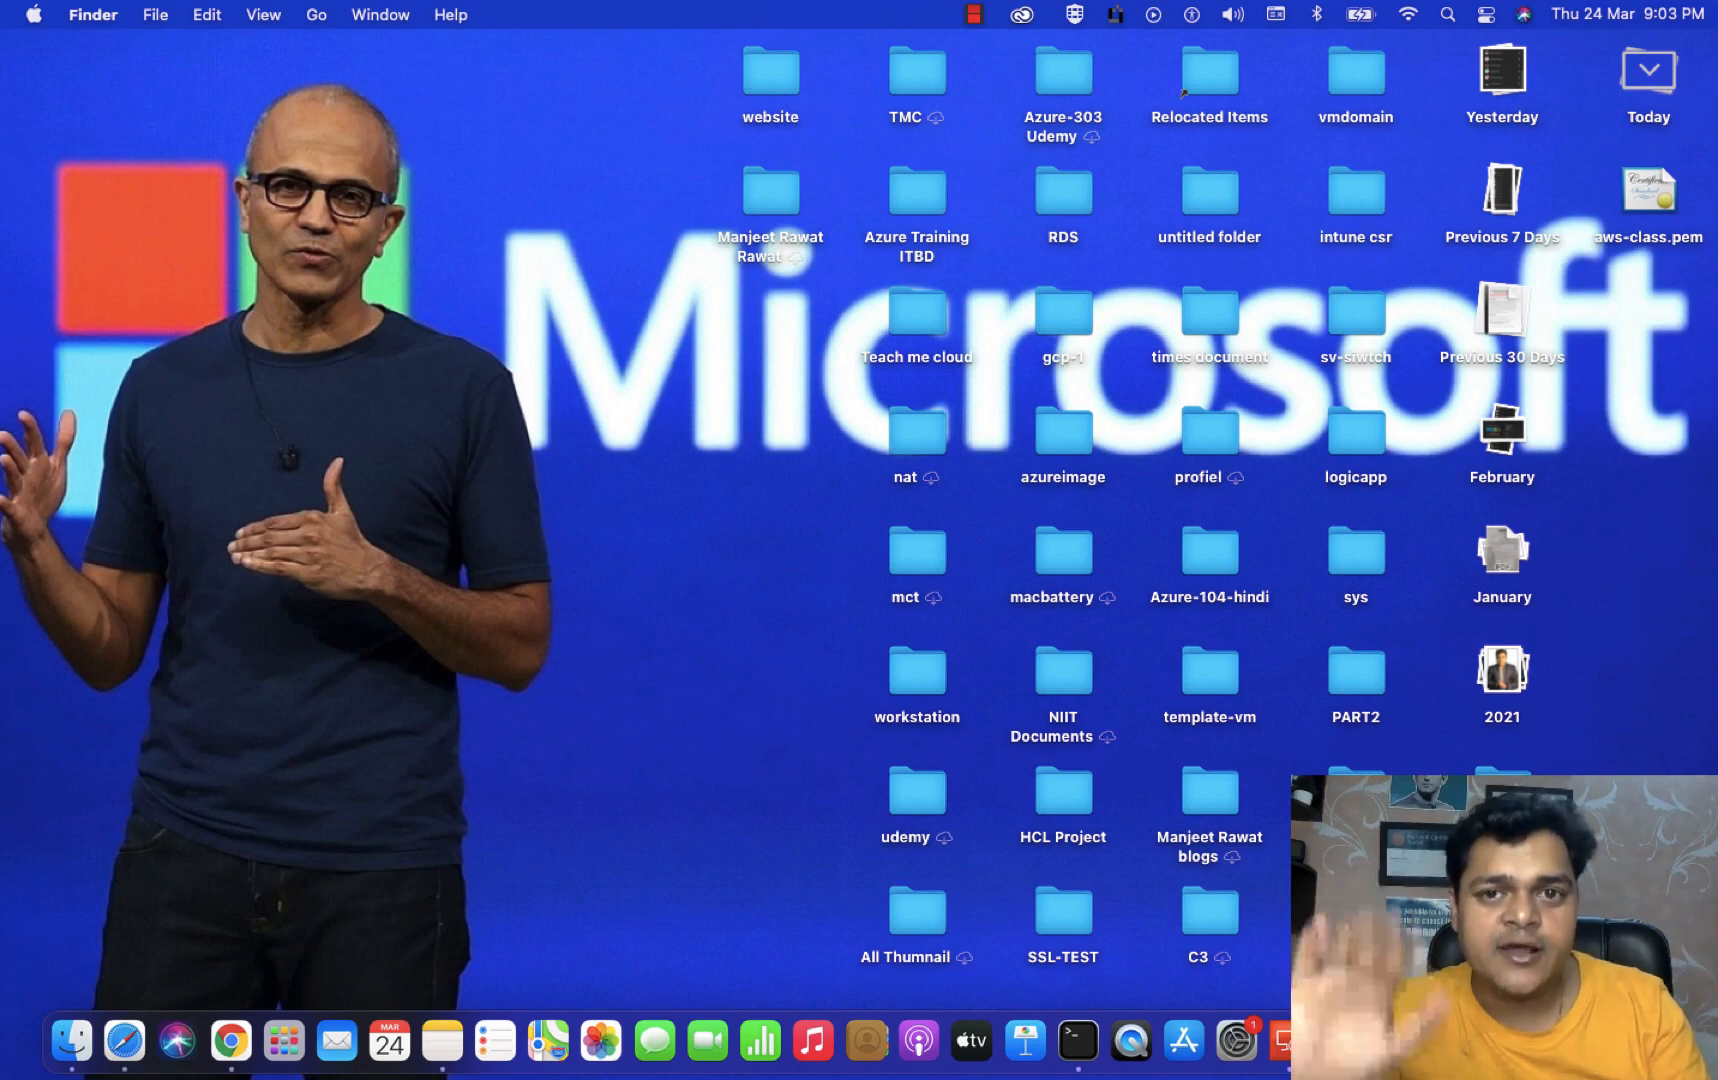
- Show the screen recorder's Dock menu of recent projects and the stop option
right_click(1552, 1041)
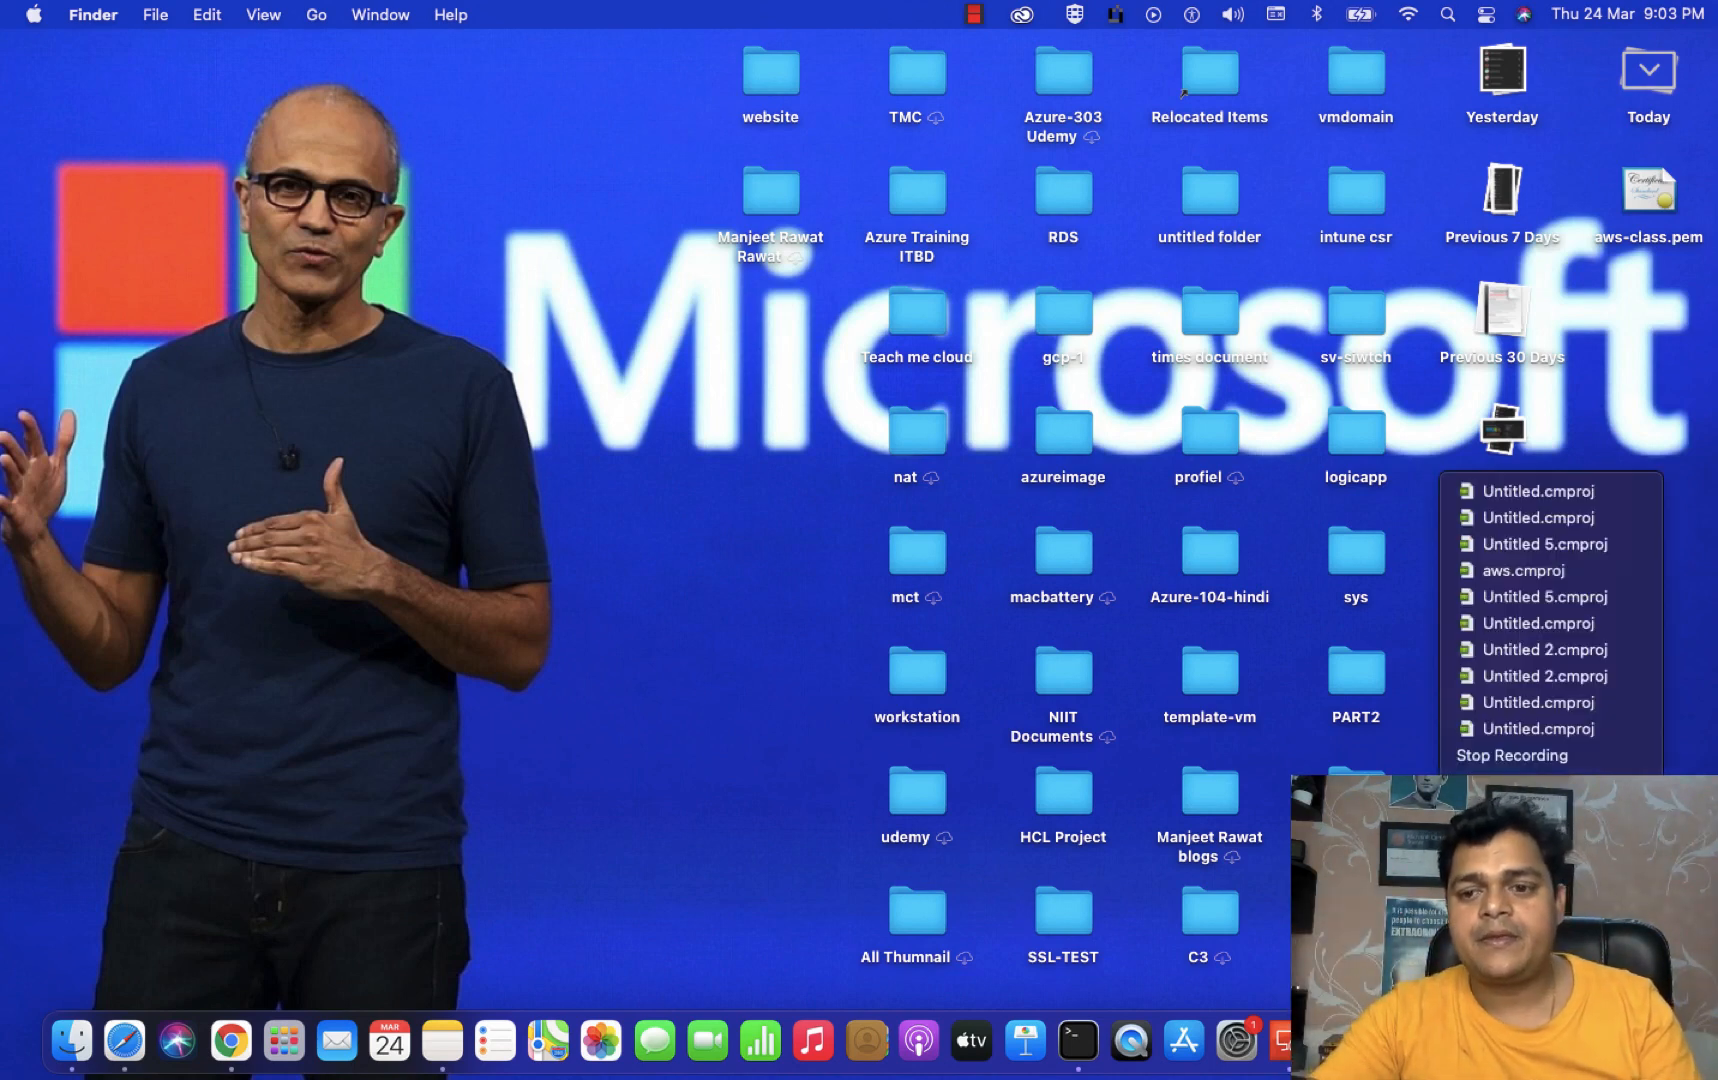